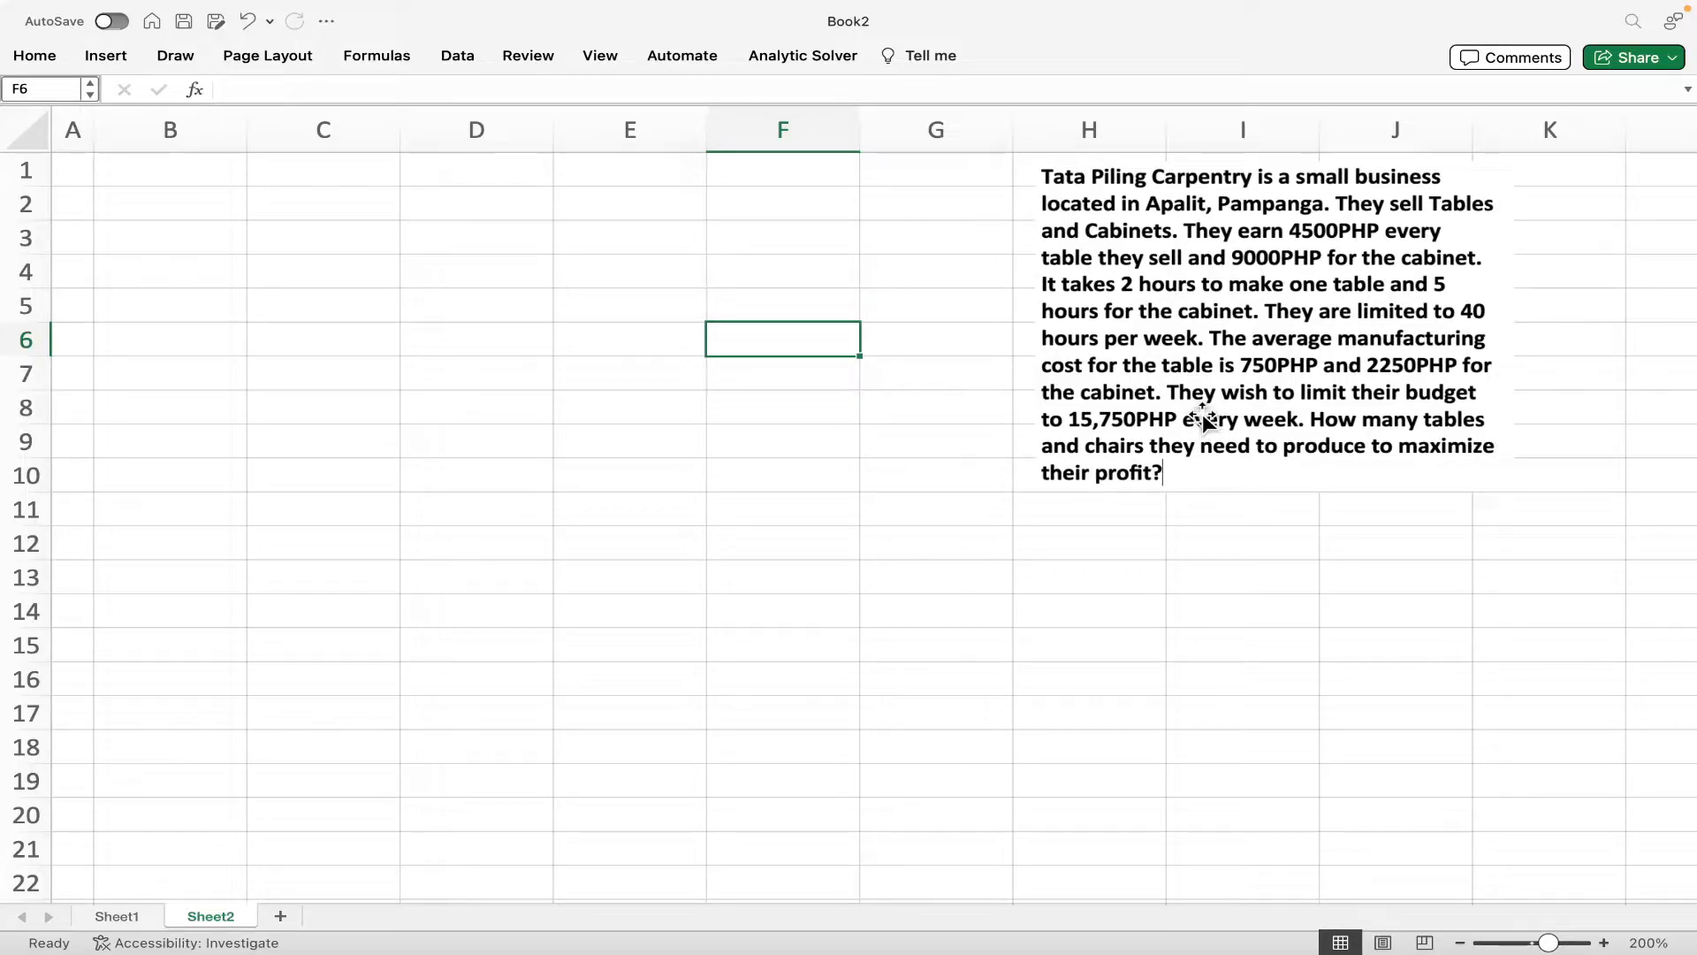
- Enter the heading MEZGET in cell H12 and centre it horizontally
{"action": "left_click", "coordinate": [1036, 553]}
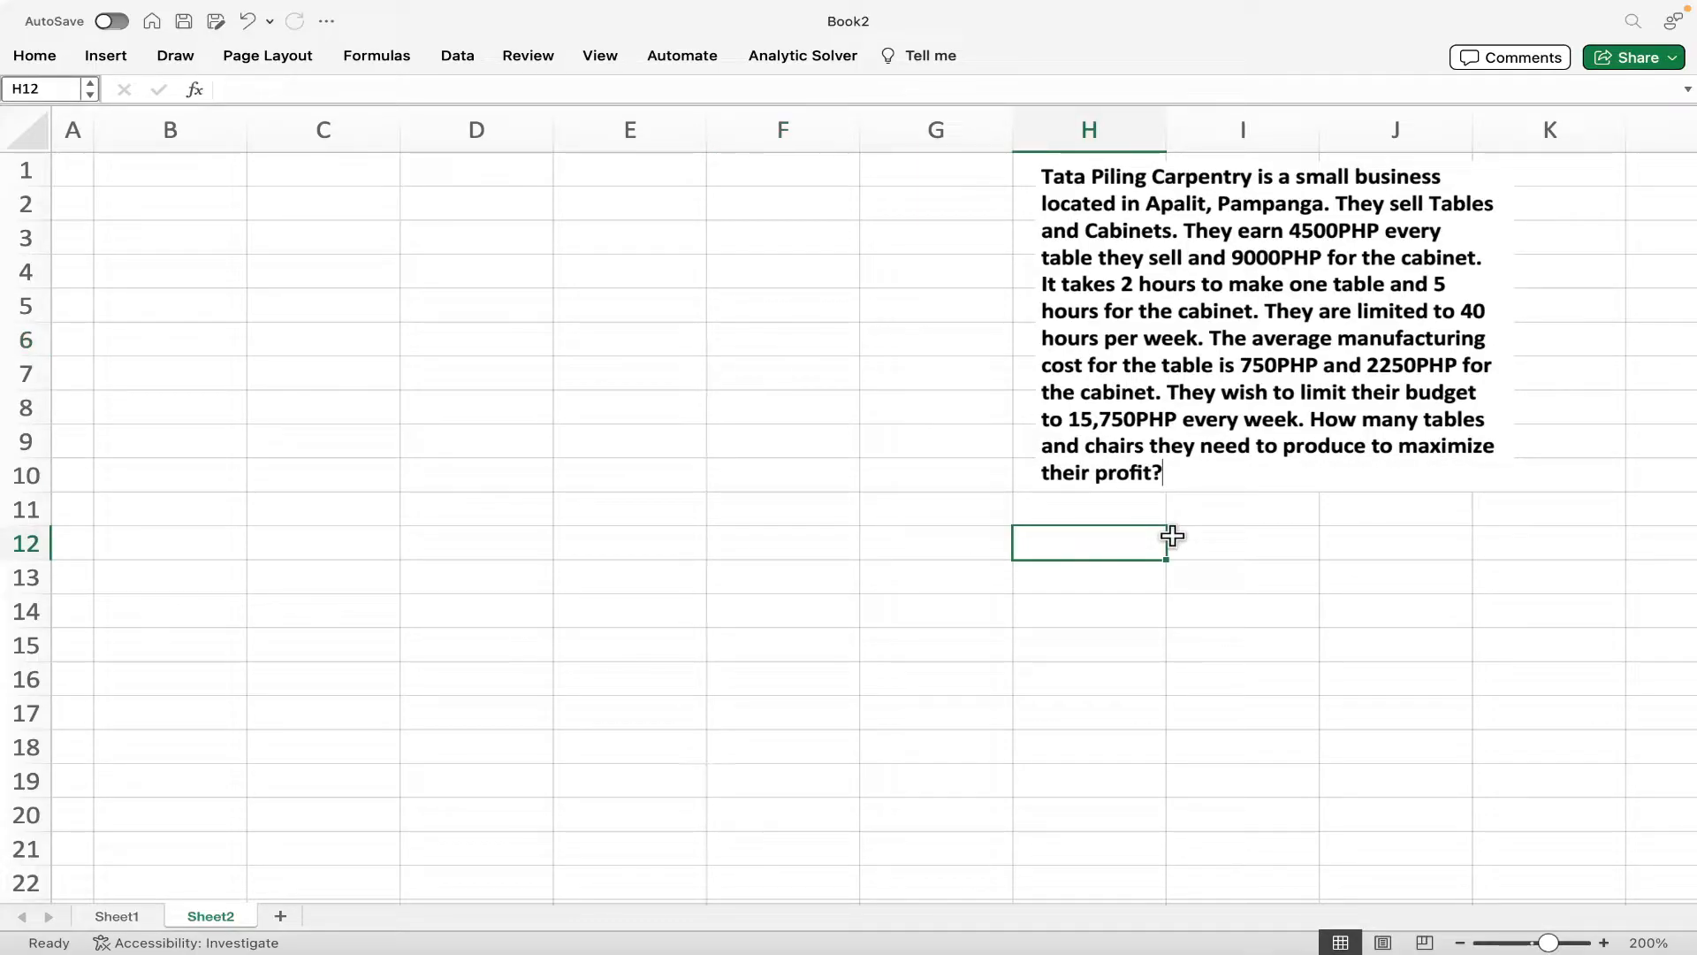
{"action": "type", "text": "ME"}
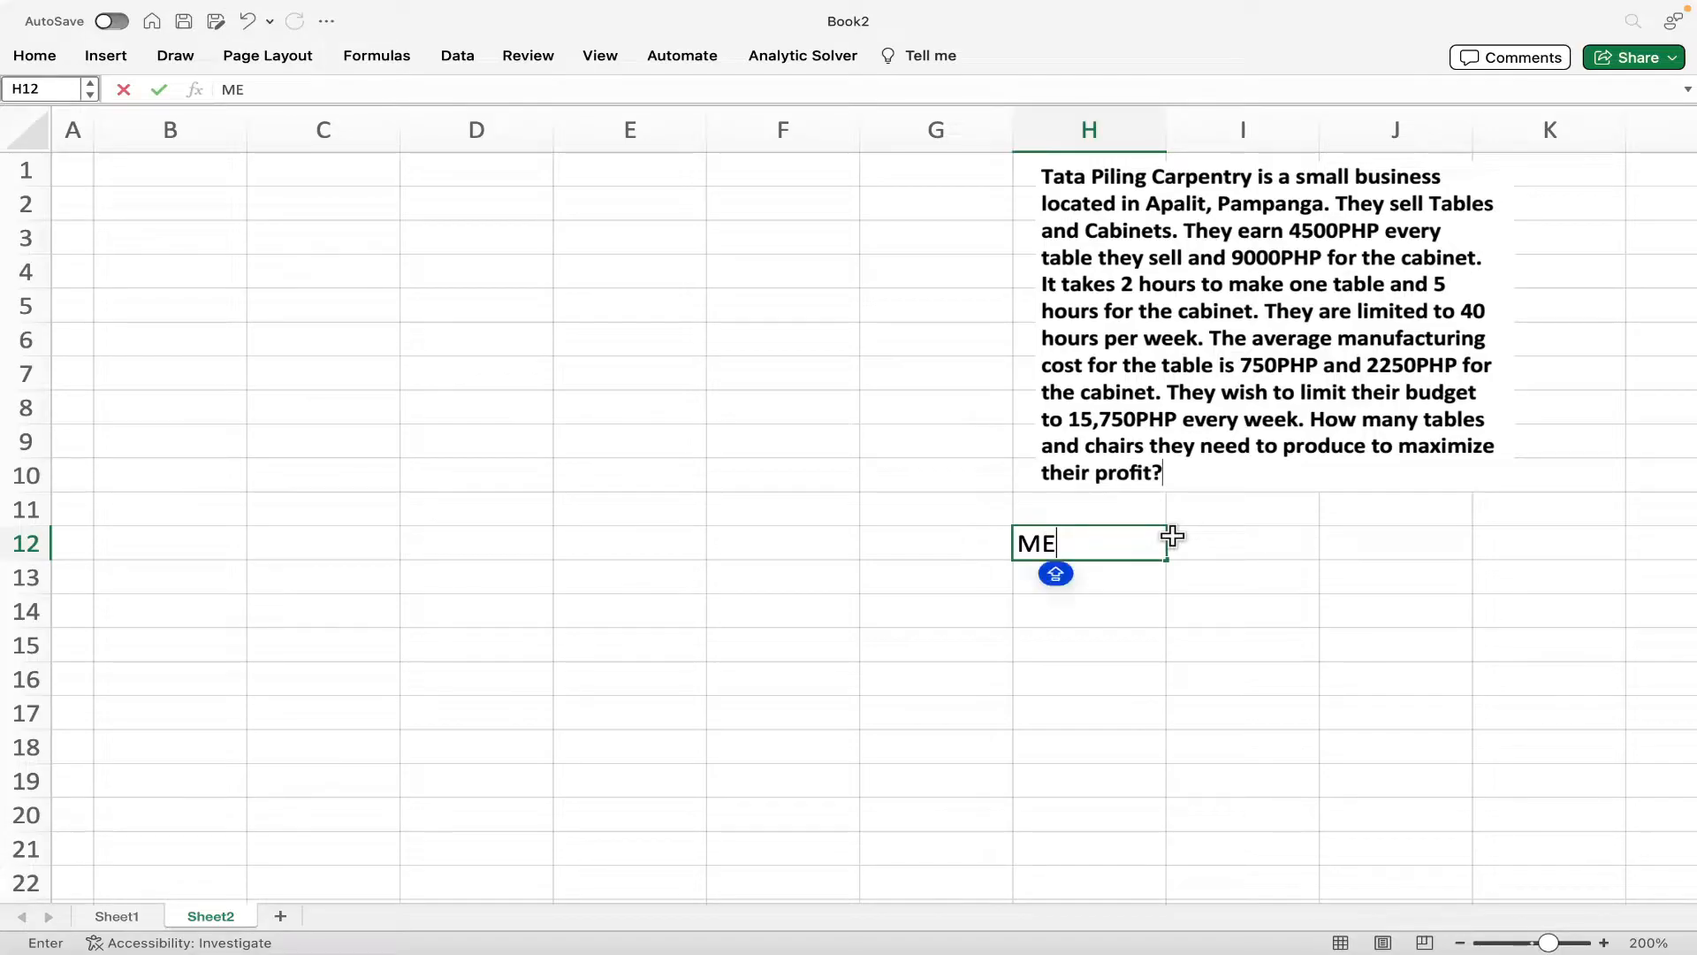
{"action": "type", "text": "ZGET"}
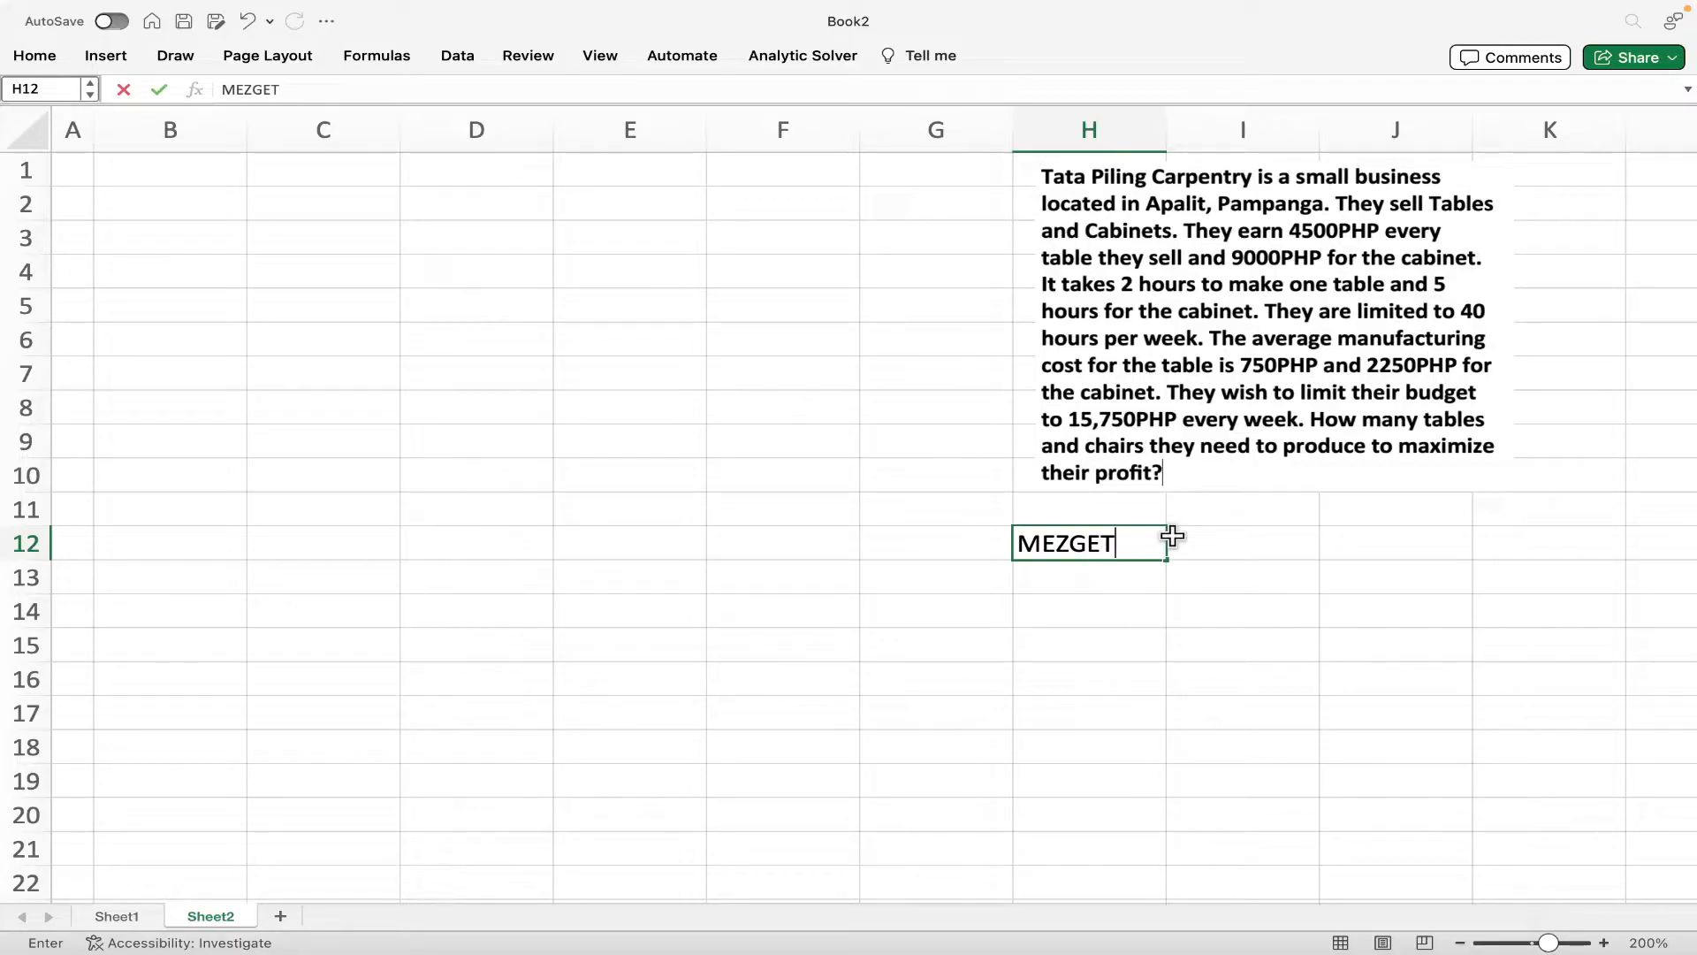
{"action": "left_click", "coordinate": [1101, 539]}
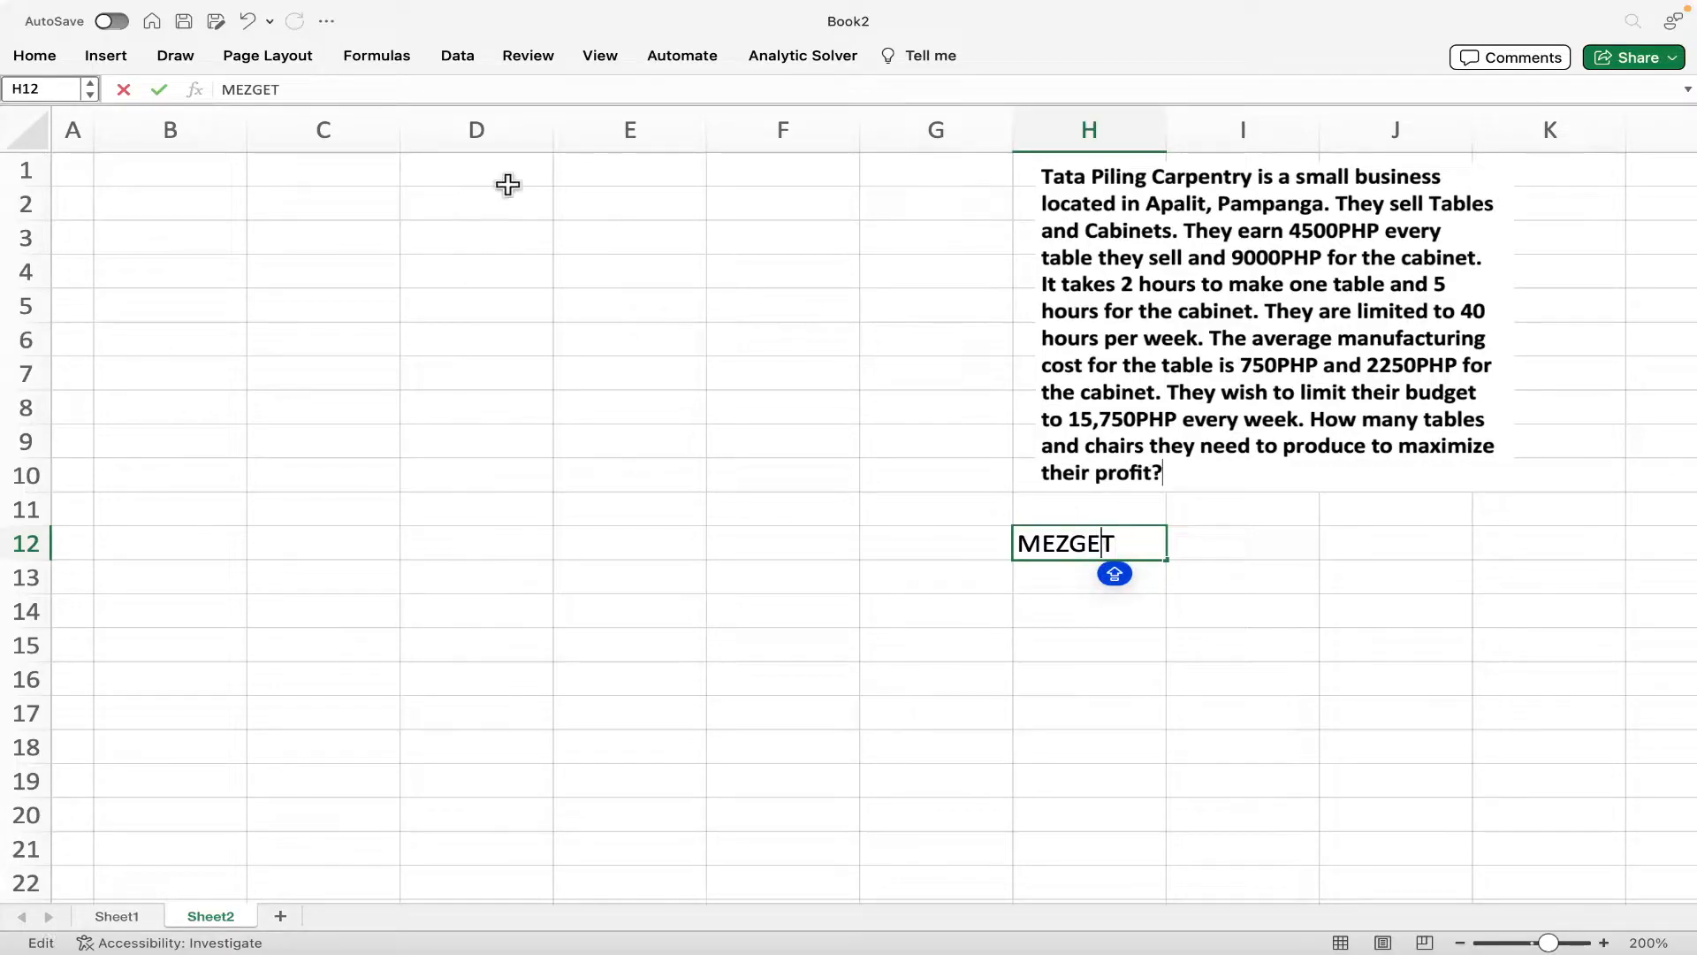
{"action": "left_click", "coordinate": [107, 55]}
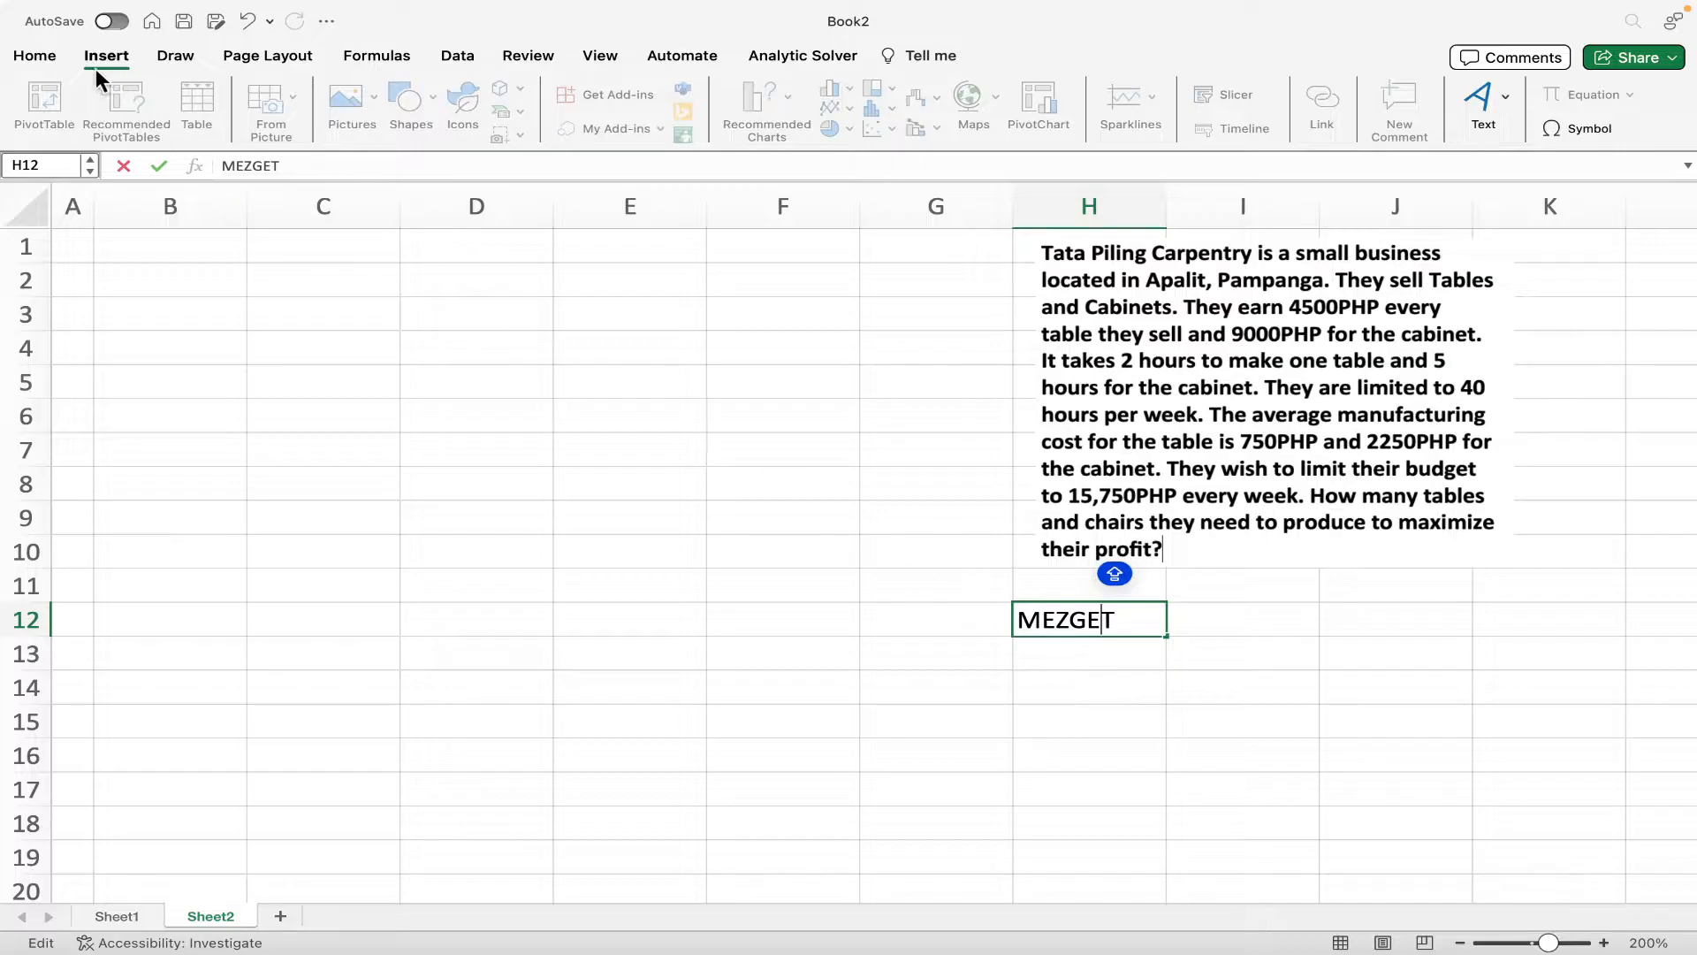
{"action": "left_click", "coordinate": [35, 56]}
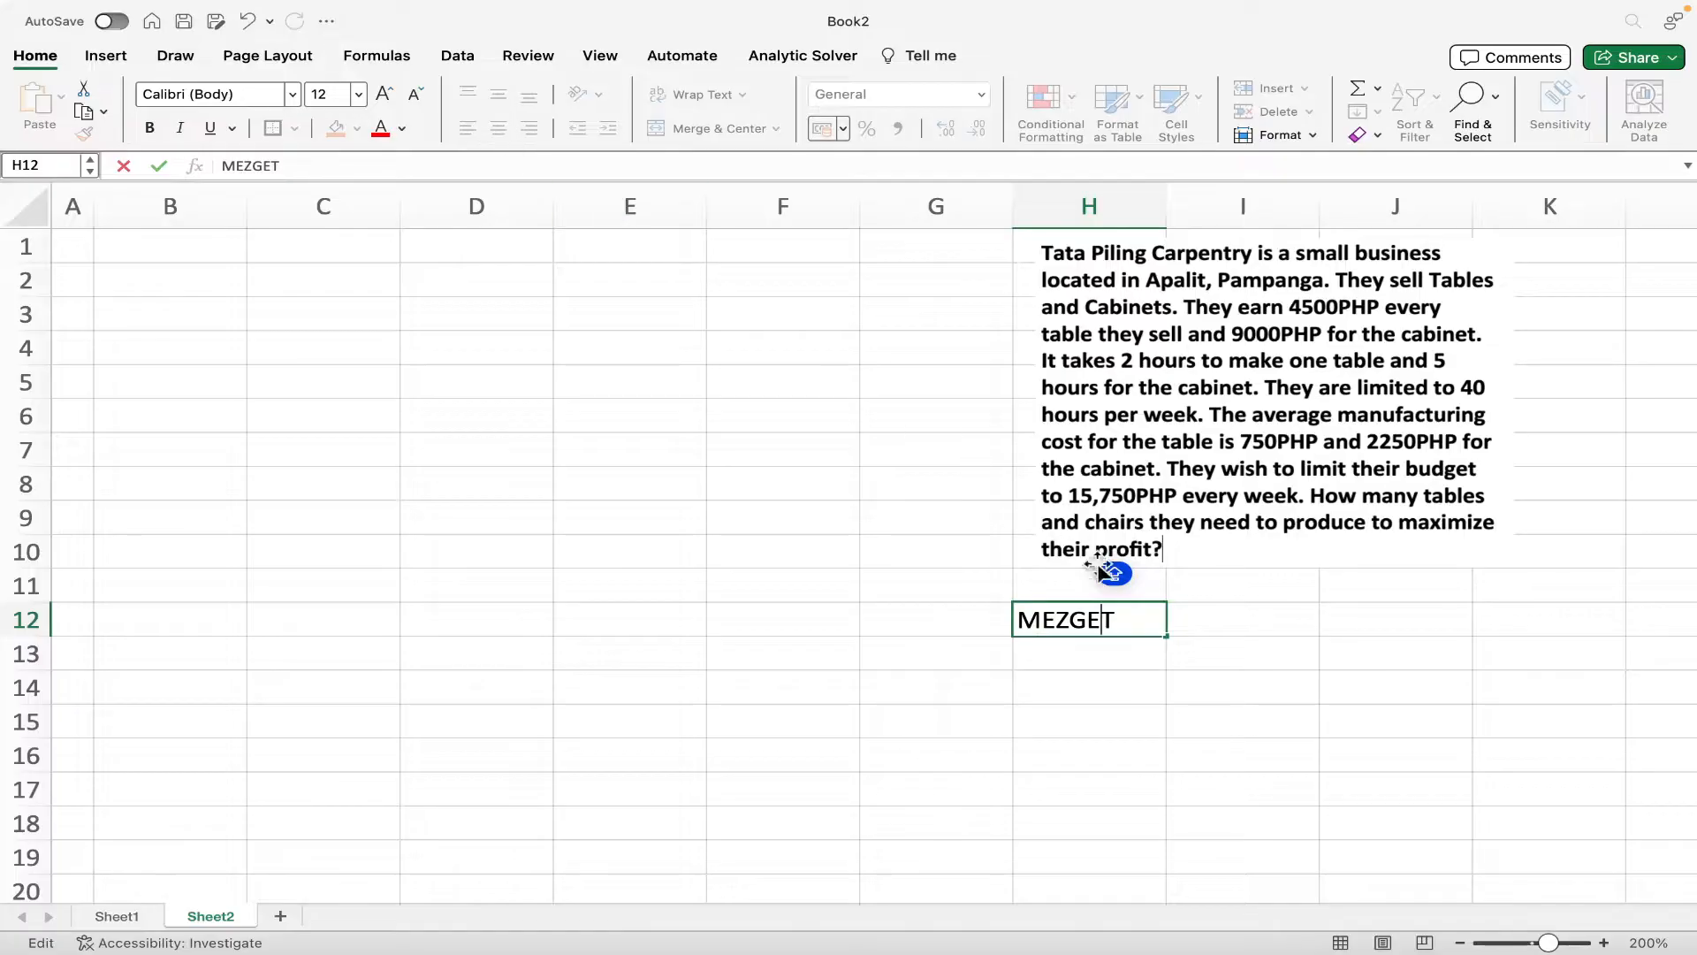
{"action": "key", "text": "Return"}
{"action": "left_click", "coordinate": [1102, 613]}
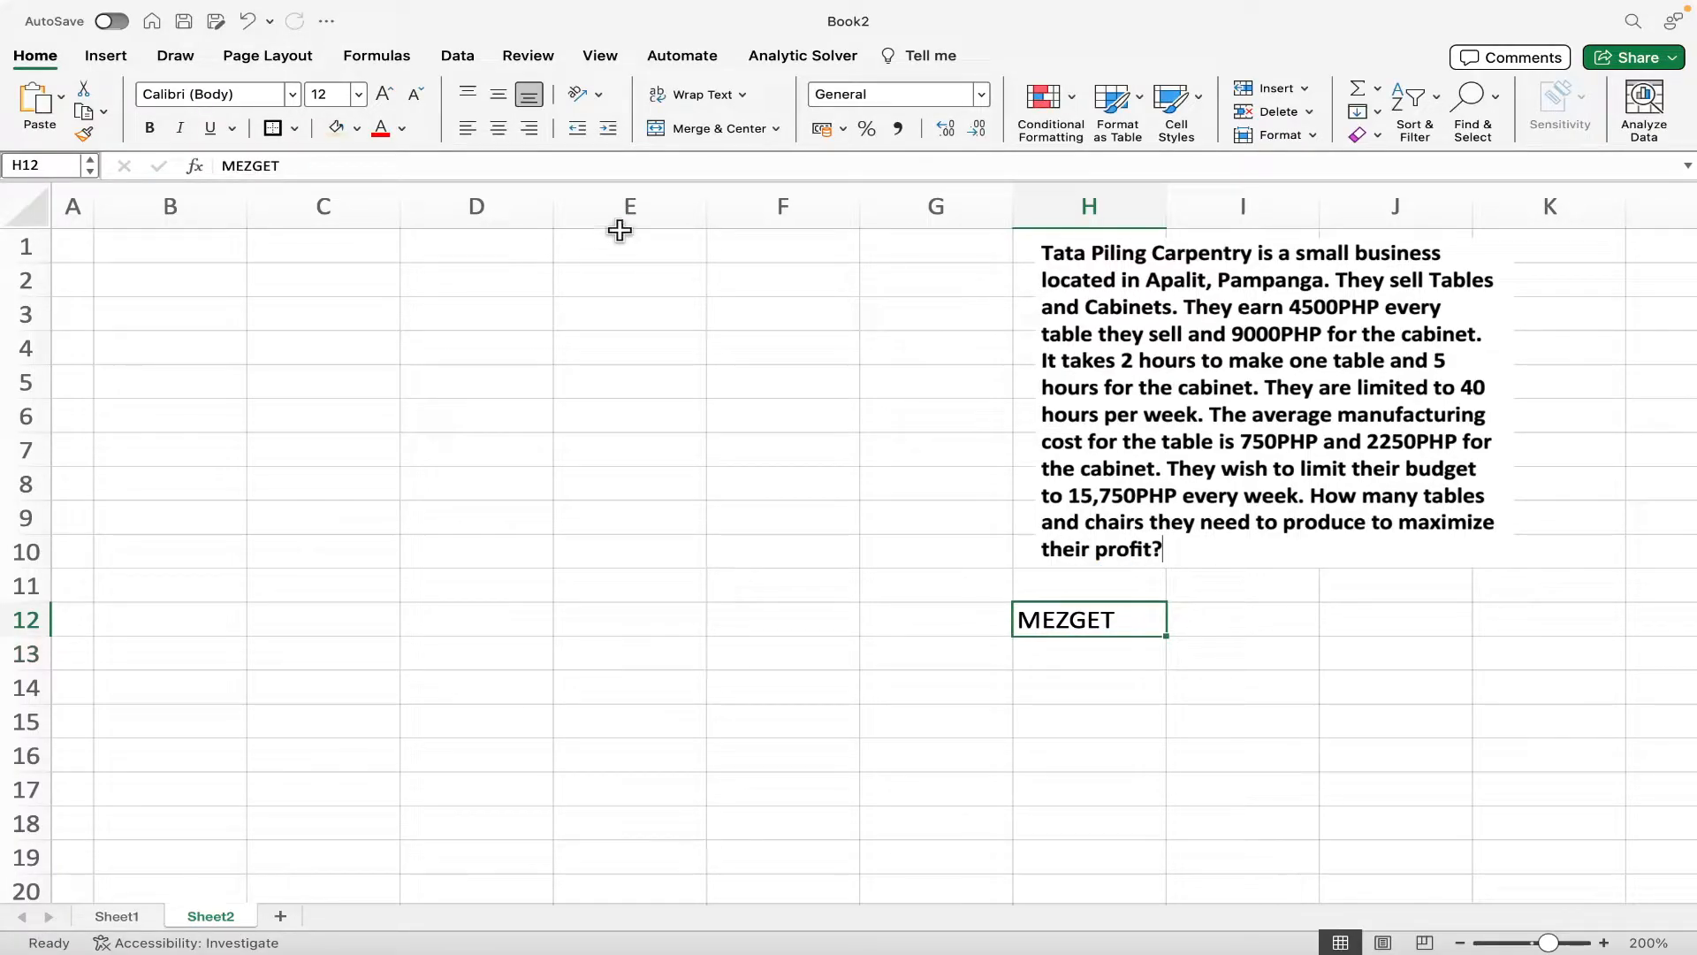
{"action": "left_click", "coordinate": [499, 127]}
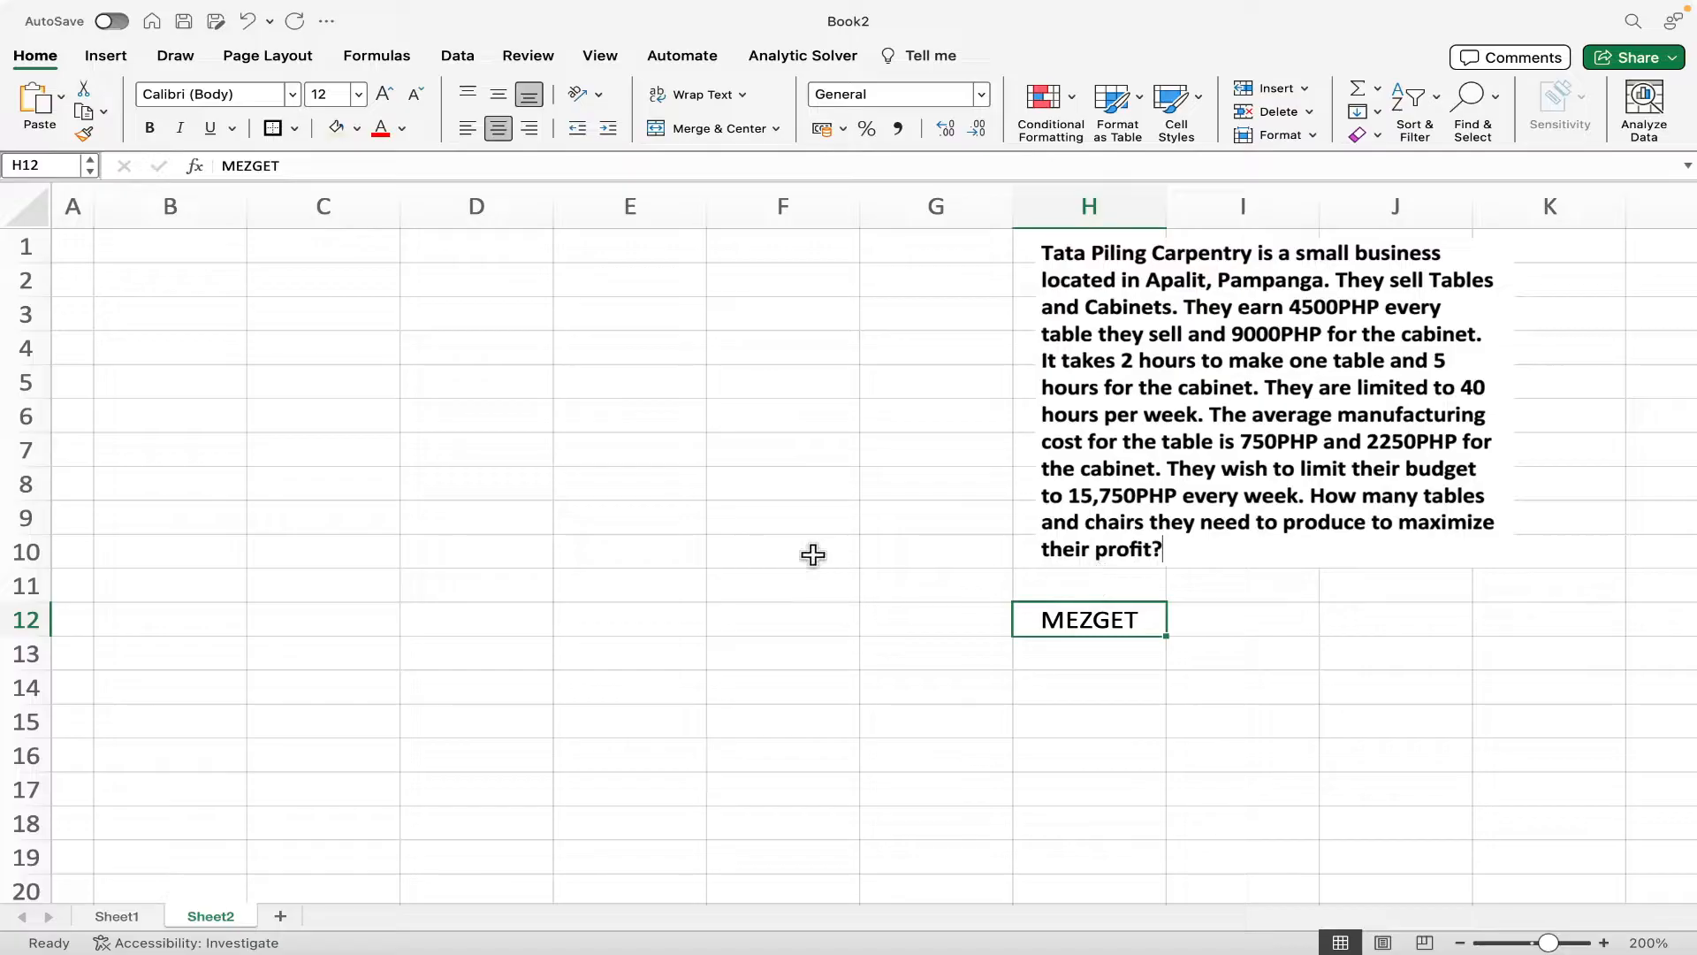
- Merge and centre cells A1:G1 and enter the title TATA PILING CARPENTRY
{"action": "left_click_drag", "start_coordinate": [84, 249], "coordinate": [890, 246]}
{"action": "left_click", "coordinate": [702, 128]}
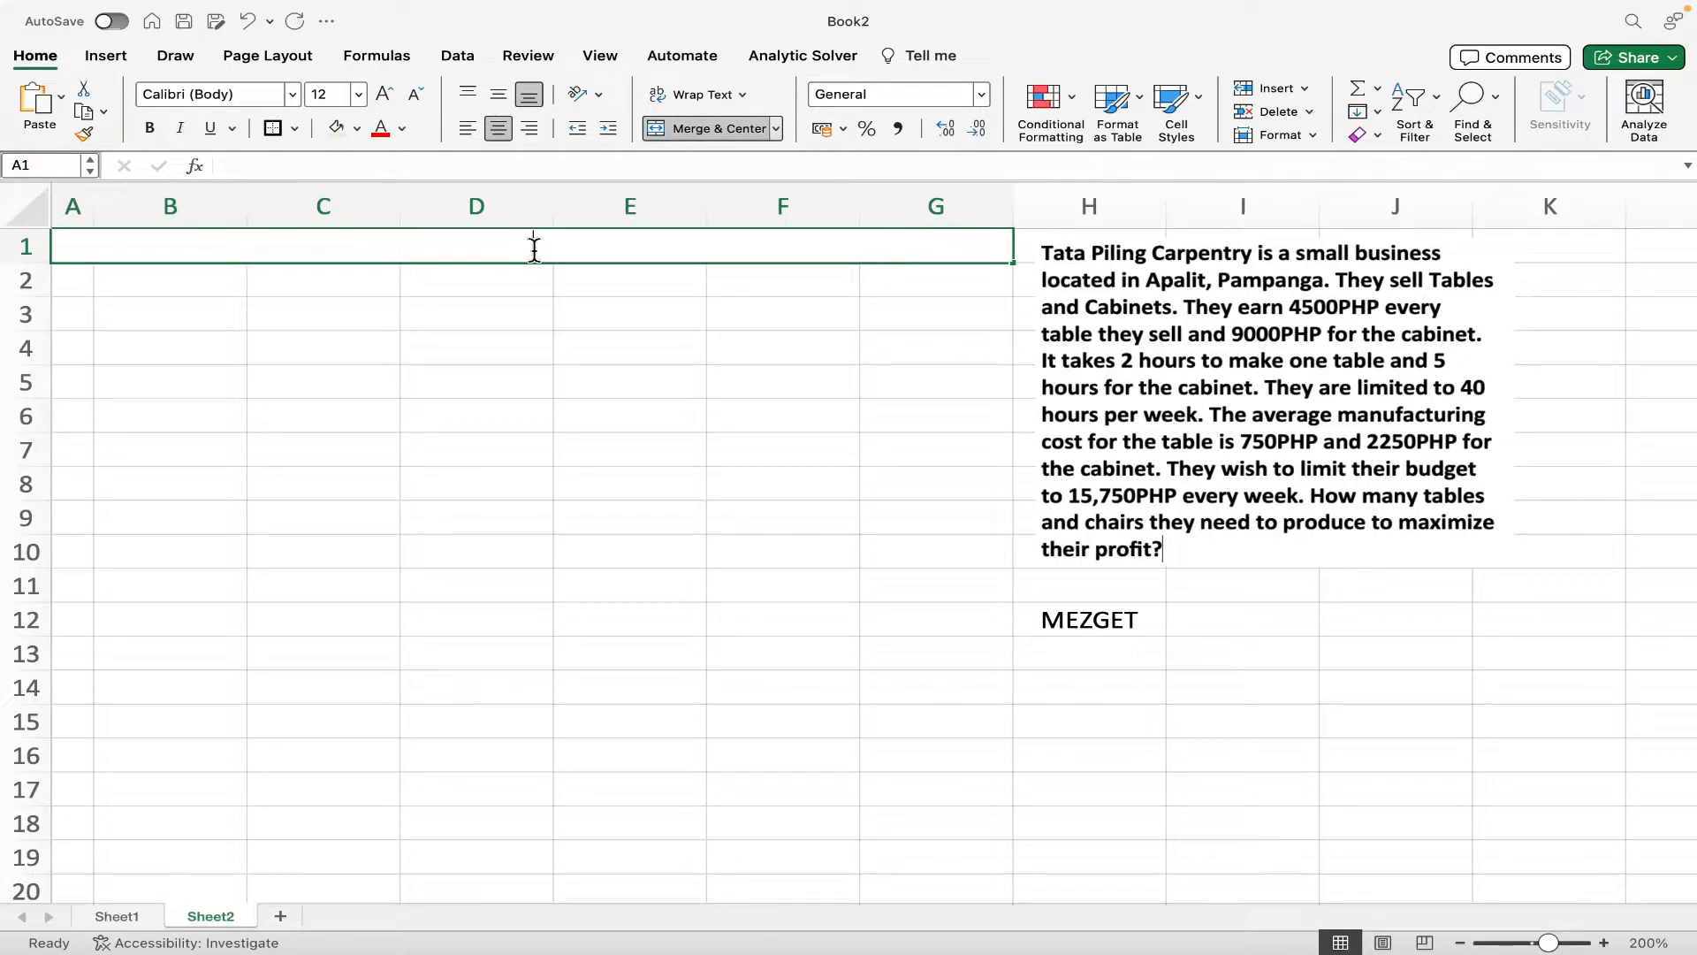
{"action": "type", "text": "TATA PILING "}
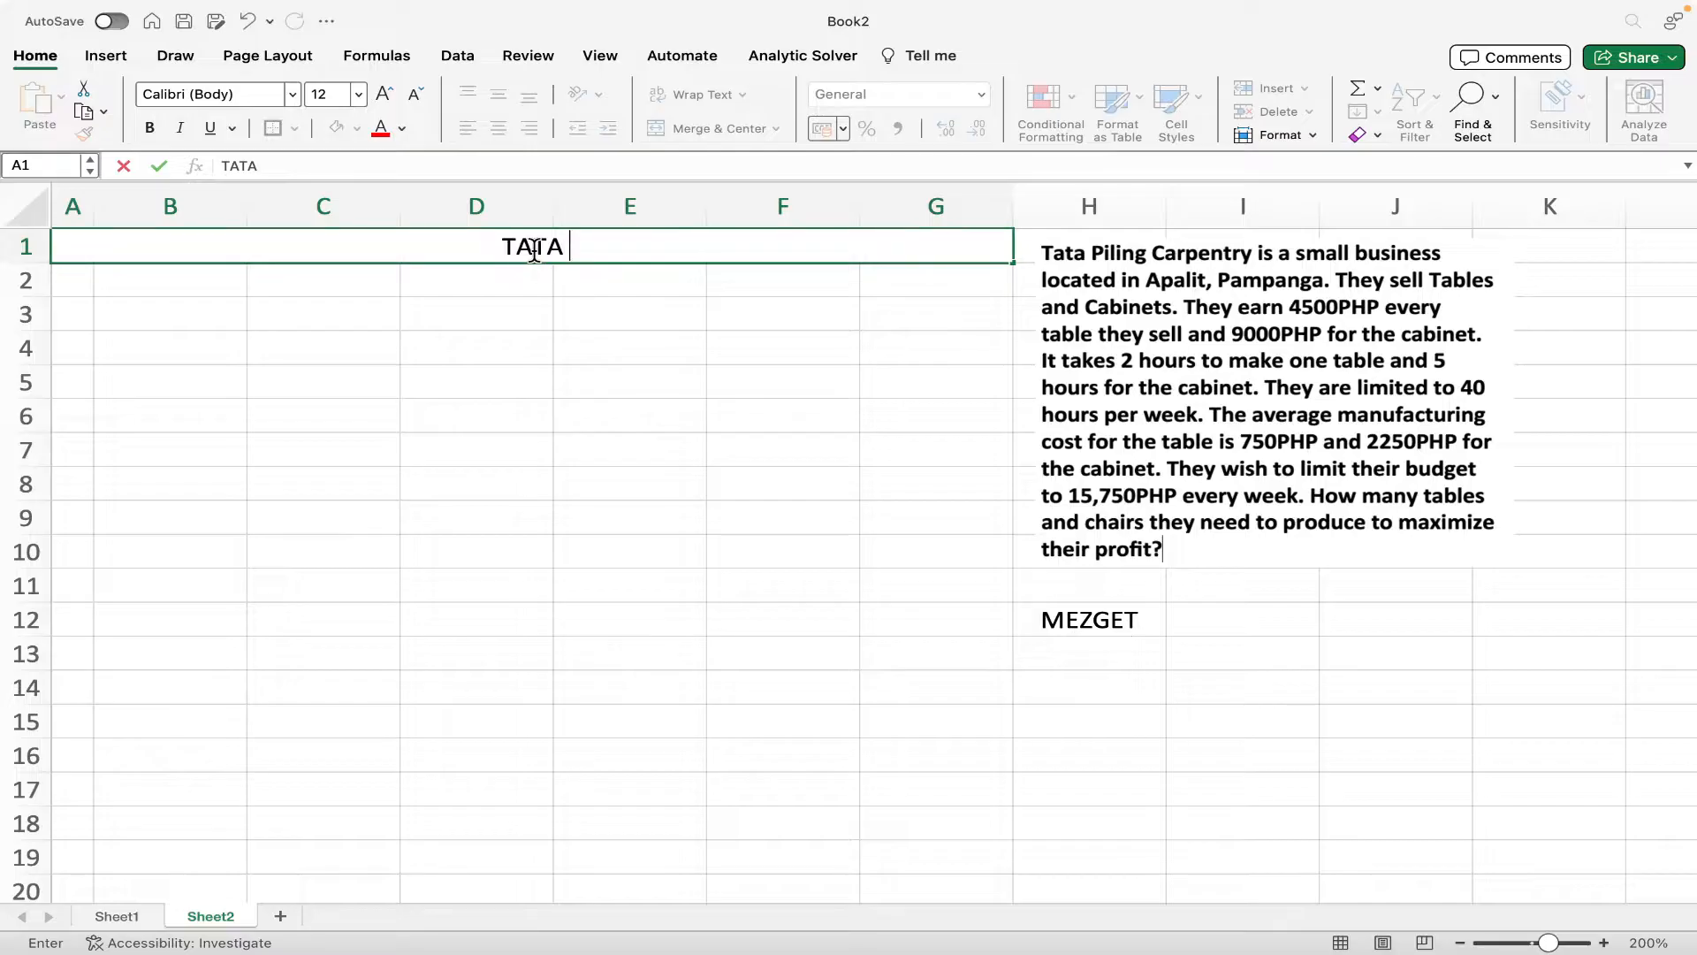
{"action": "type", "text": "CARPENTRY"}
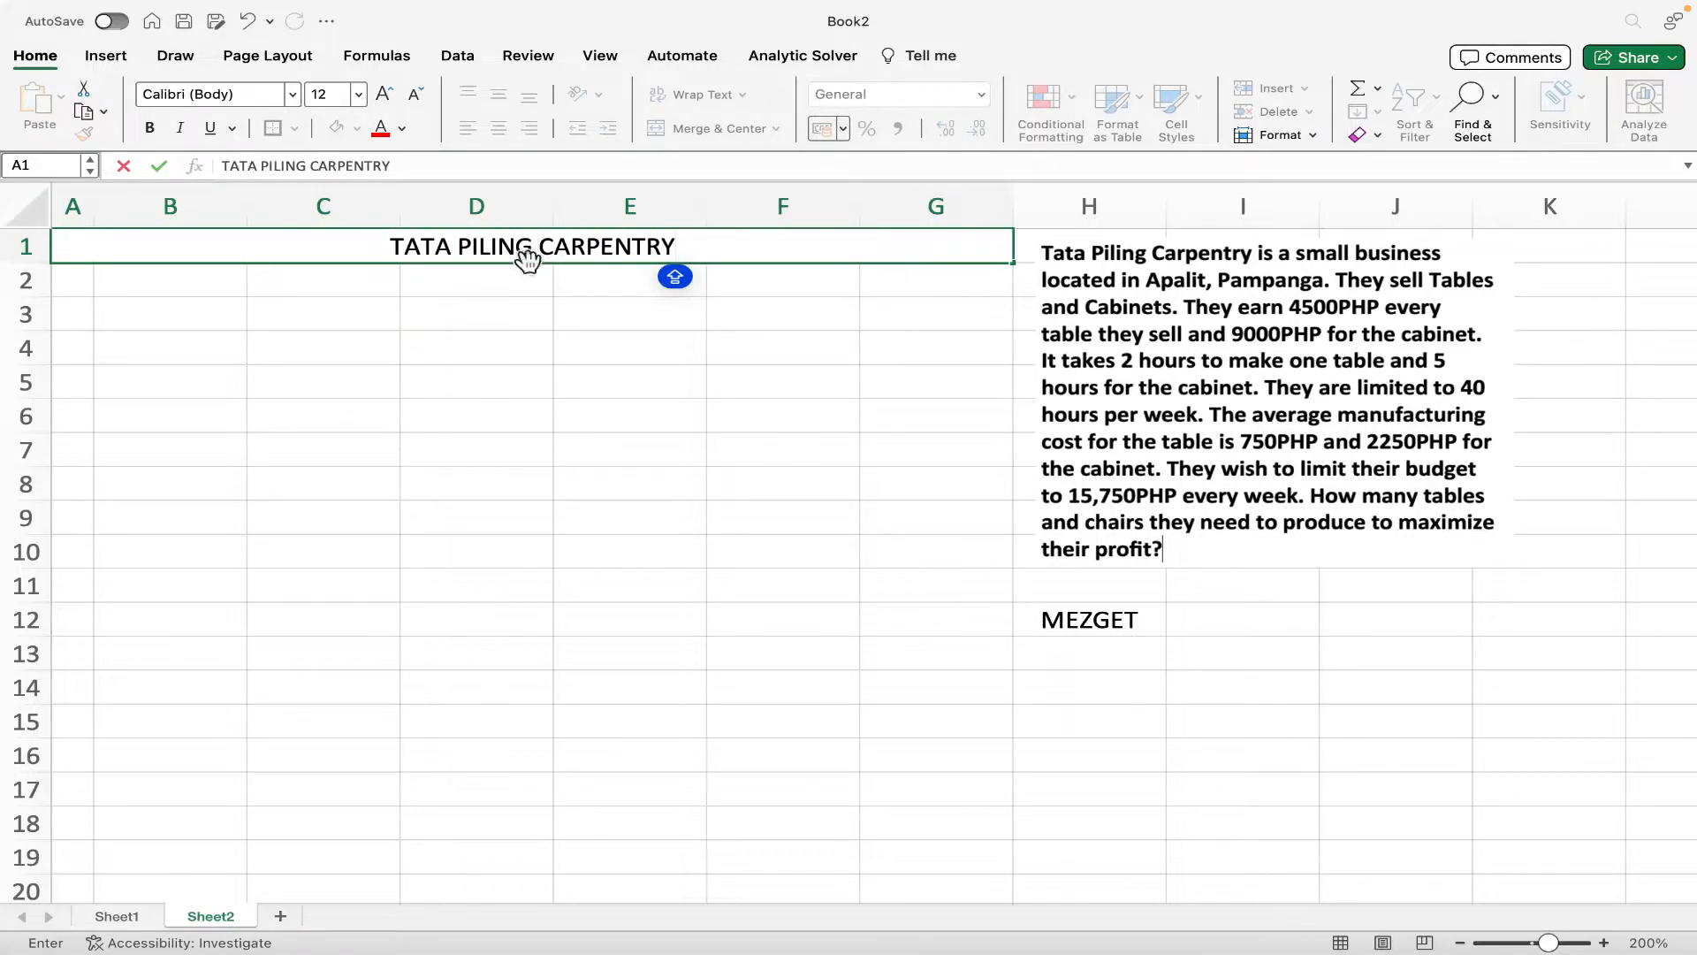
{"action": "left_click", "coordinate": [529, 305]}
{"action": "left_click", "coordinate": [511, 247]}
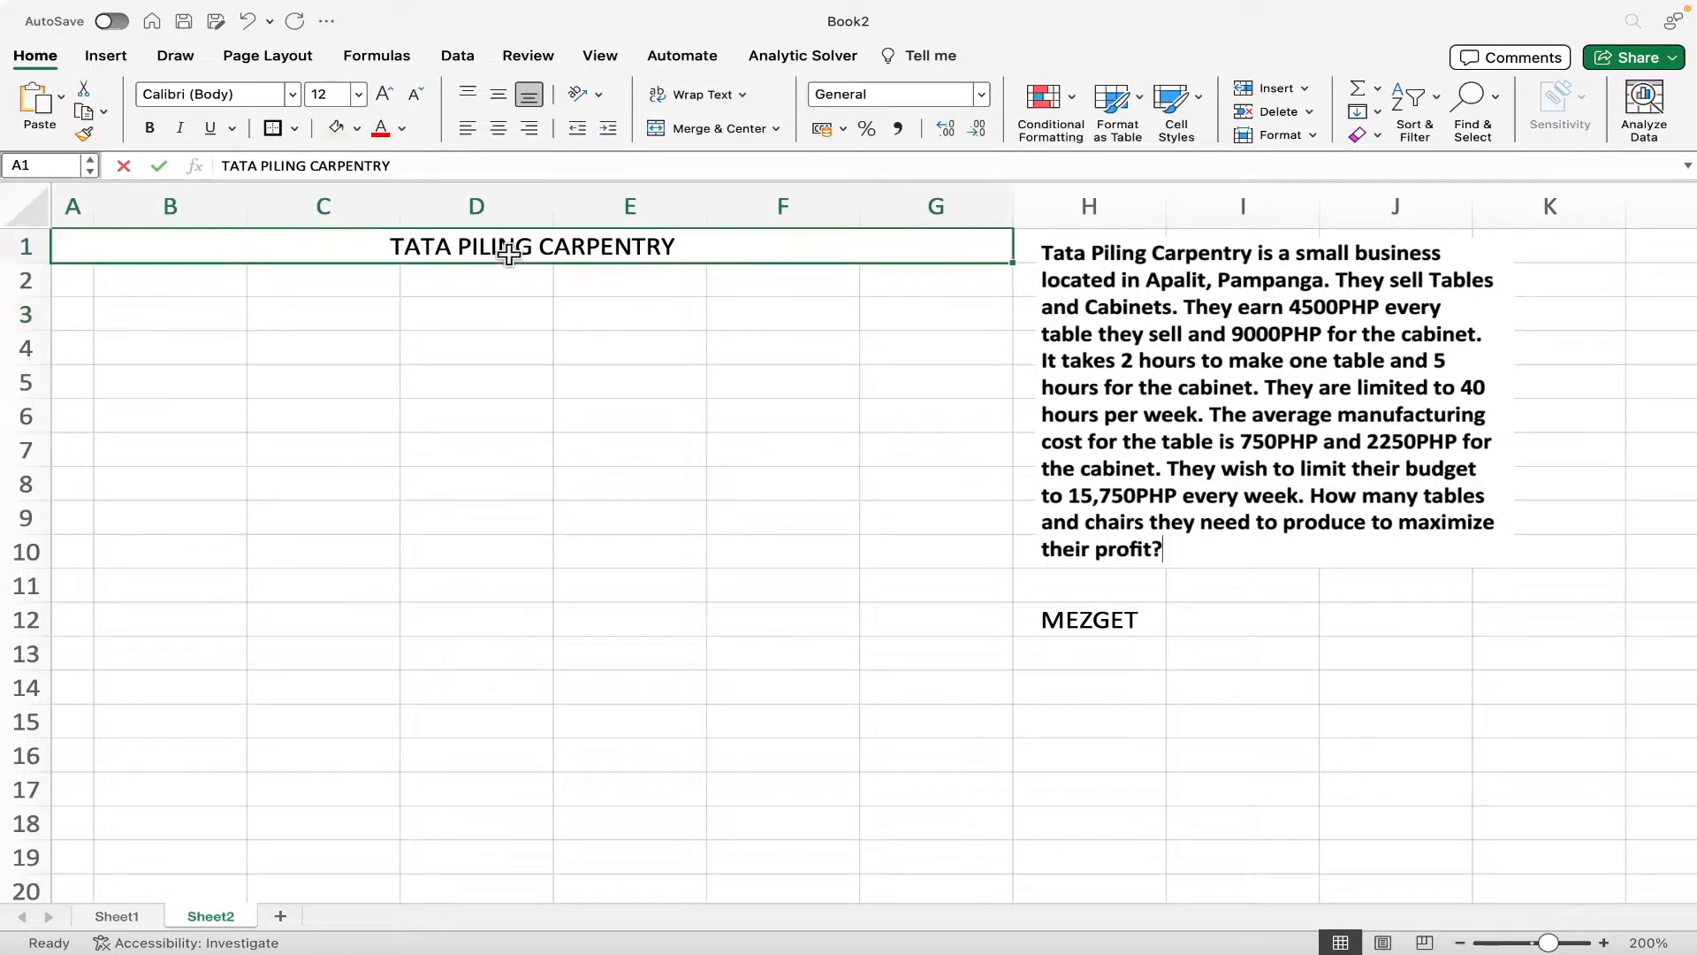
- Fill the merged title cell in row 1 with the lightest green theme colour
{"action": "left_click", "coordinate": [358, 127]}
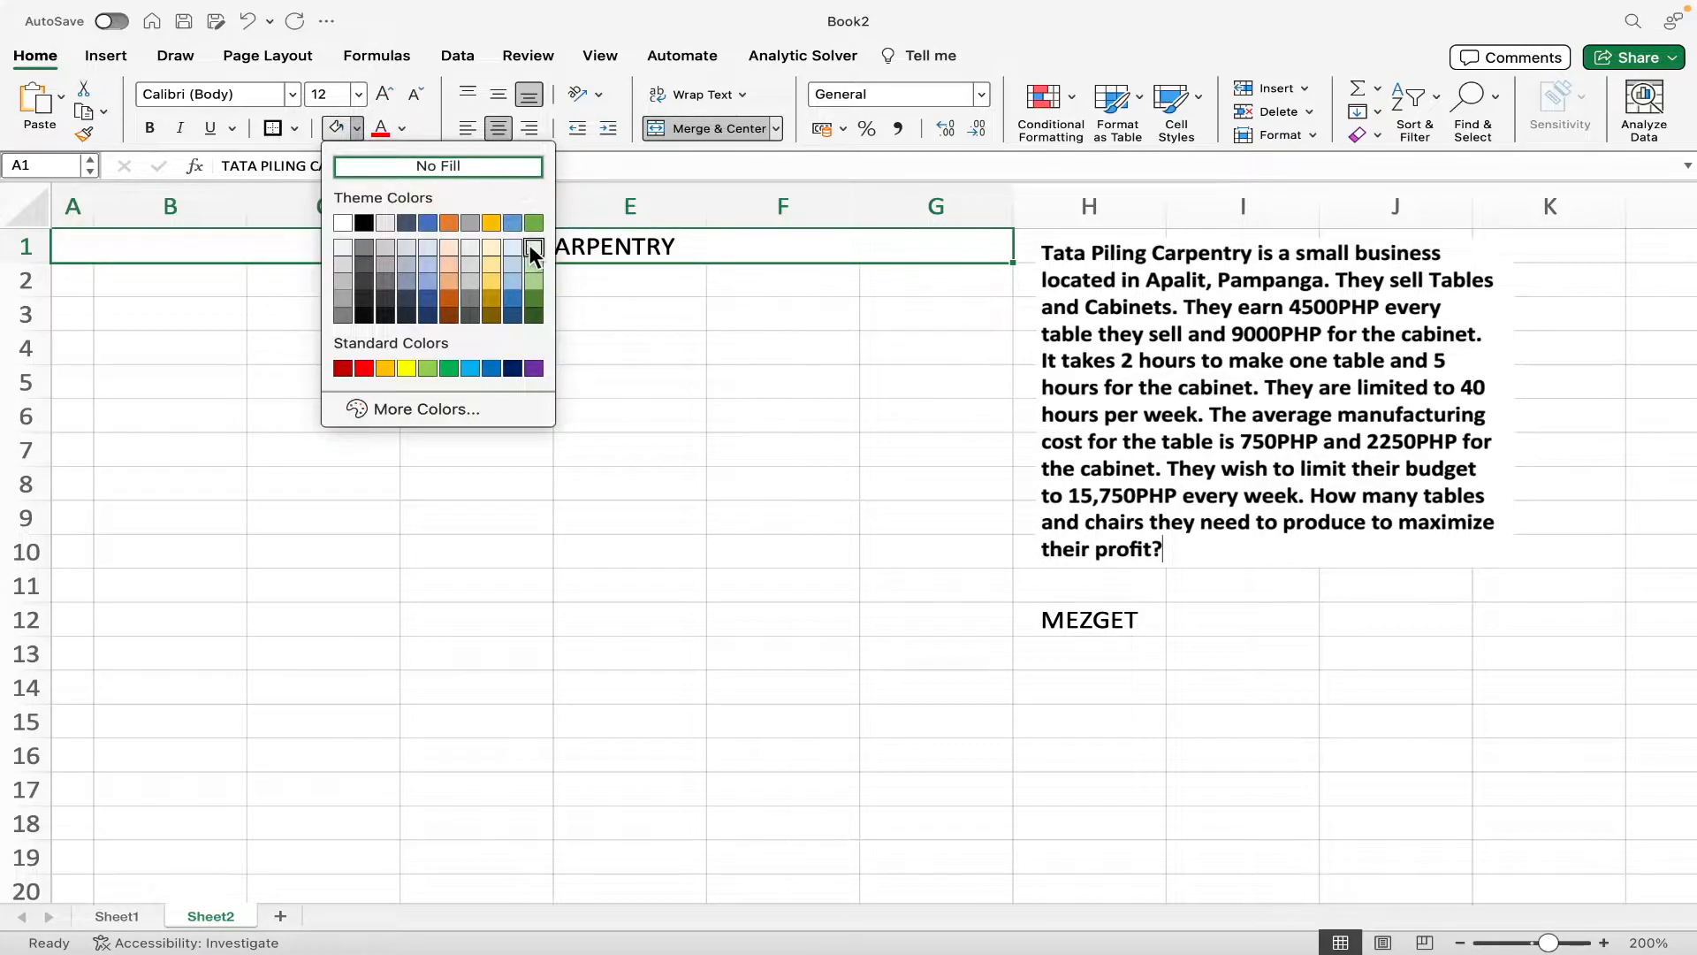
{"action": "left_click", "coordinate": [533, 246]}
{"action": "left_click", "coordinate": [536, 318]}
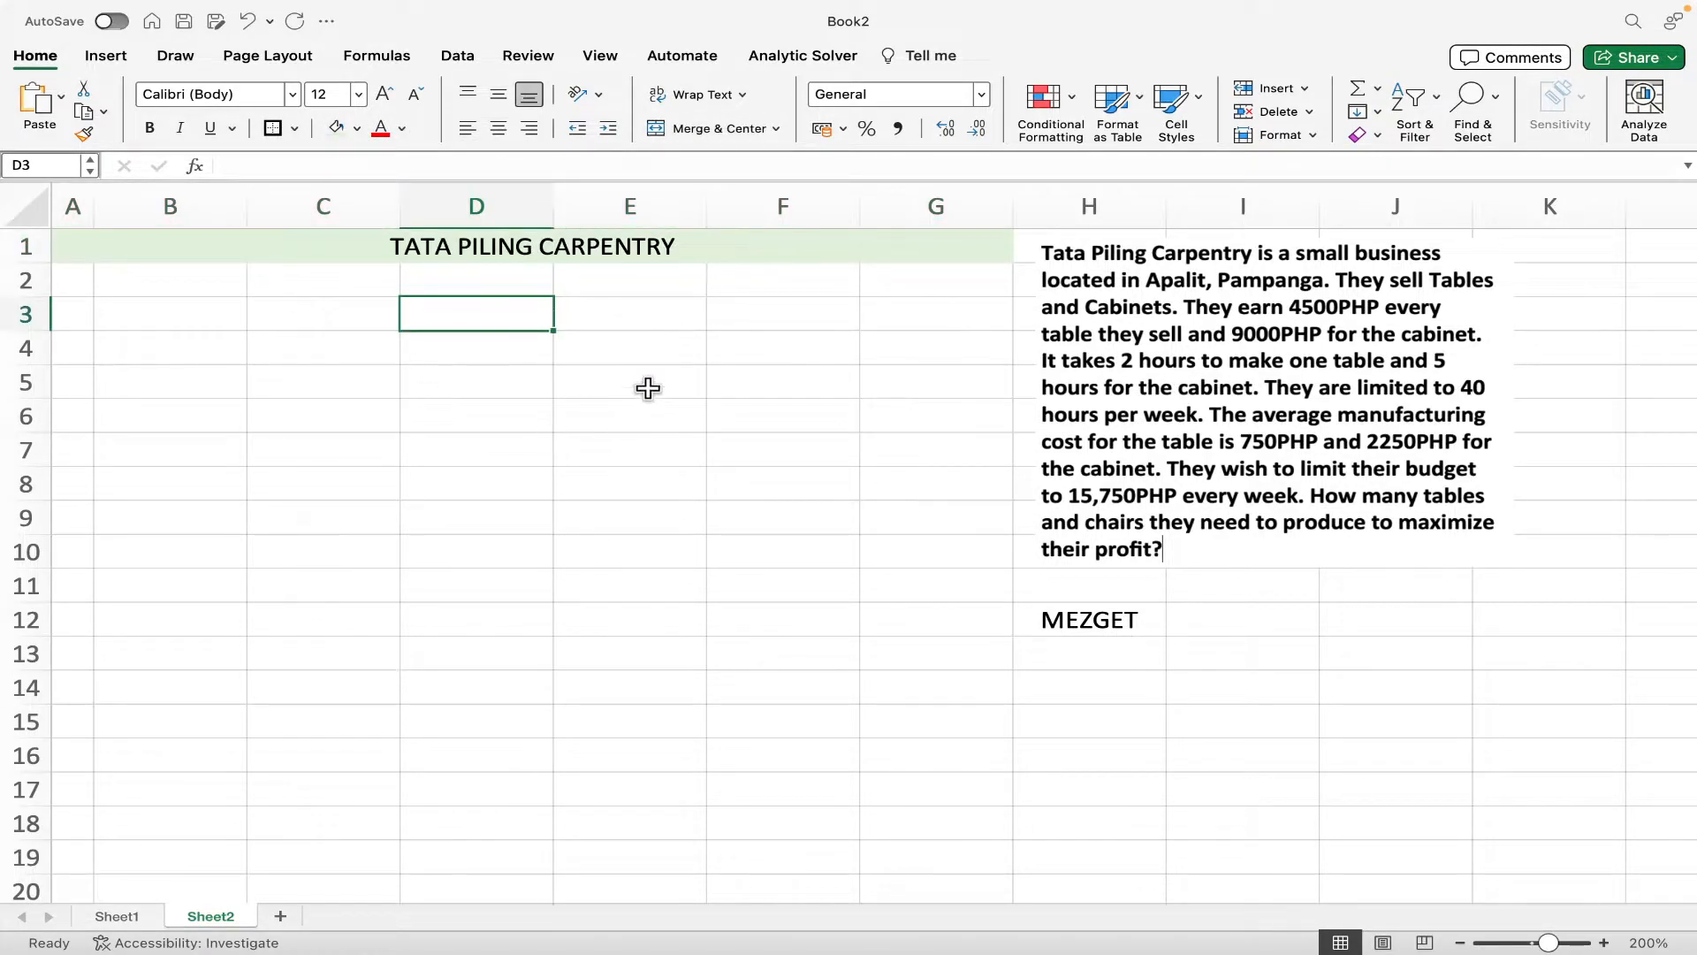
- Enter the label OBJECTIV CELL in H13 and widen column H to fit it
{"action": "left_click", "coordinate": [1100, 652]}
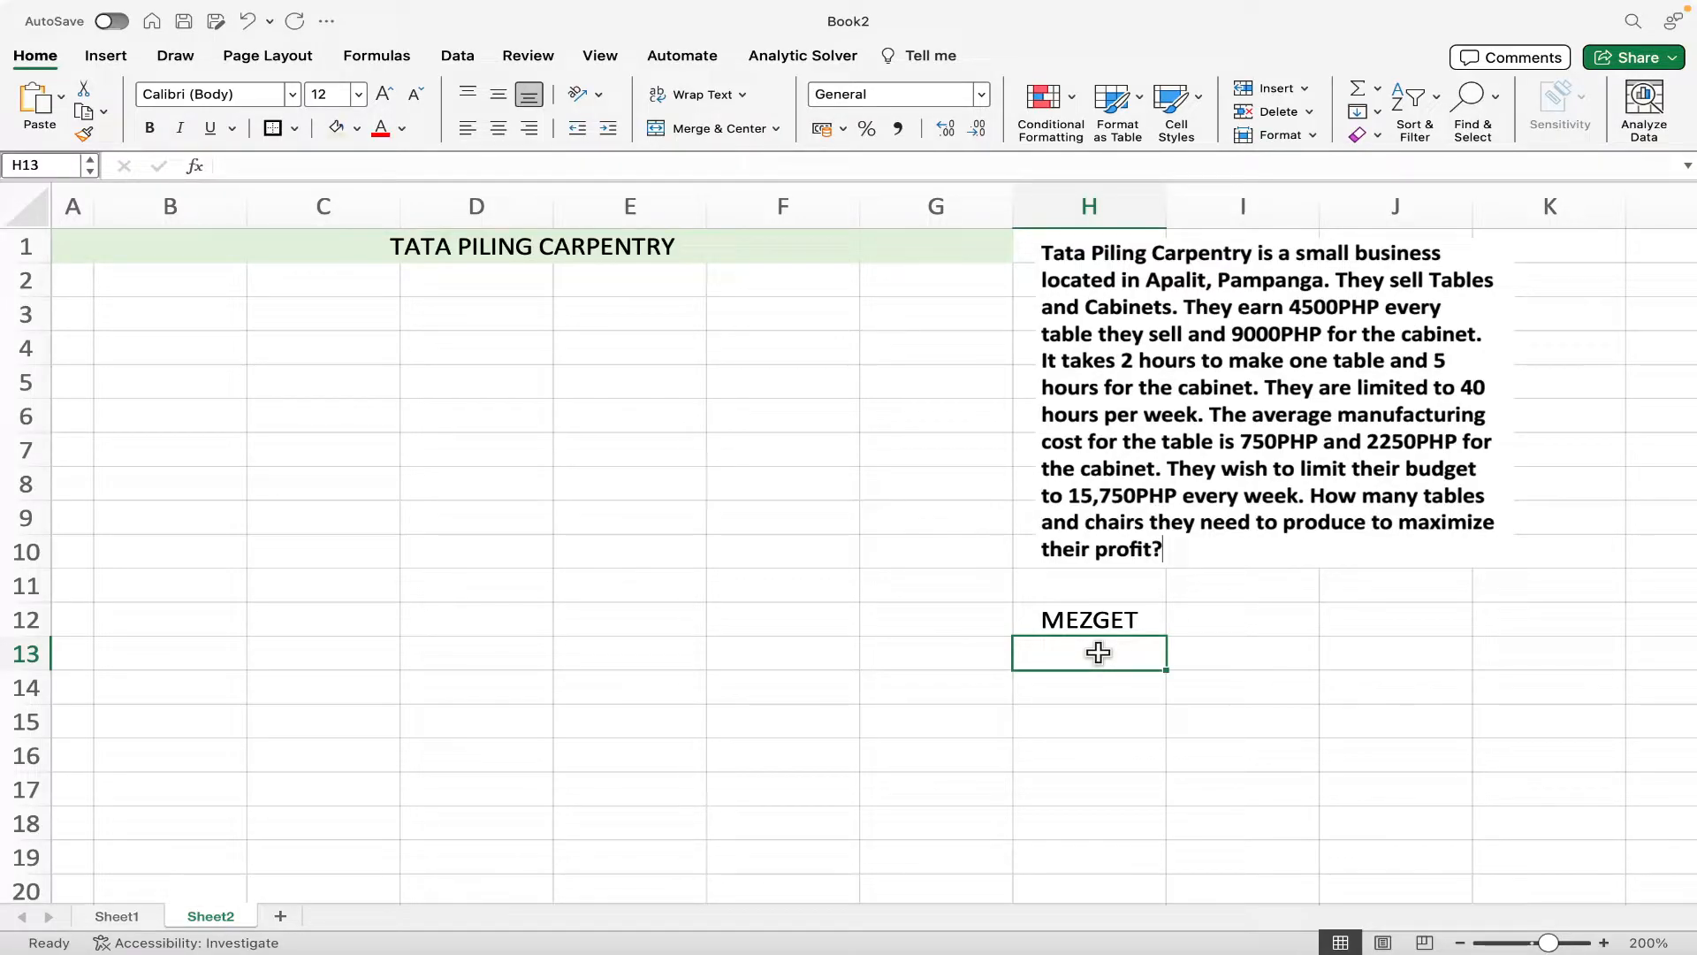
{"action": "type", "text": "O"}
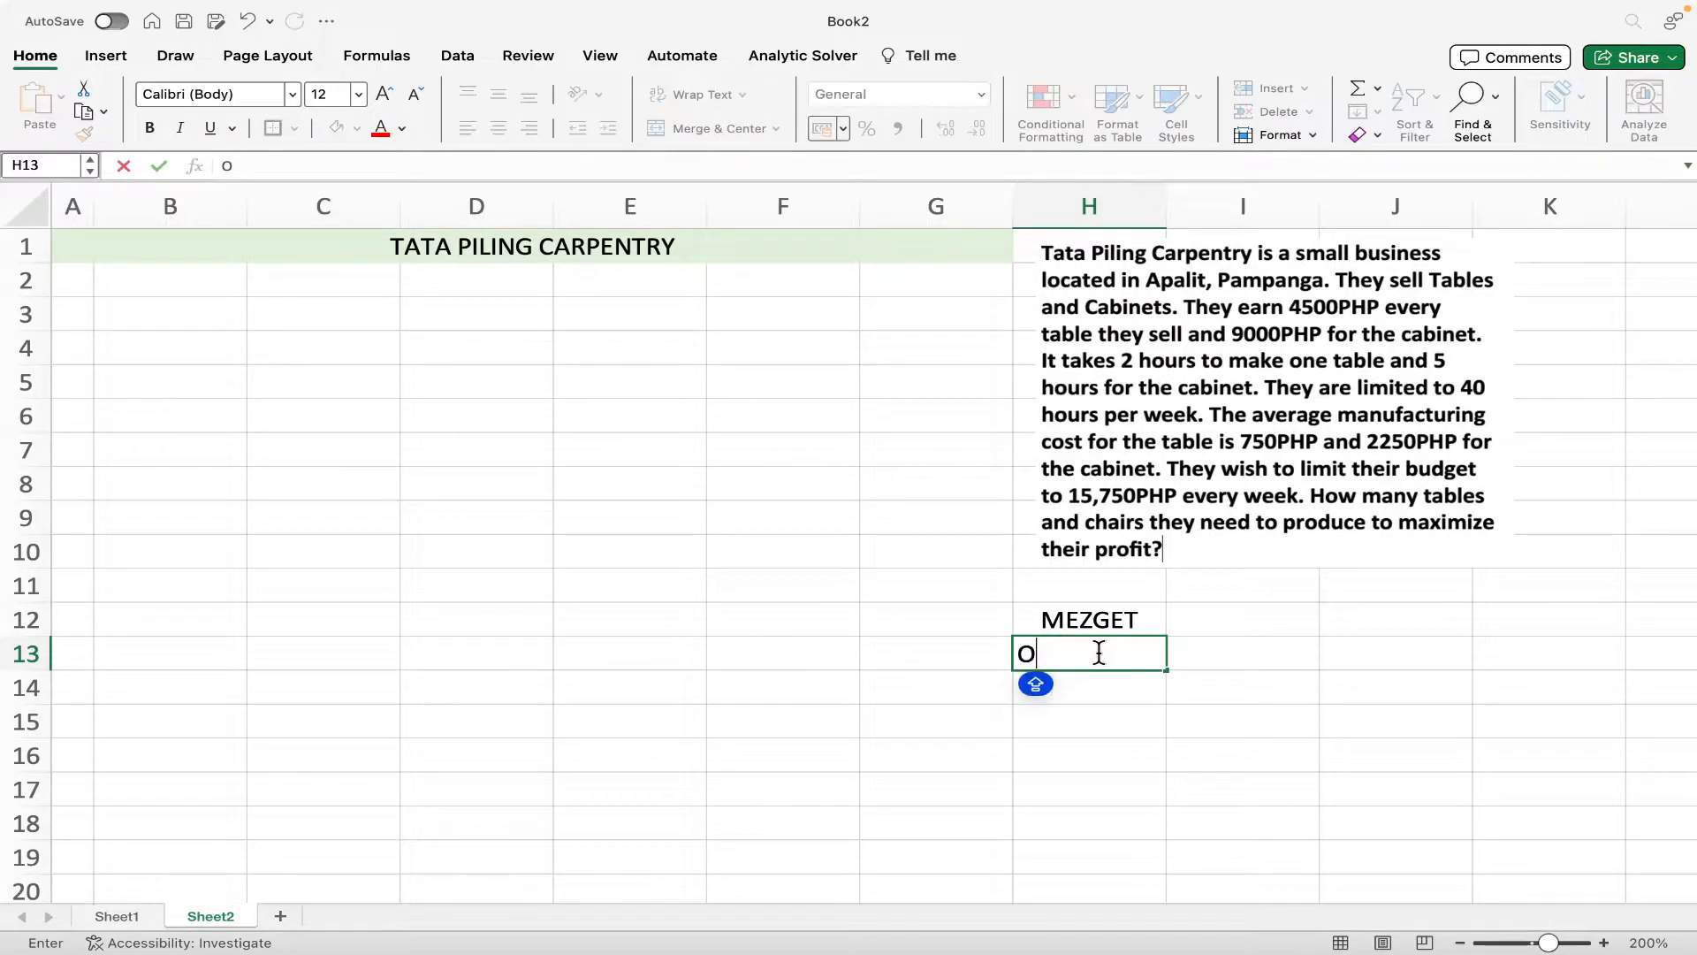
{"action": "type", "text": "BJECTIV ELL"}
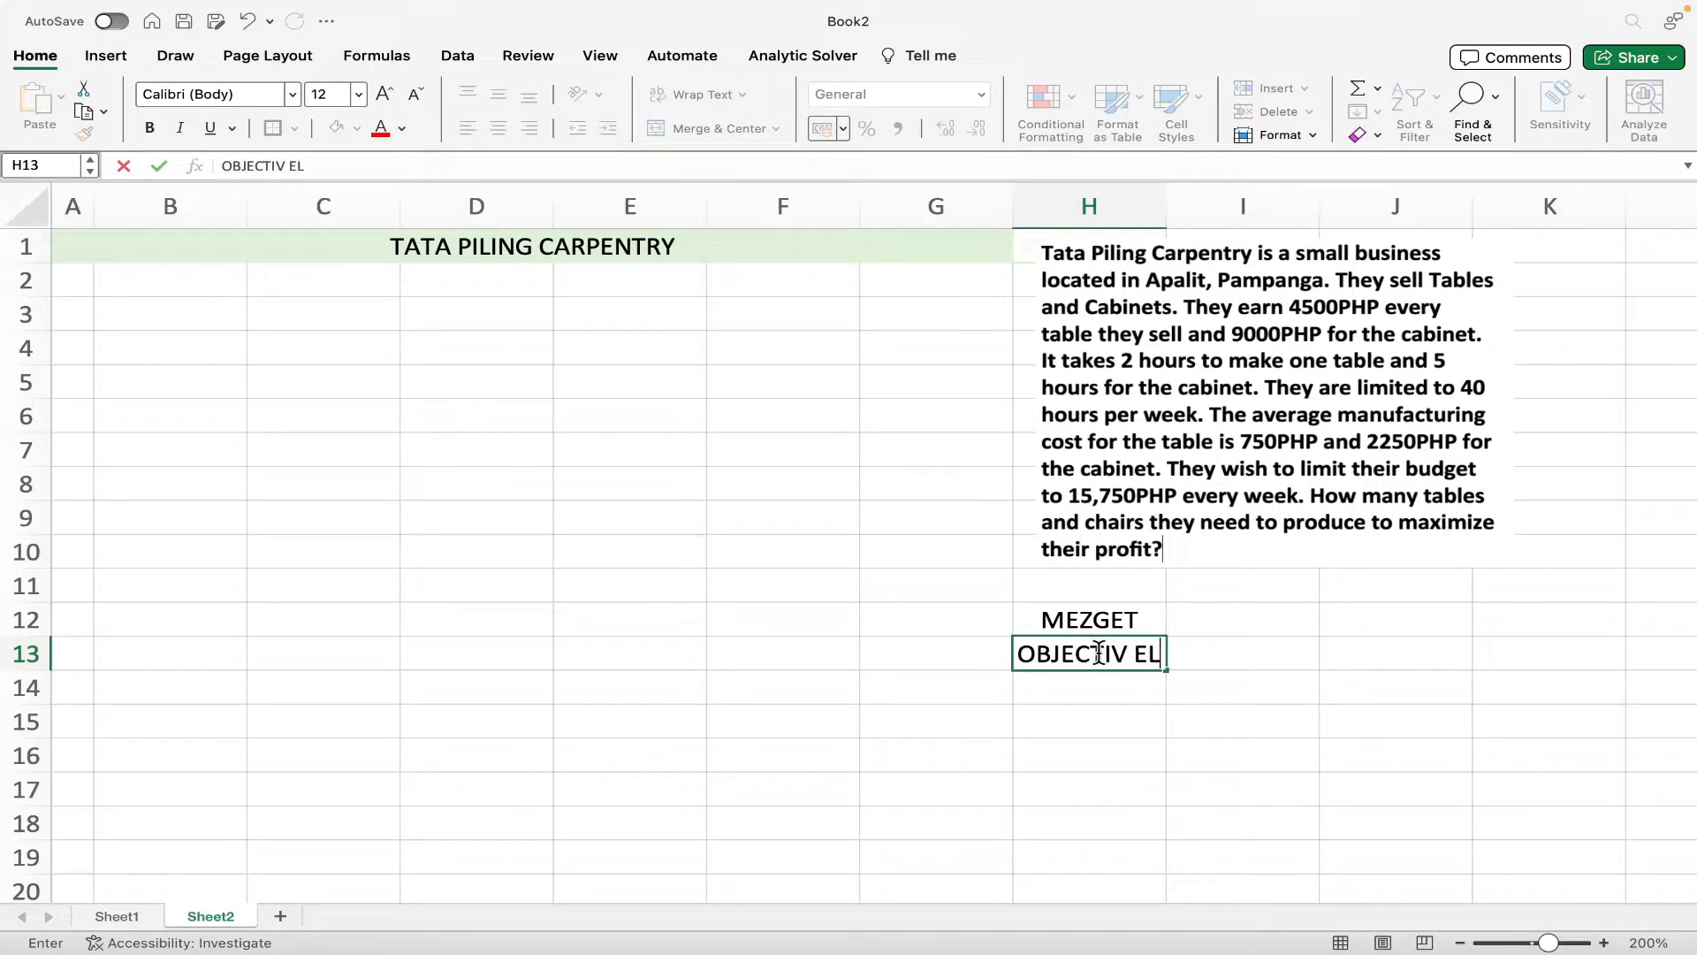
{"action": "key", "text": "BackSpace"}
{"action": "key", "text": "BackSpace"}
{"action": "key", "text": "BackSpace"}
{"action": "type", "text": "CELL"}
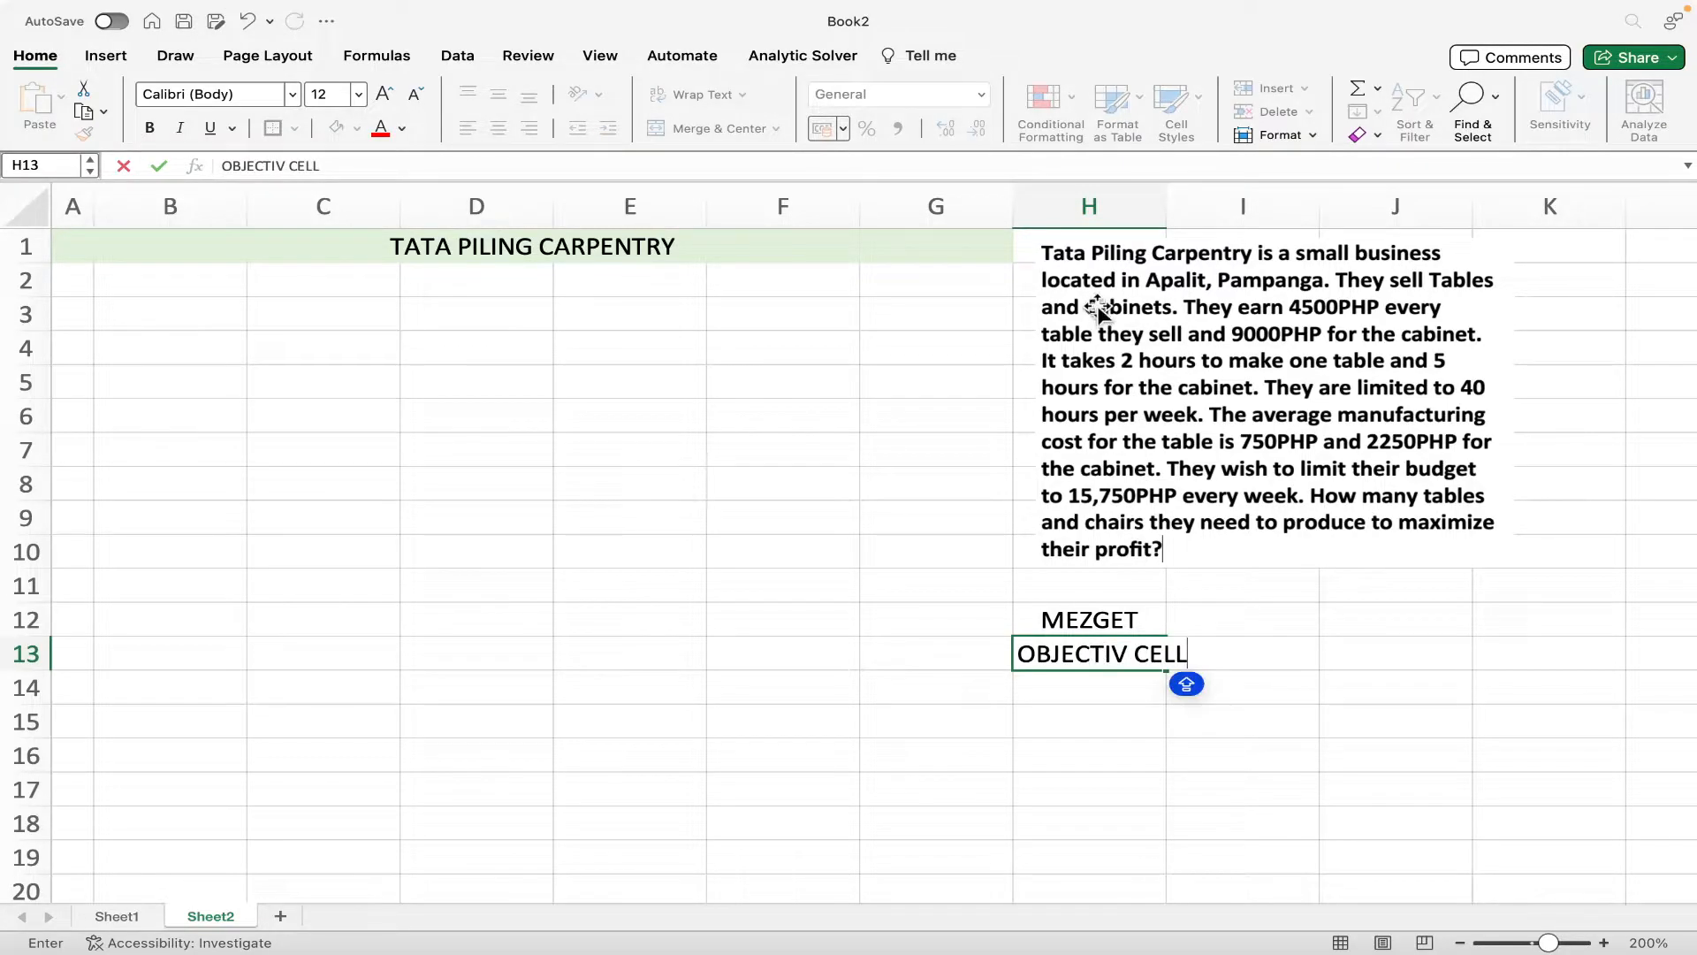
{"action": "left_click", "coordinate": [1171, 203]}
{"action": "left_click_drag", "start_coordinate": [1170, 202], "coordinate": [1208, 201]}
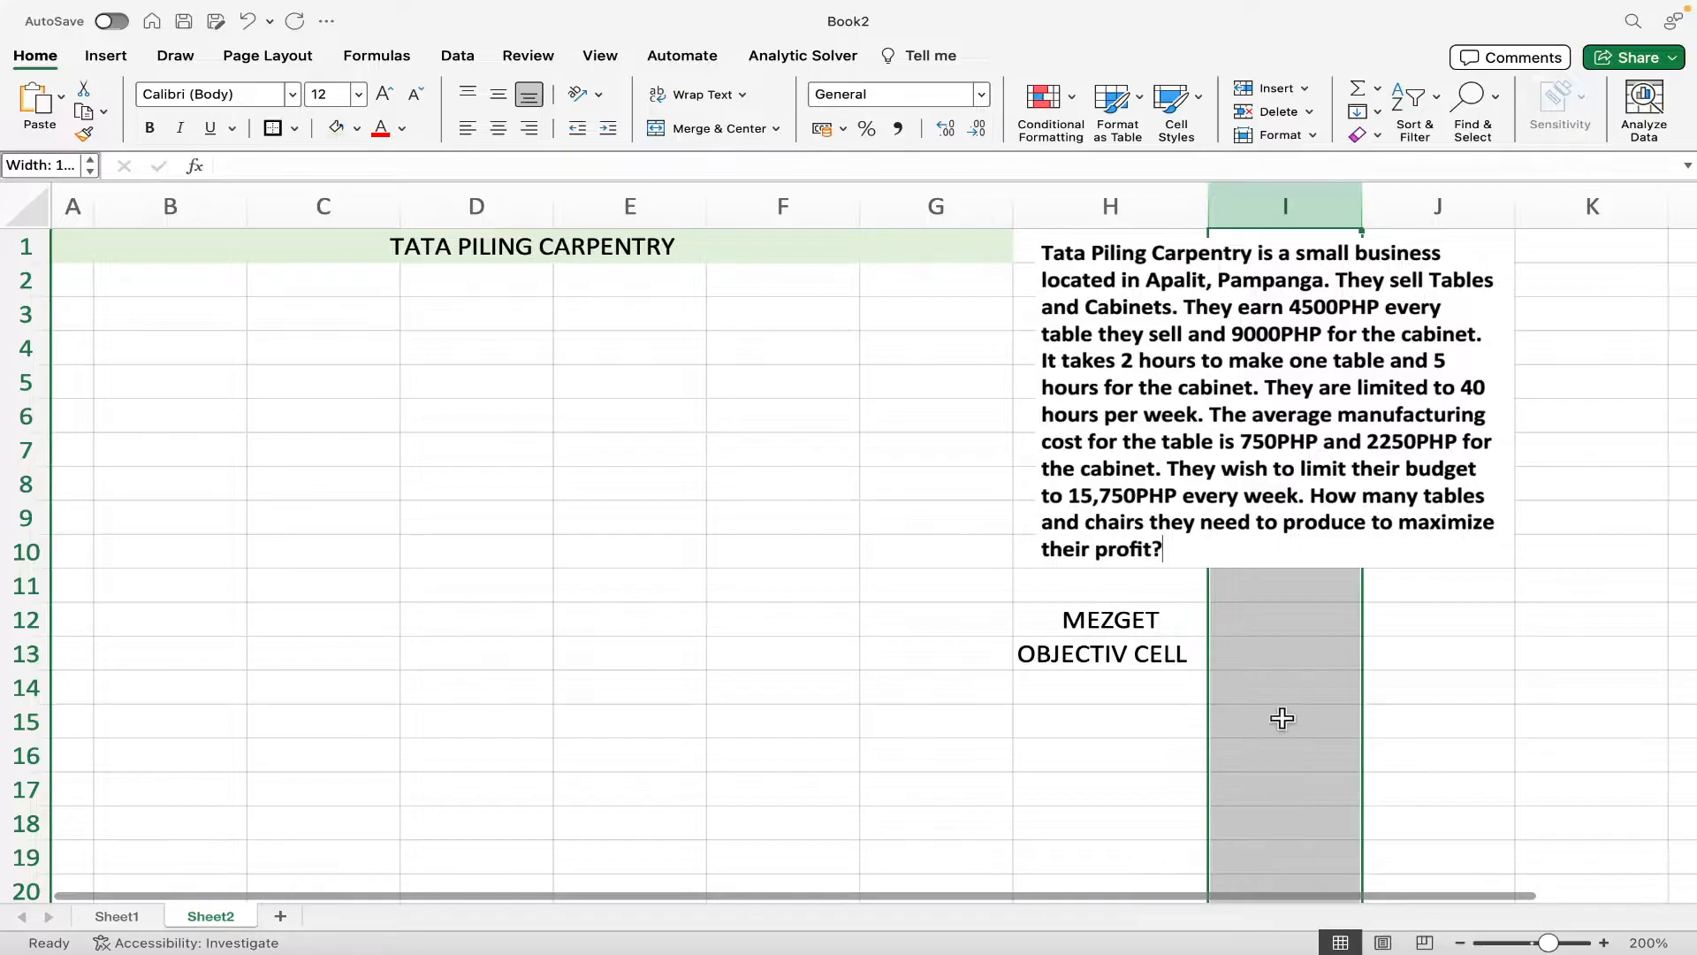
- Fill cell I13 beside the objective label with standard orange
{"action": "left_click", "coordinate": [1276, 658]}
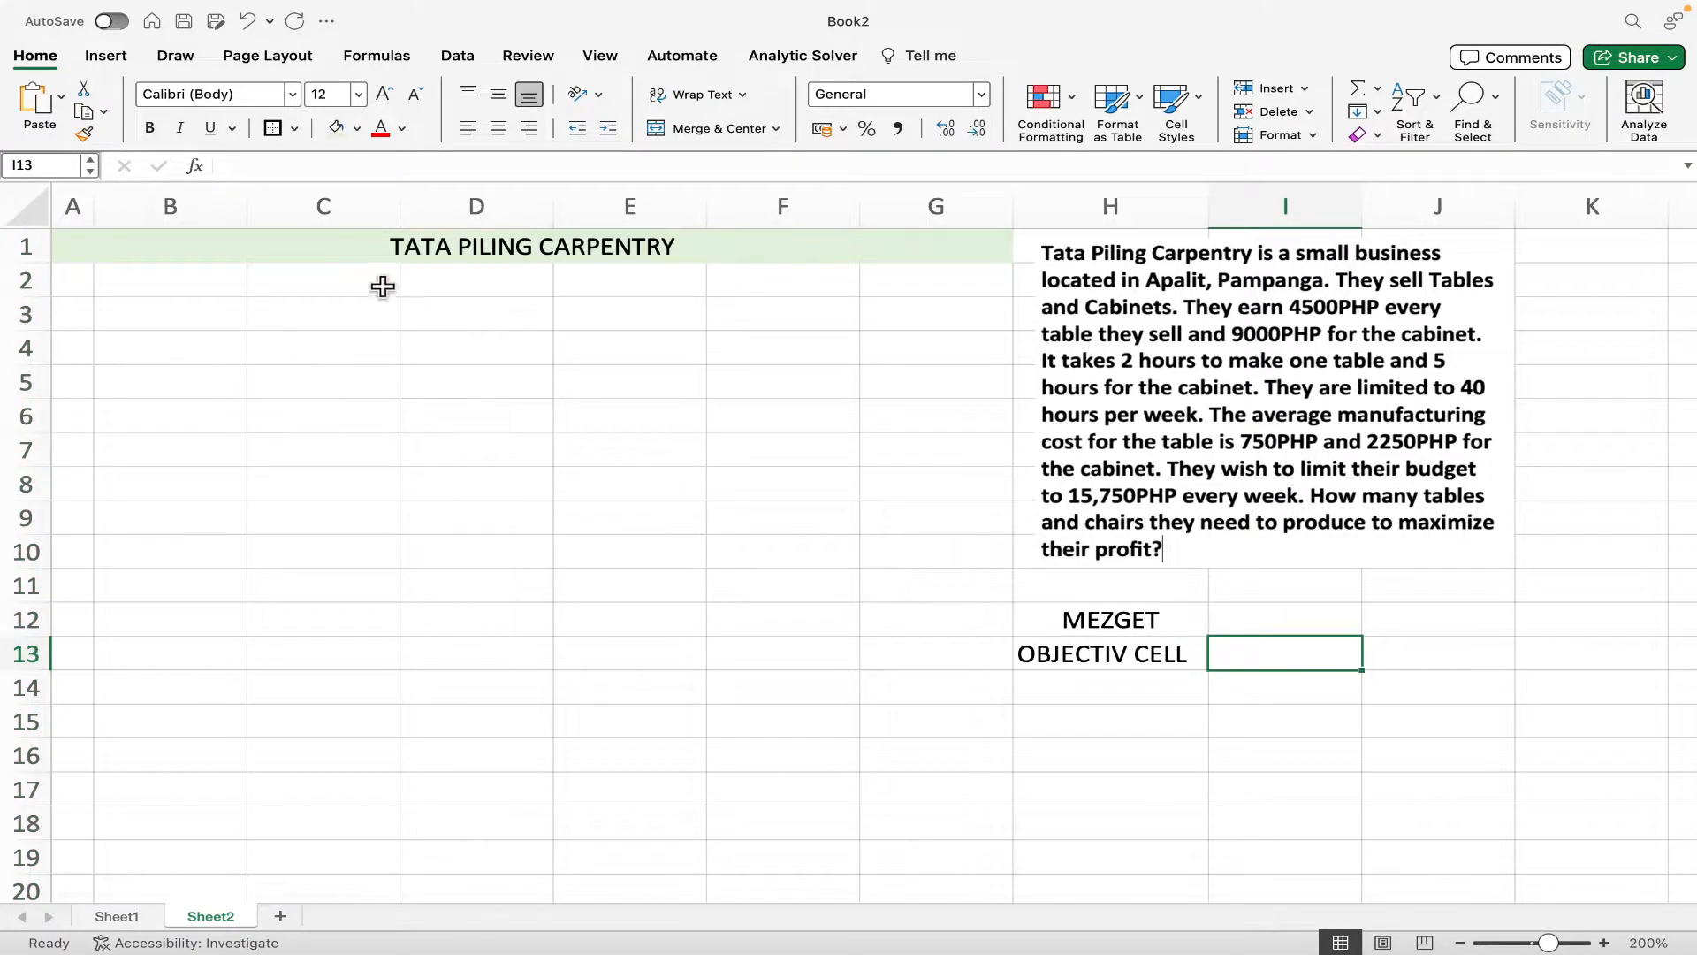
{"action": "left_click", "coordinate": [358, 129]}
{"action": "left_click", "coordinate": [385, 368]}
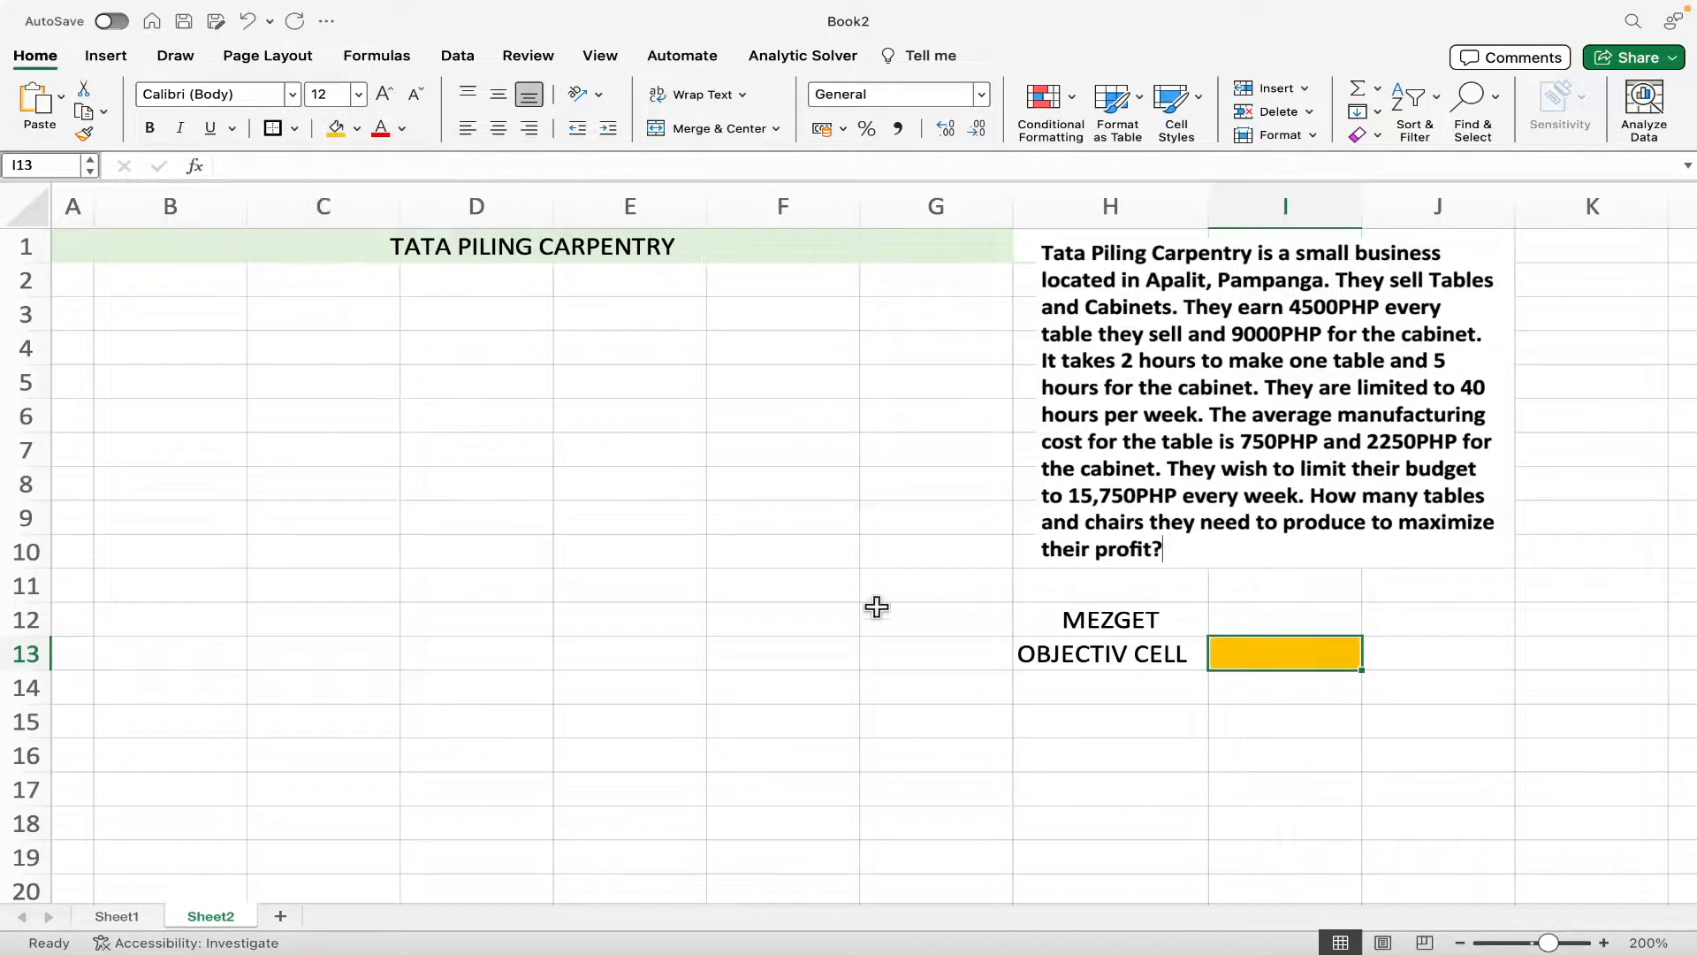
- Enter the label CHANGING CELLS in H14 and widen column H slightly to fit it
{"action": "left_click", "coordinate": [1045, 690]}
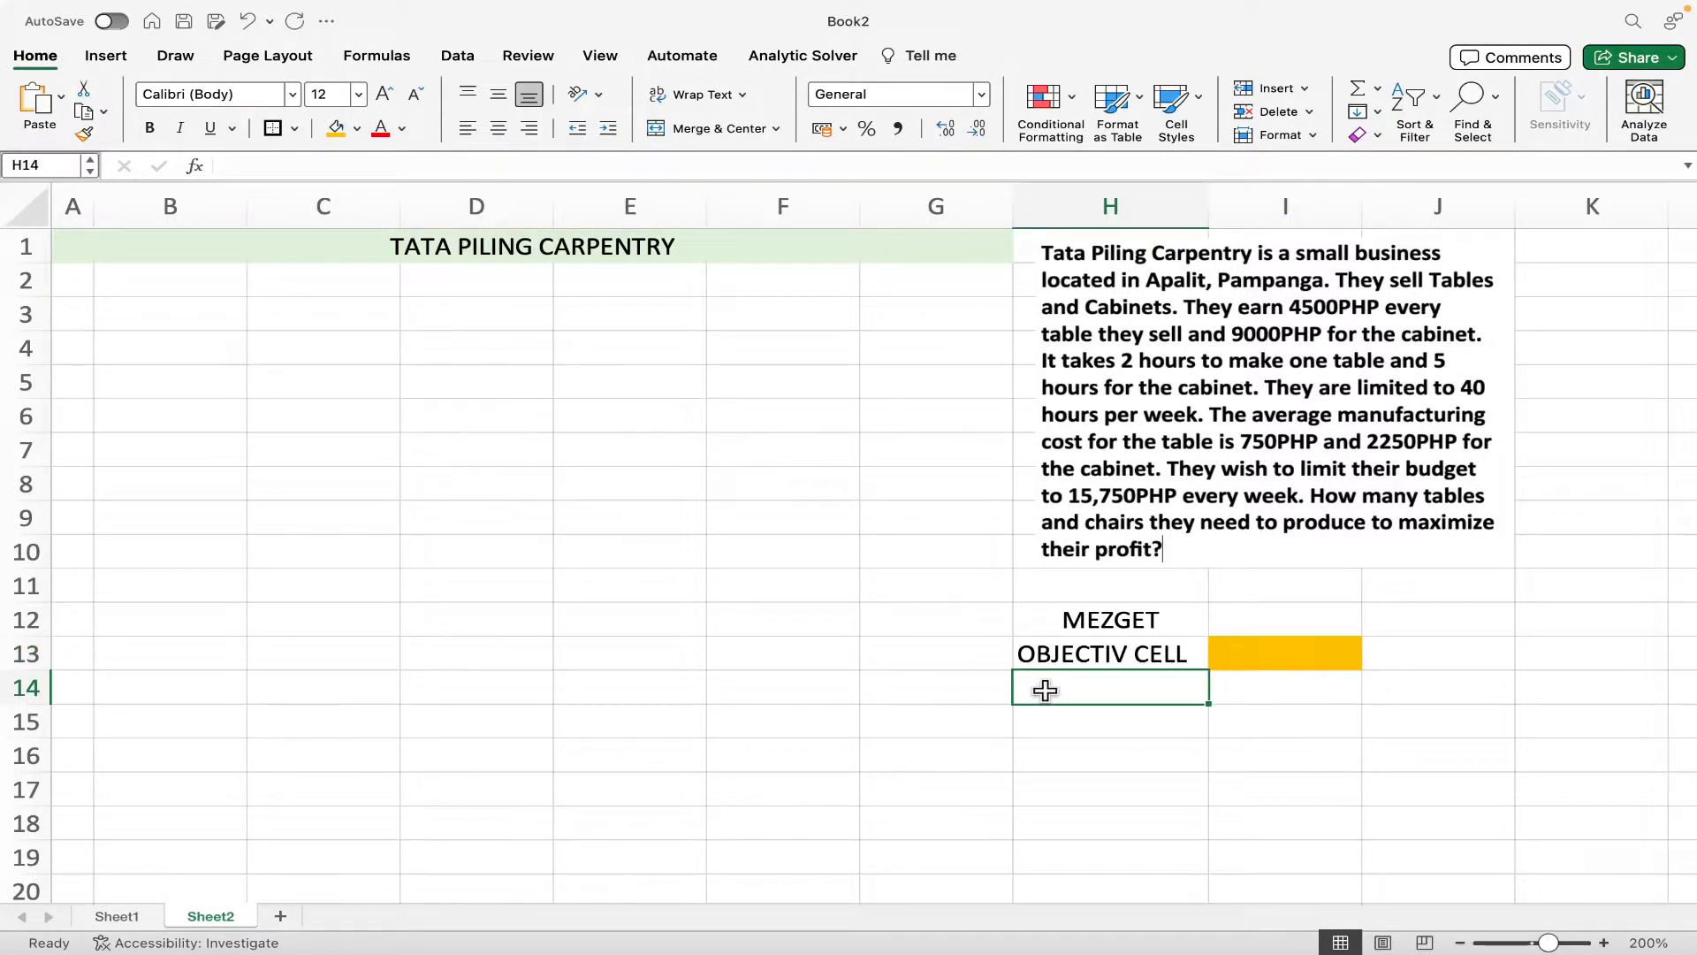
{"action": "type", "text": "CHANGING CELLS"}
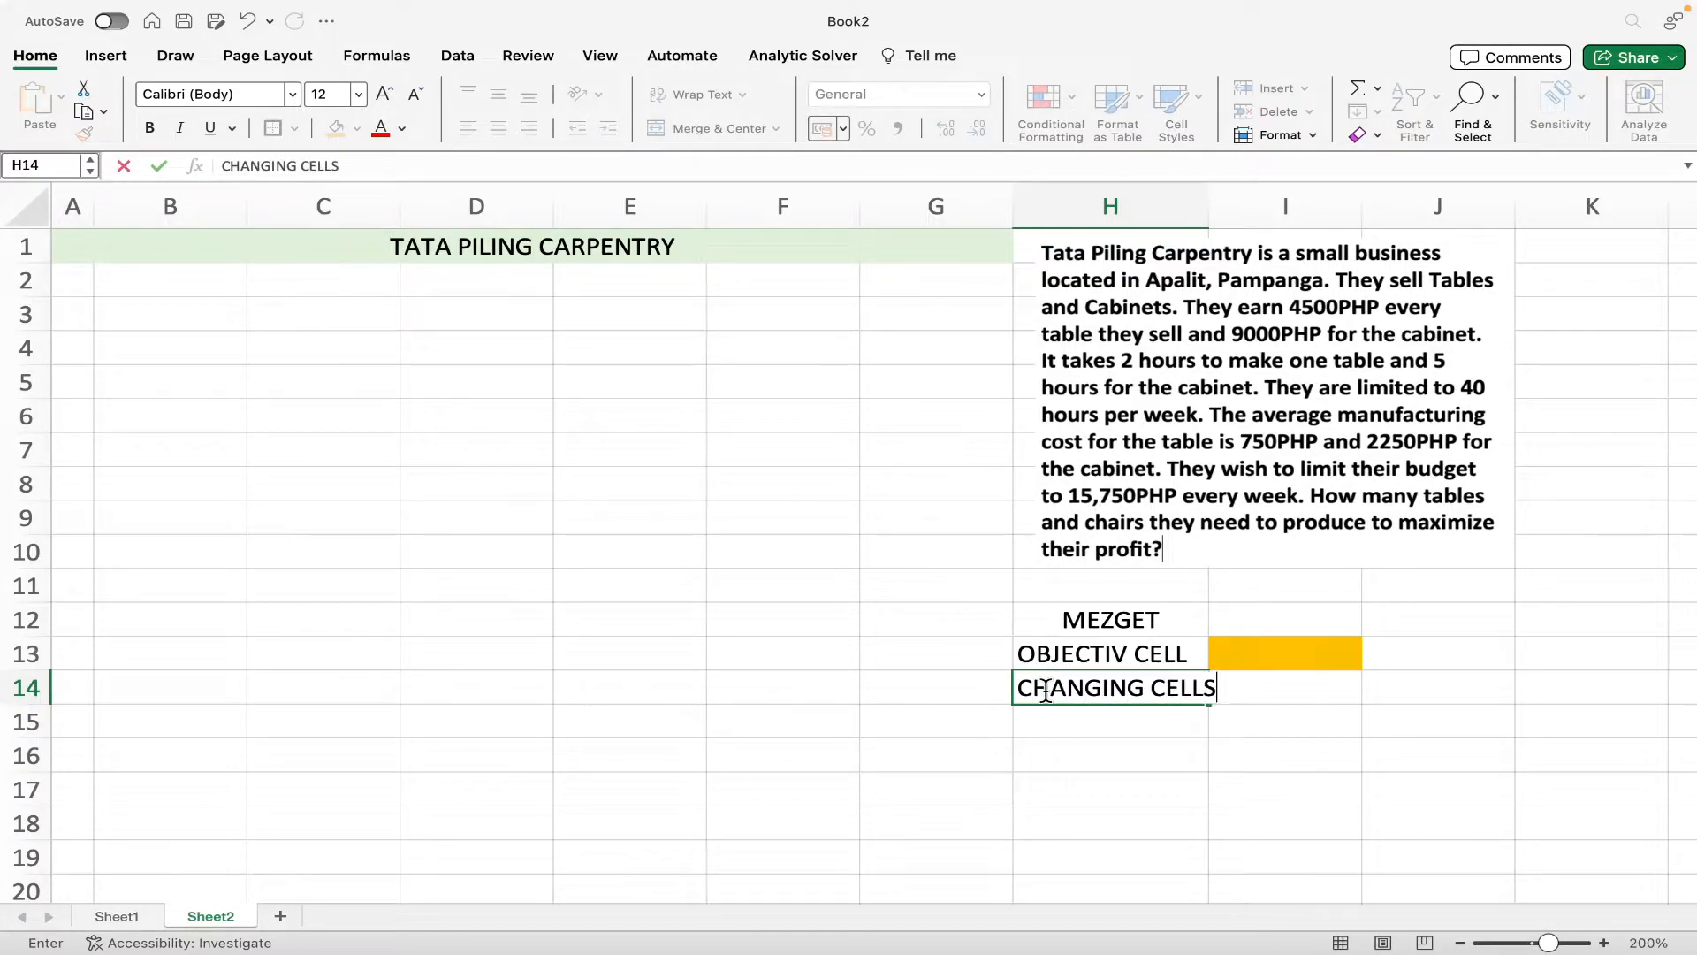
{"action": "left_click", "coordinate": [1192, 205]}
{"action": "left_click_drag", "start_coordinate": [1207, 200], "coordinate": [1227, 200]}
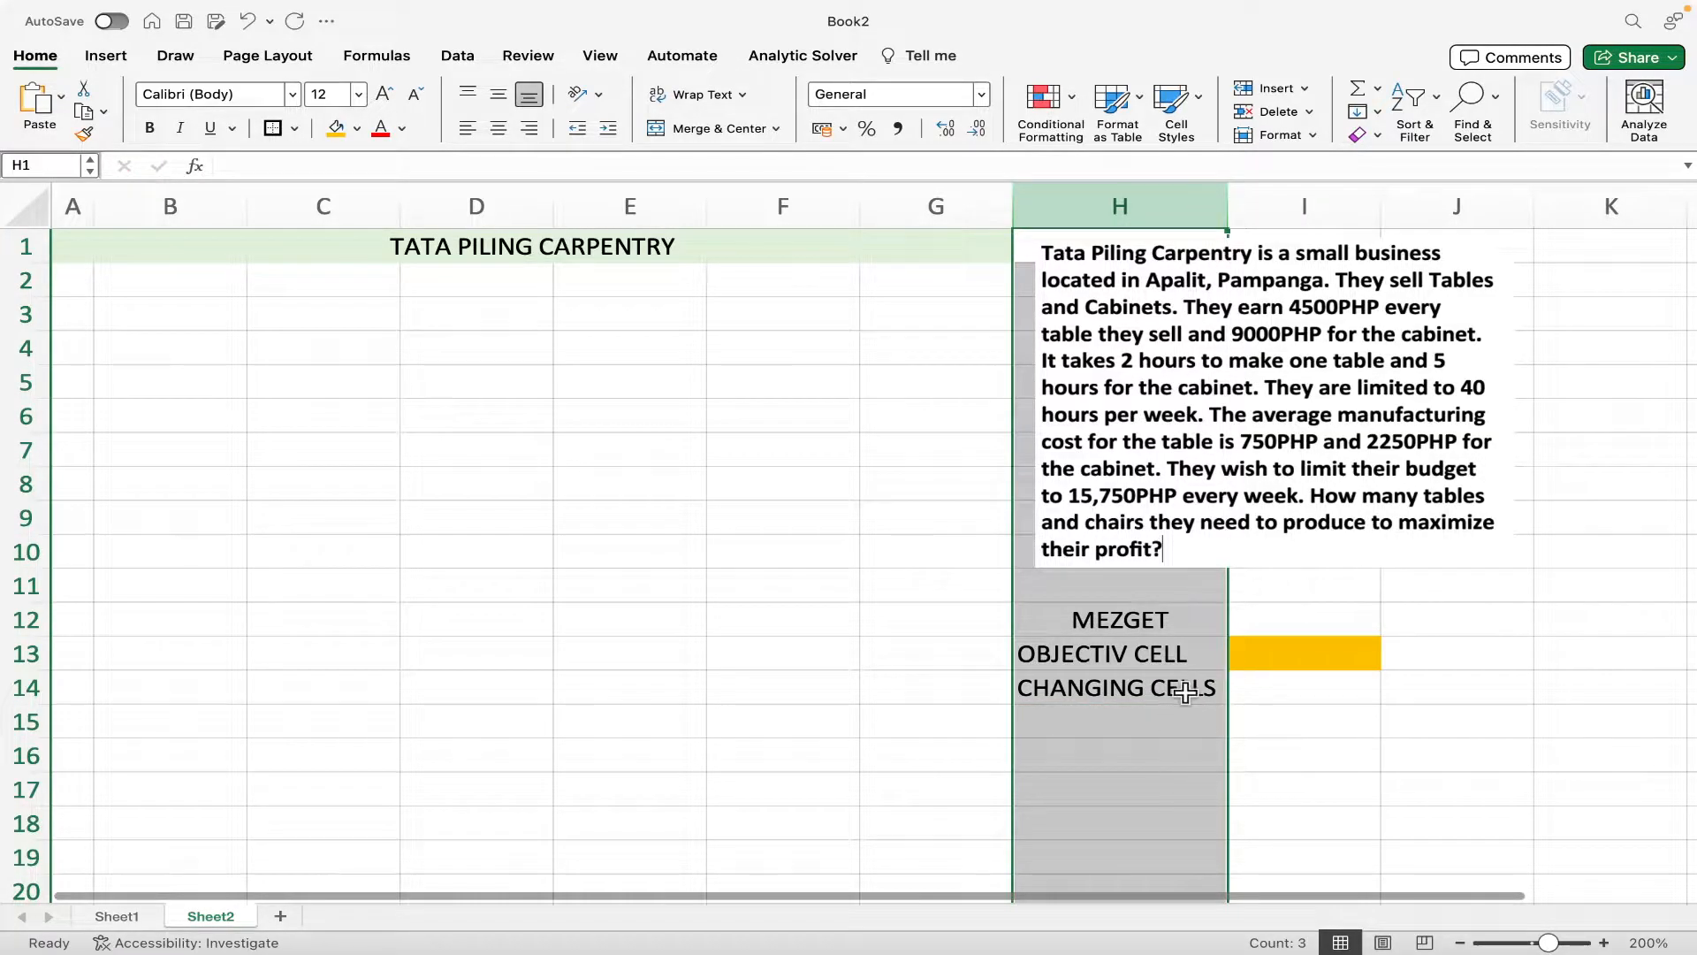
{"action": "left_click", "coordinate": [1172, 693]}
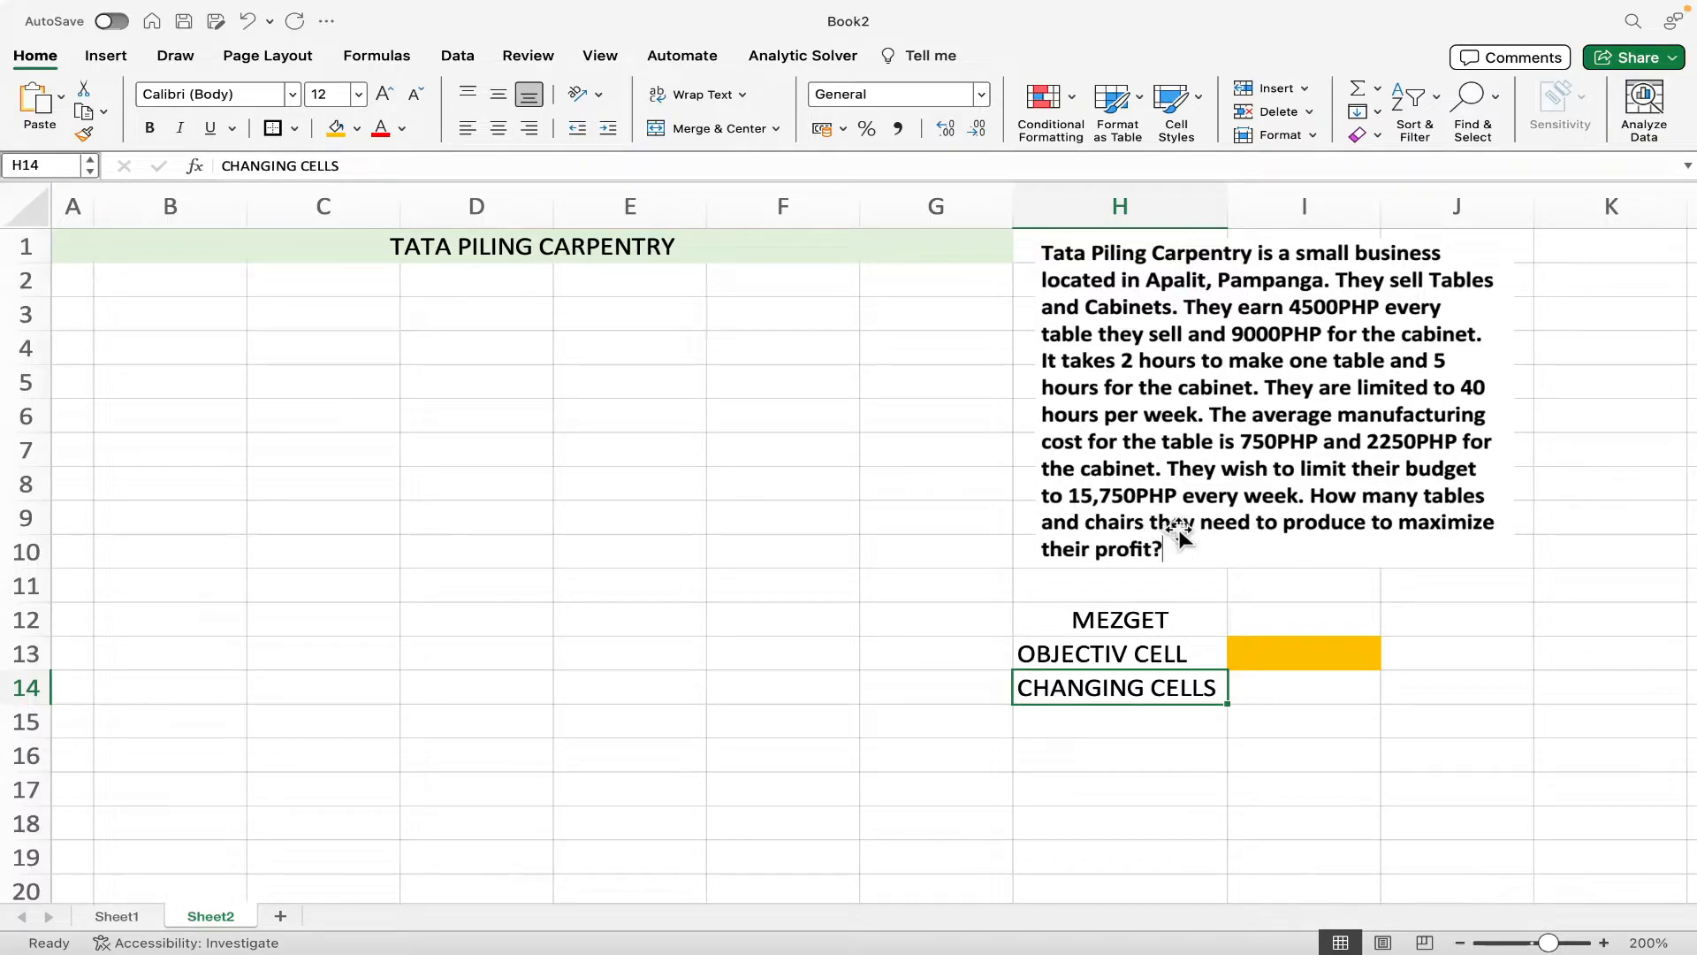
- Fill cell I14 beside the changing cells label with standard yellow
{"action": "left_click", "coordinate": [1274, 692]}
{"action": "left_click", "coordinate": [357, 129]}
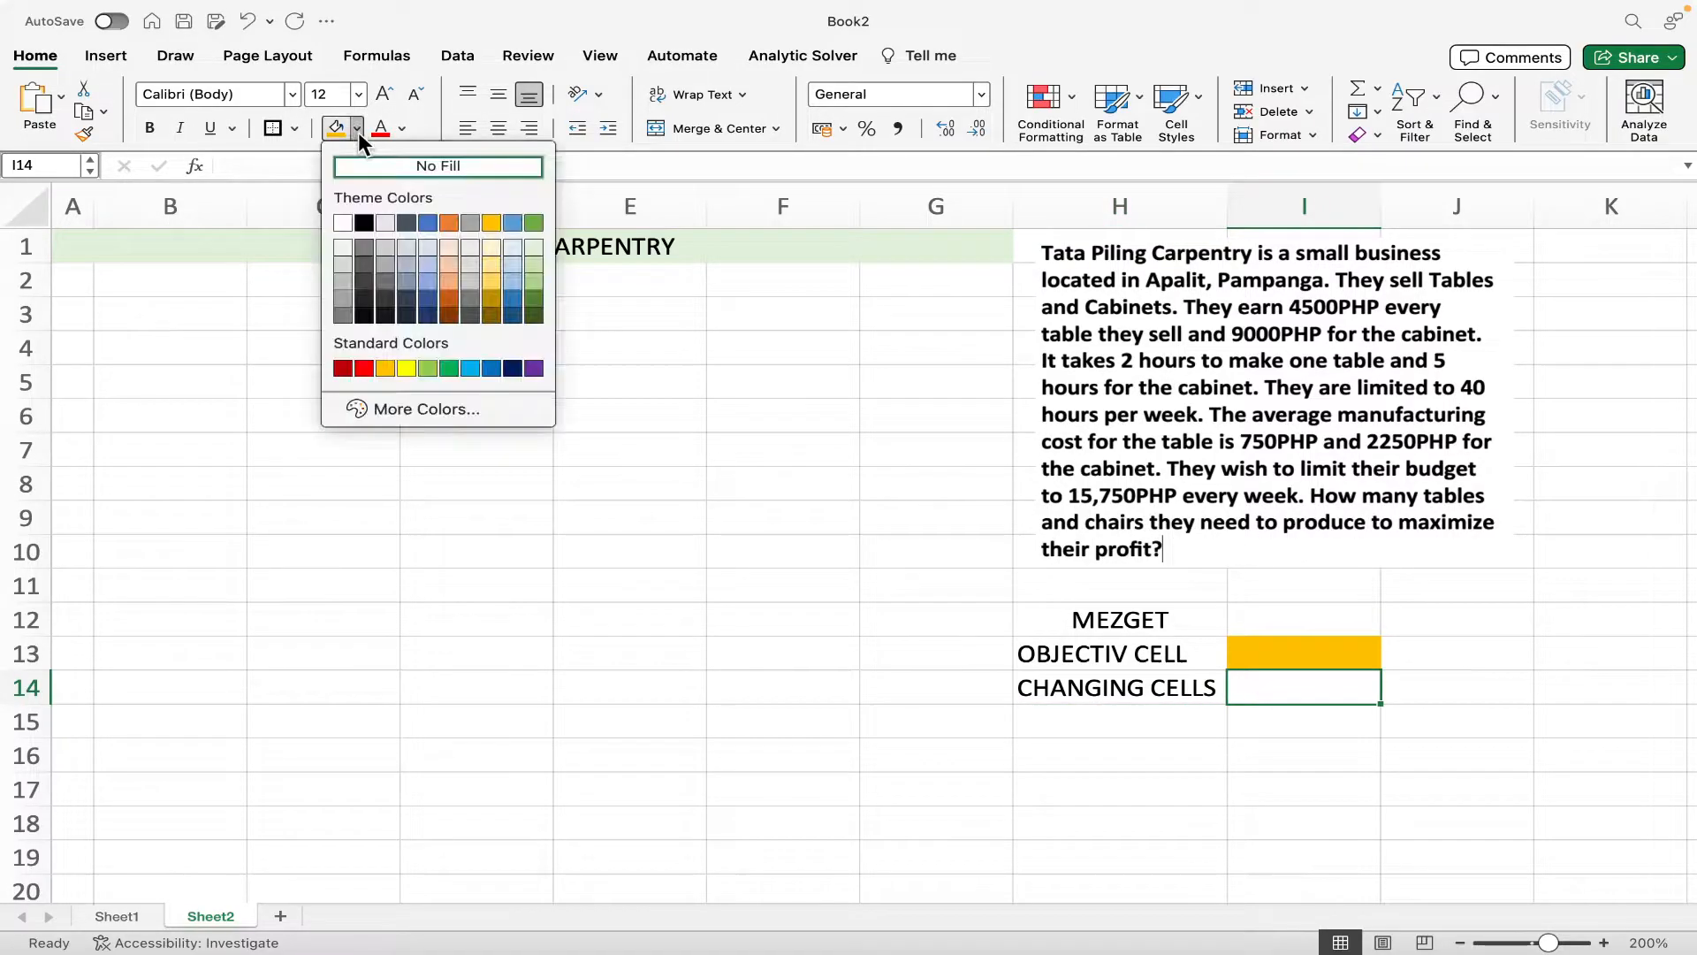
{"action": "left_click", "coordinate": [411, 364]}
- Enter the label DATA CELLS in H15 and fill the adjacent cell I15 with grey
{"action": "left_click", "coordinate": [1096, 719]}
{"action": "type", "text": "DATA CELLS"}
{"action": "key", "text": "Caps_Lock"}
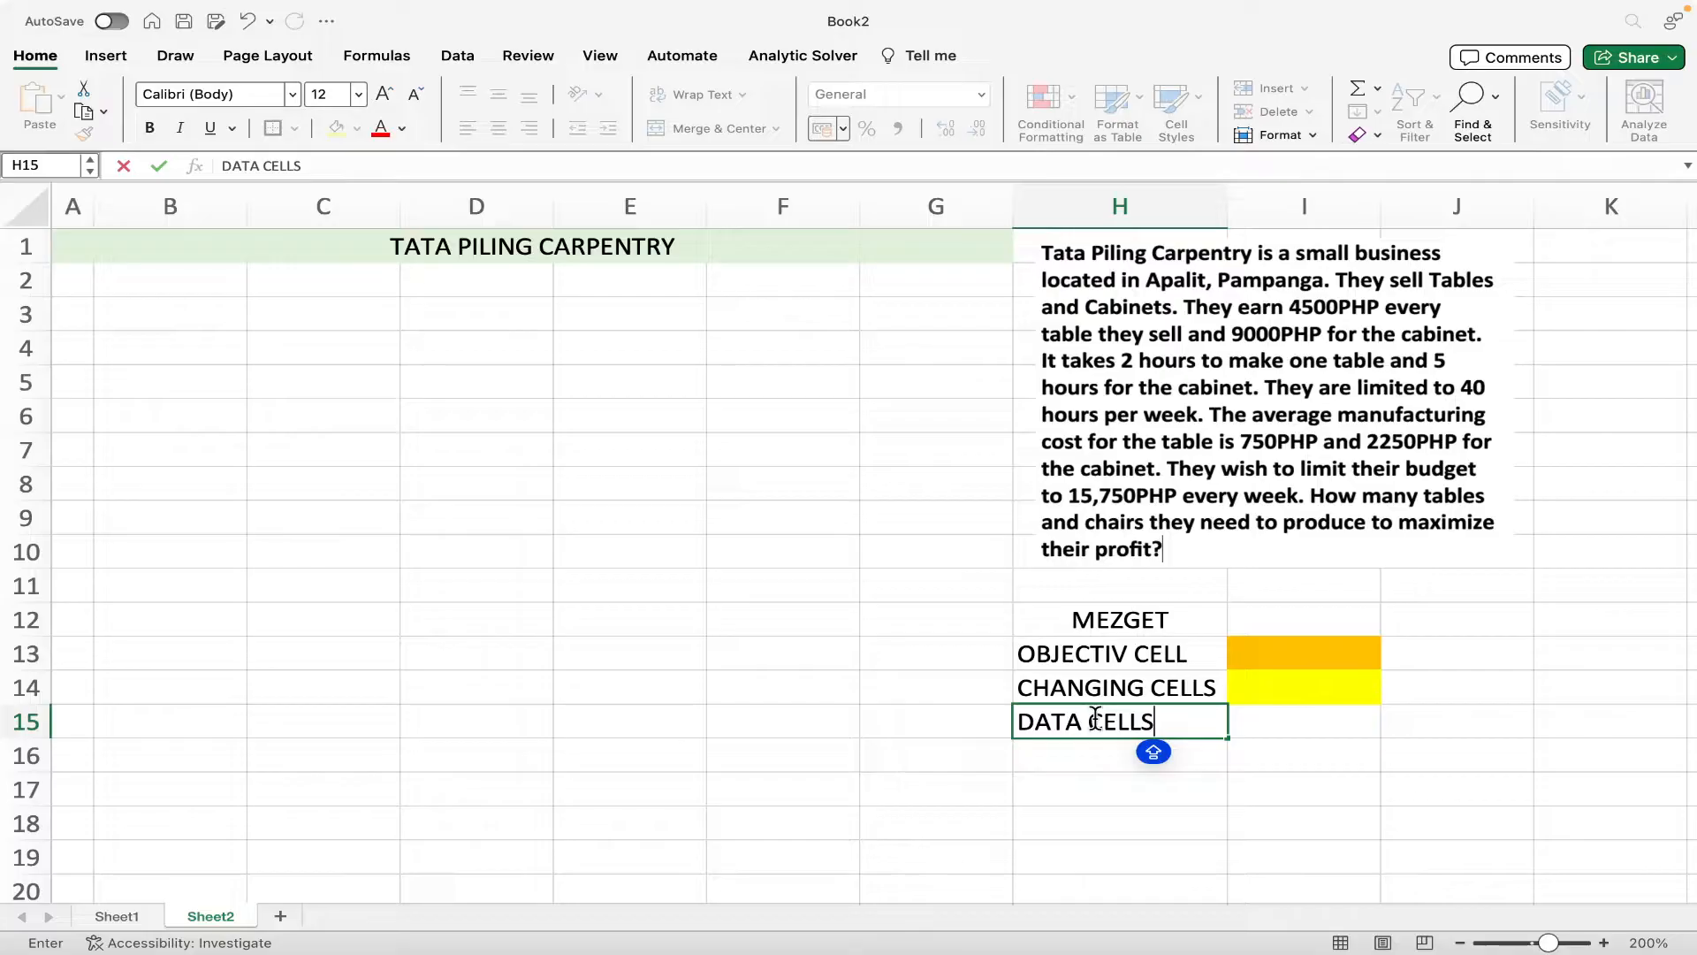
{"action": "left_click", "coordinate": [1280, 721]}
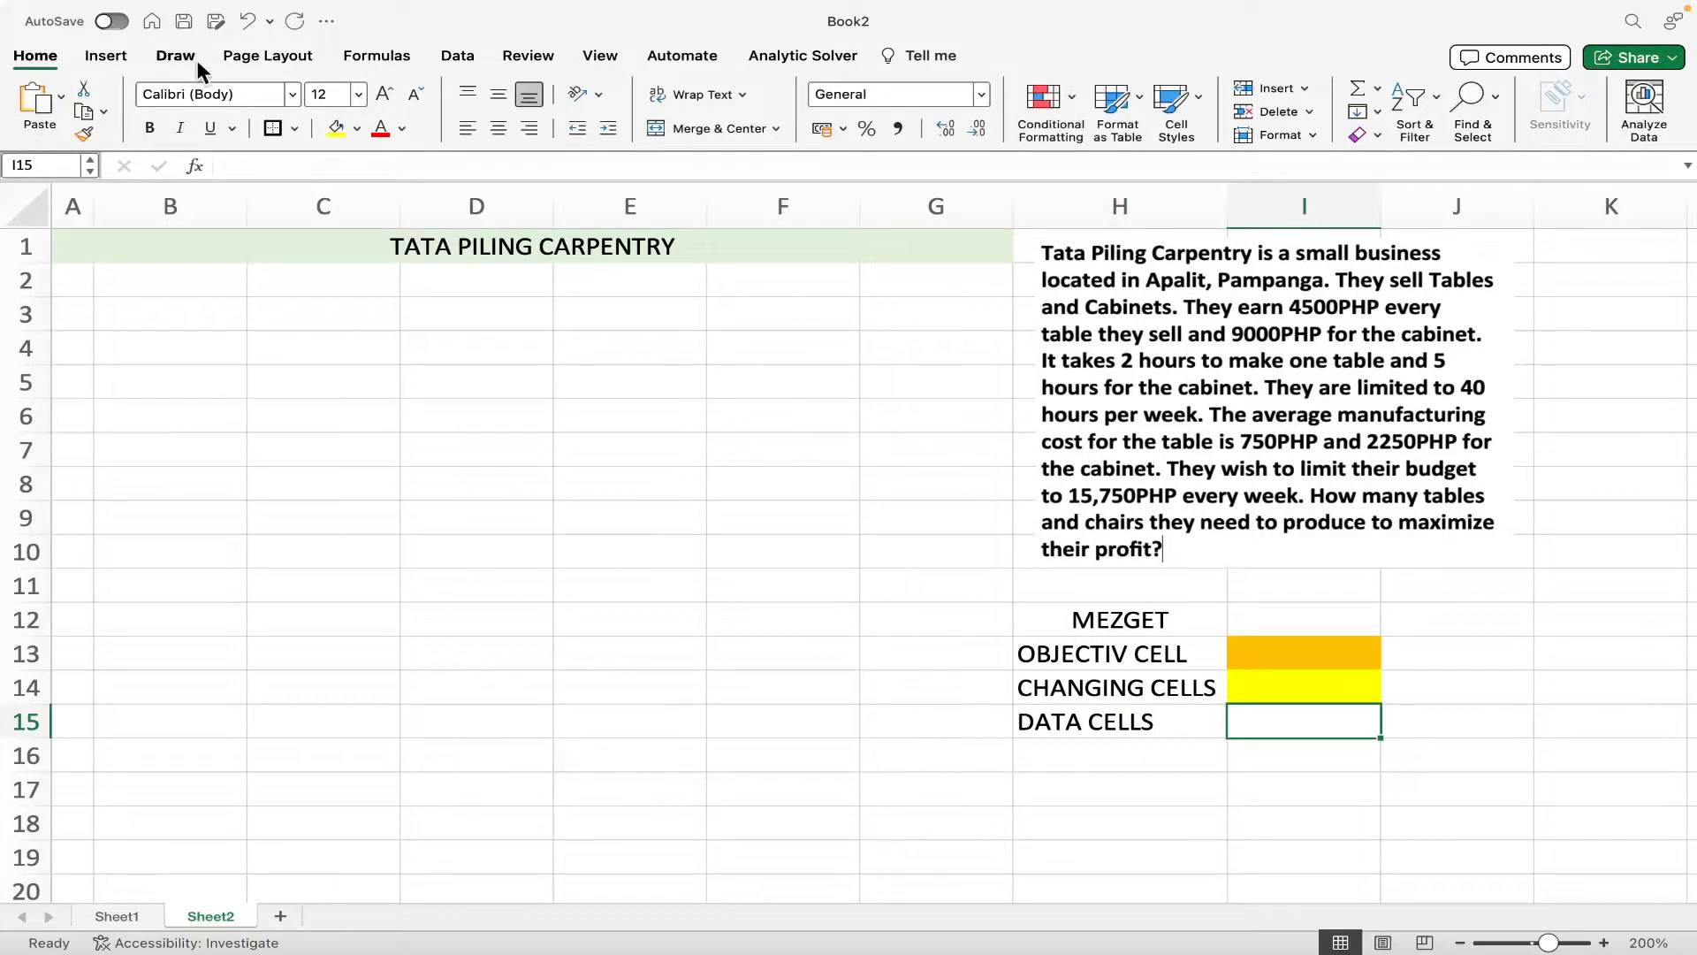
{"action": "left_click", "coordinate": [357, 128]}
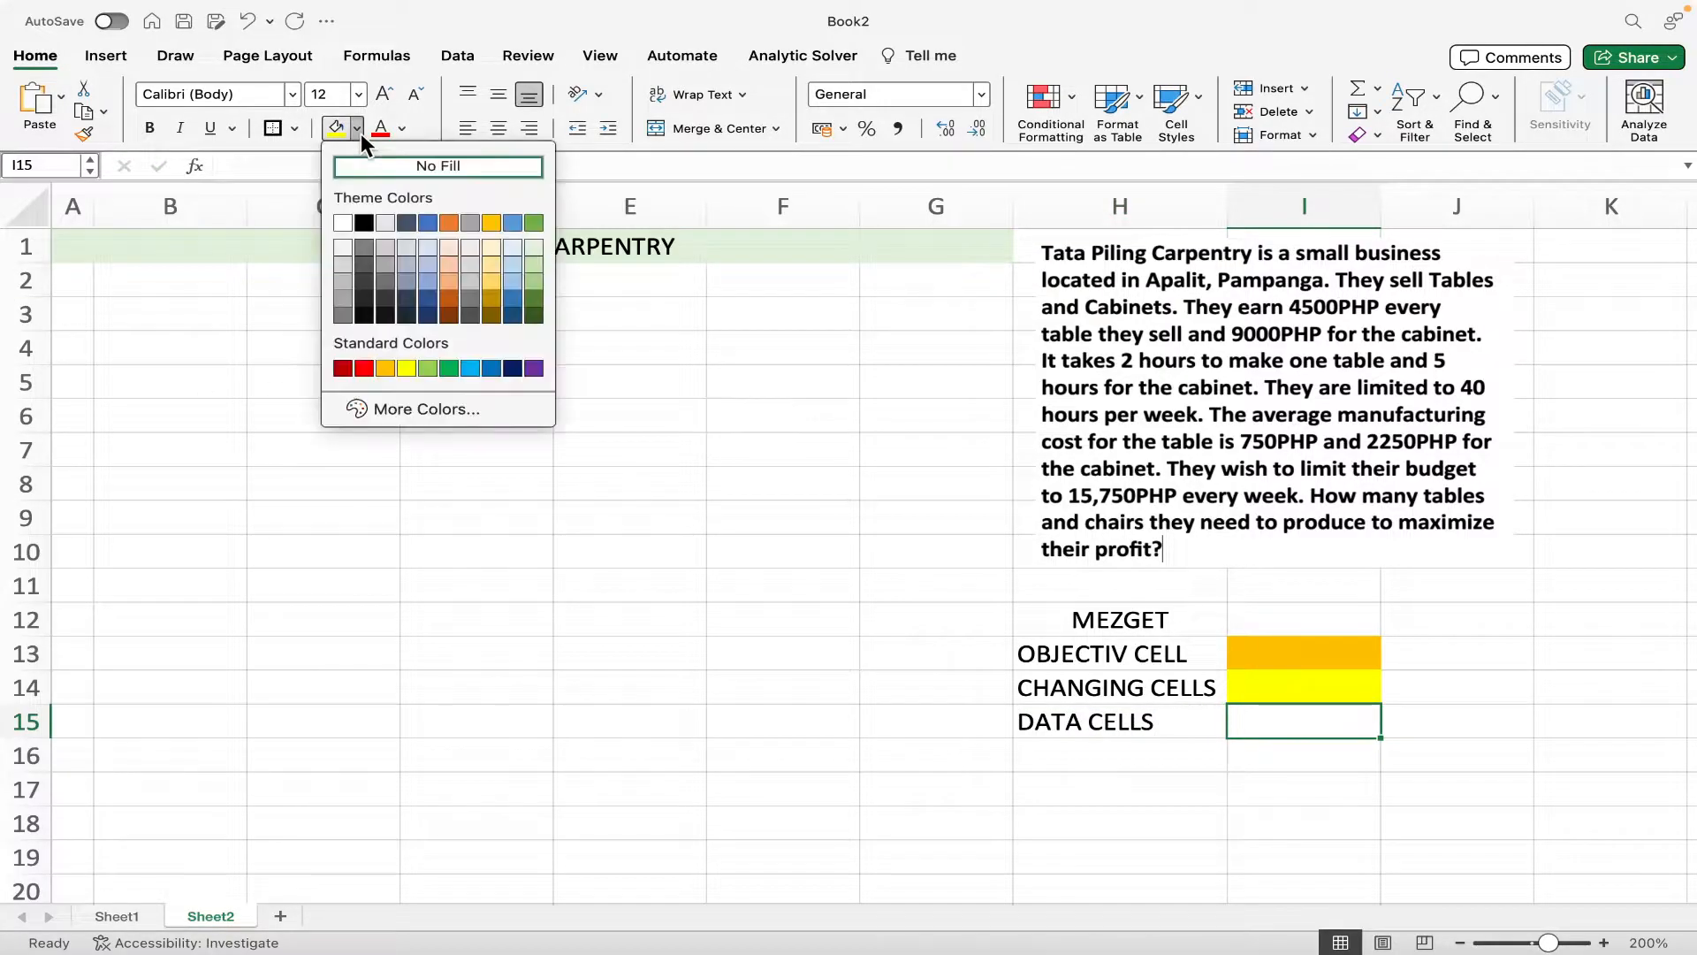
{"action": "left_click", "coordinate": [389, 264]}
{"action": "left_click", "coordinate": [1258, 758]}
{"action": "left_click", "coordinate": [1277, 688]}
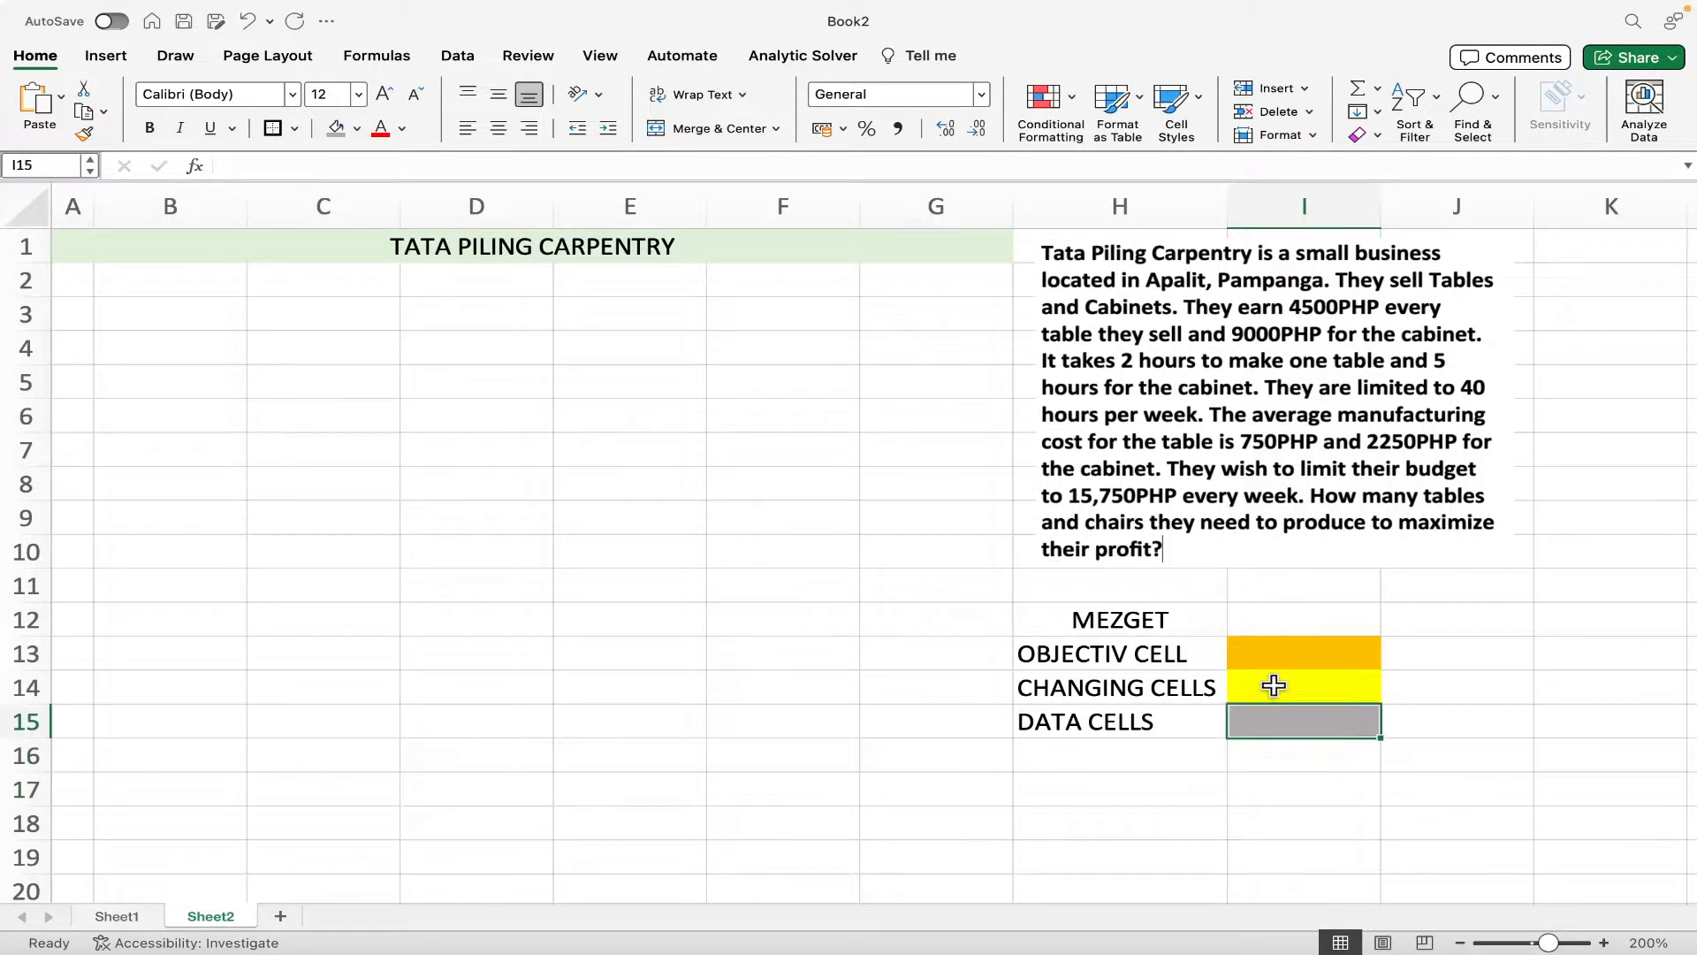
{"action": "left_click", "coordinate": [1276, 647]}
- Enter the label OUTPUT CELLS in cell H16 below the data cells label
{"action": "left_click", "coordinate": [1124, 749]}
{"action": "type", "text": "PUT"}
{"action": "key", "text": "BackSpace"}
{"action": "key", "text": "BackSpace"}
{"action": "type", "text": "OUTP"}
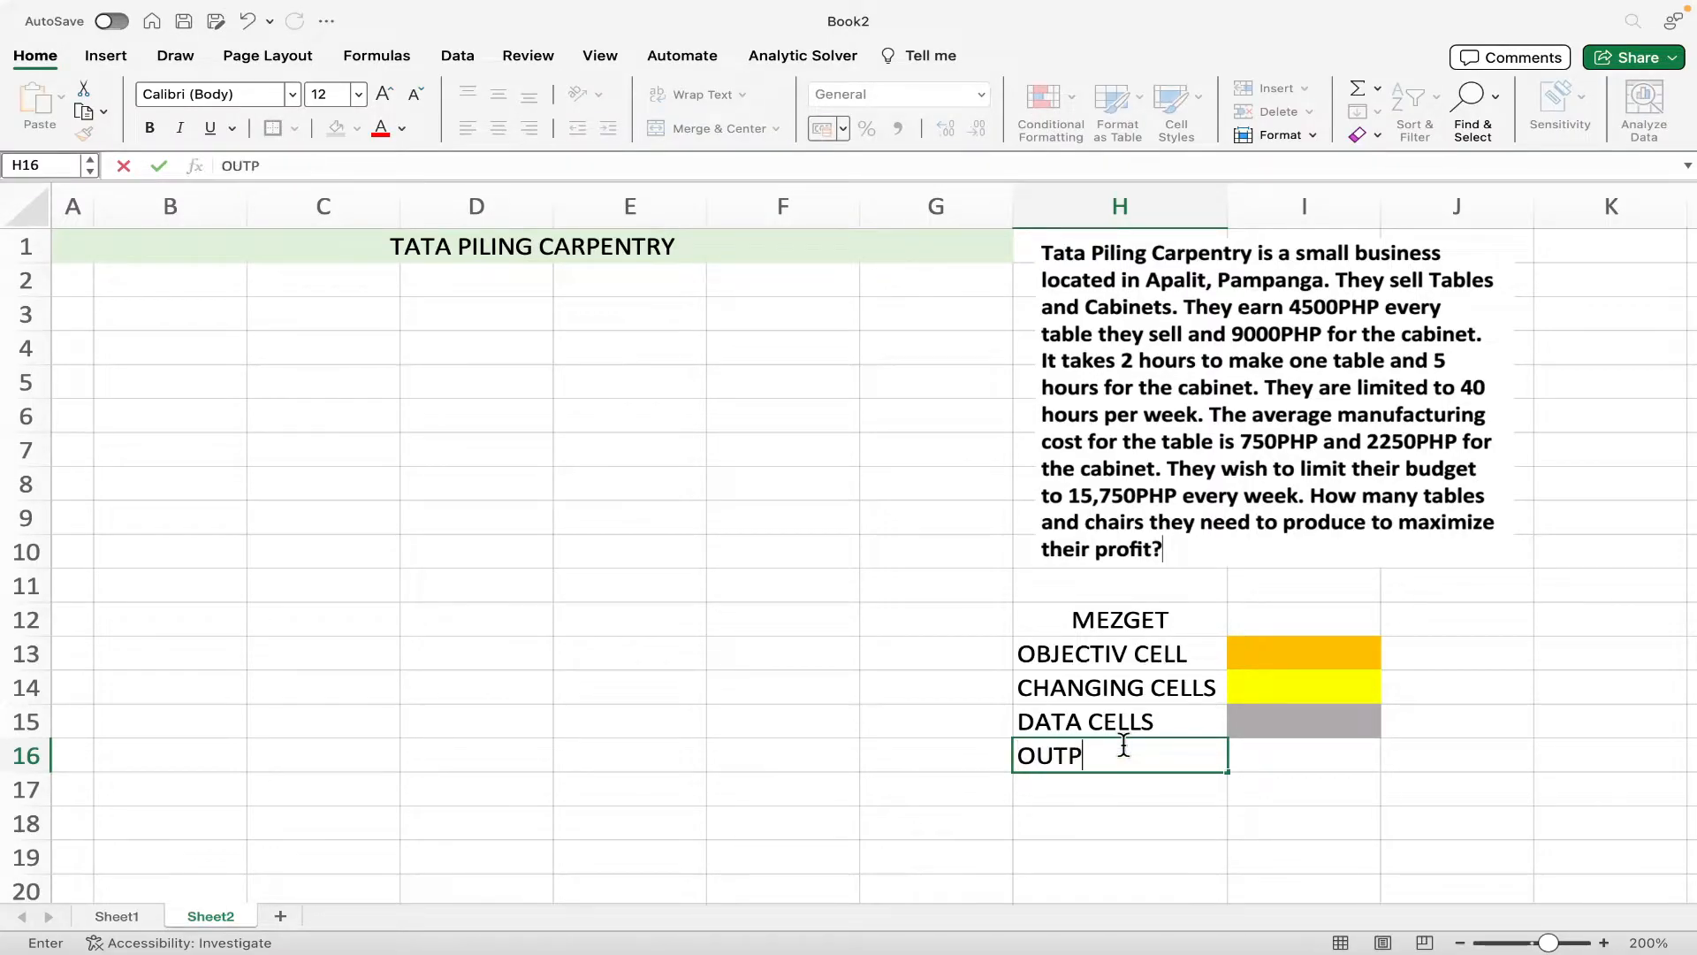
{"action": "type", "text": "UT CELL"}
{"action": "key", "text": "Caps_Lock"}
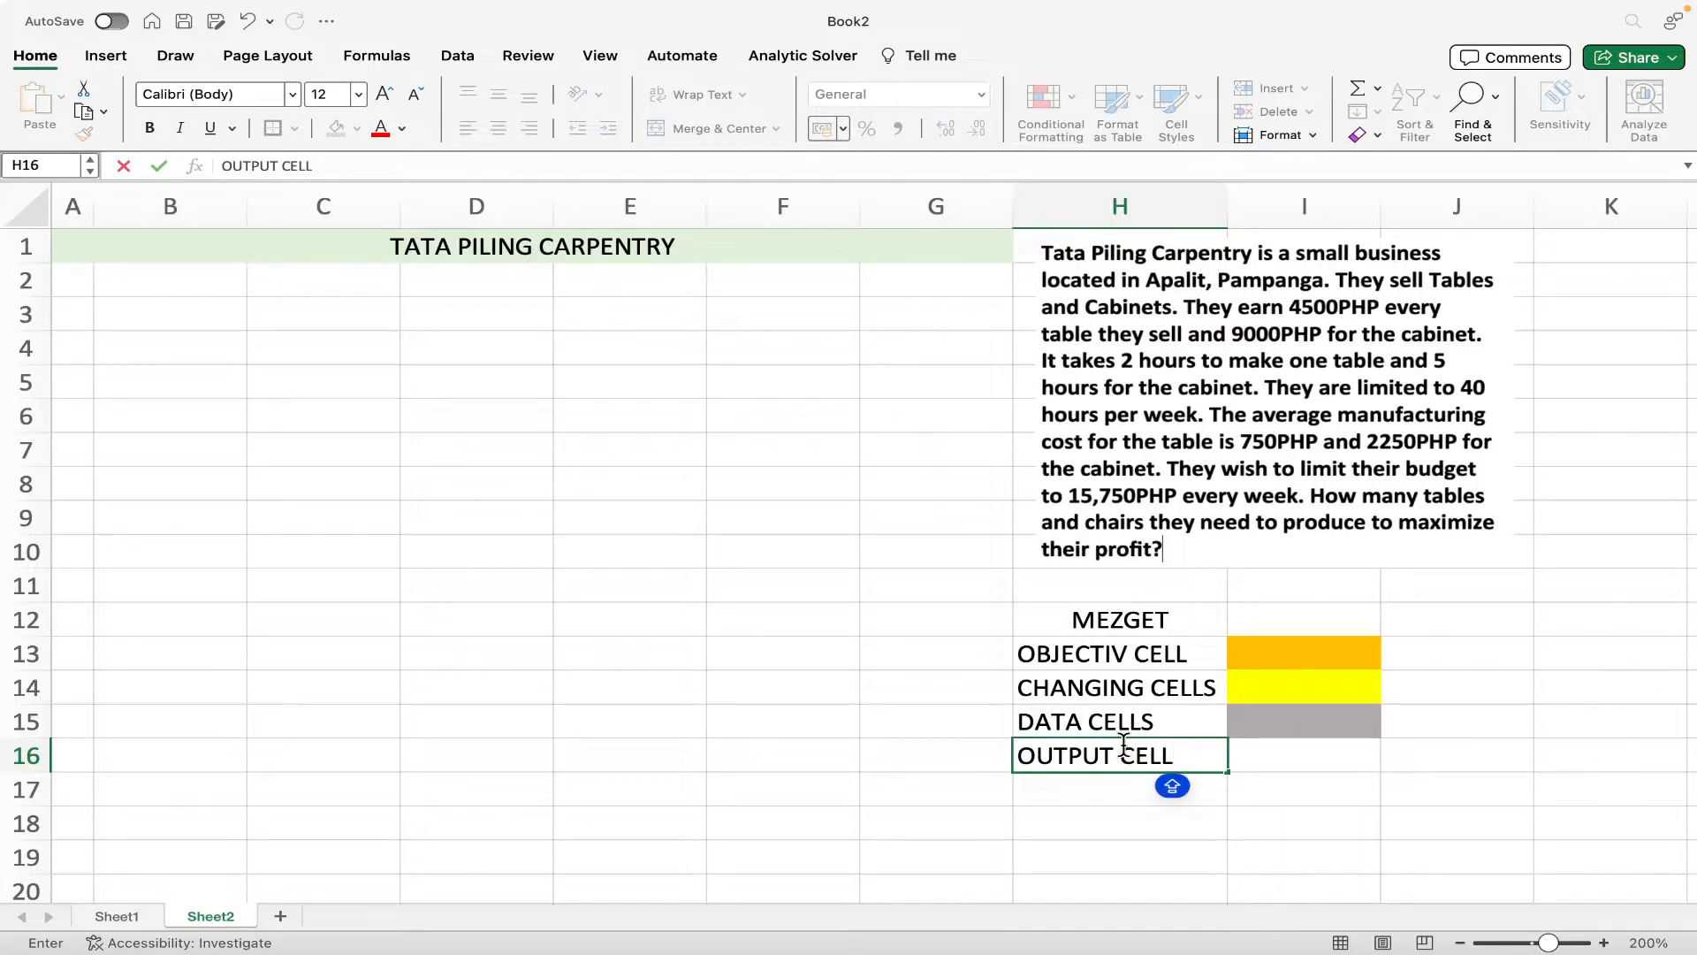
{"action": "type", "text": "S"}
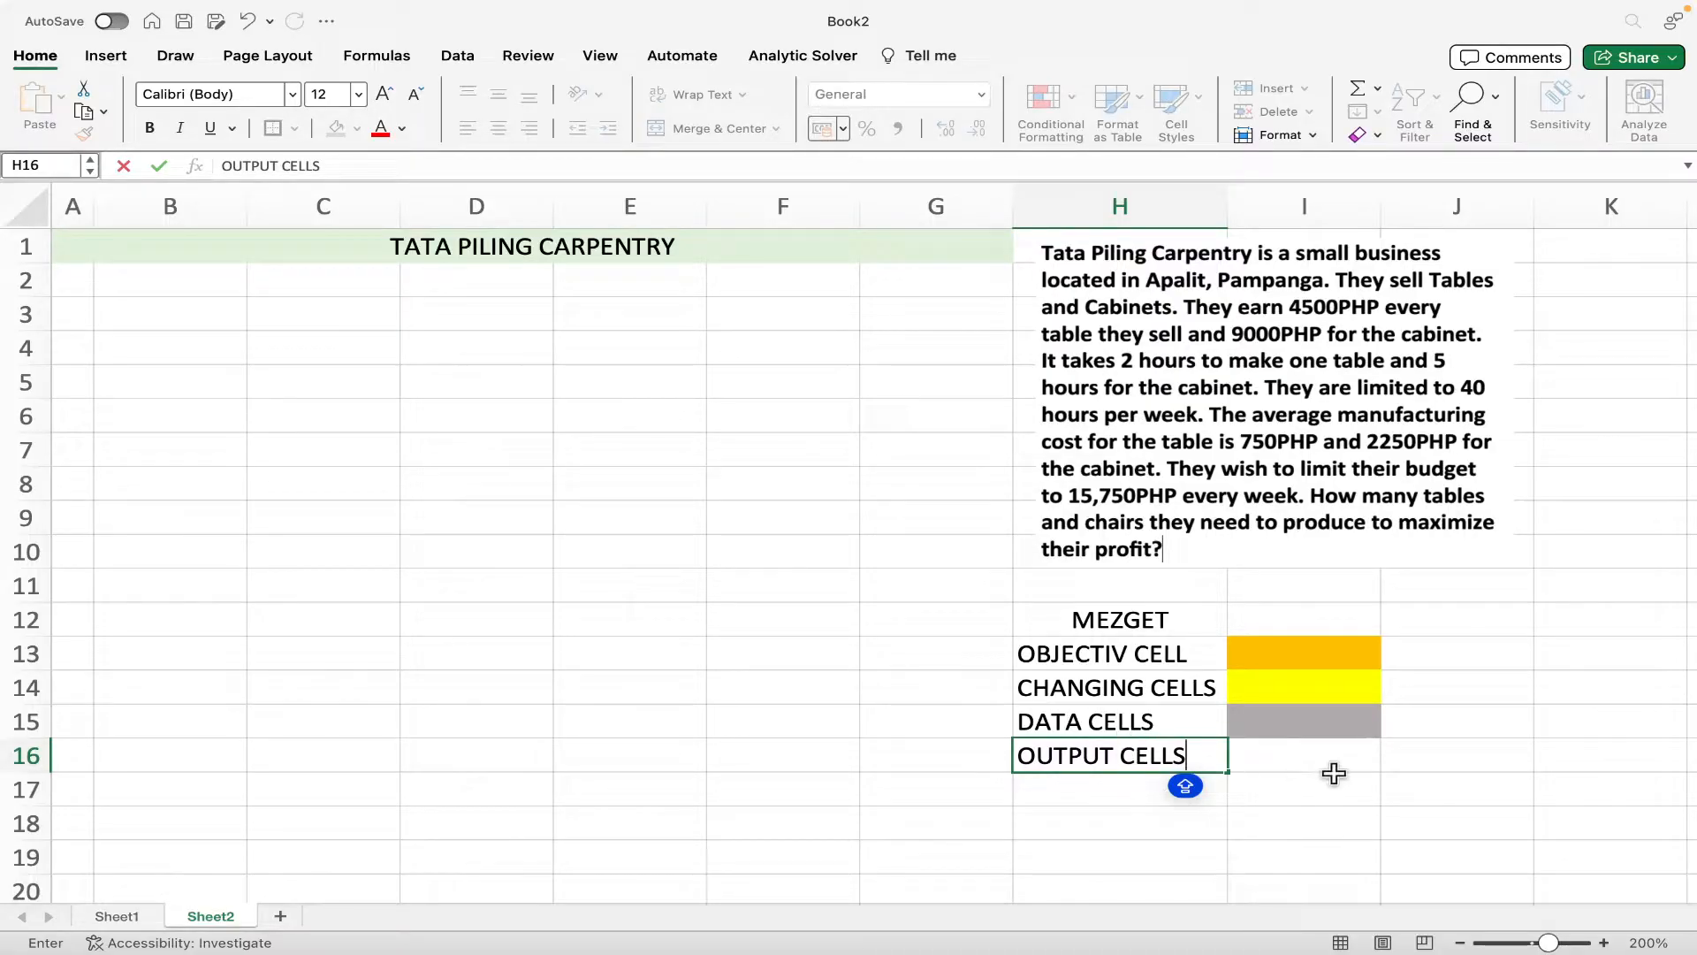
{"action": "left_click", "coordinate": [1339, 755]}
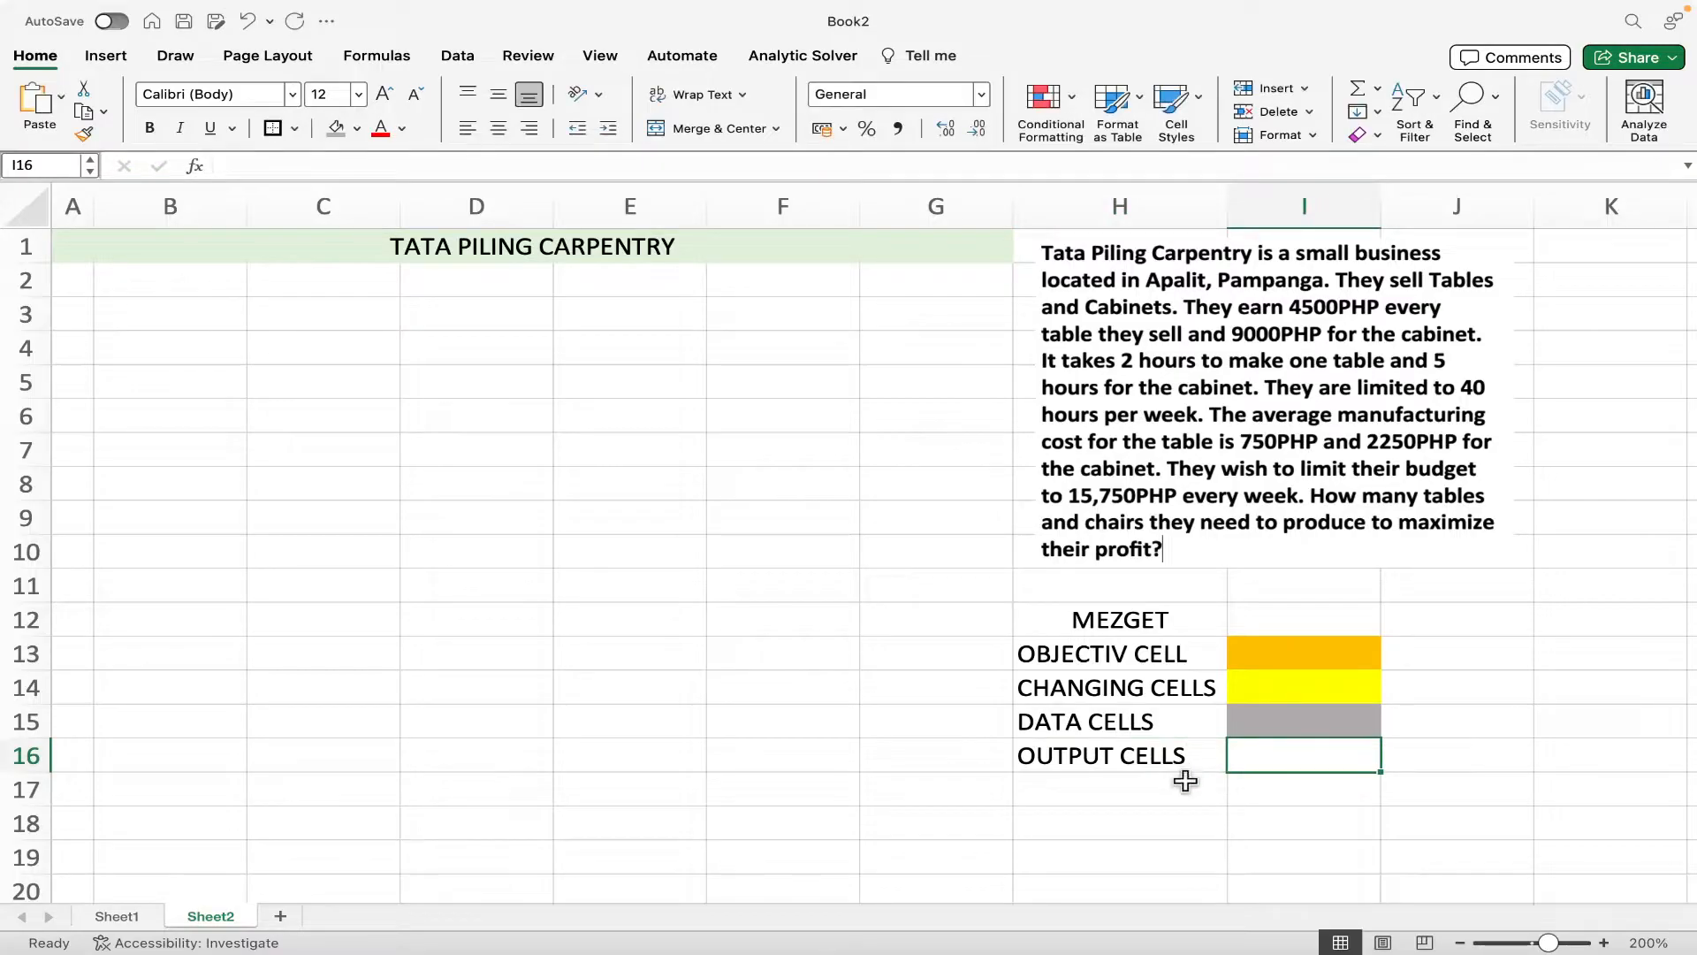
{"action": "key", "text": "Return"}
{"action": "left_click", "coordinate": [1303, 765]}
- Apply an outside border around the colour legend in H13:I16
{"action": "left_click_drag", "start_coordinate": [1047, 643], "coordinate": [1274, 752]}
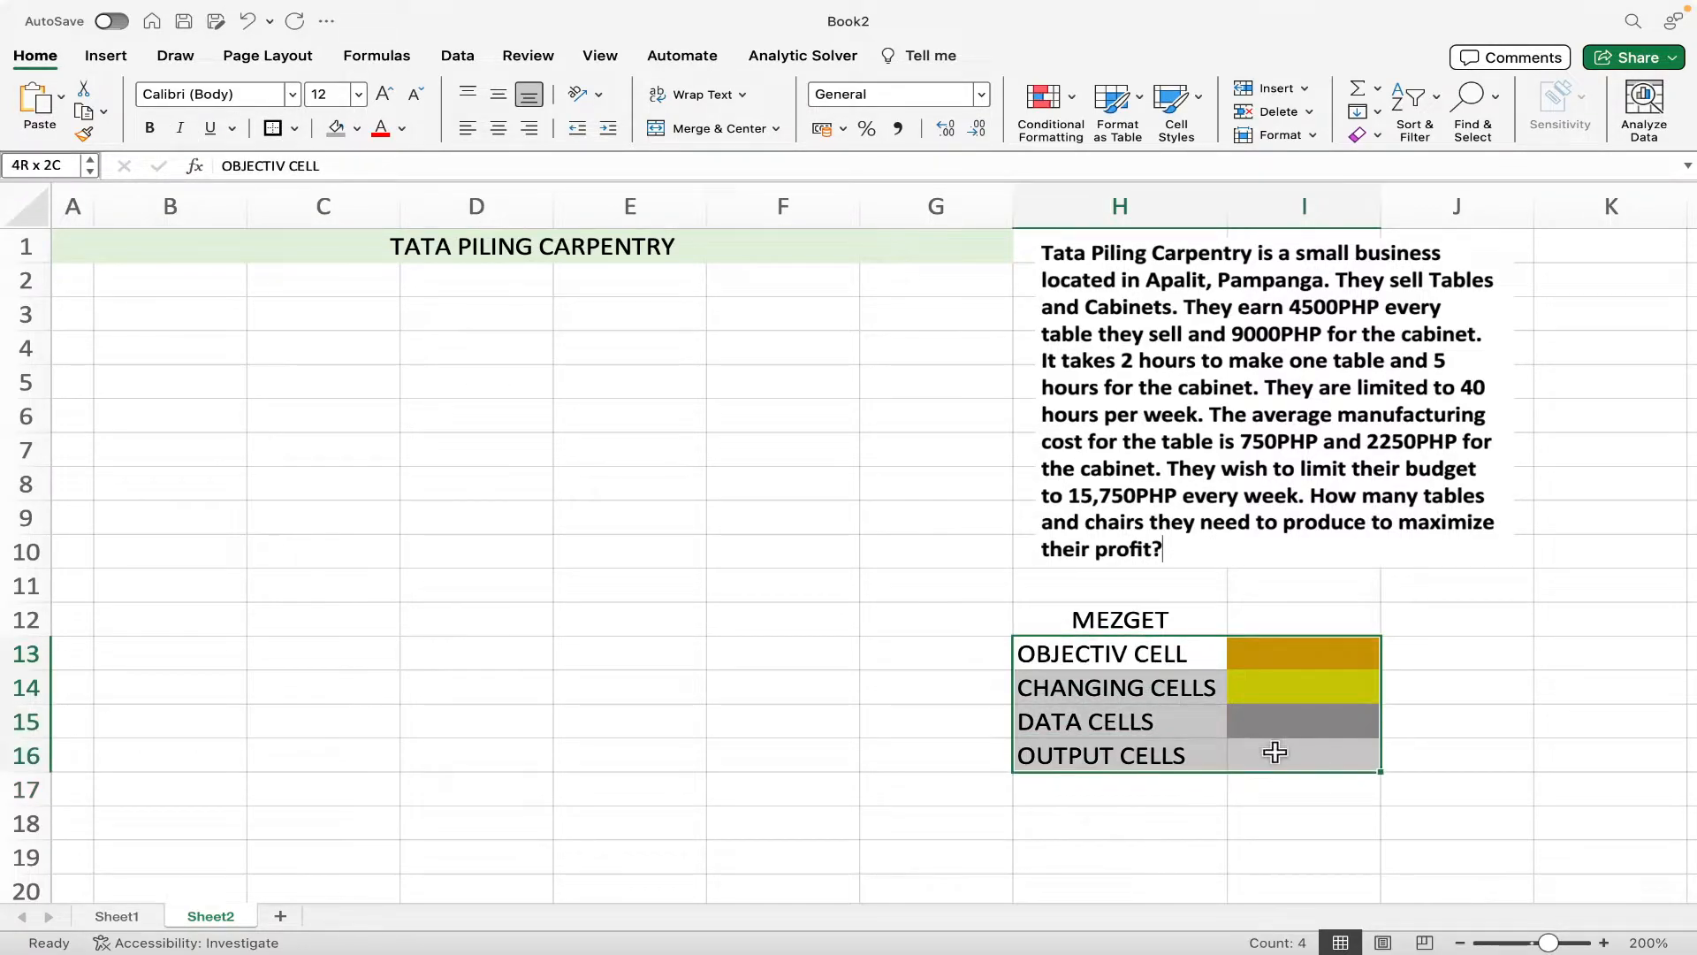
{"action": "left_click", "coordinate": [270, 128]}
{"action": "left_click", "coordinate": [1155, 824]}
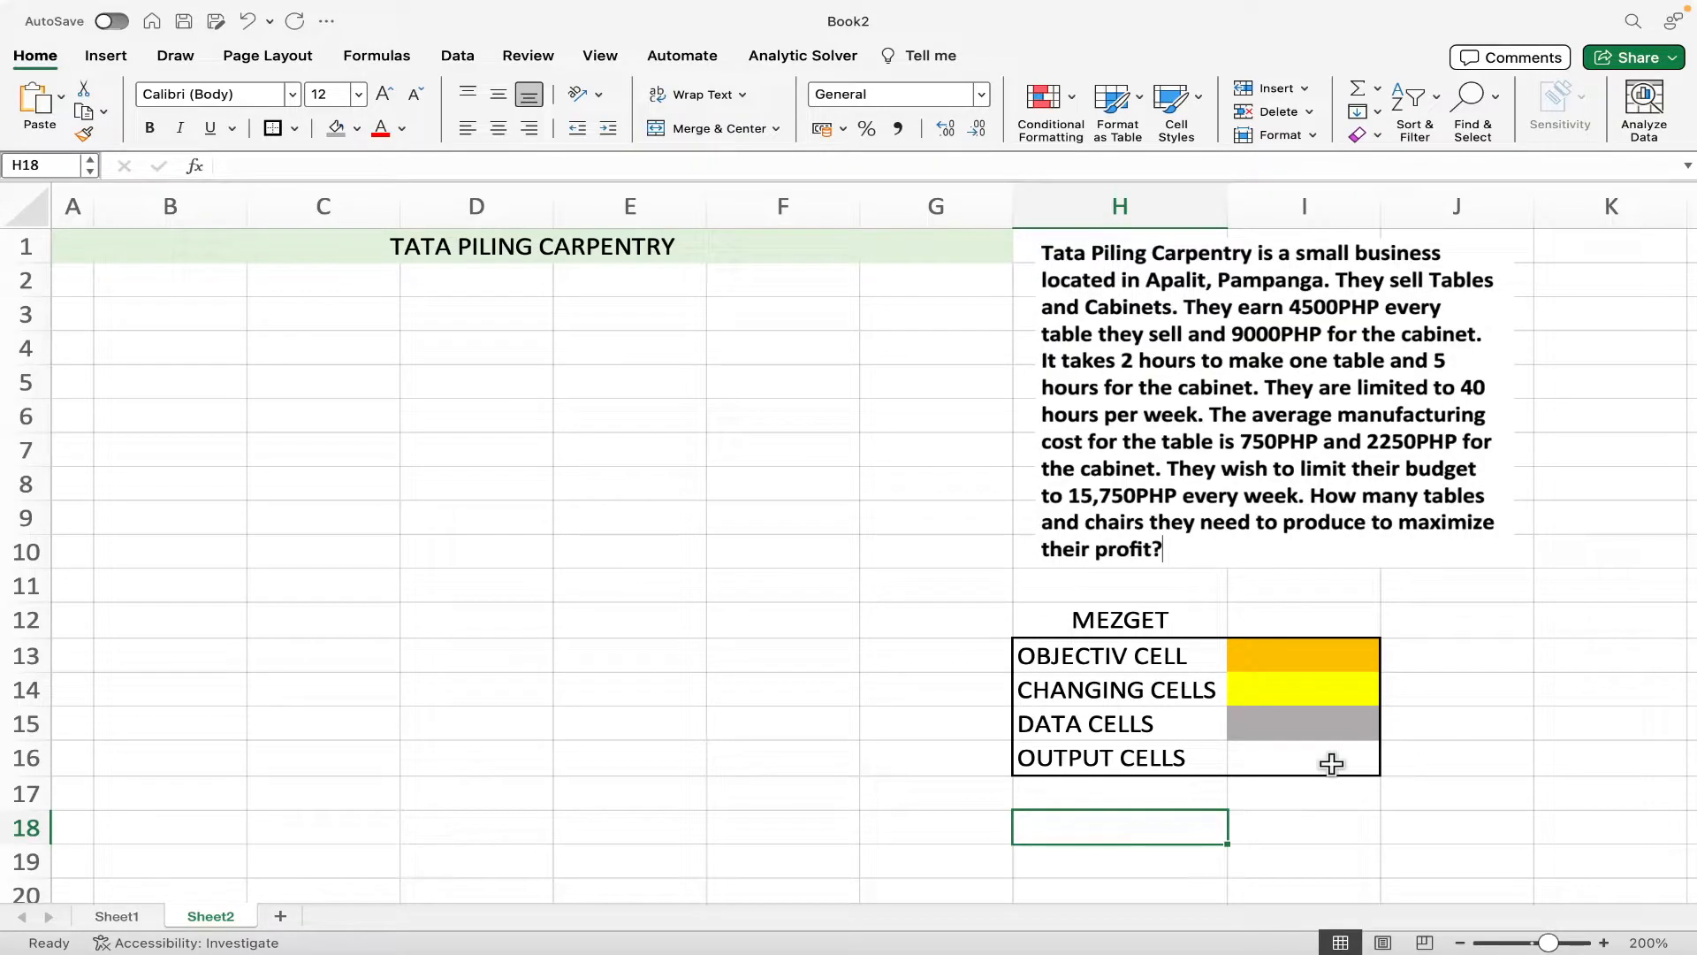
{"action": "left_click", "coordinate": [1327, 729]}
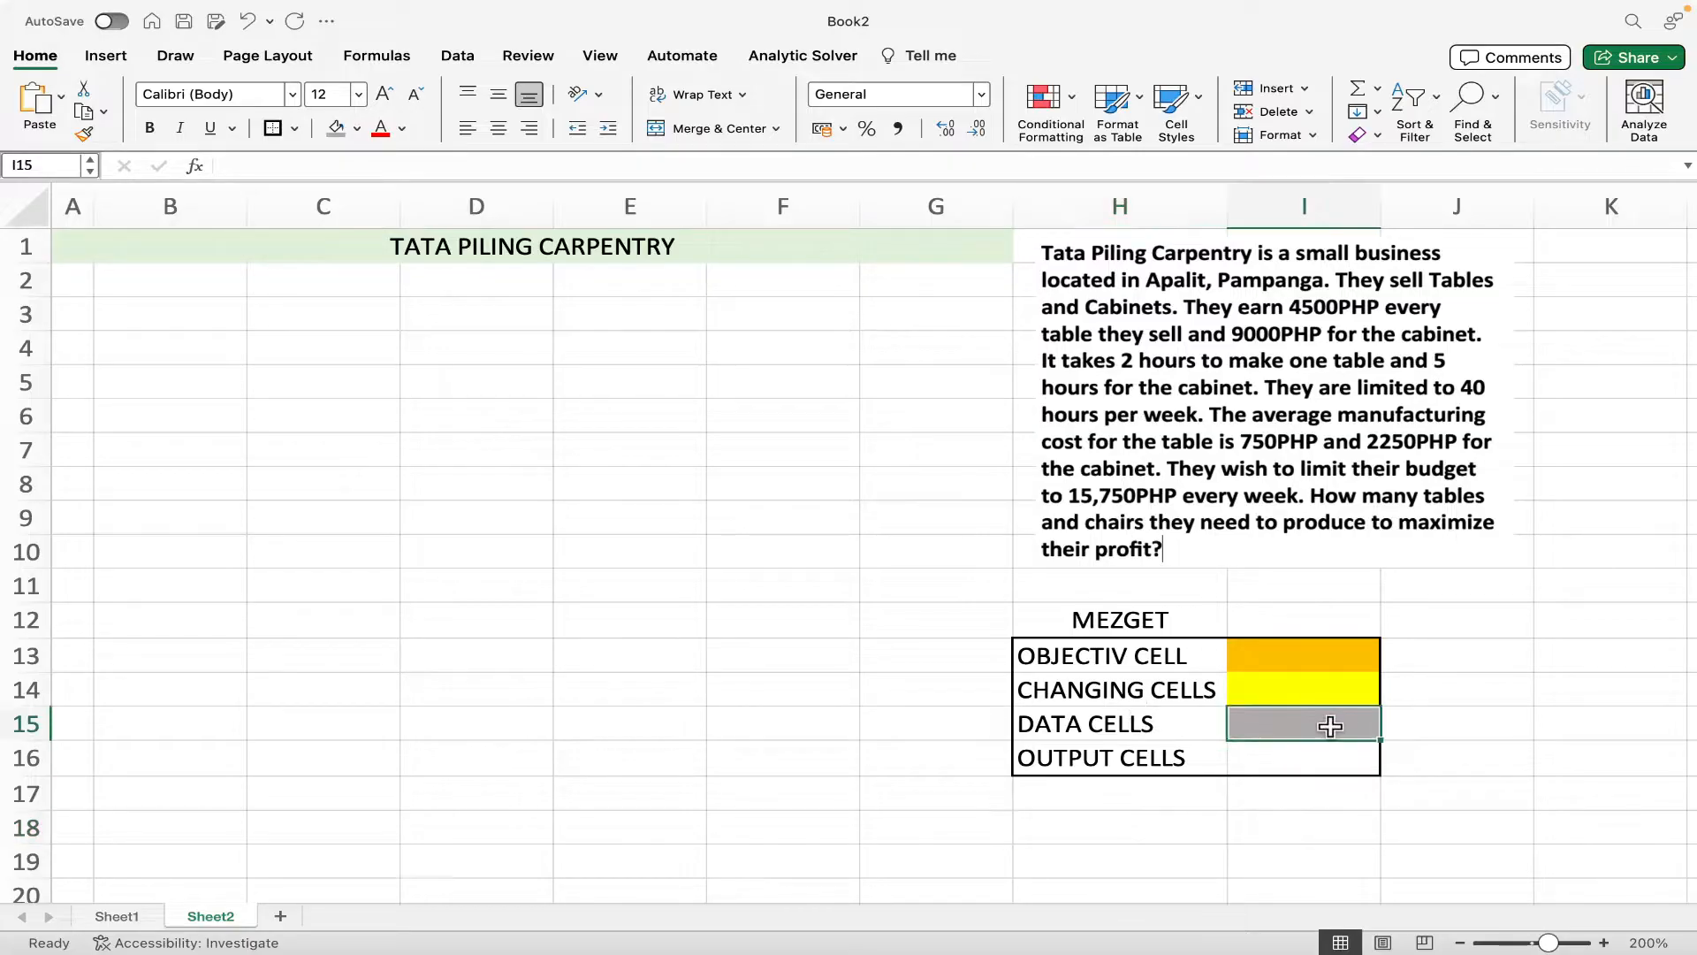
{"action": "left_click", "coordinate": [1259, 689]}
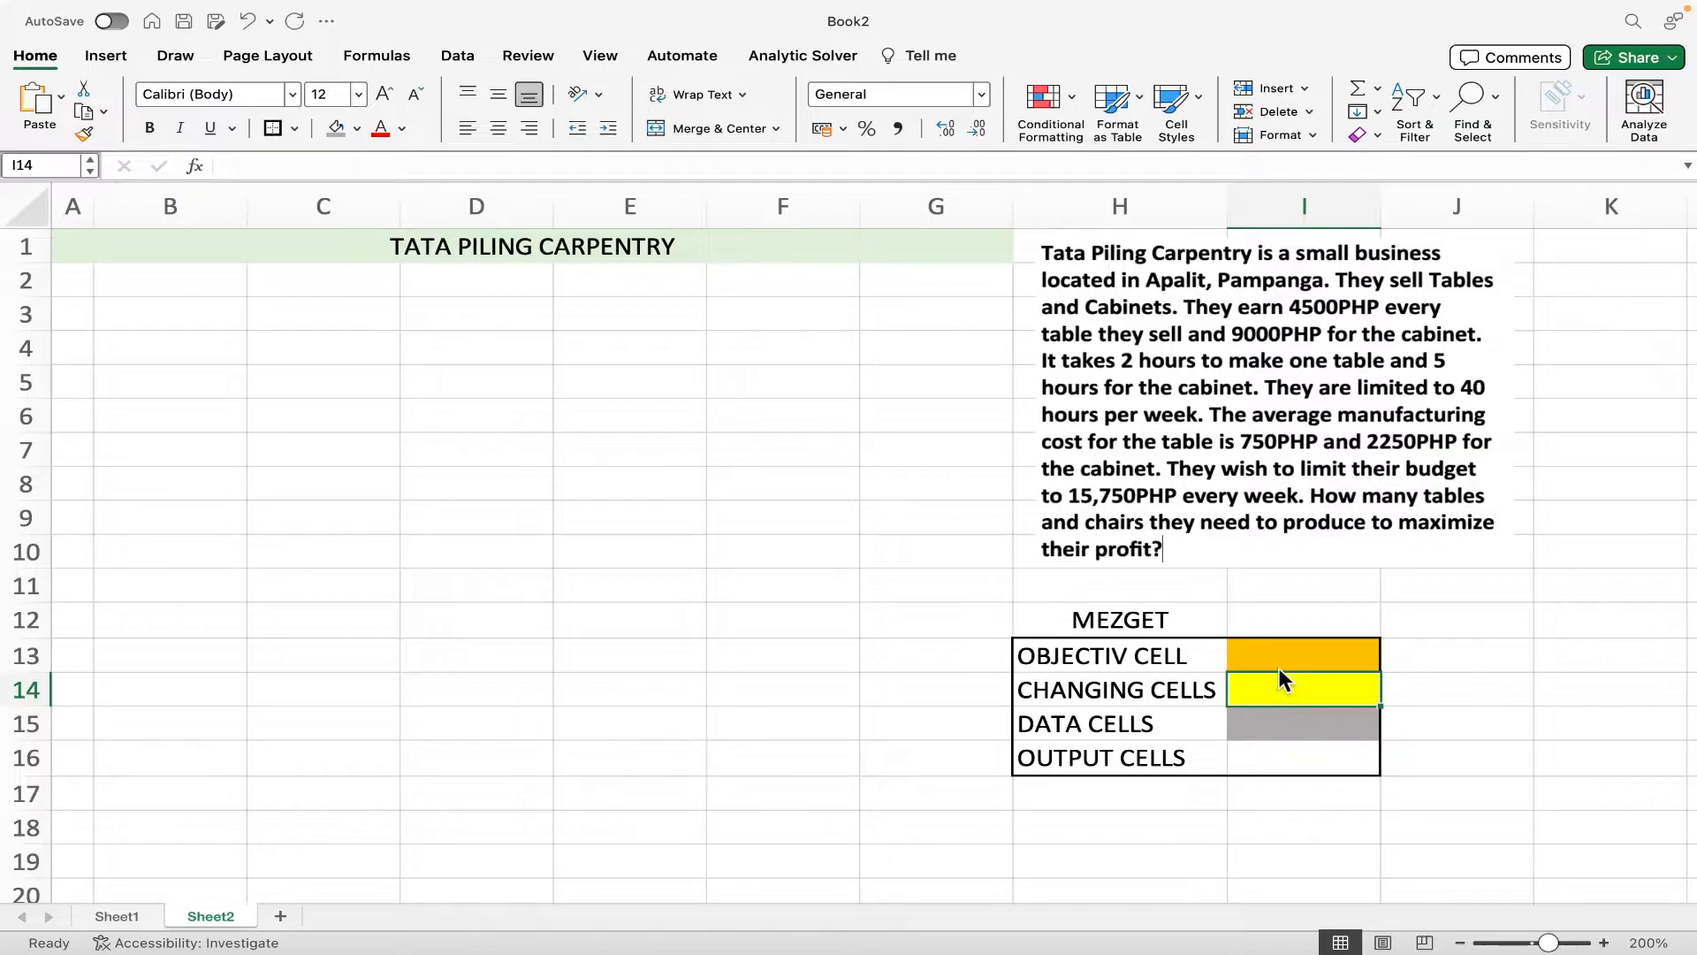
{"action": "left_click", "coordinate": [1288, 656]}
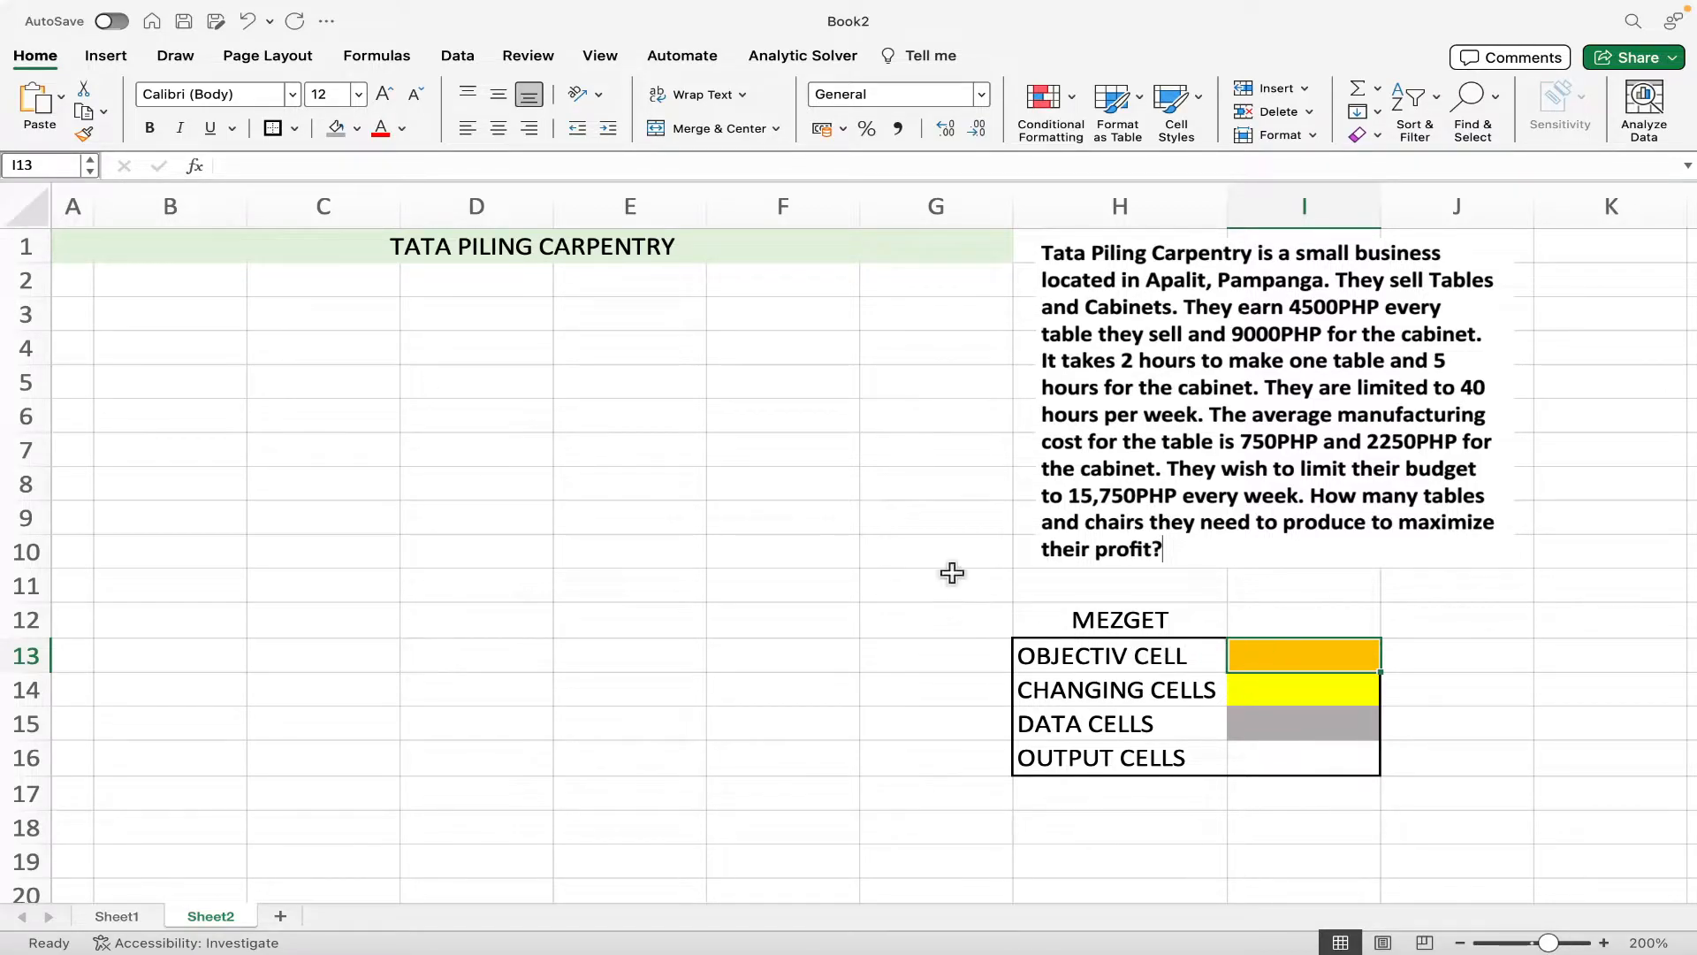
{"action": "left_click", "coordinate": [122, 244]}
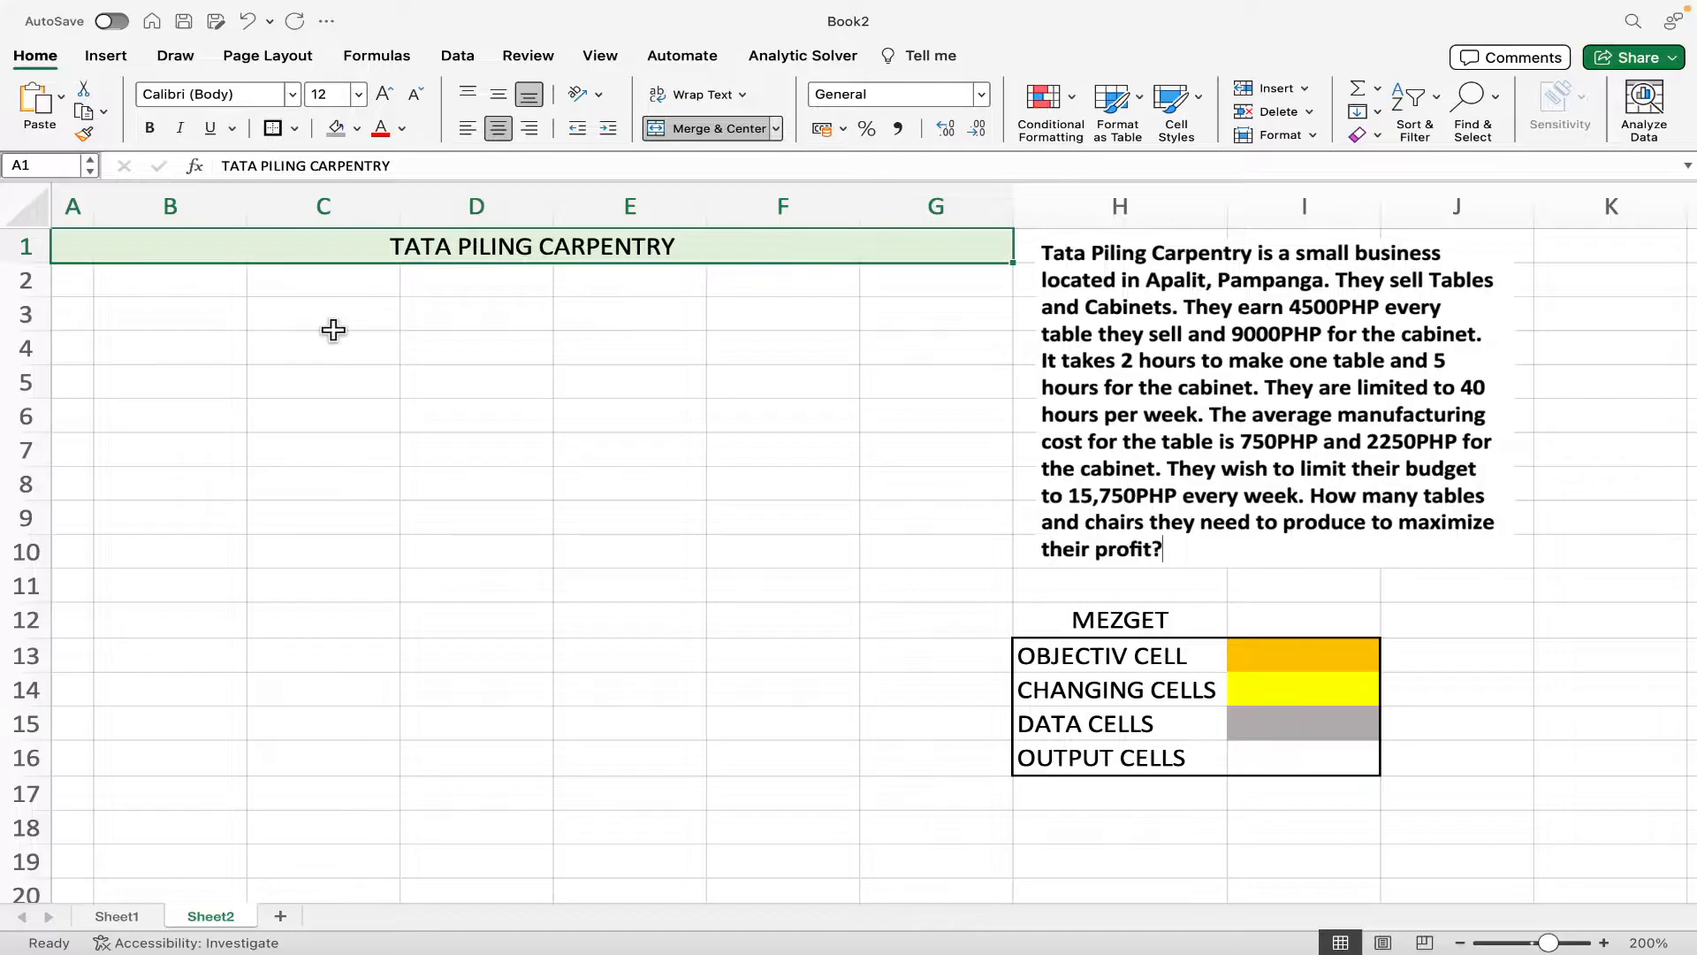
- Enter the column headings TABLE in C2 and CABINET in D2 below the worksheet title
{"action": "left_click", "coordinate": [341, 281]}
{"action": "type", "text": "TA"}
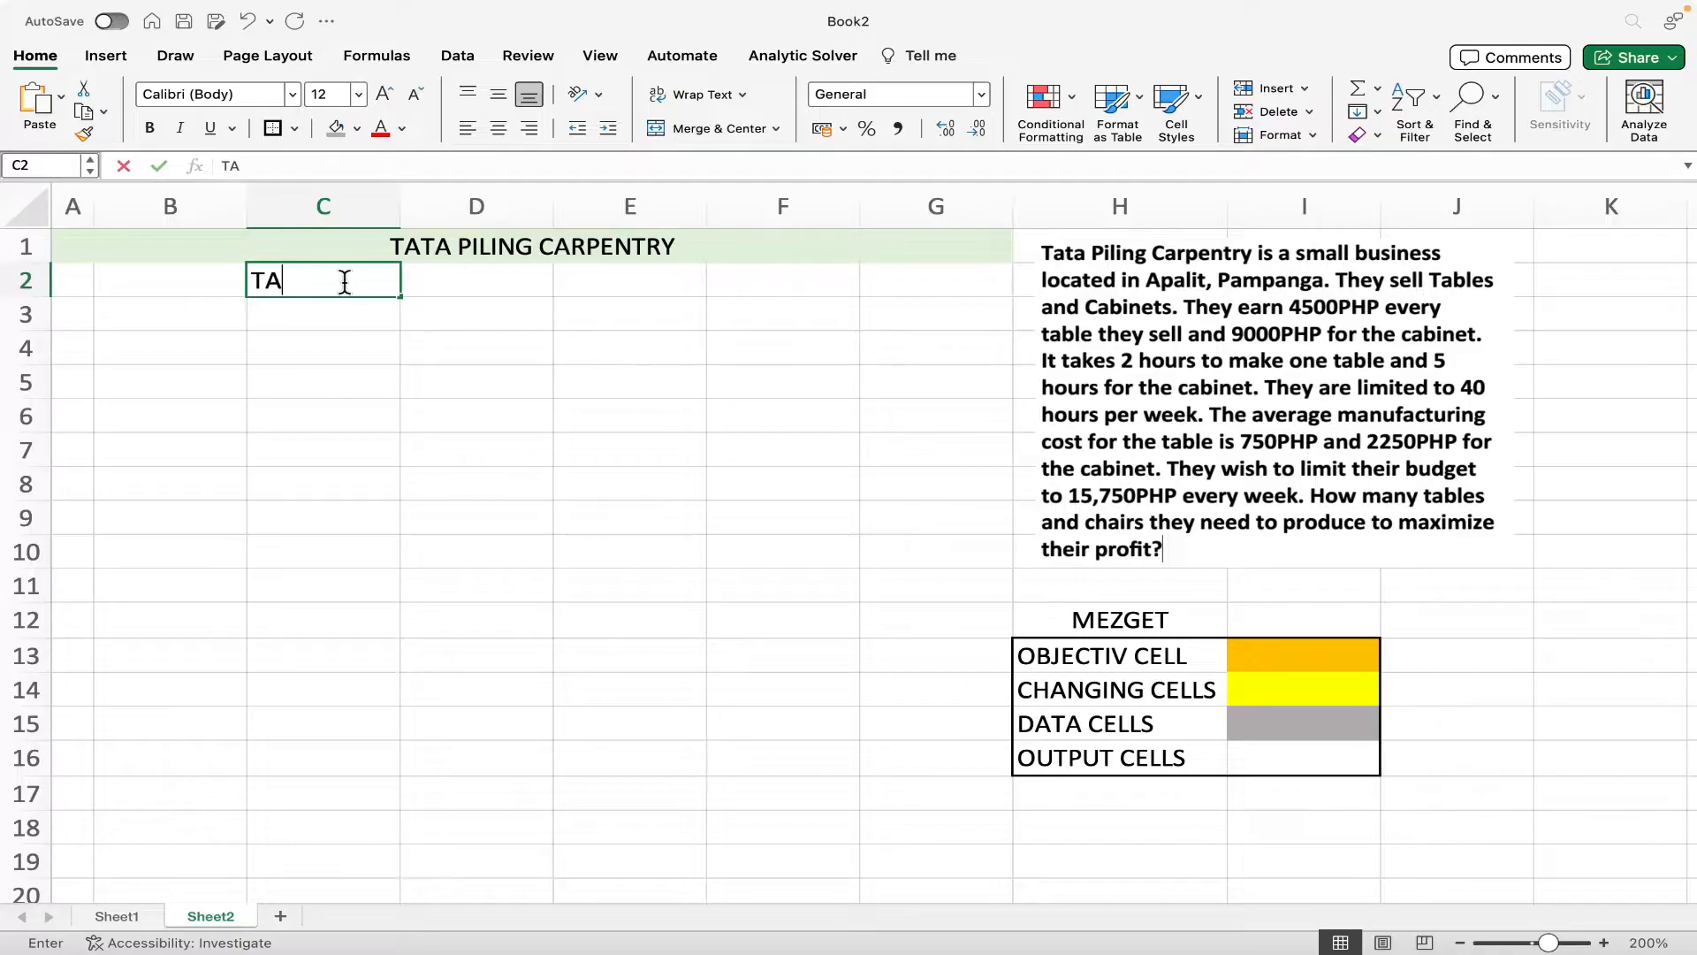
{"action": "type", "text": "BLE"}
{"action": "left_click", "coordinate": [441, 282]}
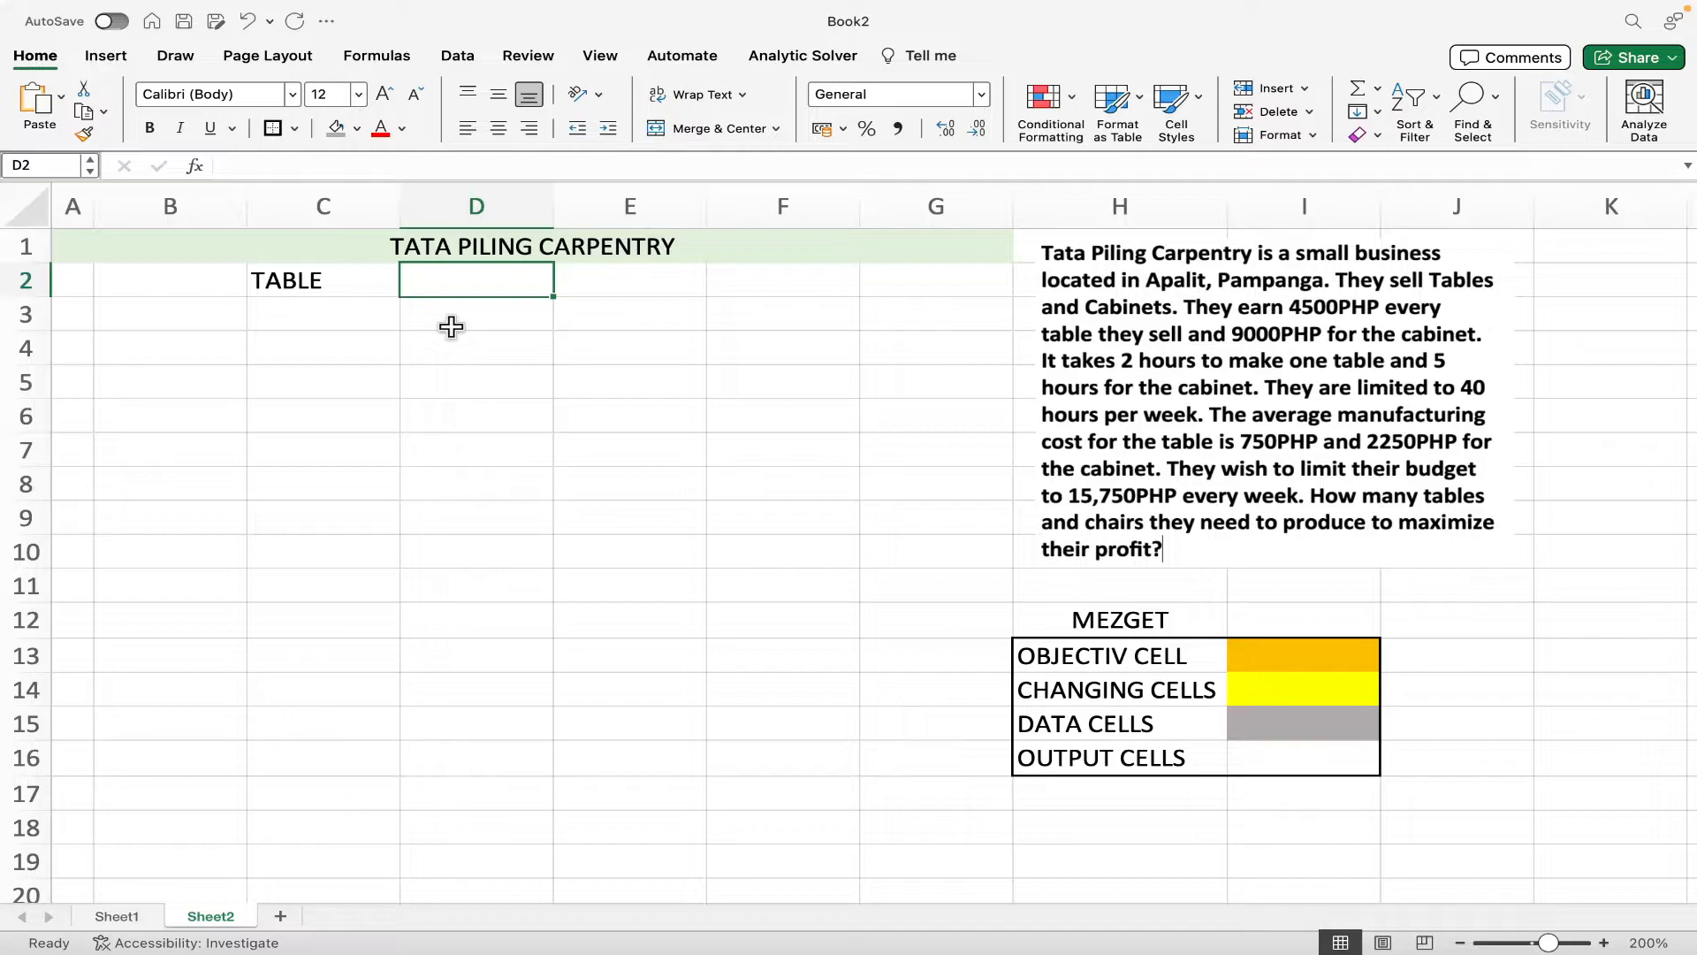
{"action": "type", "text": "CABITNE"}
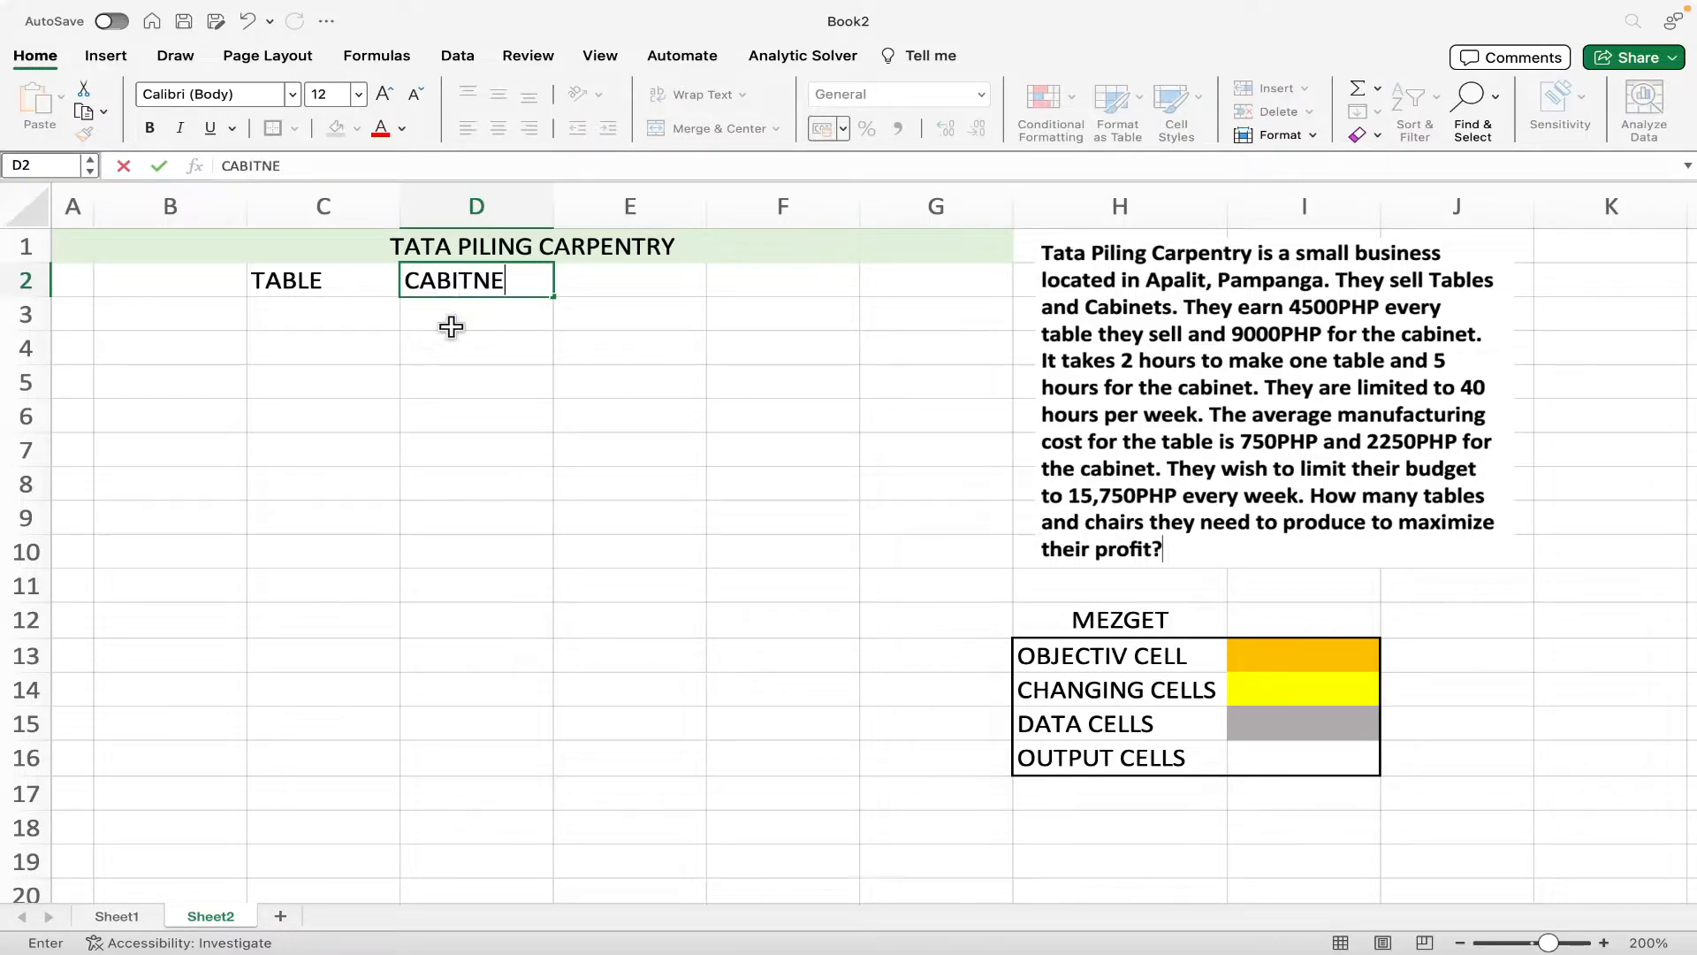
{"action": "key", "text": "BackSpace"}
{"action": "key", "text": "BackSpace"}
{"action": "key", "text": "BackSpace"}
{"action": "type", "text": "NET"}
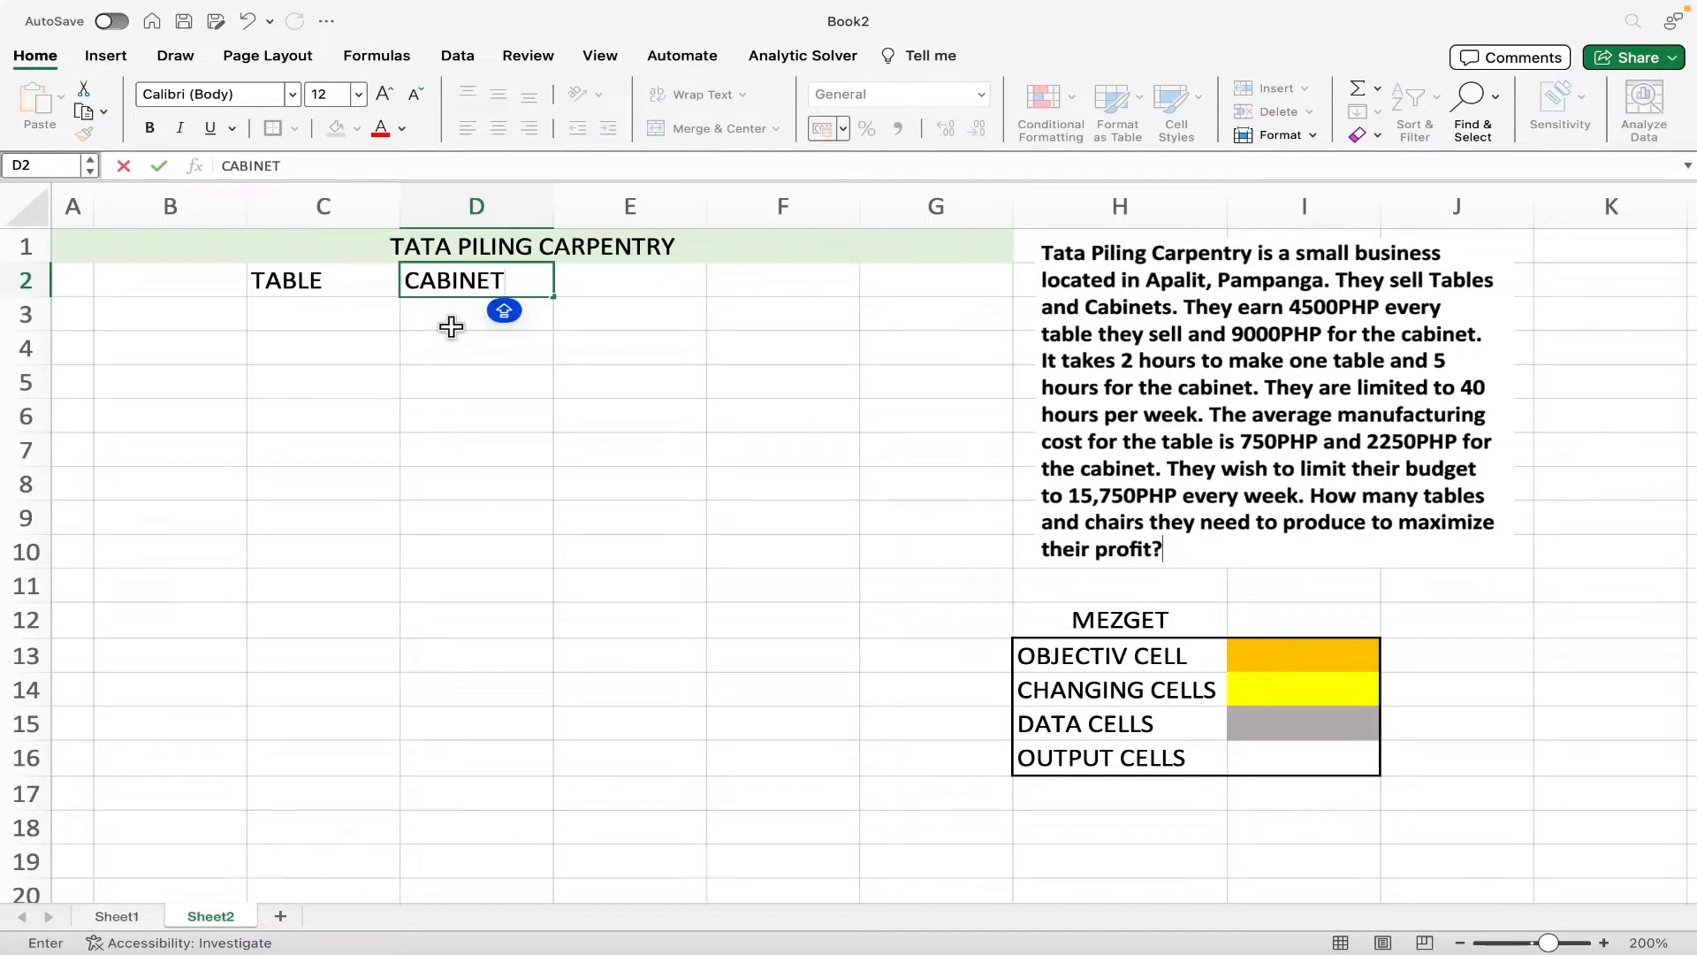
{"action": "left_click", "coordinate": [412, 326]}
{"action": "left_click", "coordinate": [313, 292]}
{"action": "left_click", "coordinate": [438, 280]}
{"action": "left_click", "coordinate": [354, 277]}
{"action": "left_click", "coordinate": [443, 274]}
{"action": "left_click", "coordinate": [364, 275]}
{"action": "left_click", "coordinate": [451, 273]}
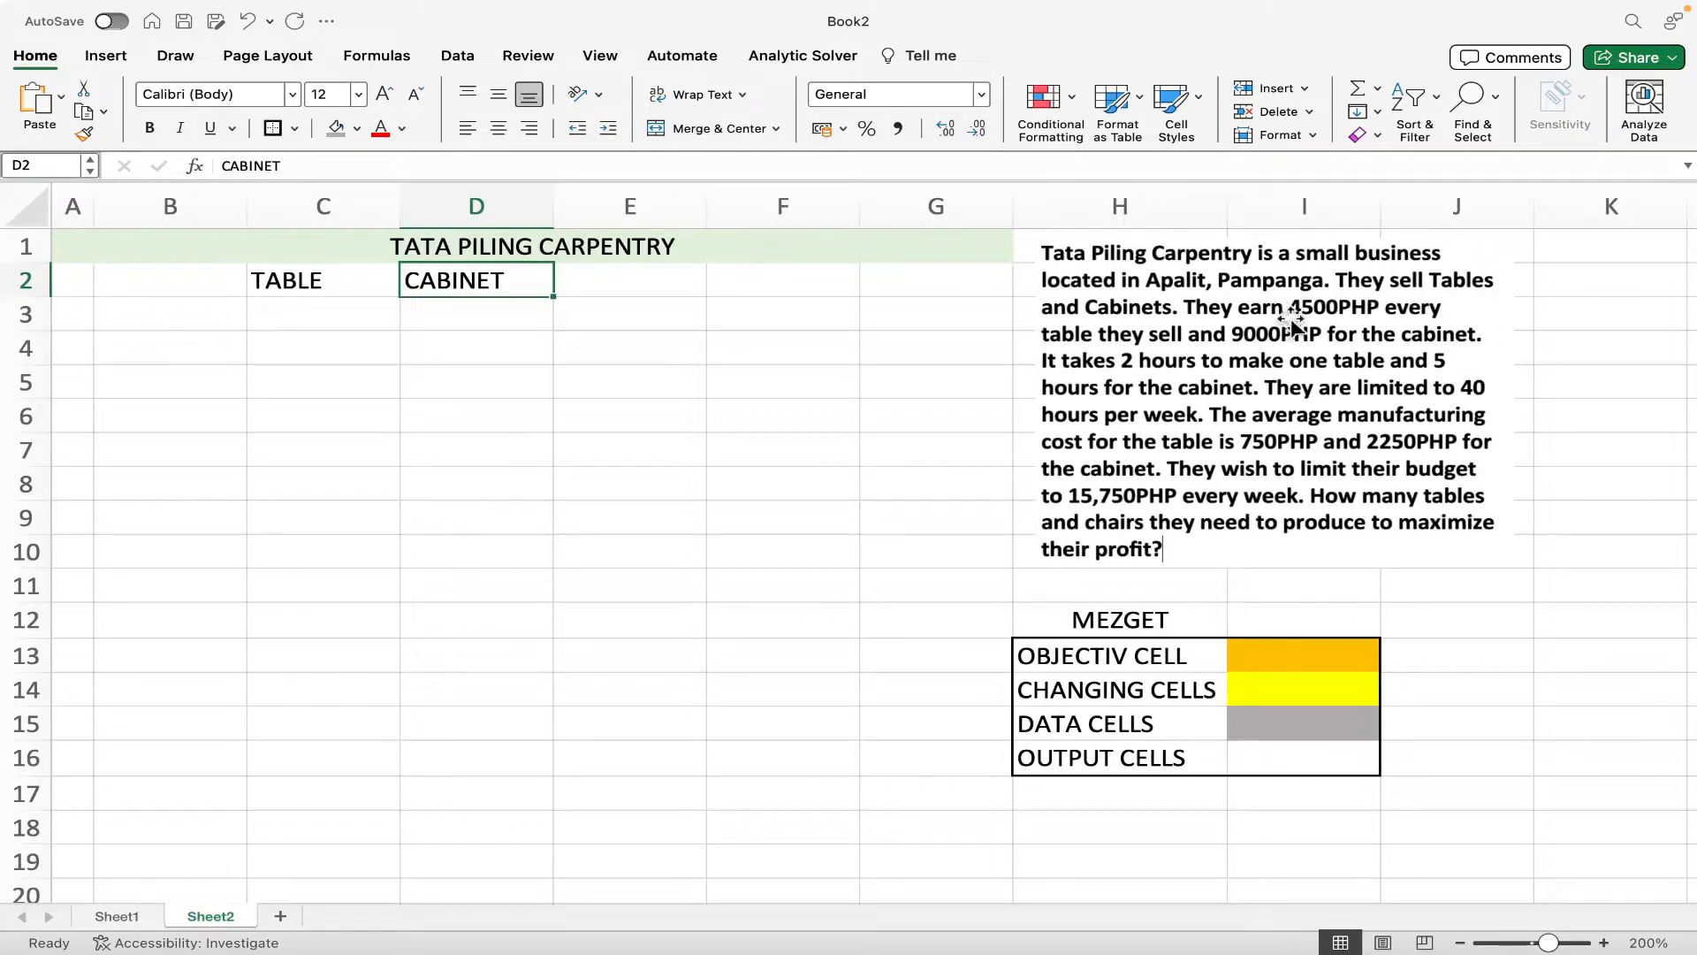
- Add a SALES row with the label in B3, 4500 for the table in C3 and 9000 for the cabinet in D3
{"action": "left_click", "coordinate": [173, 314]}
{"action": "type", "text": "SALES"}
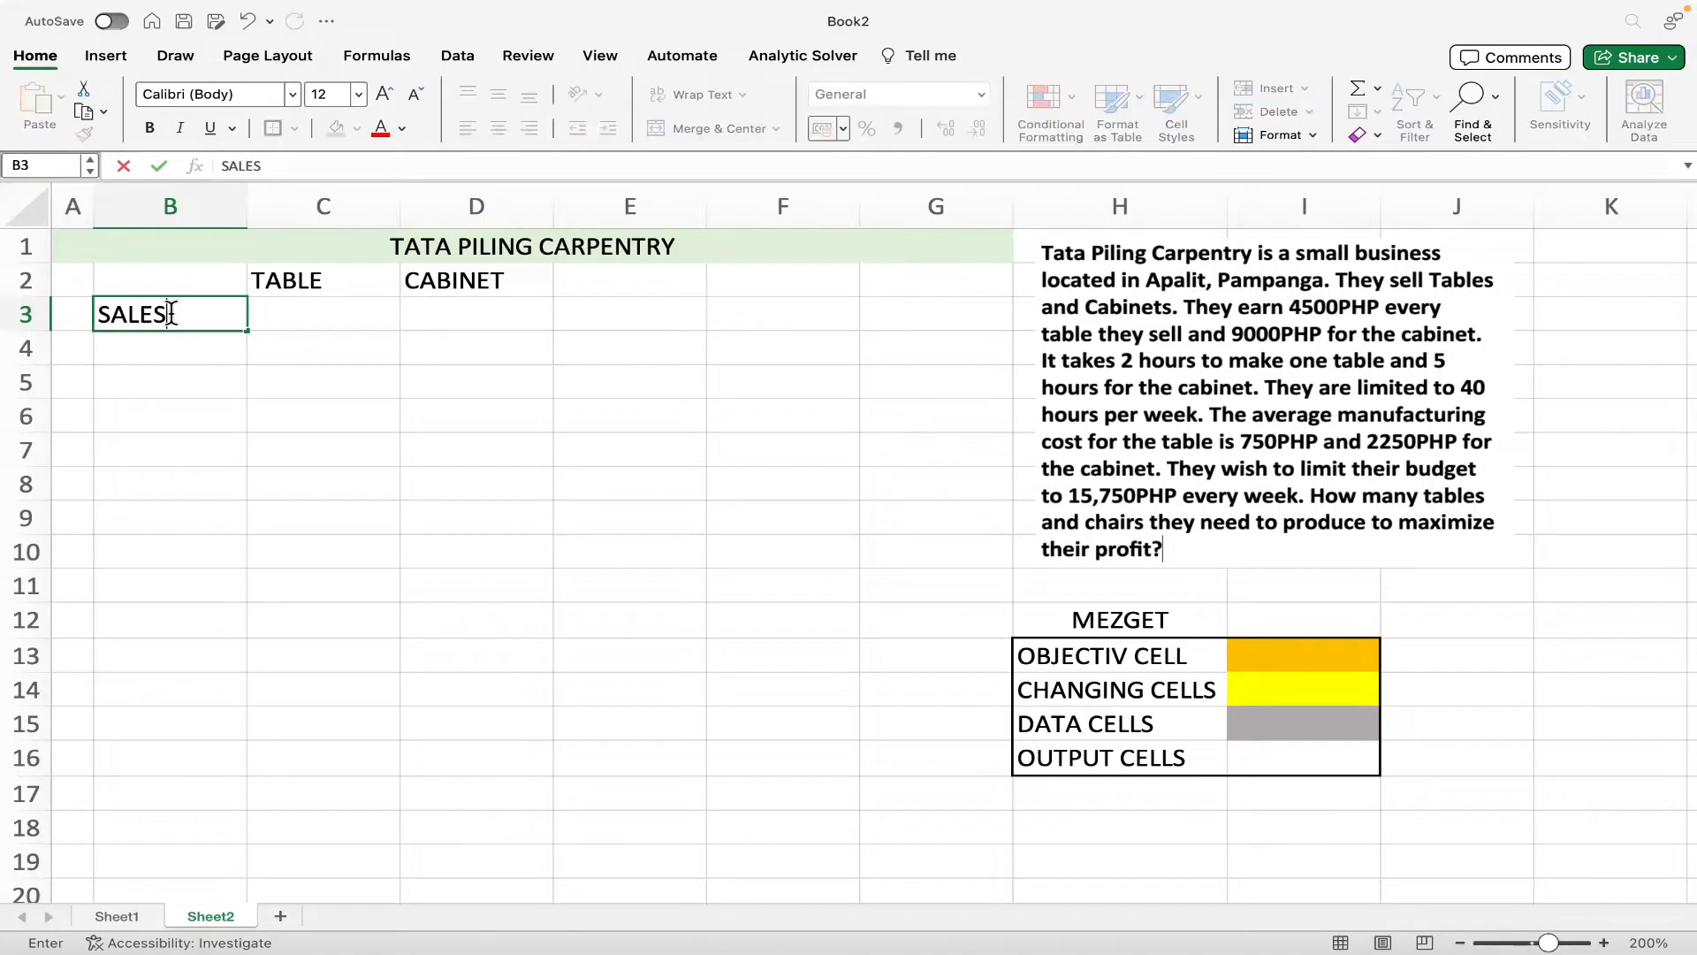
{"action": "left_click", "coordinate": [300, 326]}
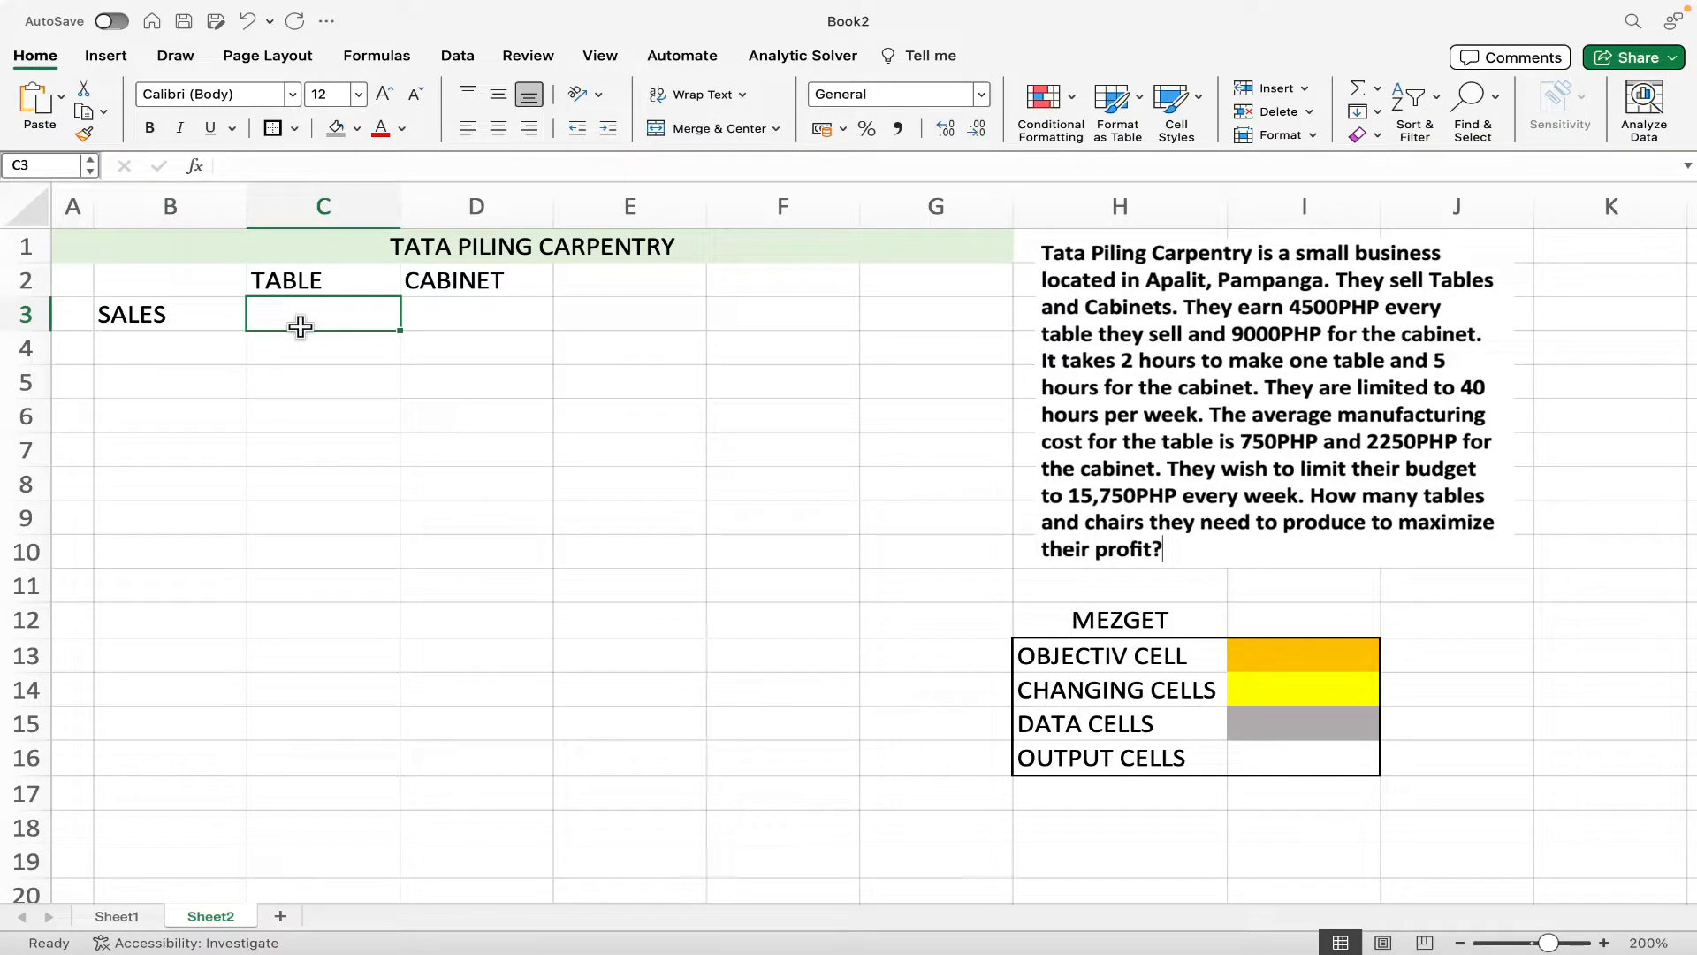
{"action": "type", "text": "4500"}
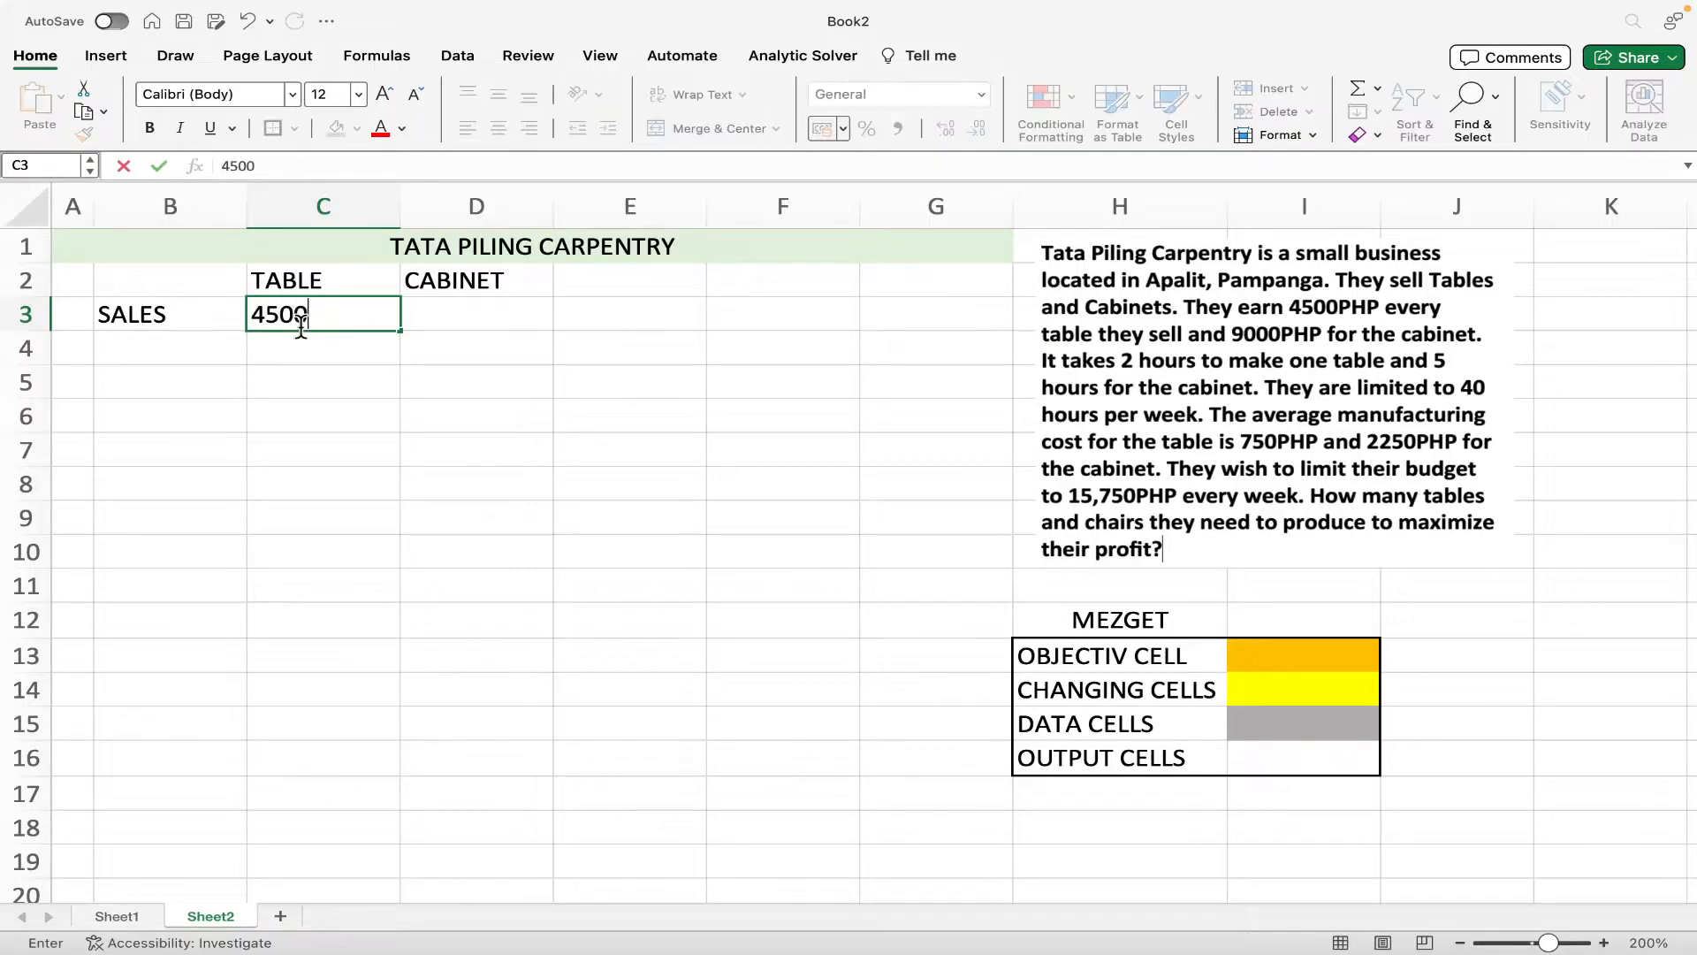
{"action": "key", "text": "Caps_Lock"}
{"action": "key", "text": "Tab"}
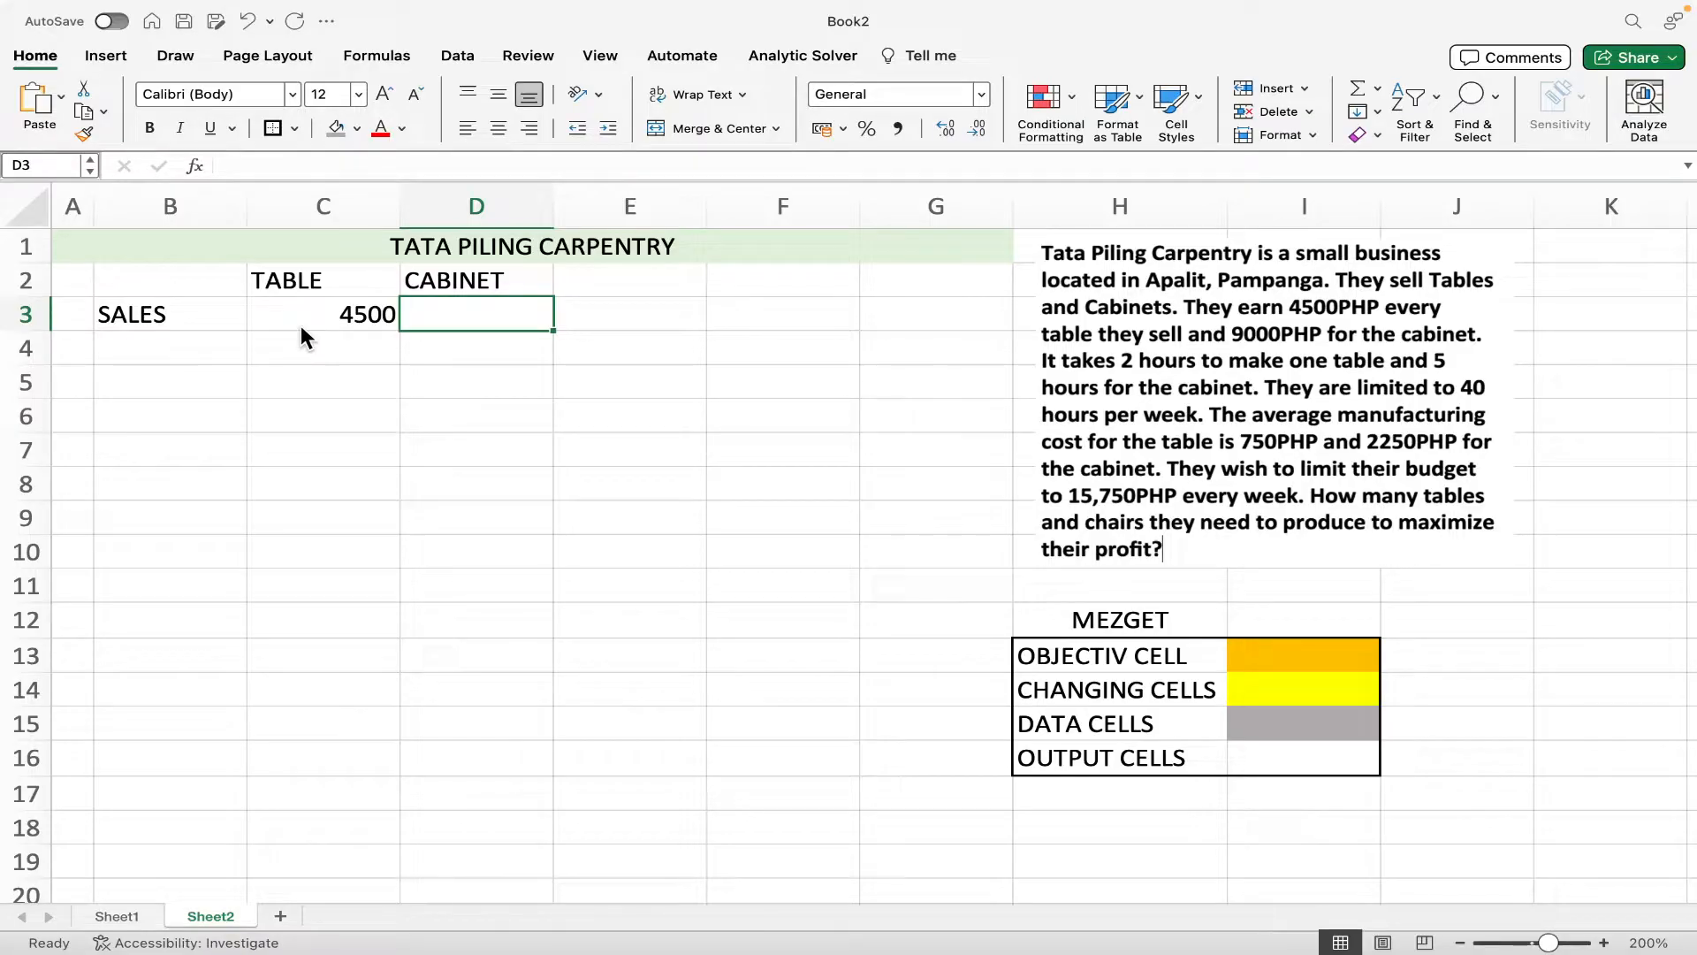
{"action": "type", "text": "9"}
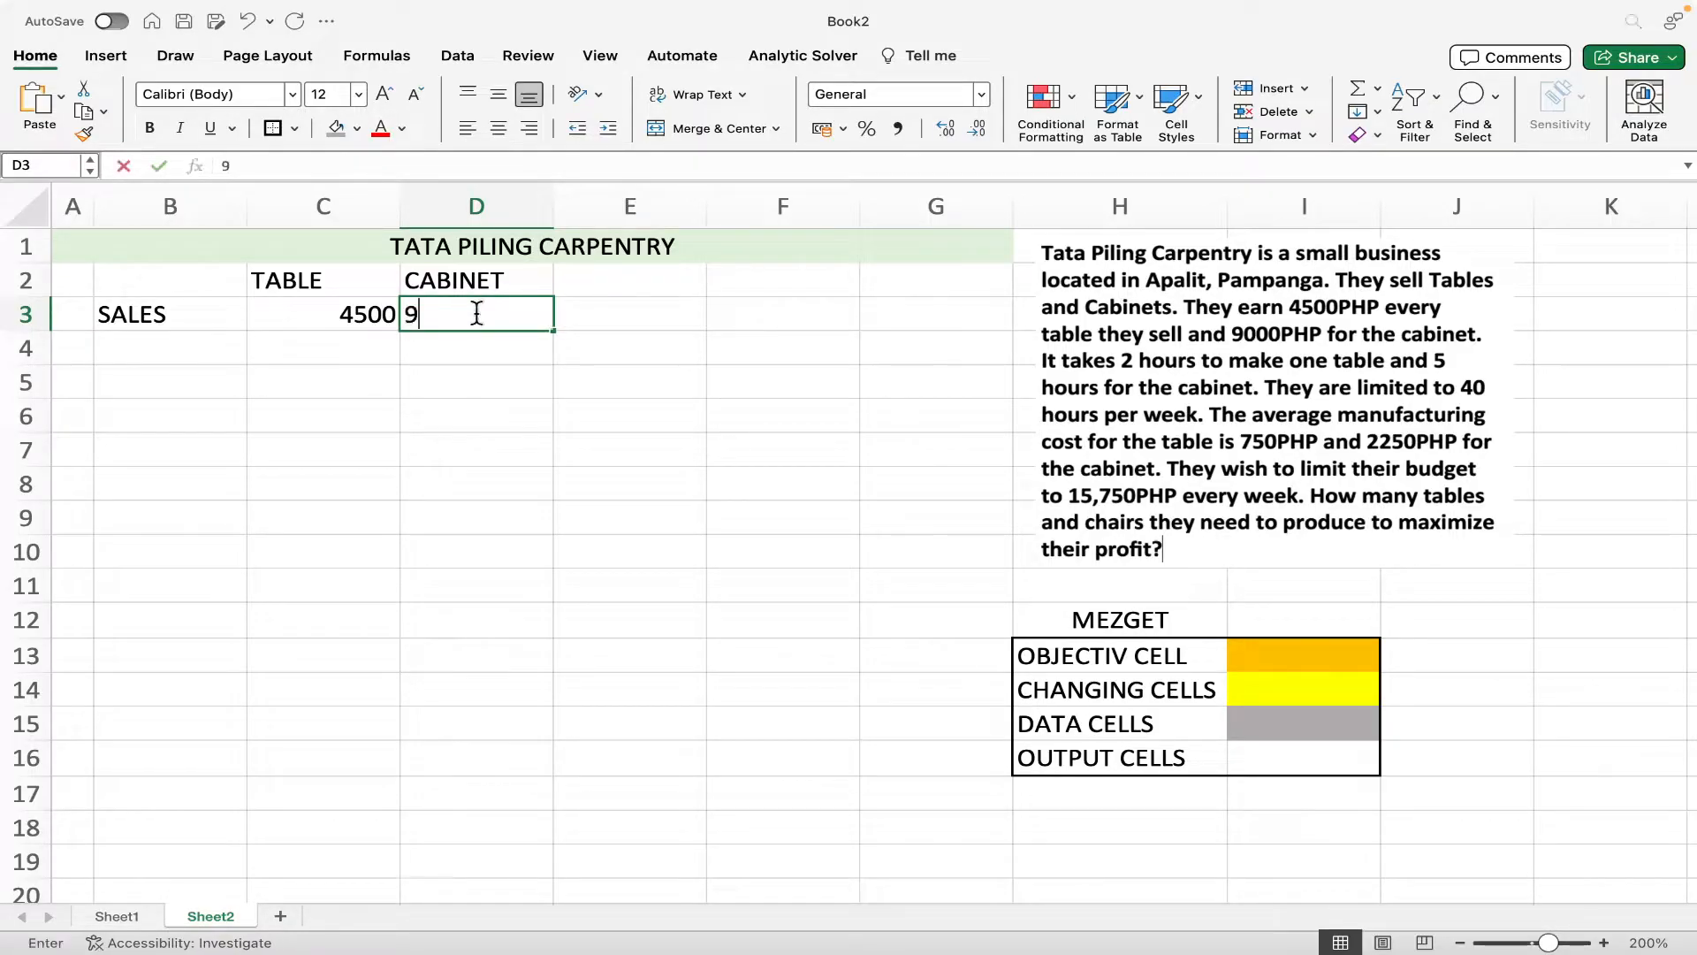
{"action": "type", "text": "000"}
{"action": "key", "text": "Return"}
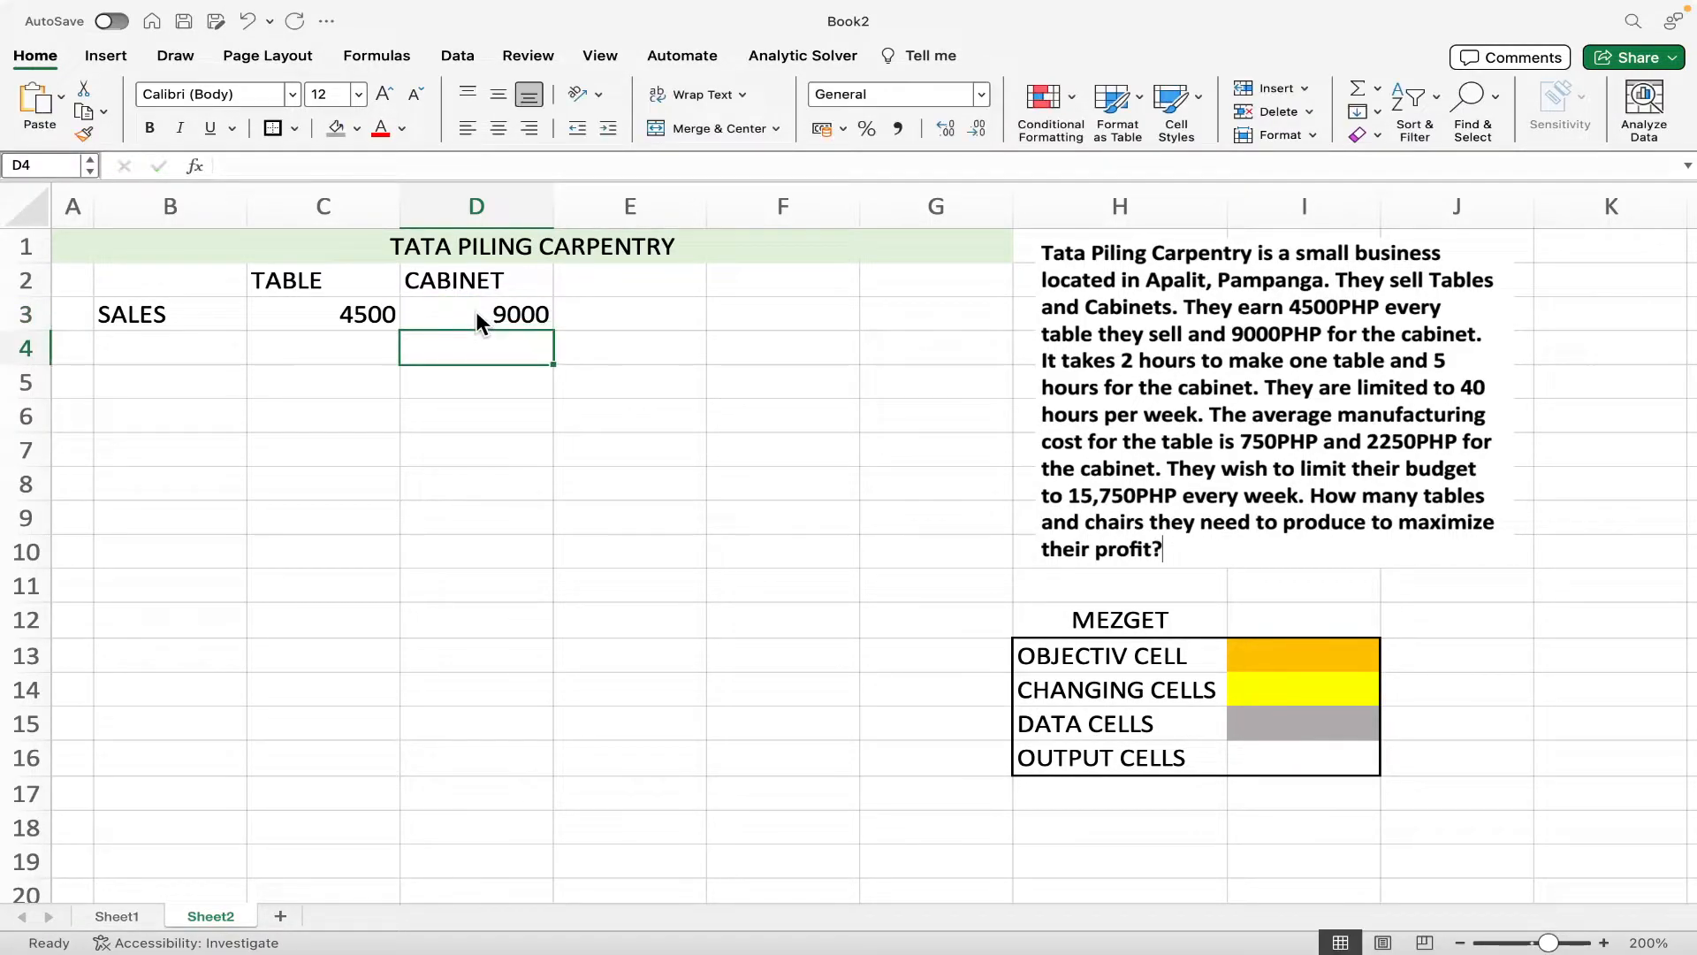
- Format the sales values in C3:D3 as English (Philippines) peso accounting and fill them with the data cells' grey
{"action": "left_click_drag", "start_coordinate": [351, 315], "coordinate": [455, 311]}
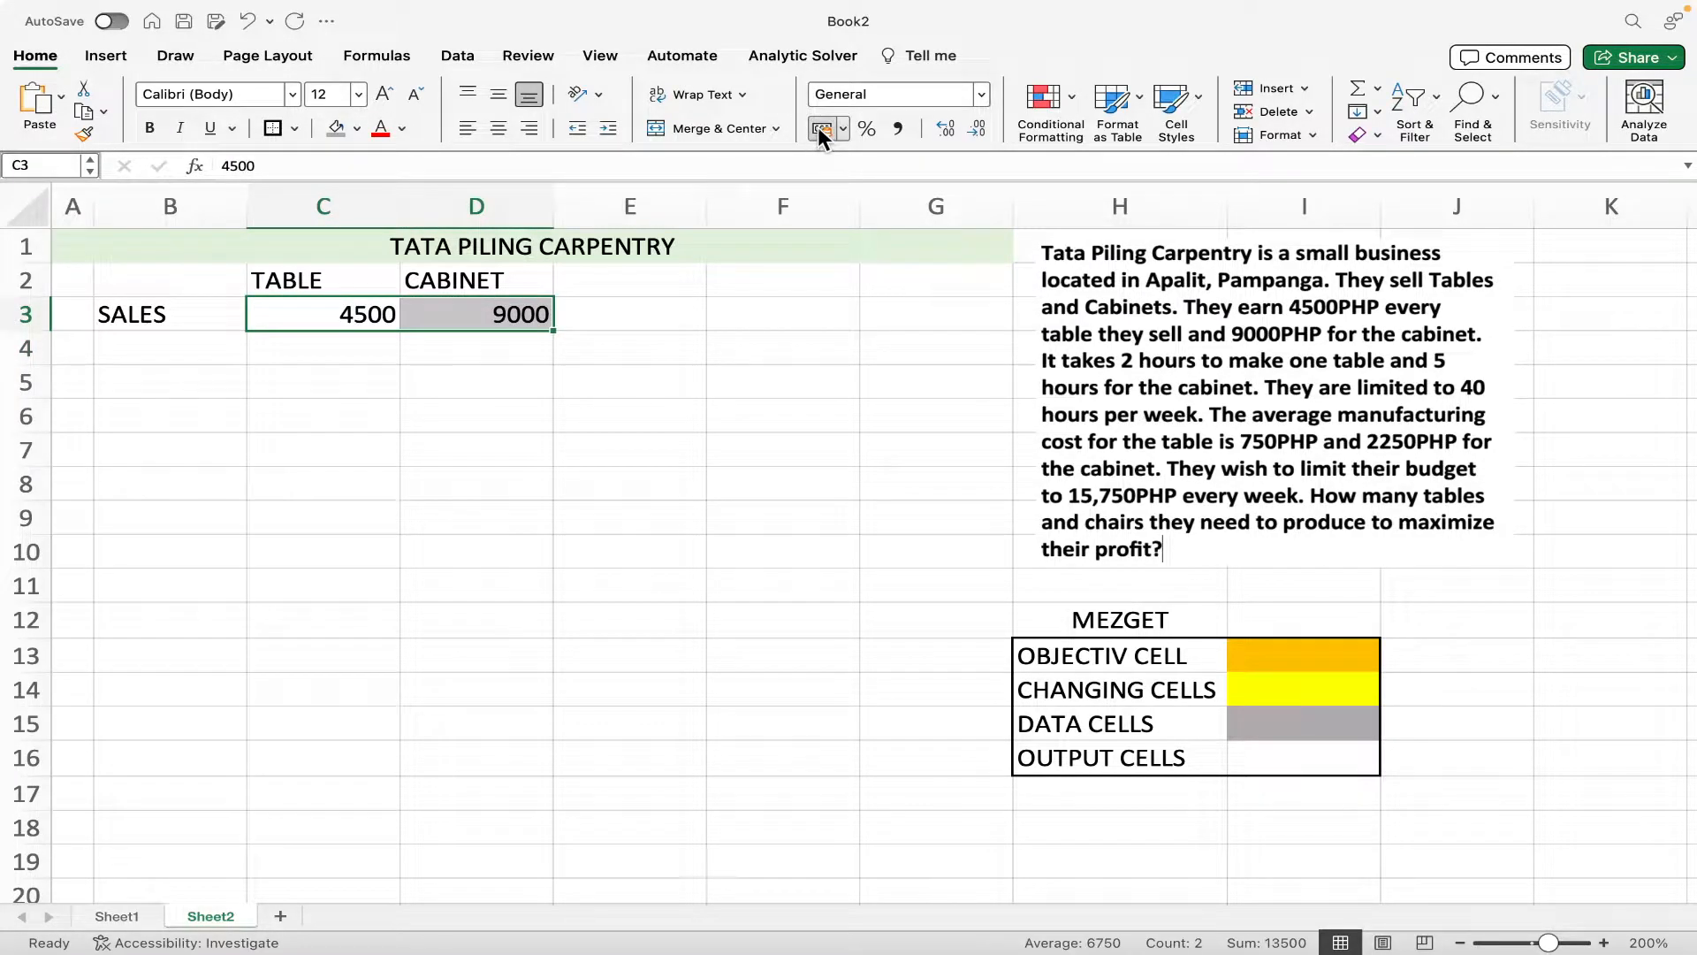
{"action": "left_click", "coordinate": [841, 126]}
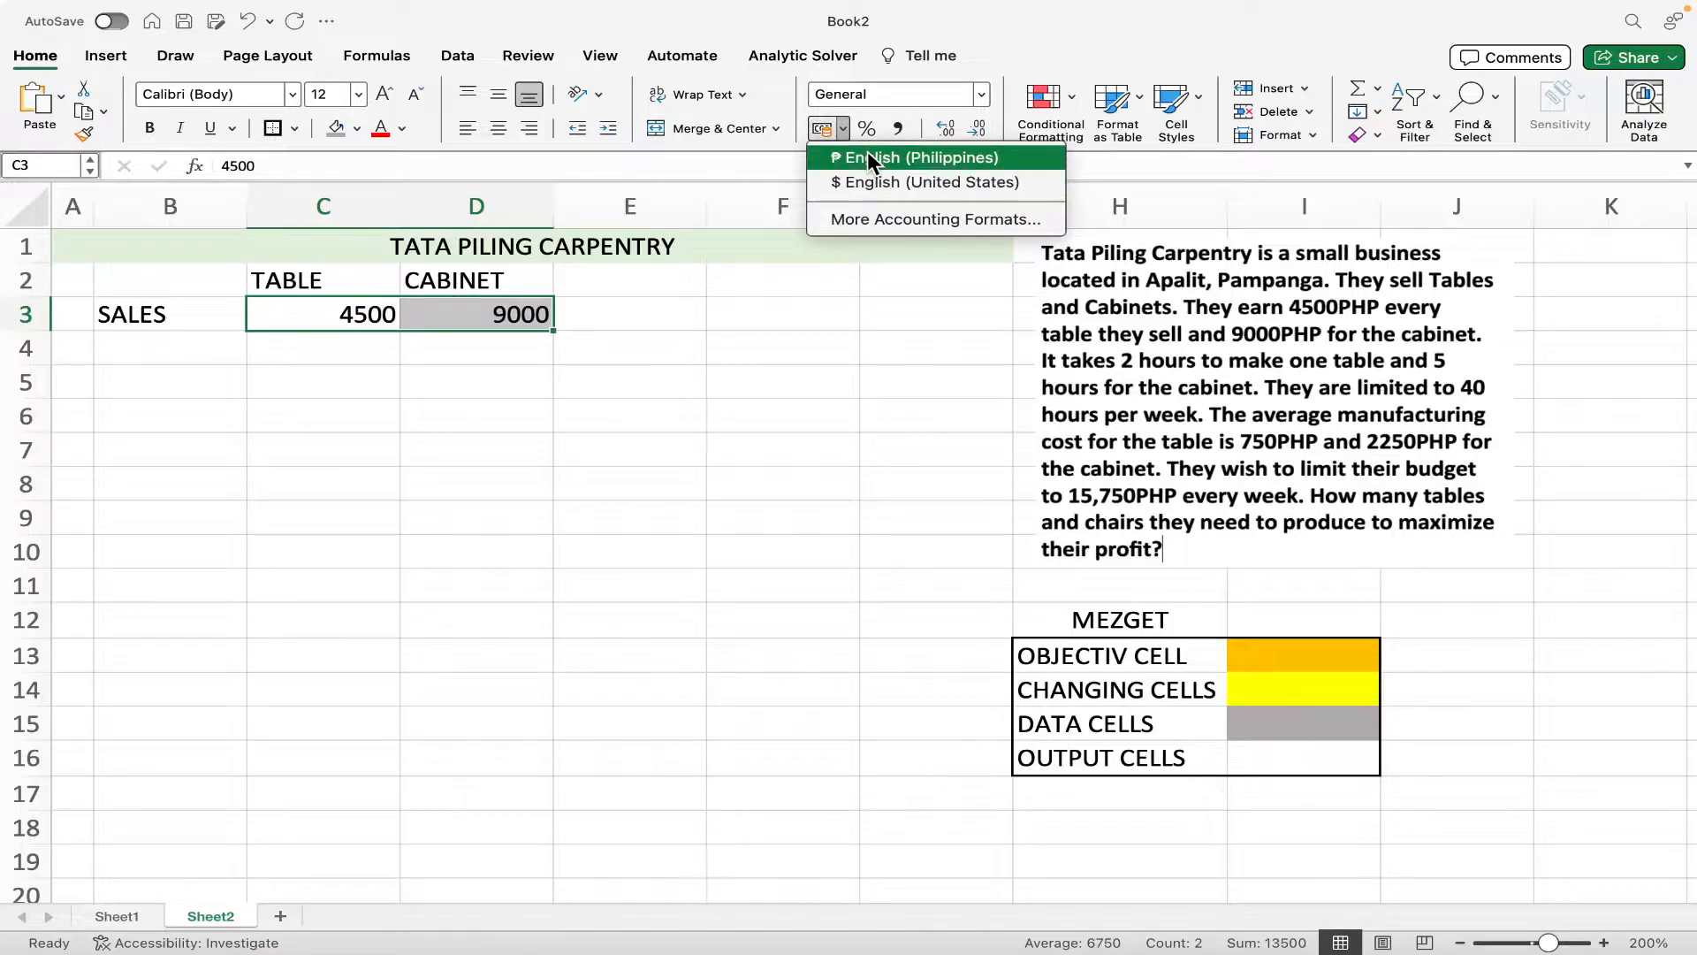
{"action": "left_click", "coordinate": [867, 156]}
{"action": "left_click", "coordinate": [410, 353]}
{"action": "left_click", "coordinate": [348, 340]}
{"action": "left_click", "coordinate": [367, 311]}
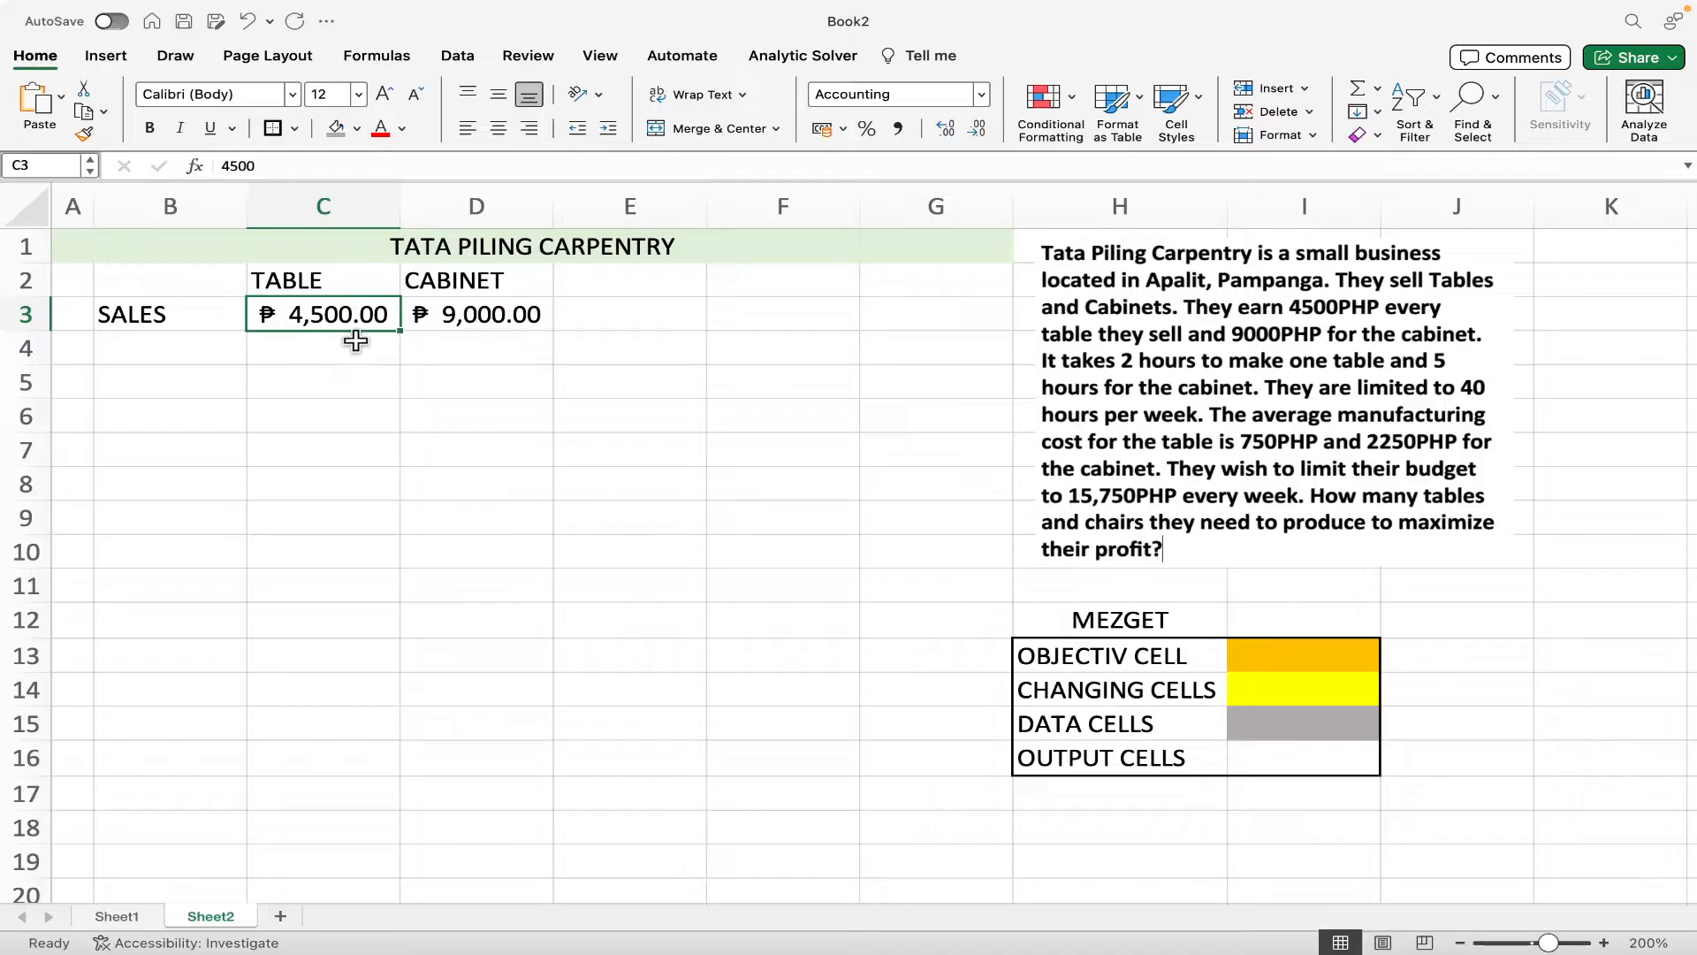
{"action": "left_click_drag", "start_coordinate": [344, 318], "coordinate": [460, 314]}
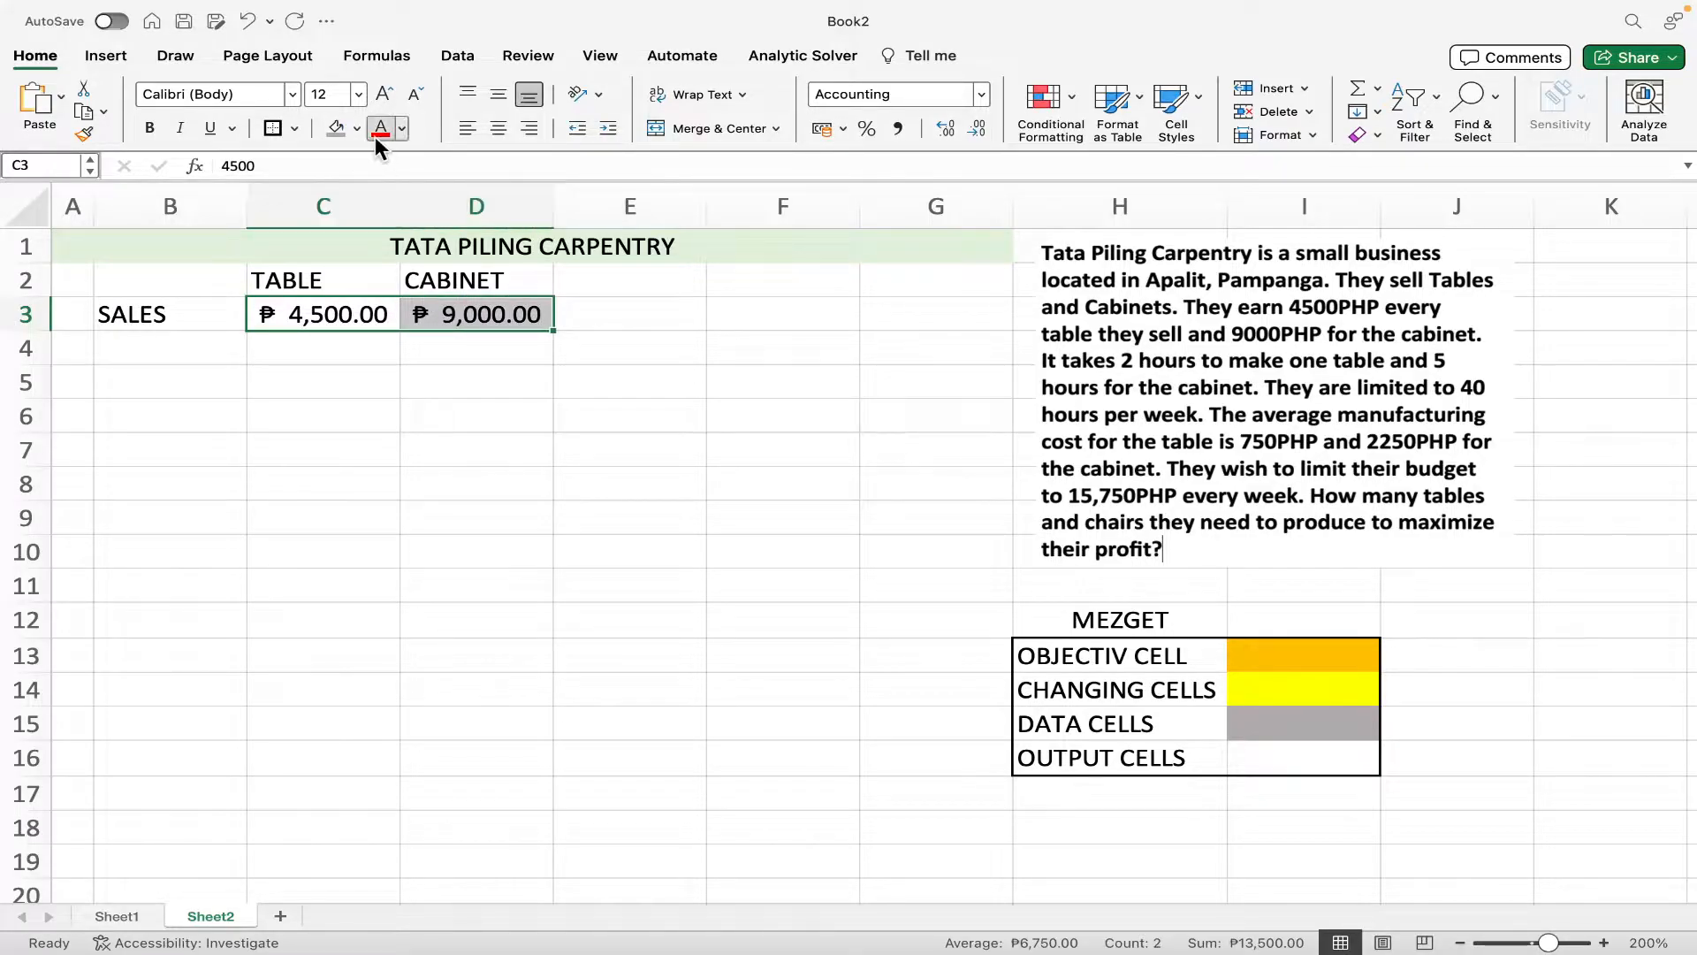
{"action": "left_click", "coordinate": [338, 122]}
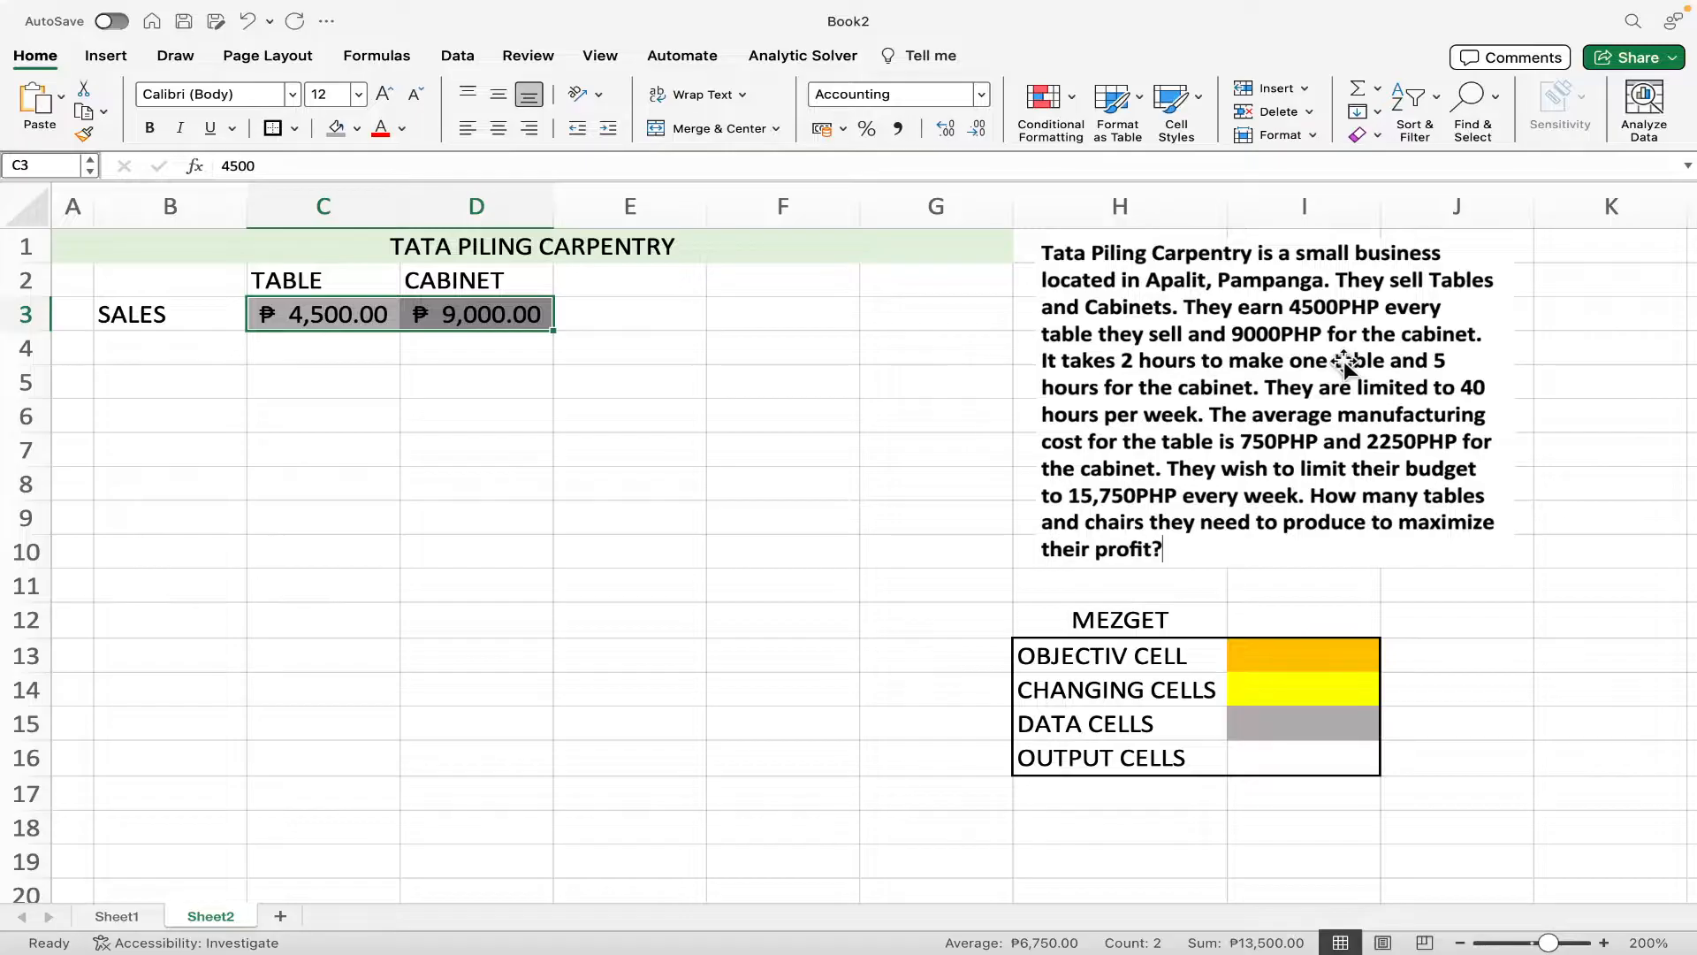
{"action": "left_click_drag", "start_coordinate": [174, 351], "coordinate": [954, 359]}
{"action": "left_click", "coordinate": [227, 353]}
{"action": "left_click", "coordinate": [127, 313]}
{"action": "left_click_drag", "start_coordinate": [127, 314], "coordinate": [877, 311]}
{"action": "left_click", "coordinate": [368, 319]}
{"action": "left_click_drag", "start_coordinate": [186, 305], "coordinate": [930, 324]}
{"action": "left_click_drag", "start_coordinate": [140, 349], "coordinate": [901, 348]}
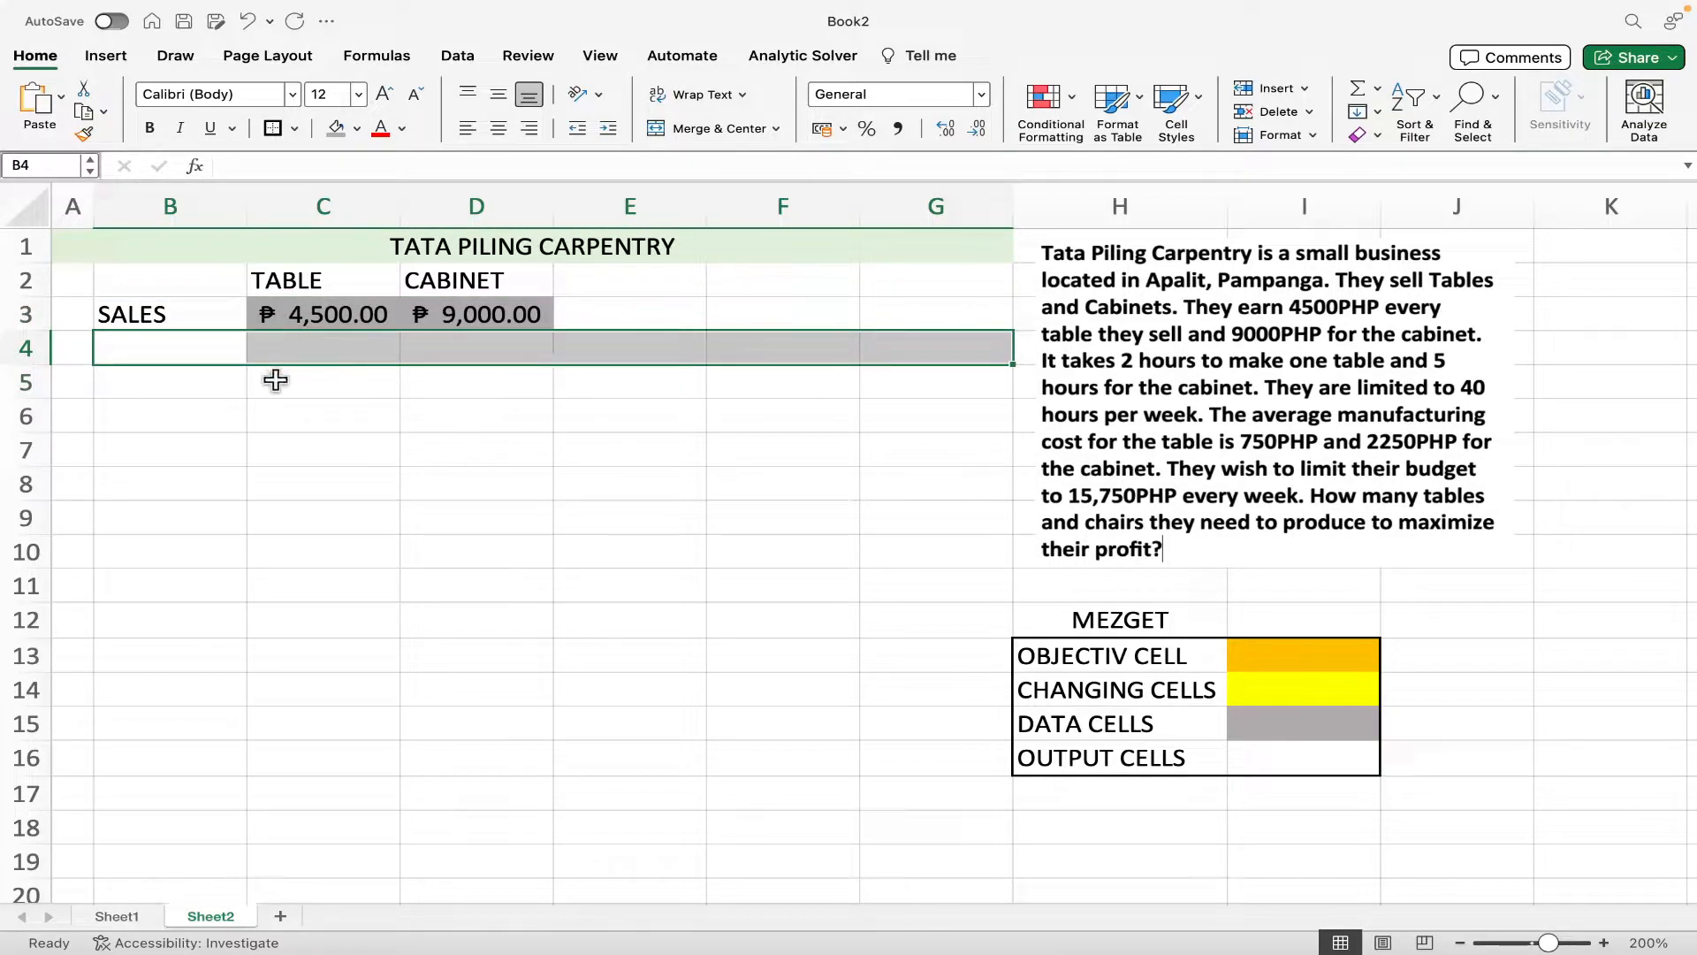
- Add a TIME row with the label in B5, 2 hours for the table in C5 and 5 for the cabinet in D5
{"action": "left_click", "coordinate": [209, 377]}
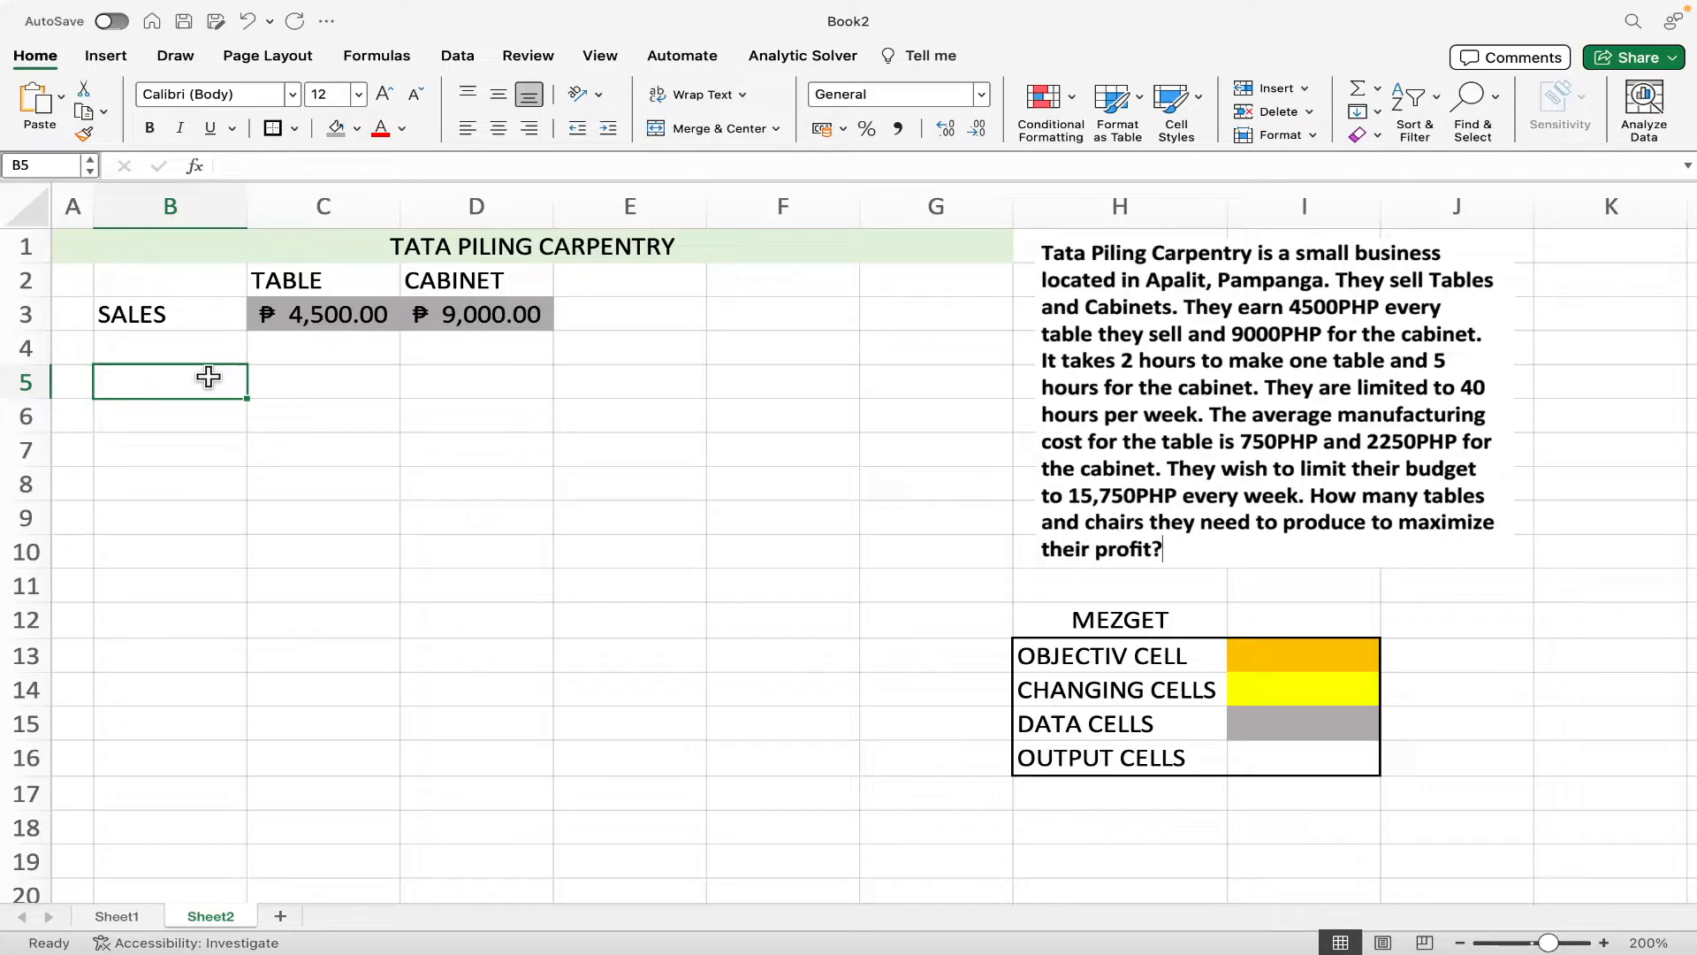
{"action": "type", "text": "TIME"}
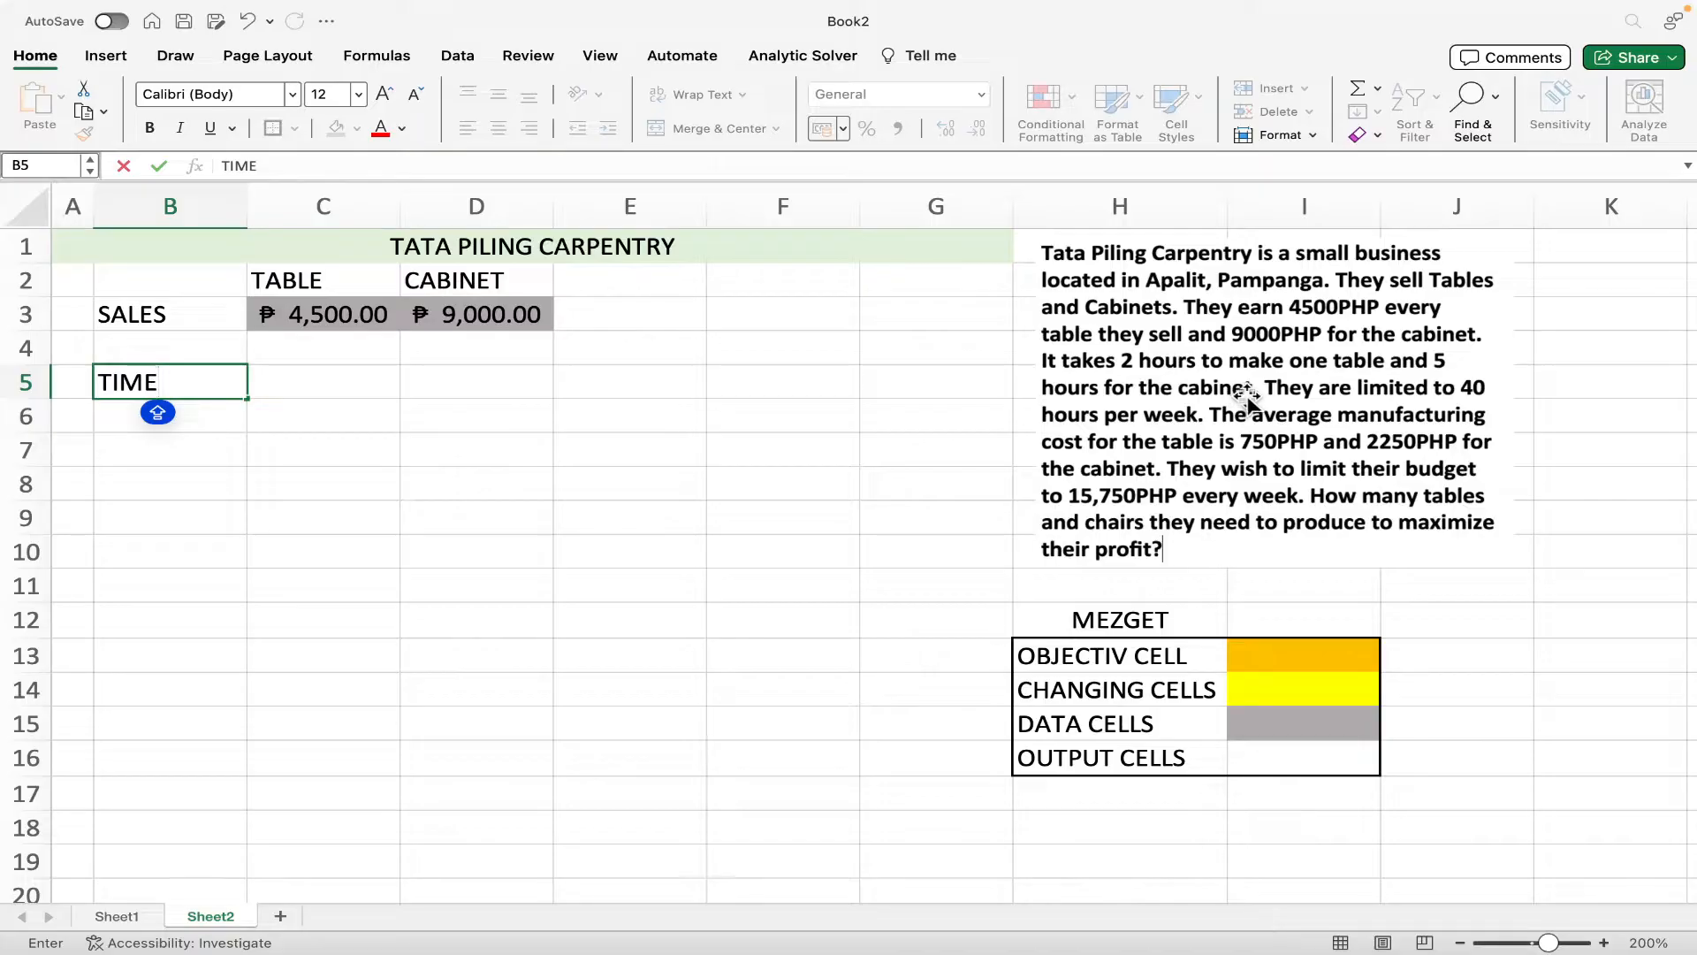
{"action": "left_click", "coordinate": [361, 385]}
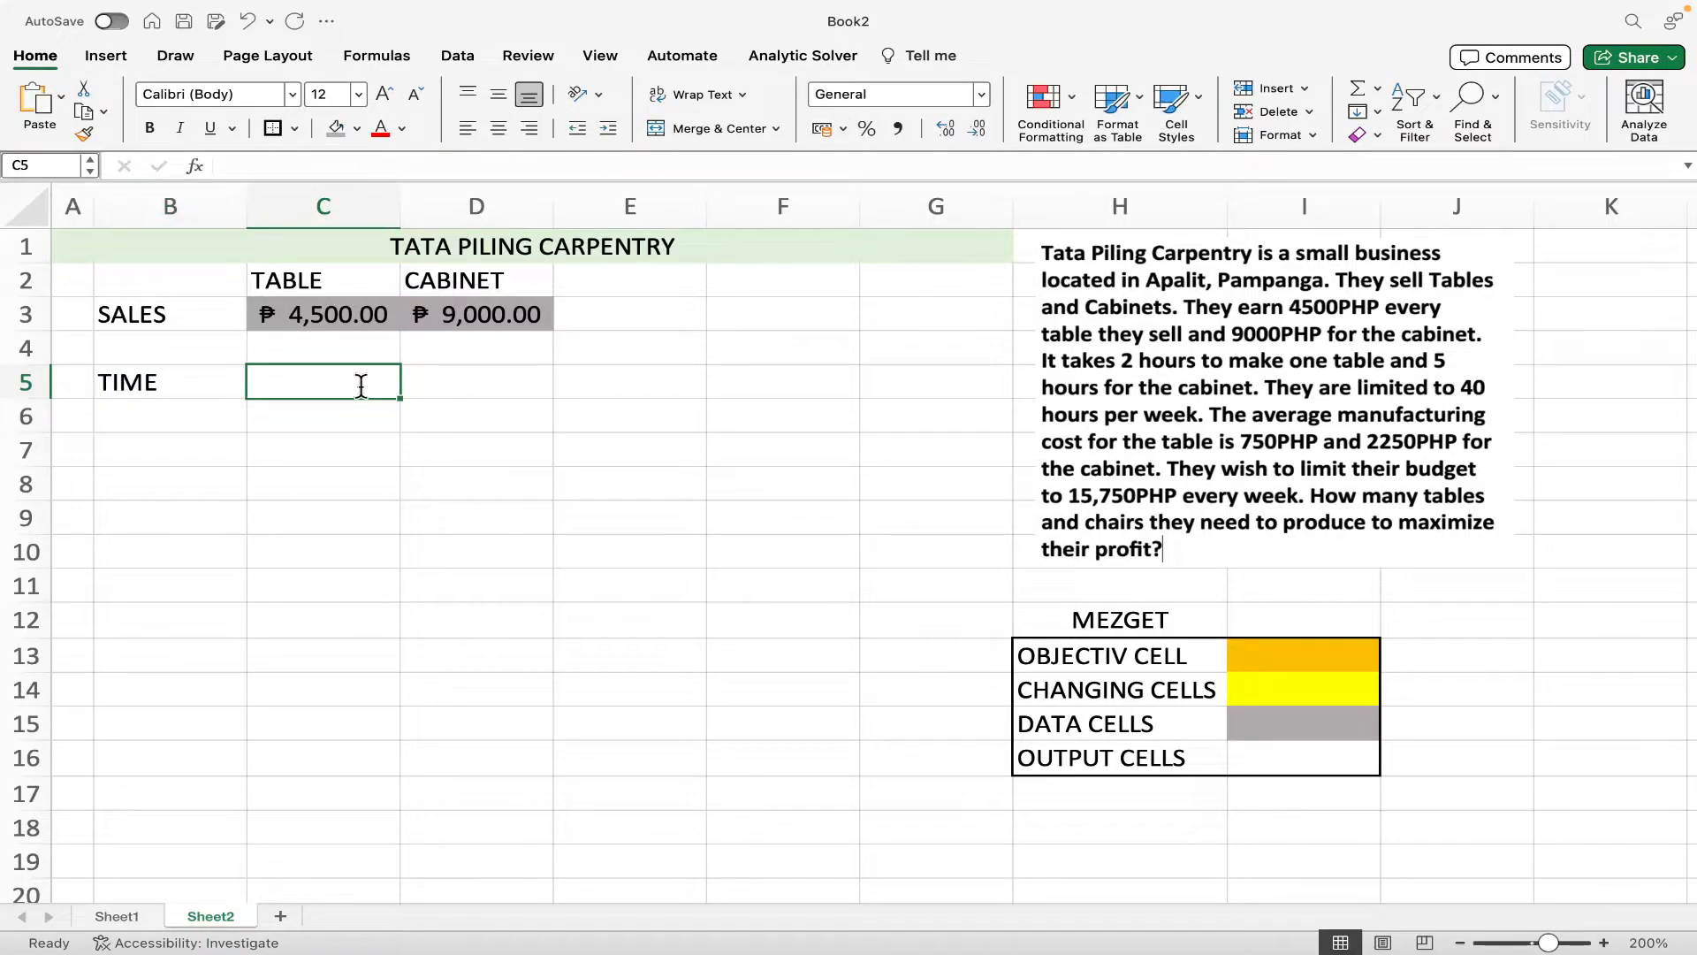
{"action": "type", "text": "2"}
{"action": "key", "text": "Tab"}
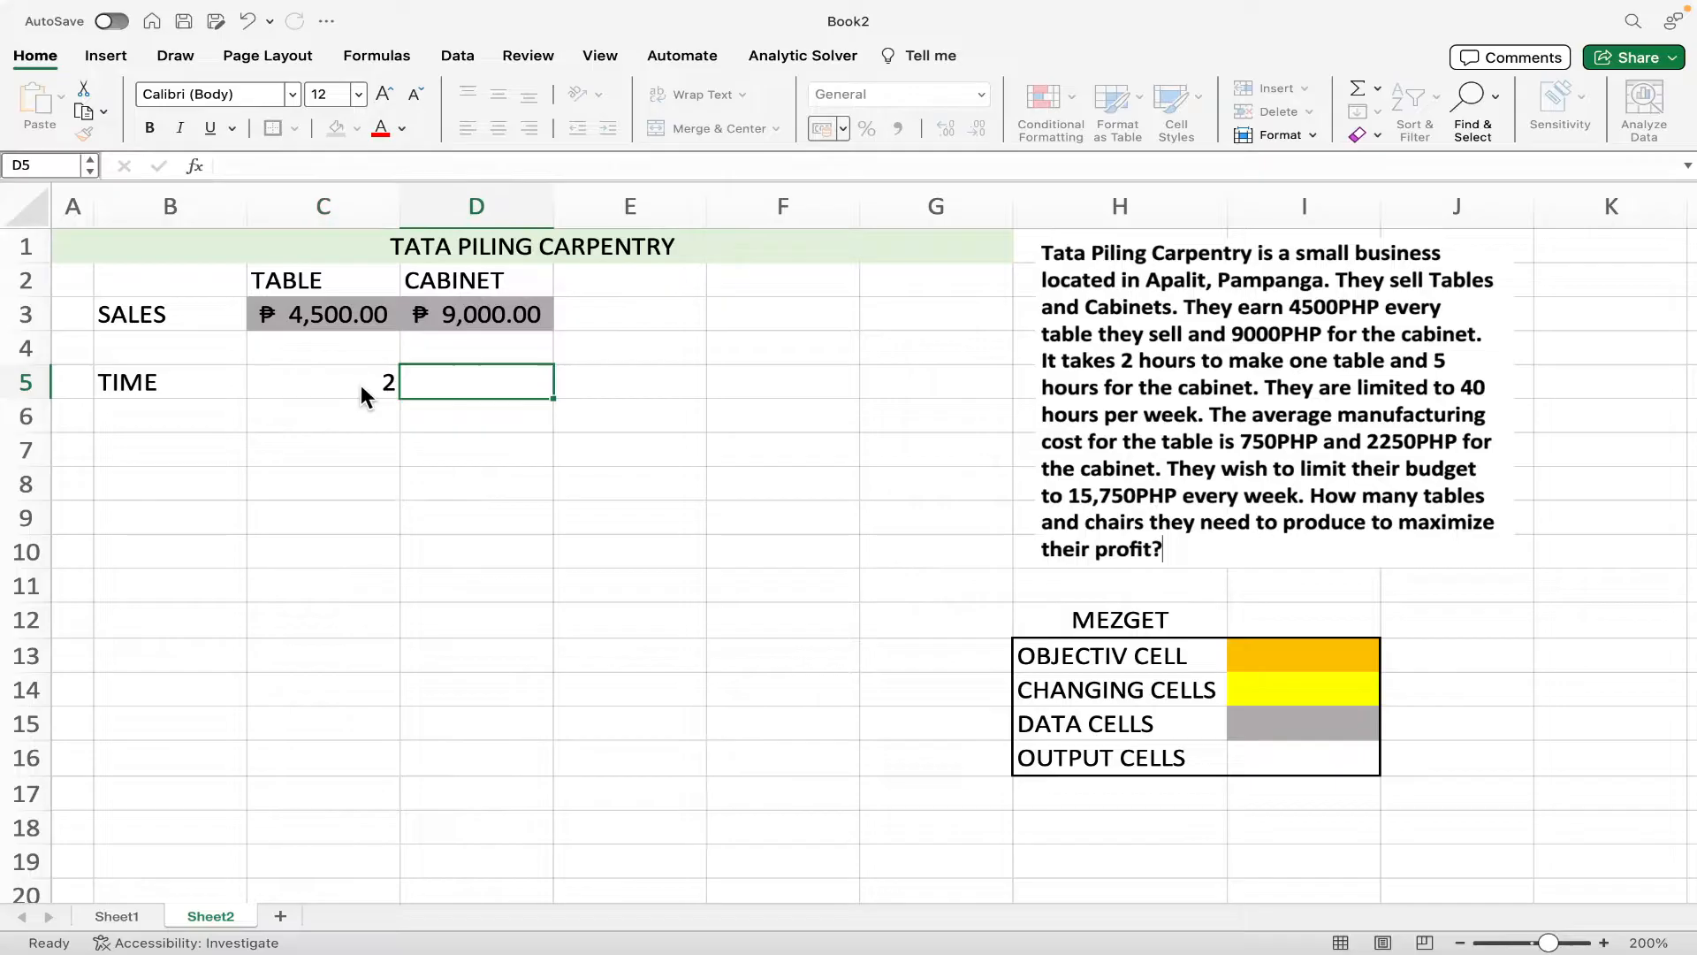
{"action": "type", "text": "5"}
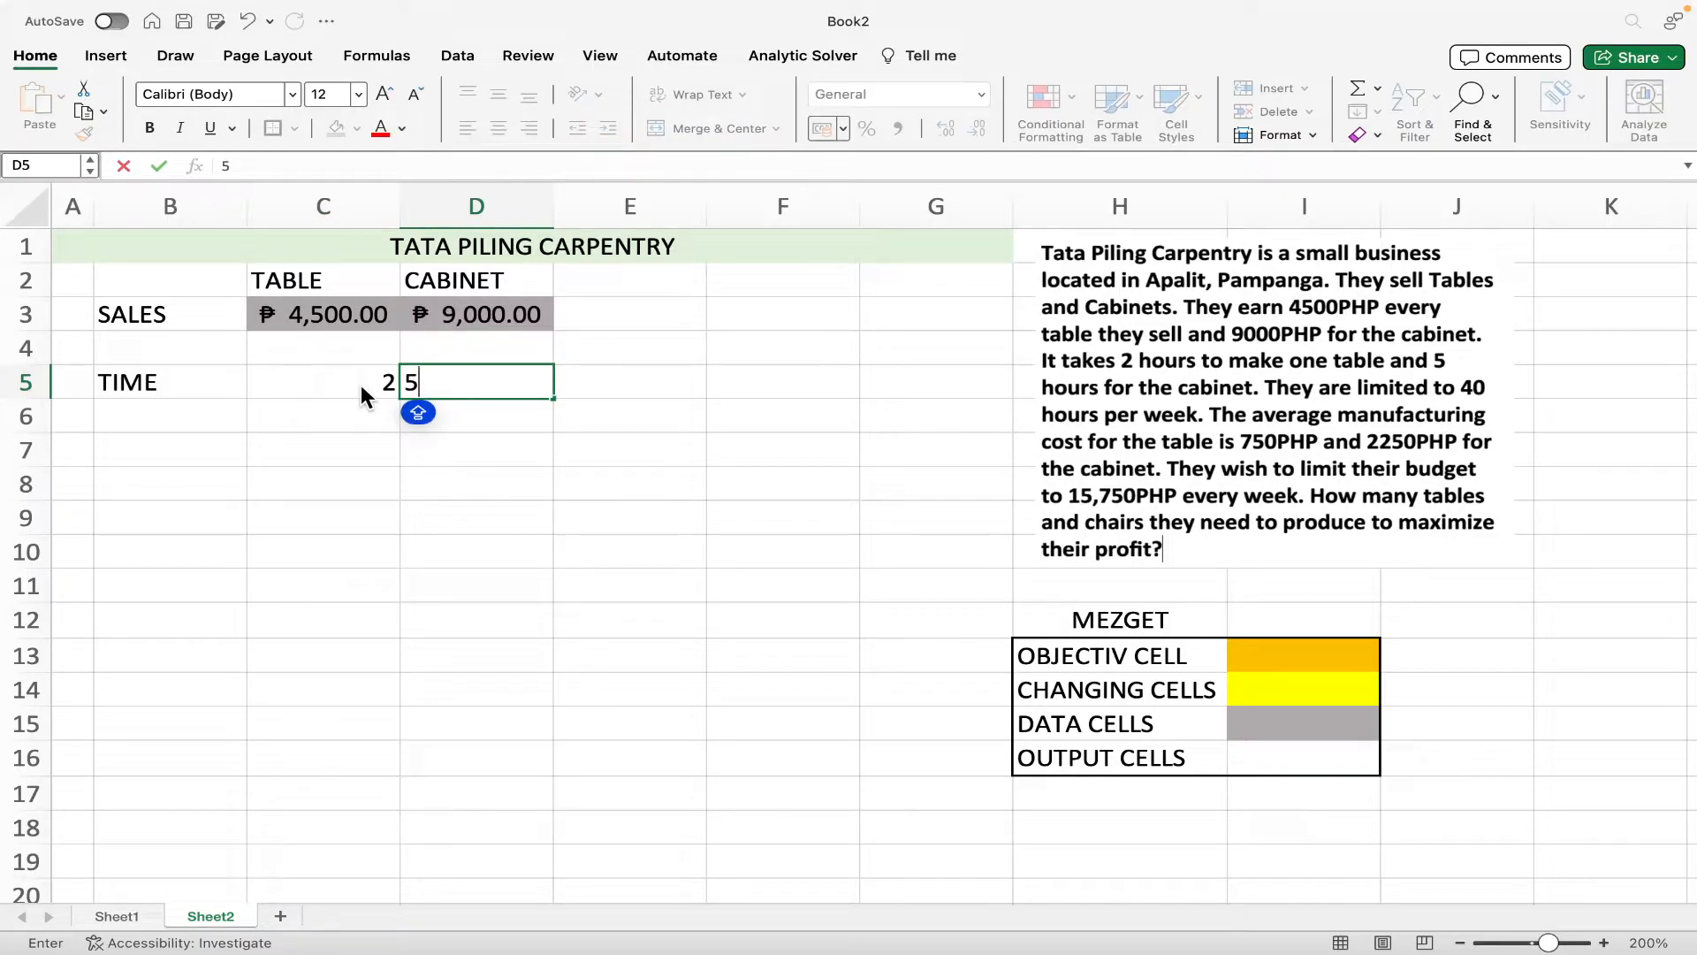
{"action": "key", "text": "Tab"}
{"action": "left_click", "coordinate": [360, 385]}
{"action": "left_click", "coordinate": [464, 387]}
{"action": "left_click", "coordinate": [321, 382]}
{"action": "left_click", "coordinate": [503, 382]}
{"action": "left_click", "coordinate": [678, 378]}
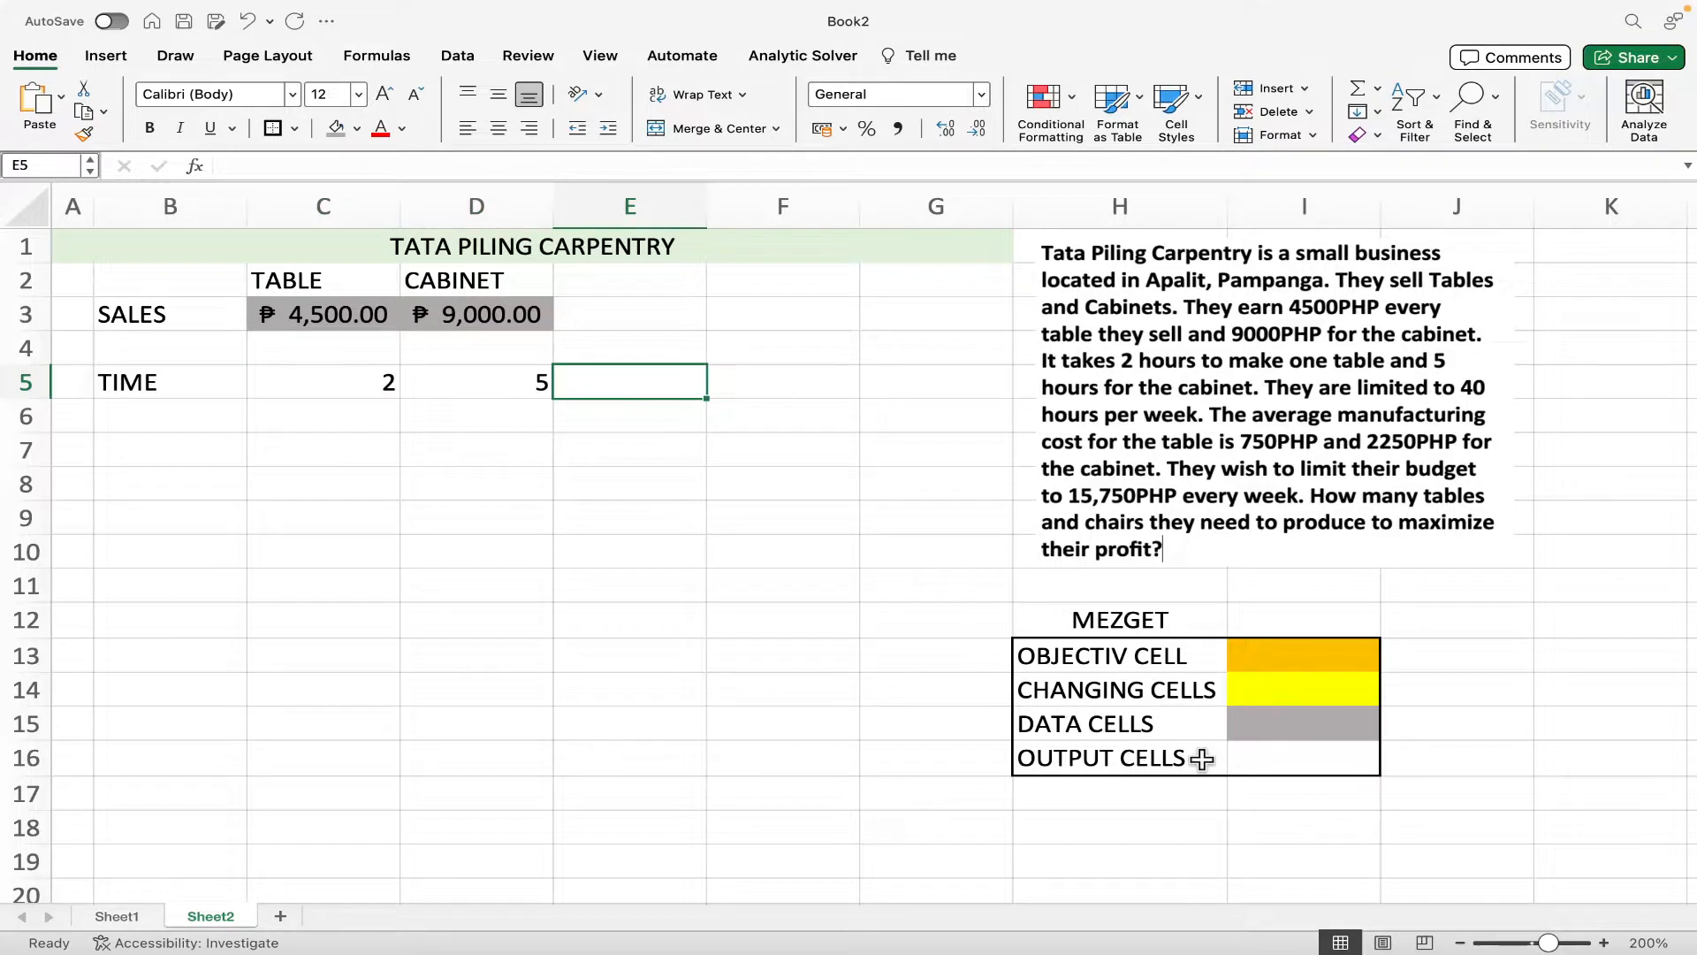
- Enter the heading RESOURCE USED in E4 and widen column E to fit it
{"action": "left_click", "coordinate": [595, 349]}
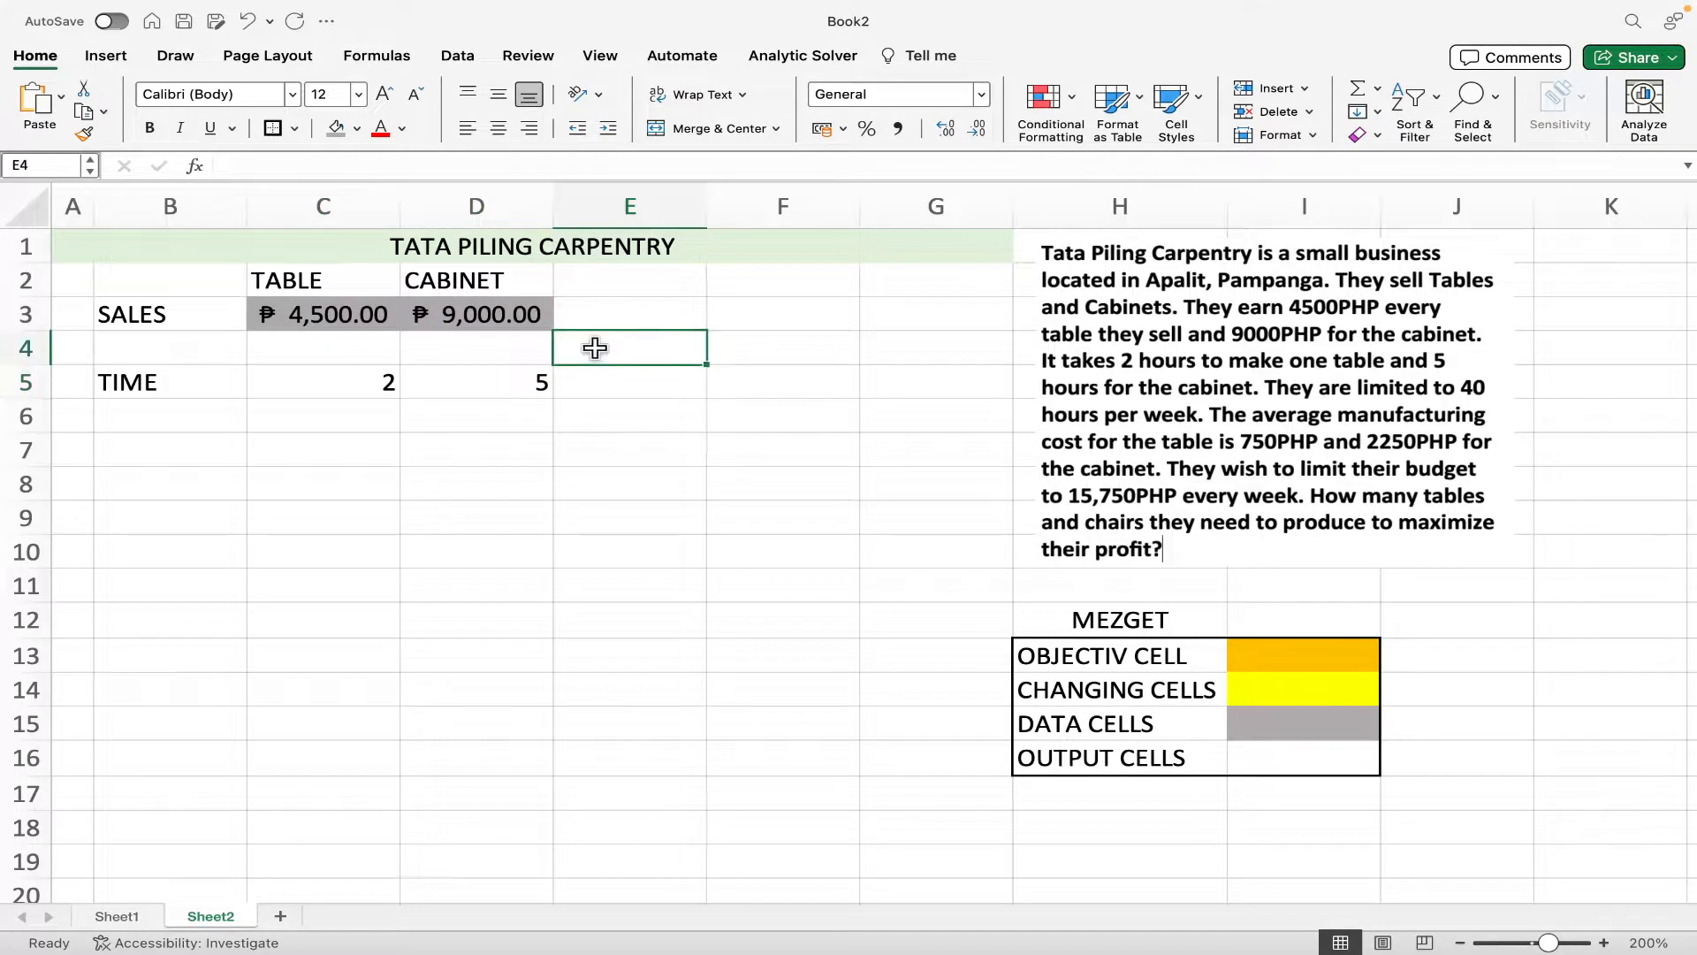
{"action": "type", "text": "RES"}
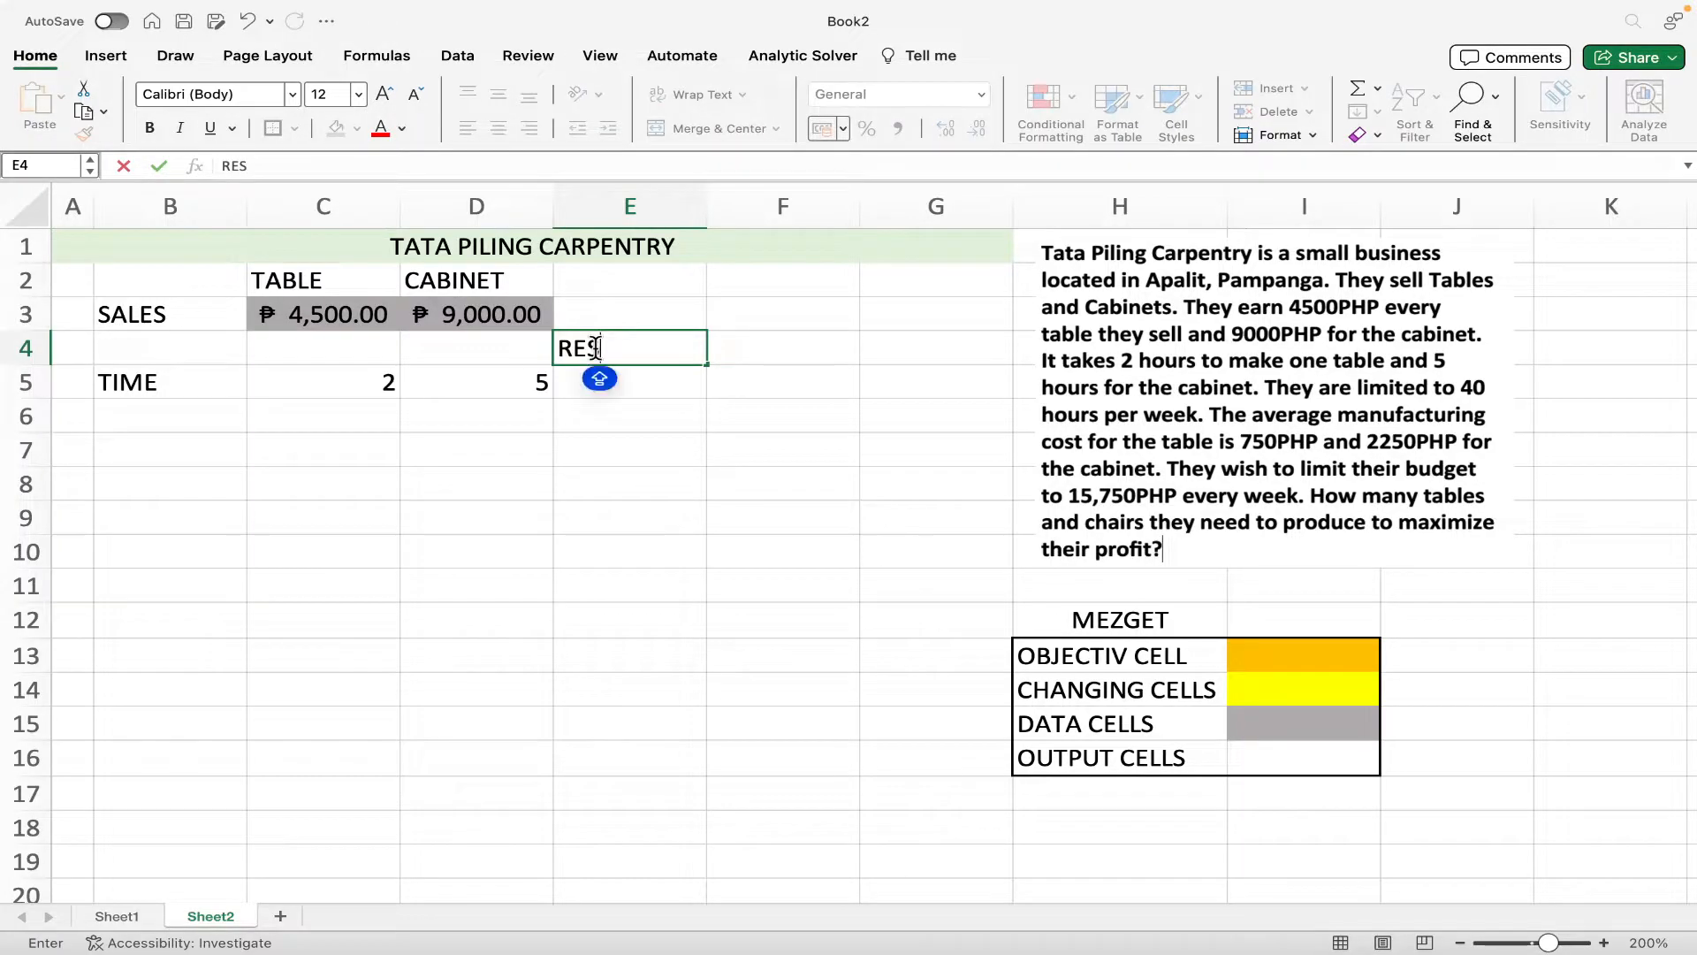
{"action": "type", "text": "OURCE"}
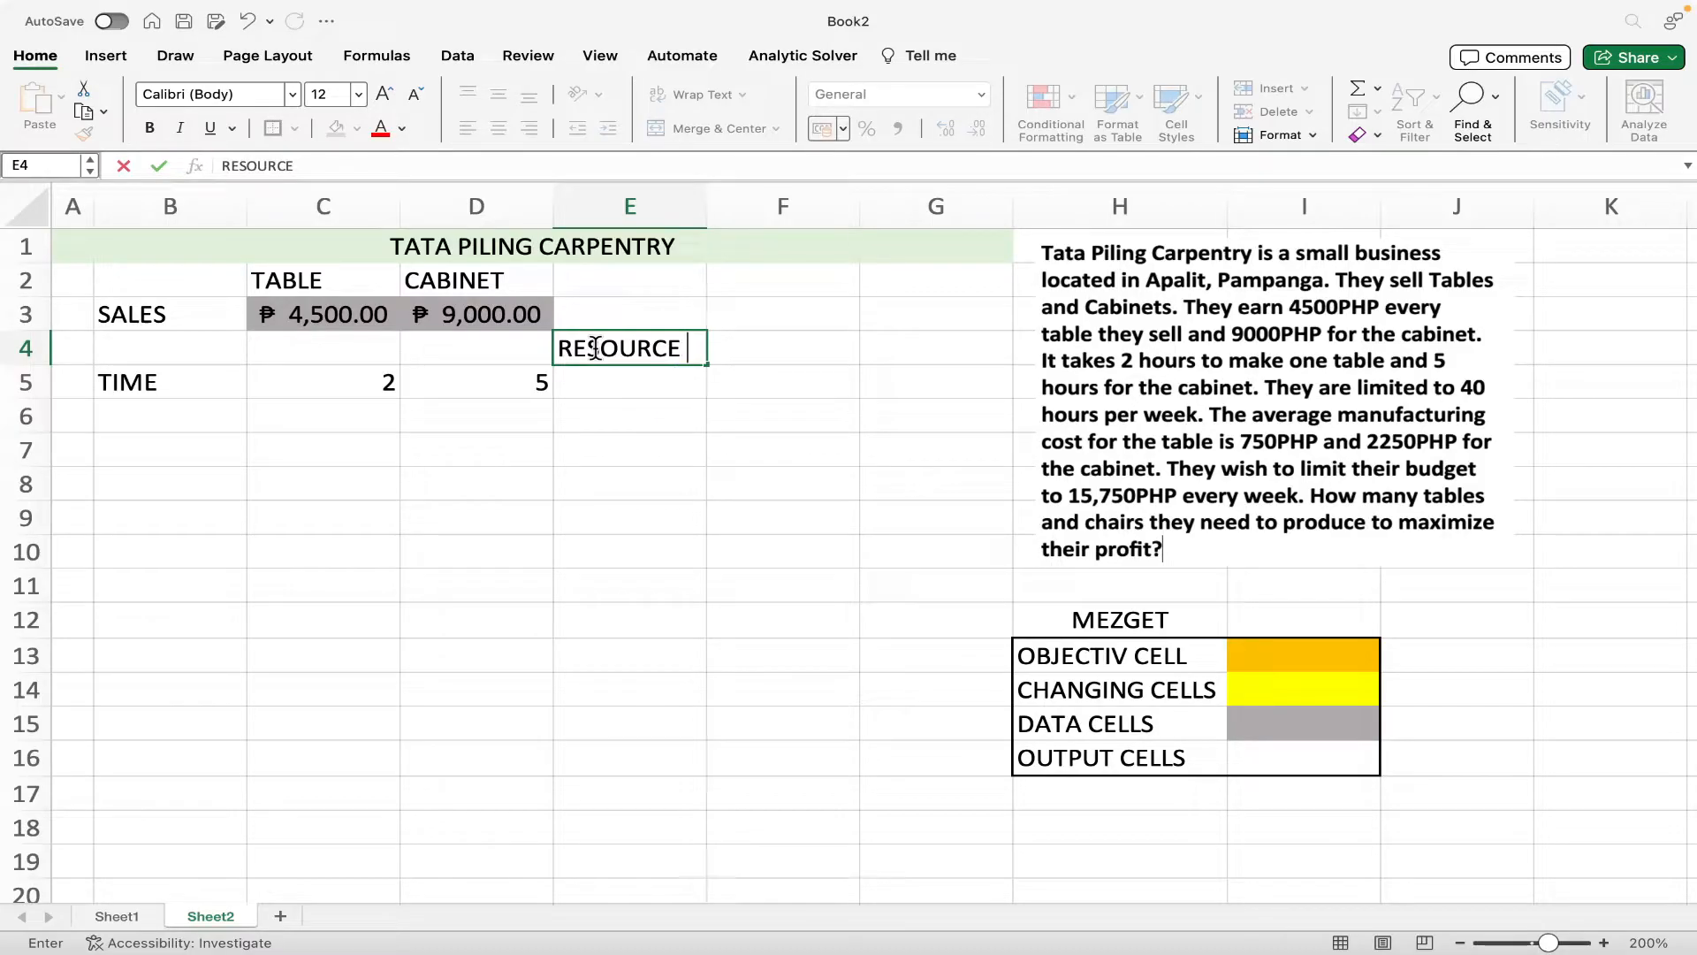
{"action": "type", "text": " USED"}
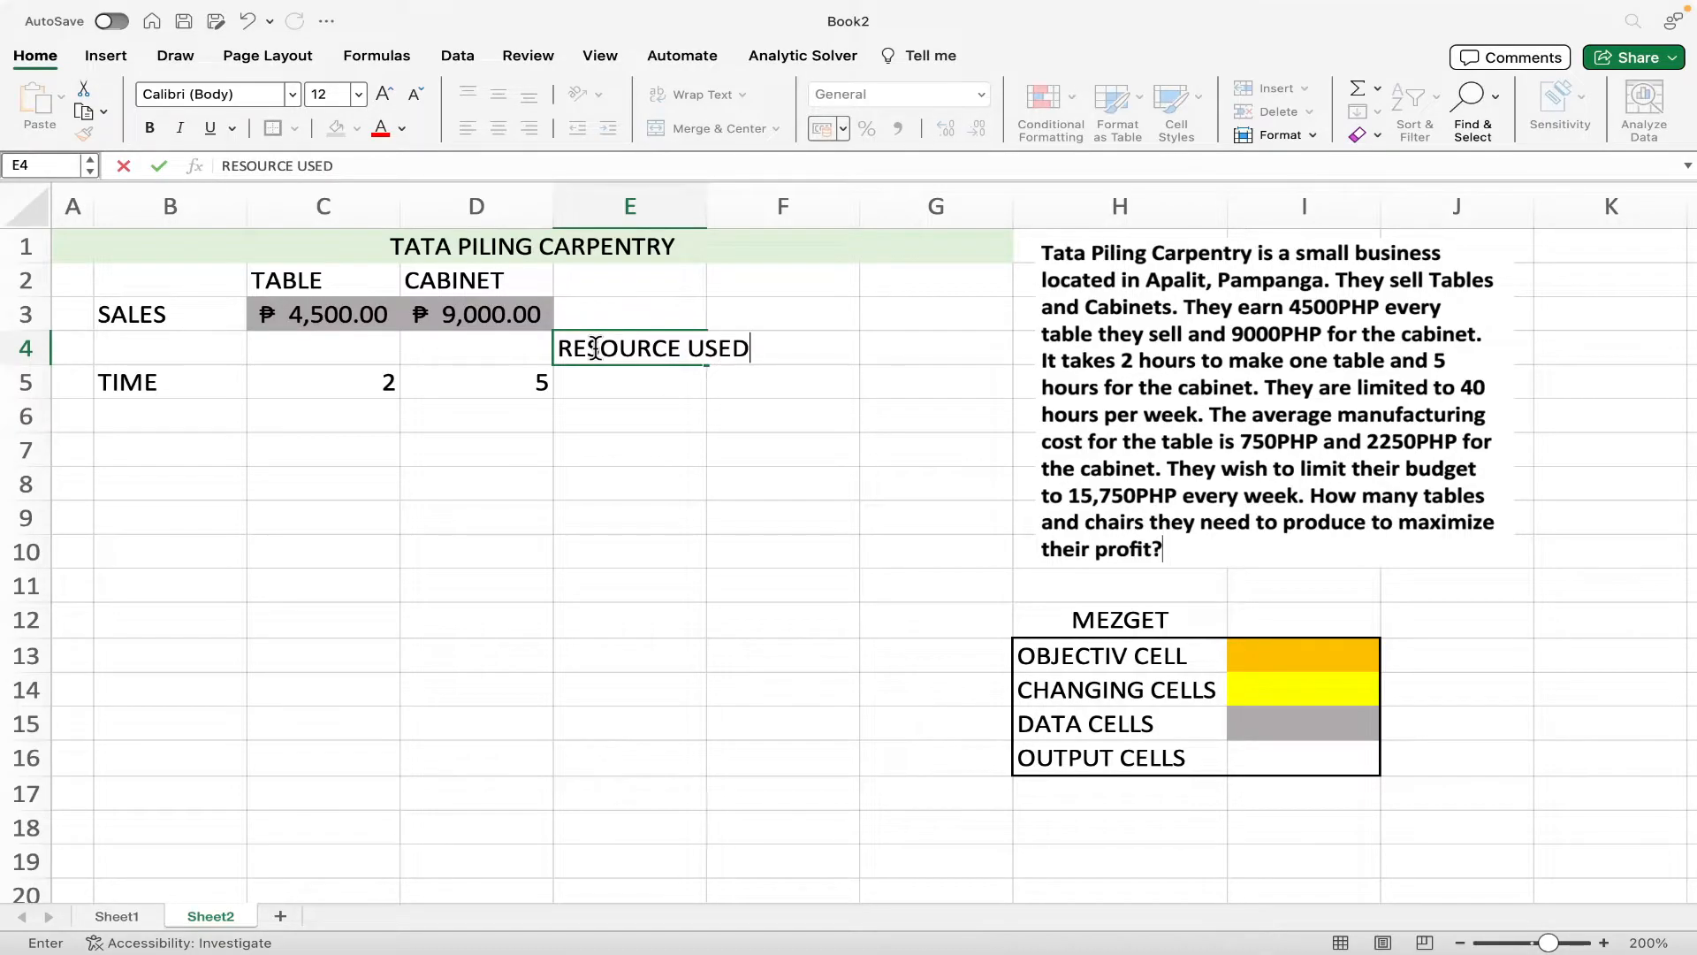
{"action": "left_click", "coordinate": [660, 313]}
{"action": "left_click_drag", "start_coordinate": [707, 211], "coordinate": [764, 213]}
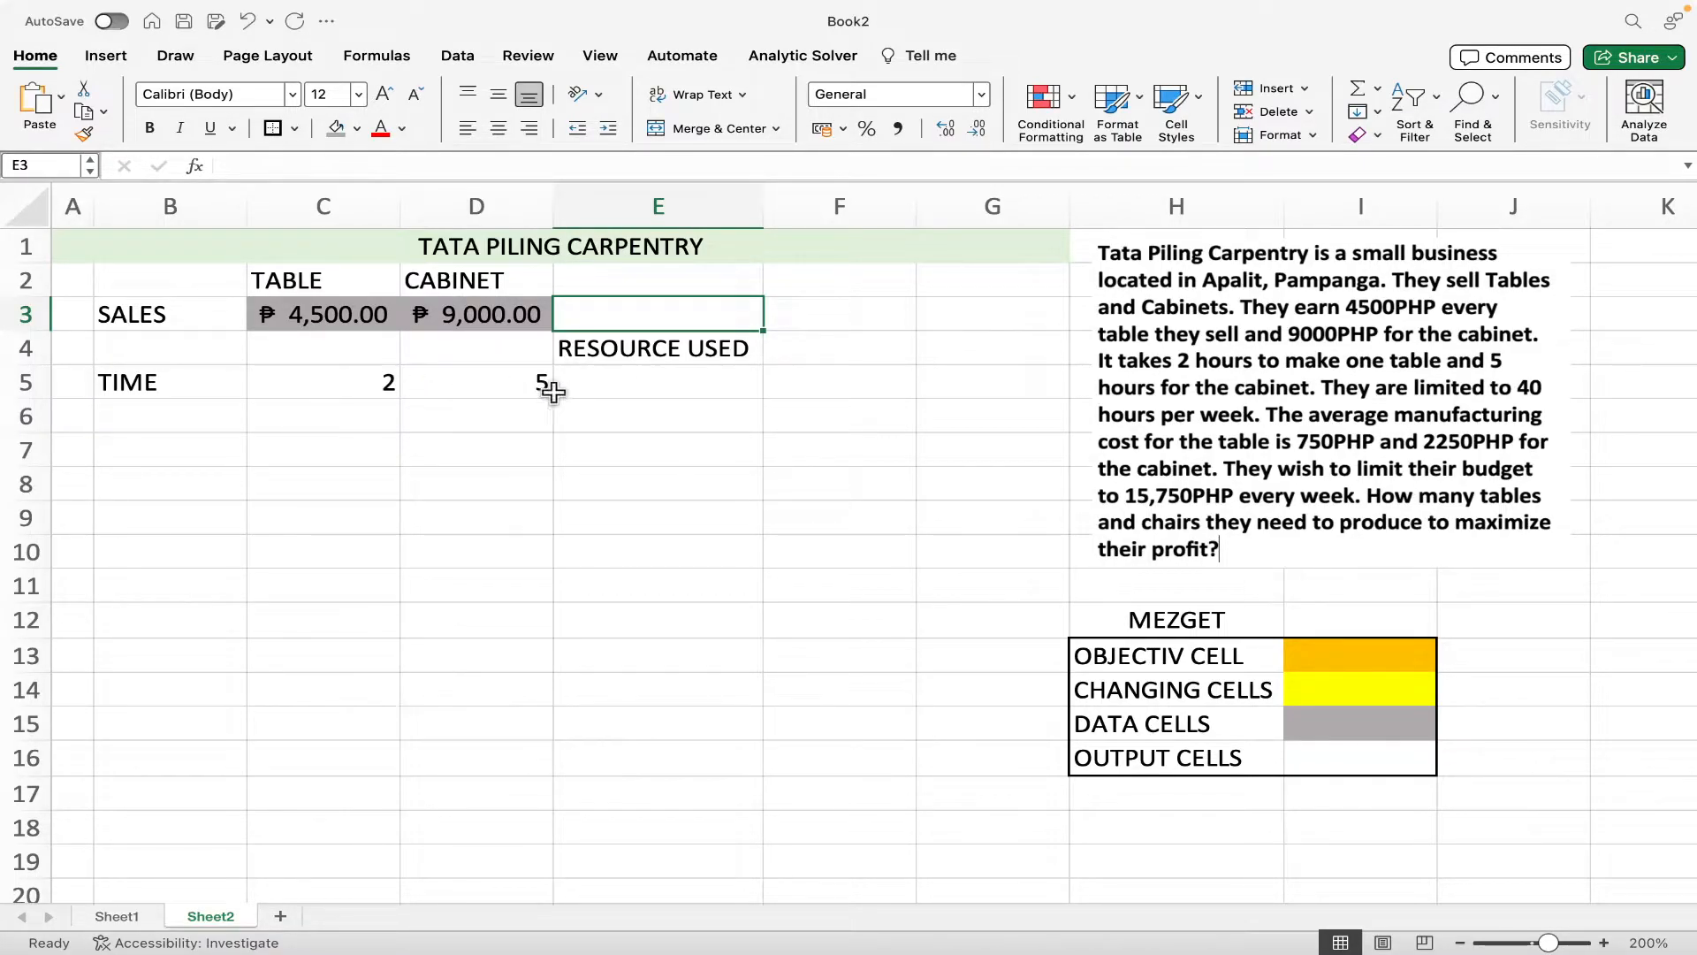
{"action": "left_click", "coordinate": [646, 380]}
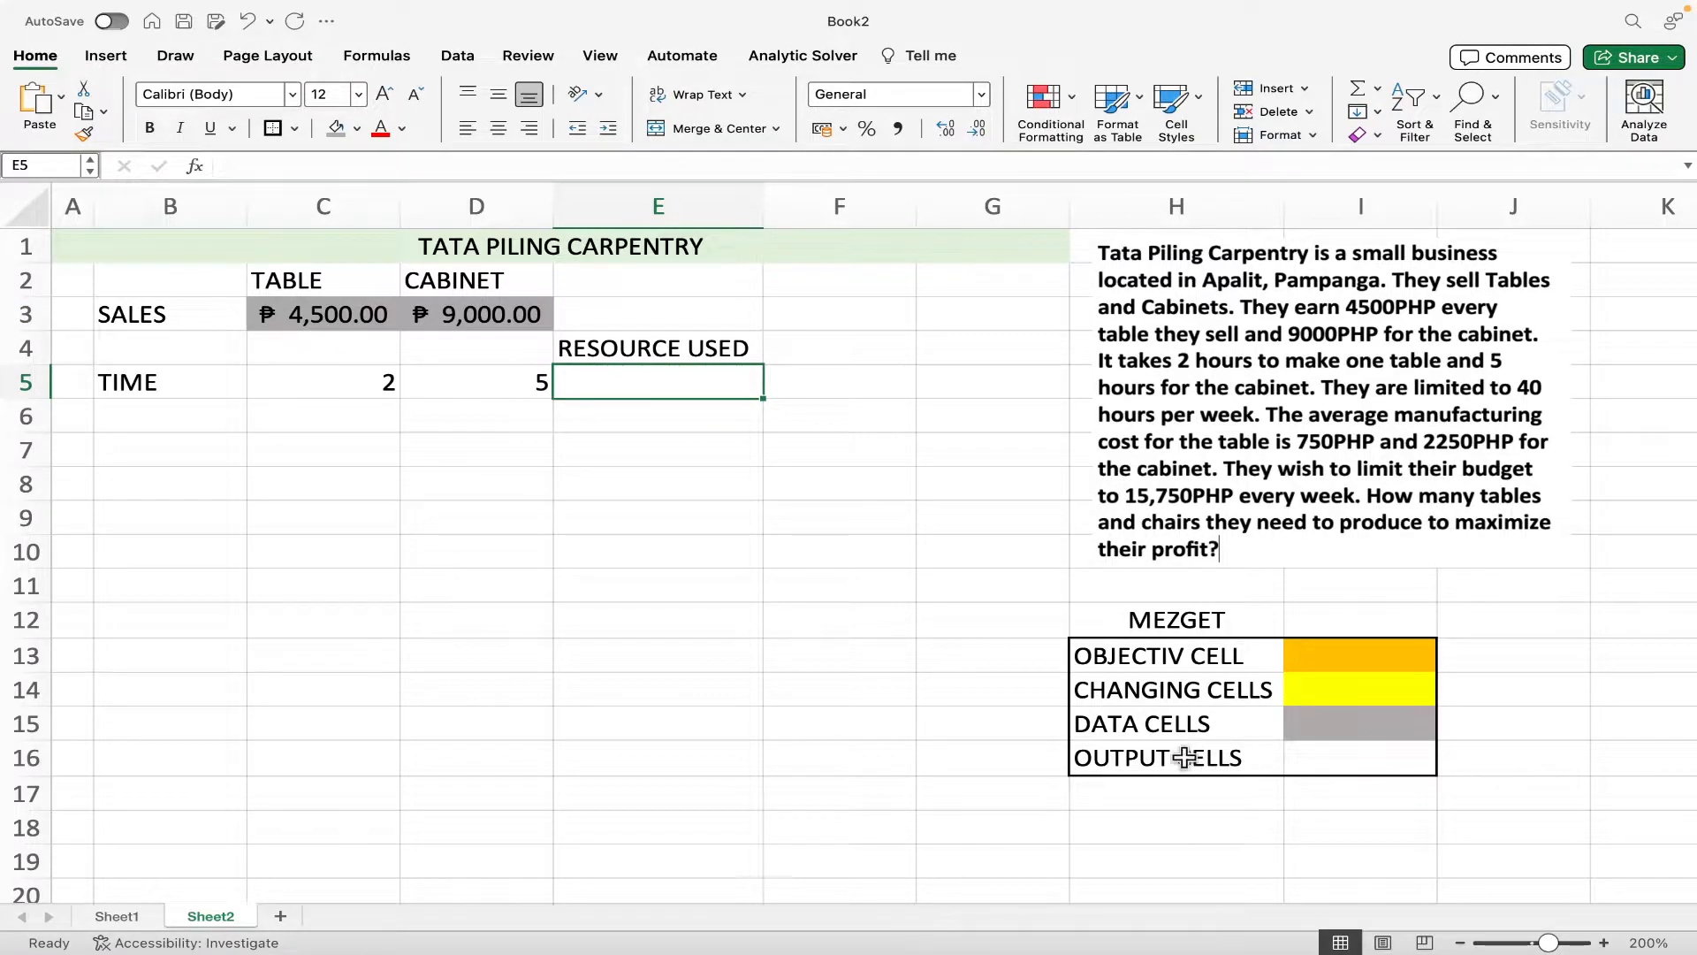
- Narrow column F and enter the <= sign in F5 on the TIME row
{"action": "left_click", "coordinate": [865, 389]}
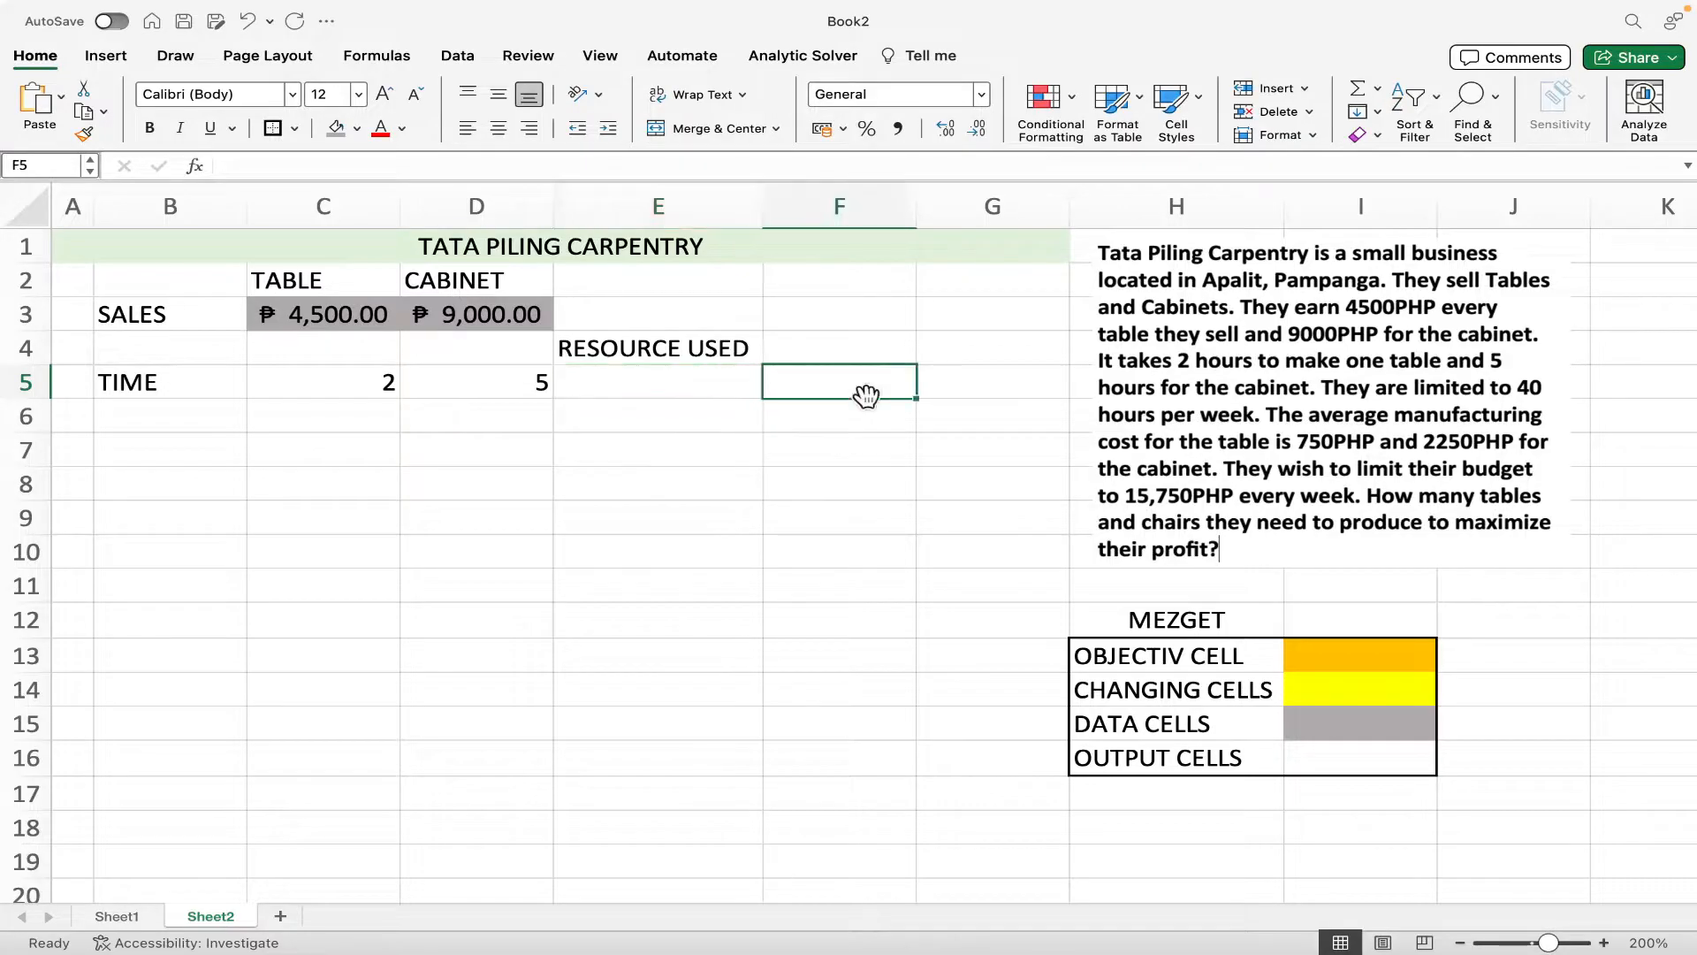
{"action": "left_click_drag", "start_coordinate": [919, 212], "coordinate": [799, 210]}
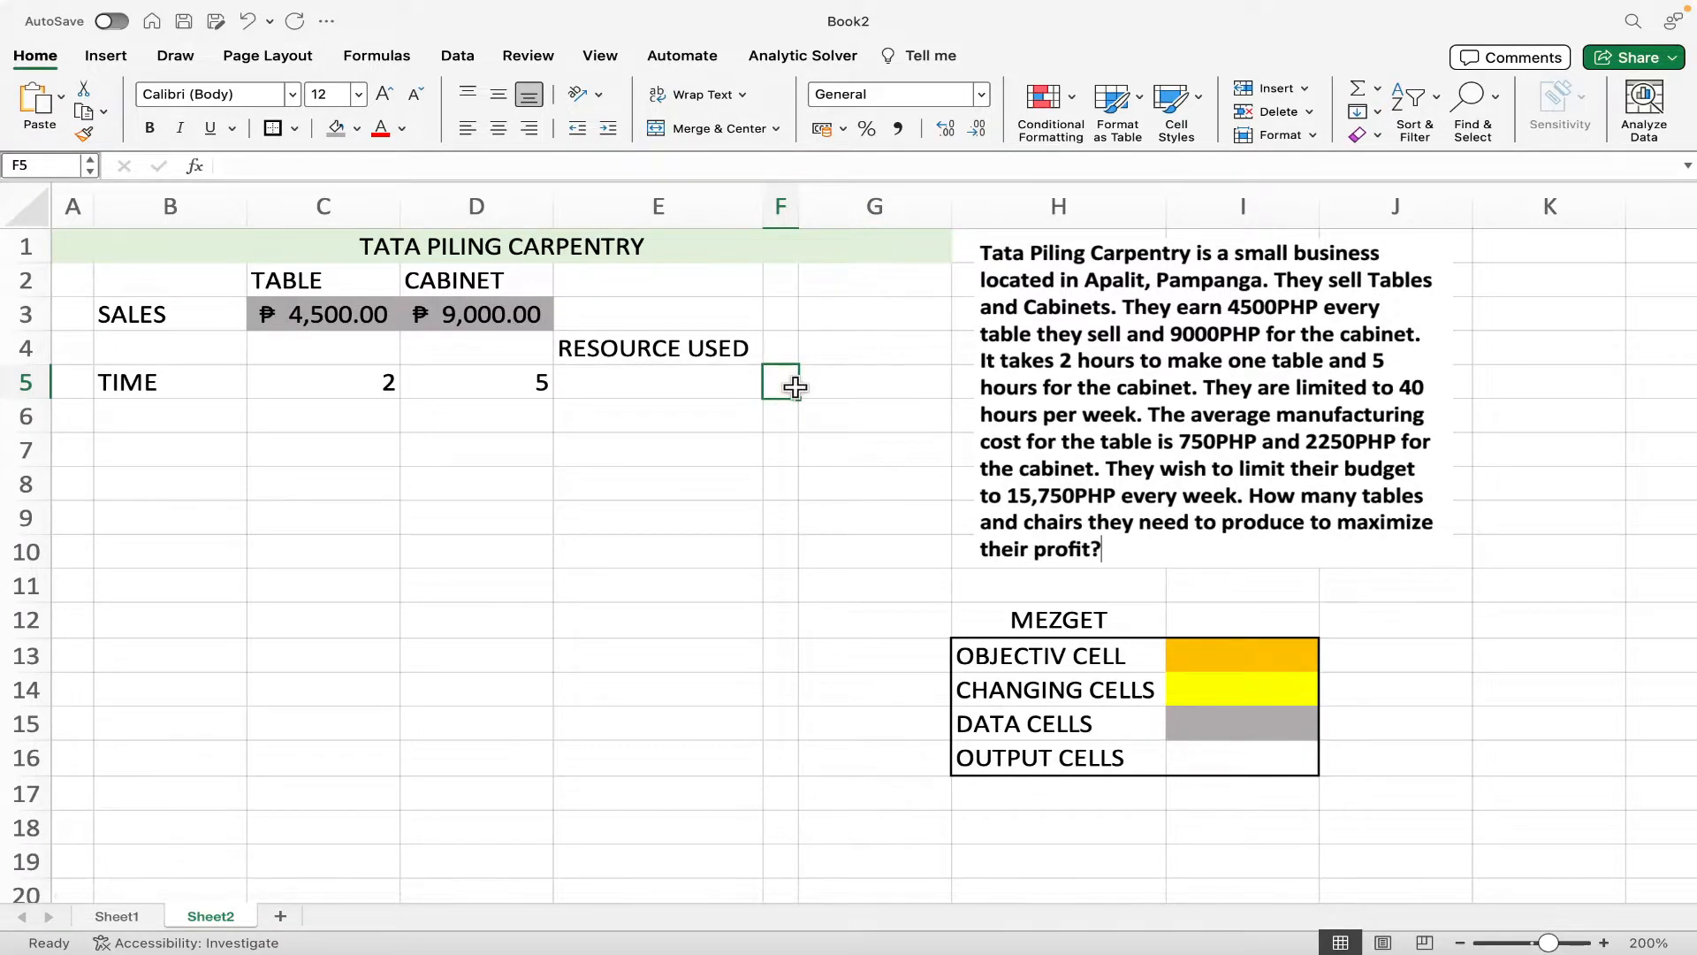
{"action": "type", "text": ",+"}
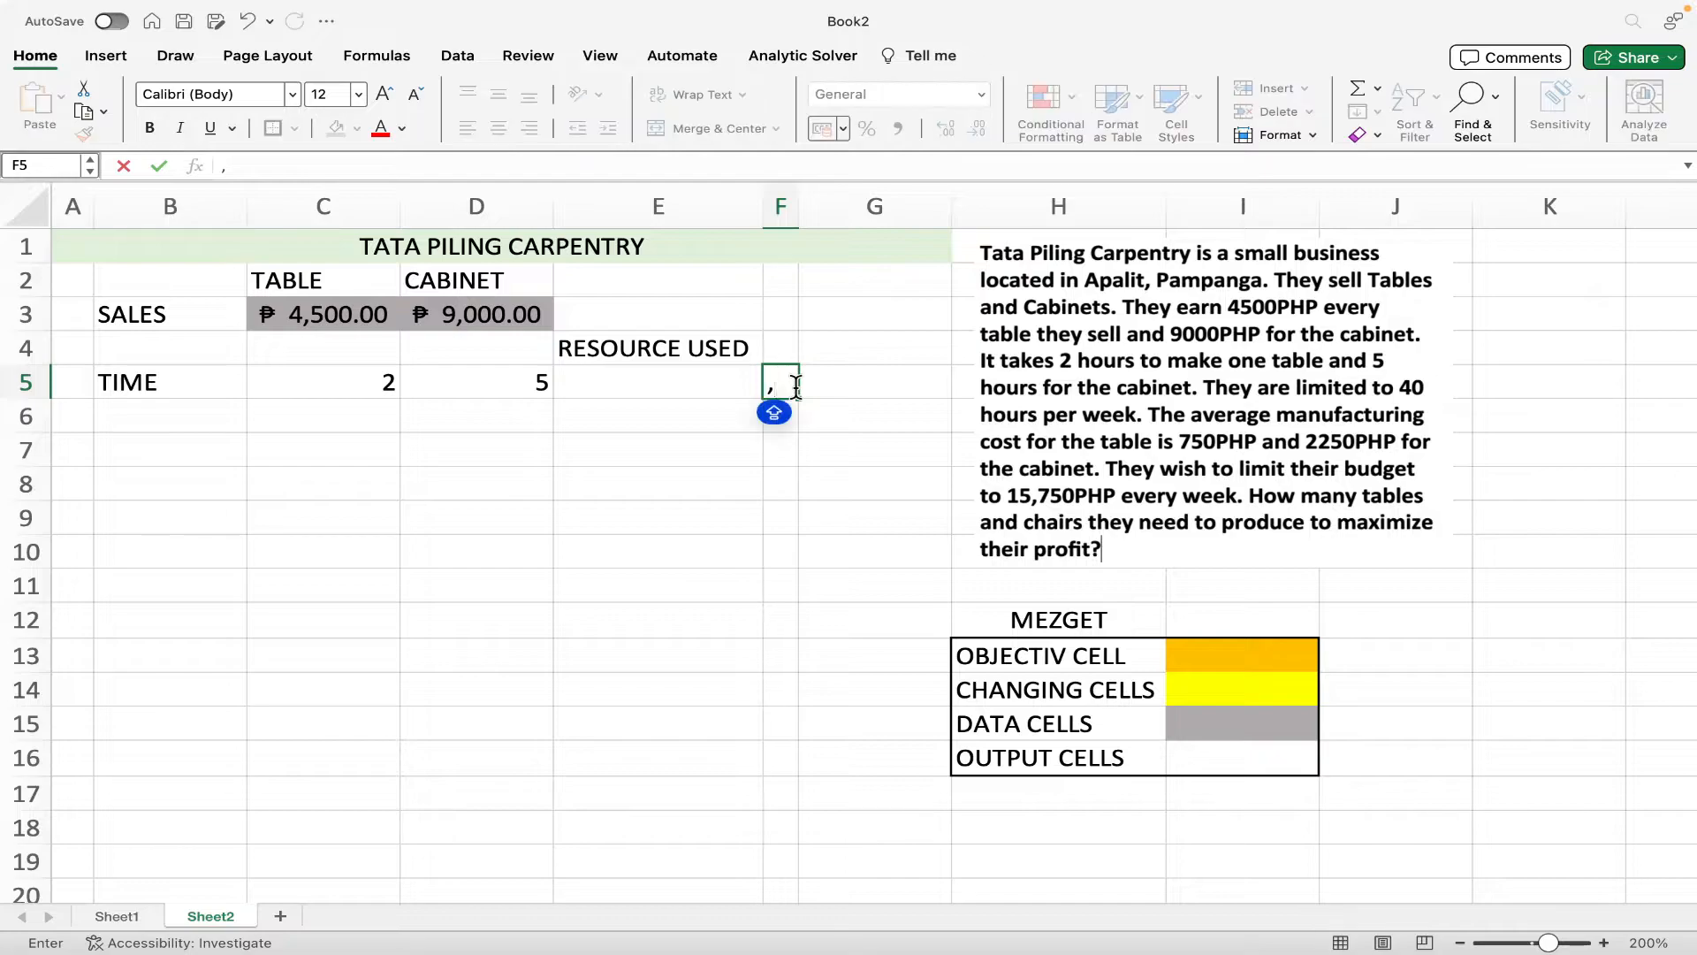
{"action": "key", "text": "Caps_Lock"}
{"action": "type", "text": "<="}
{"action": "key", "text": "F2"}
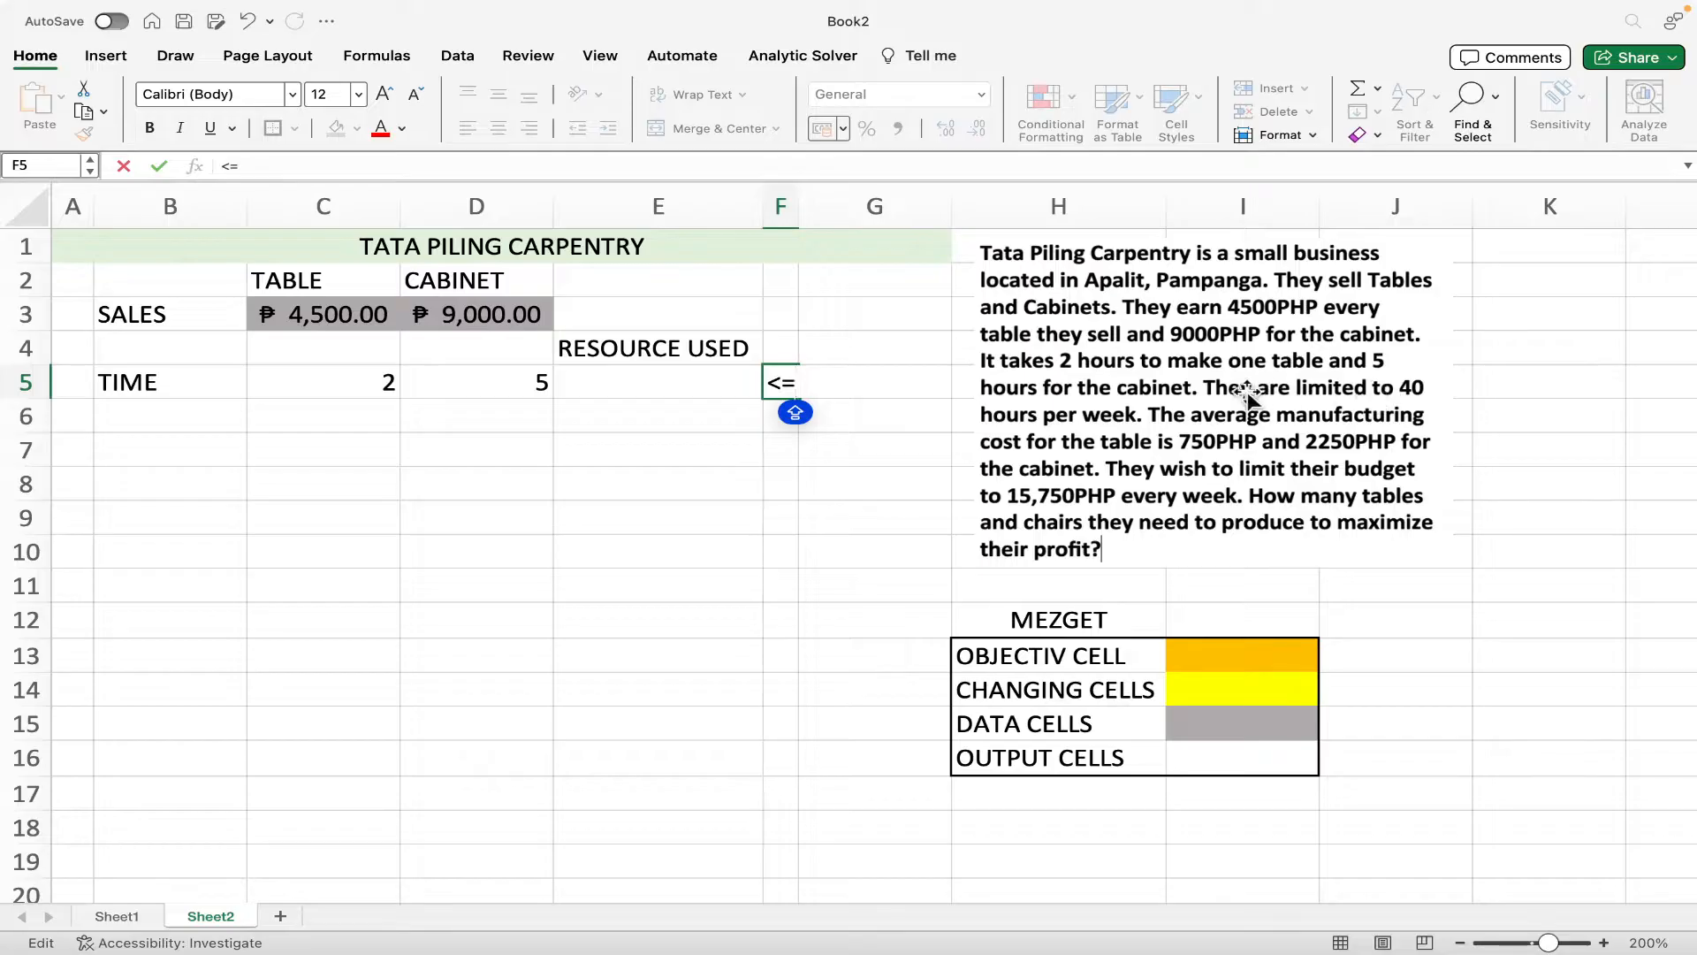
- Enter the weekly time limit of 40 hours in G5
{"action": "left_click", "coordinate": [871, 386]}
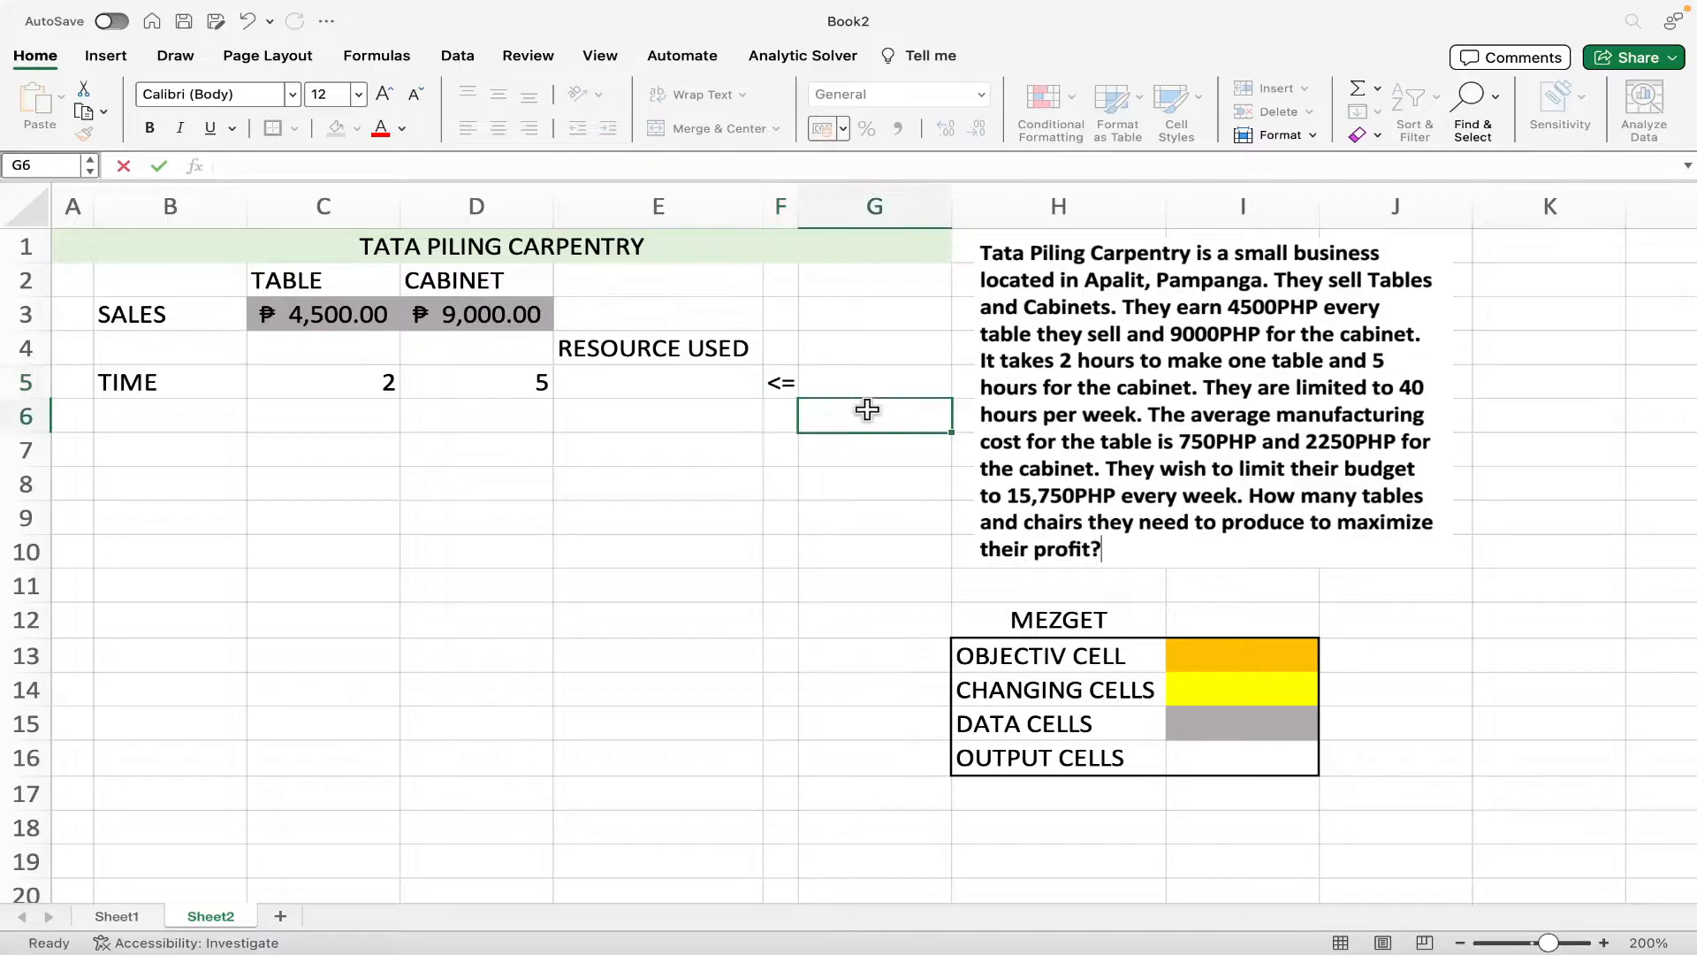
{"action": "type", "text": "40"}
{"action": "key", "text": "Return"}
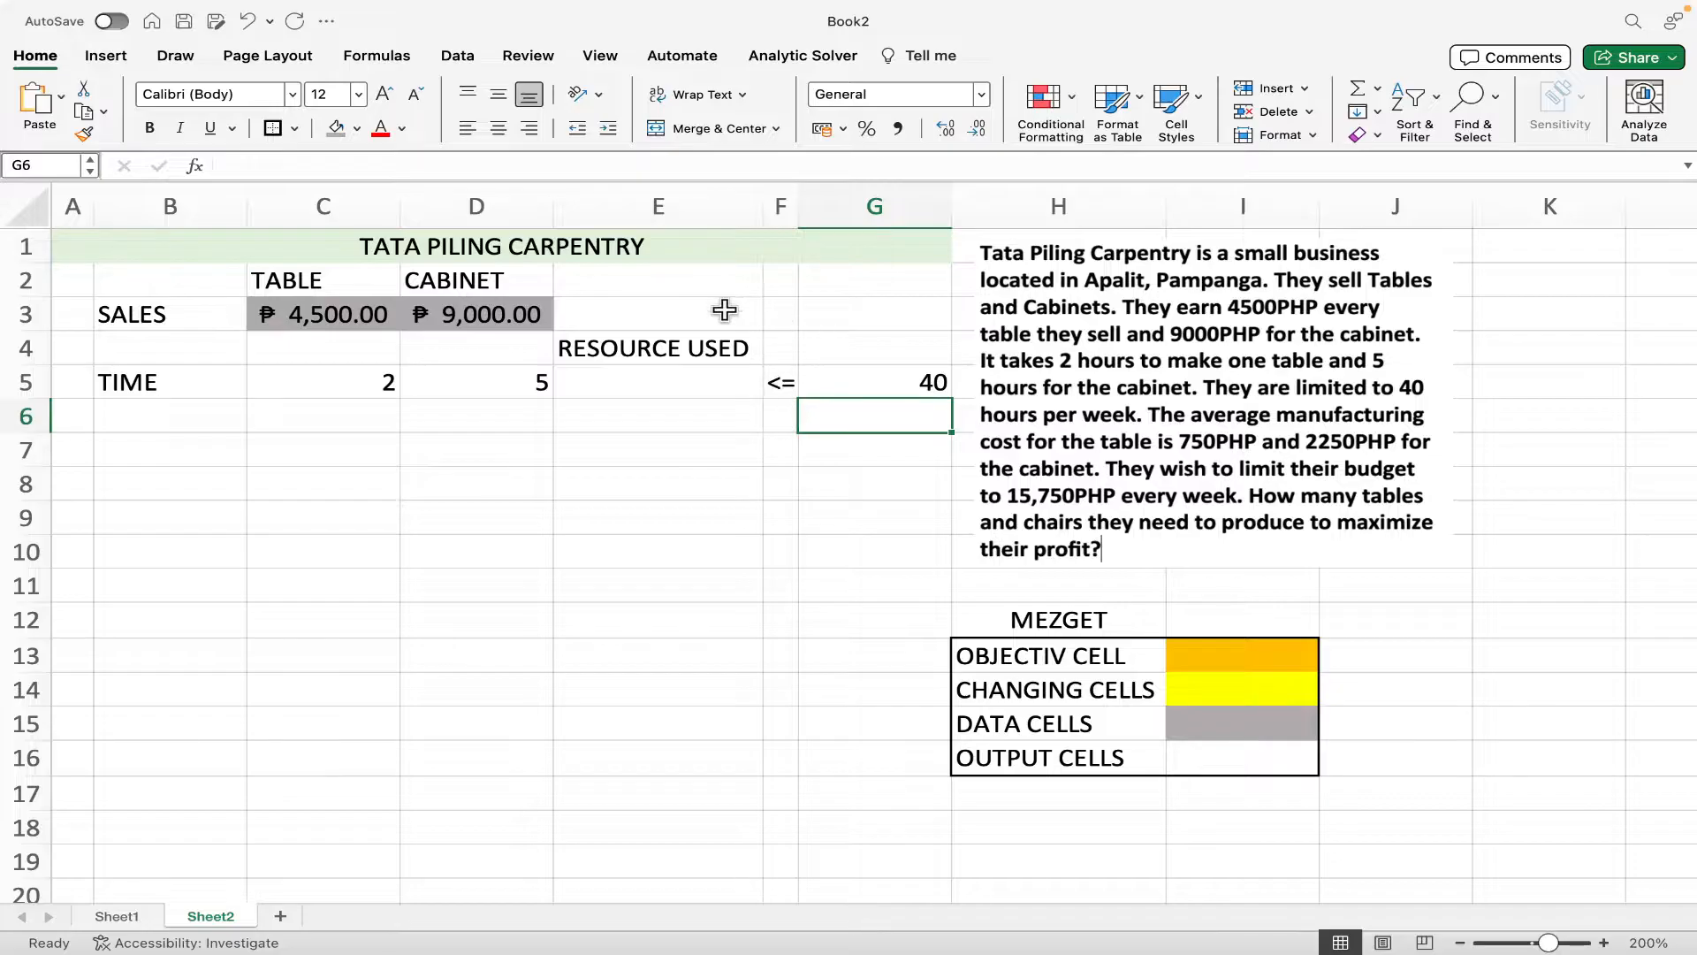
- Fill the TIME values in C5:D5 and the limit in G5 with the data cells' grey
{"action": "left_click_drag", "start_coordinate": [298, 386], "coordinate": [429, 382]}
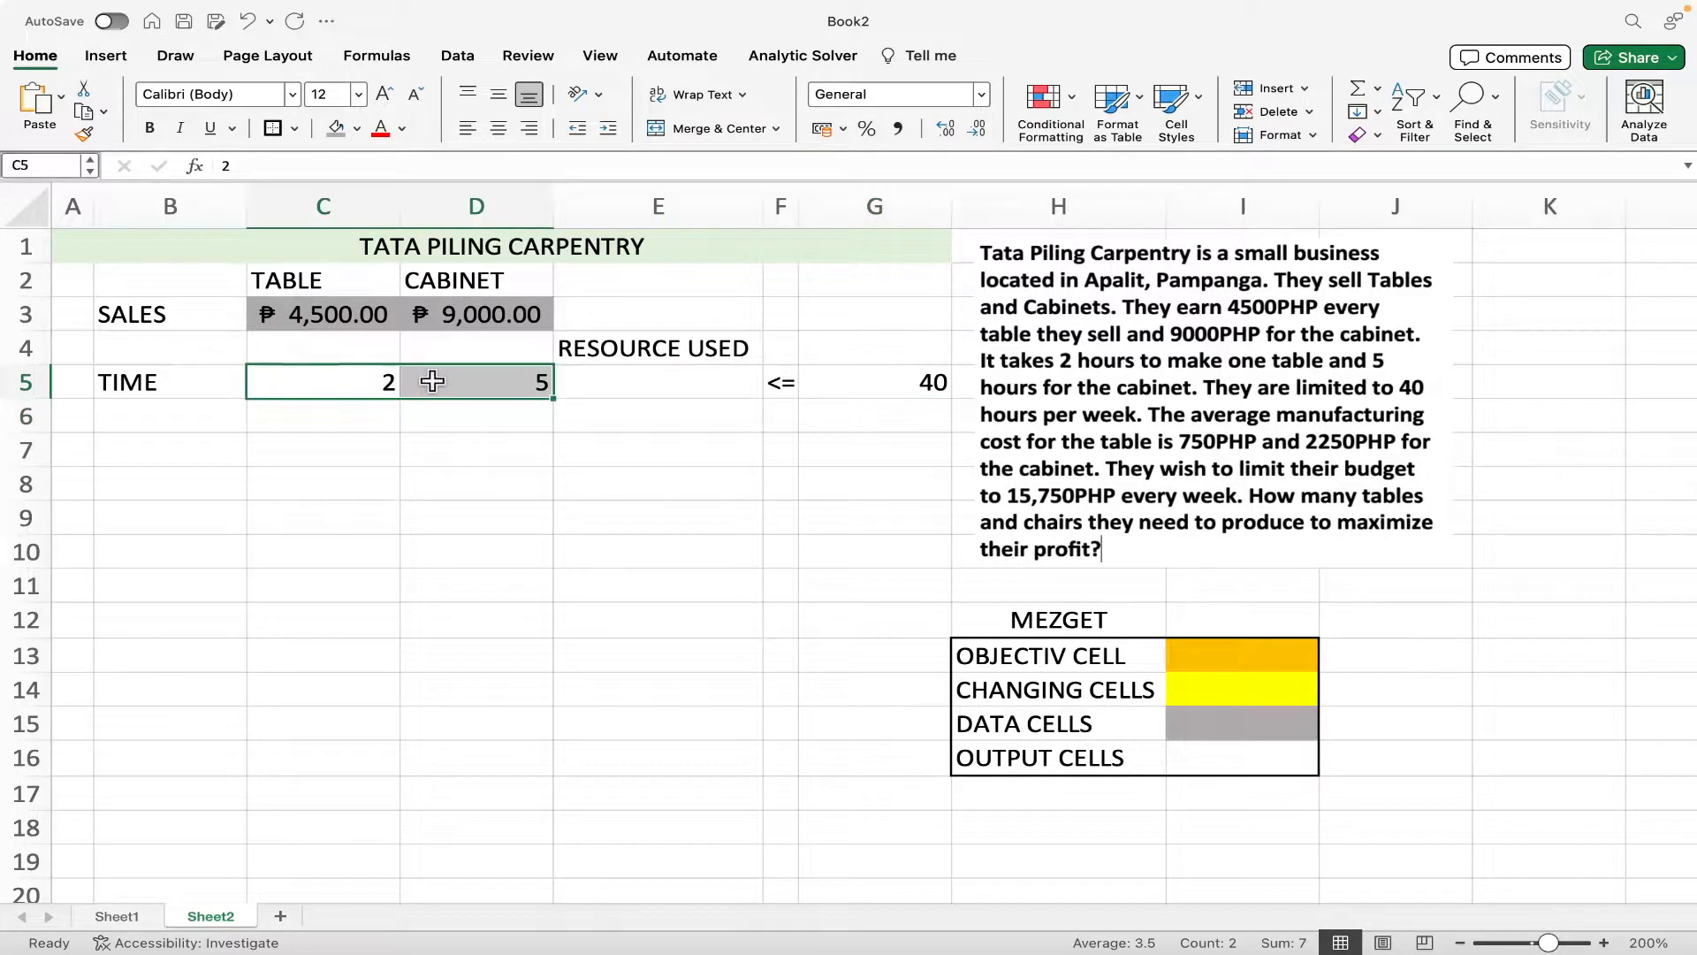
{"action": "left_click", "coordinate": [334, 128]}
{"action": "left_click", "coordinate": [871, 382]}
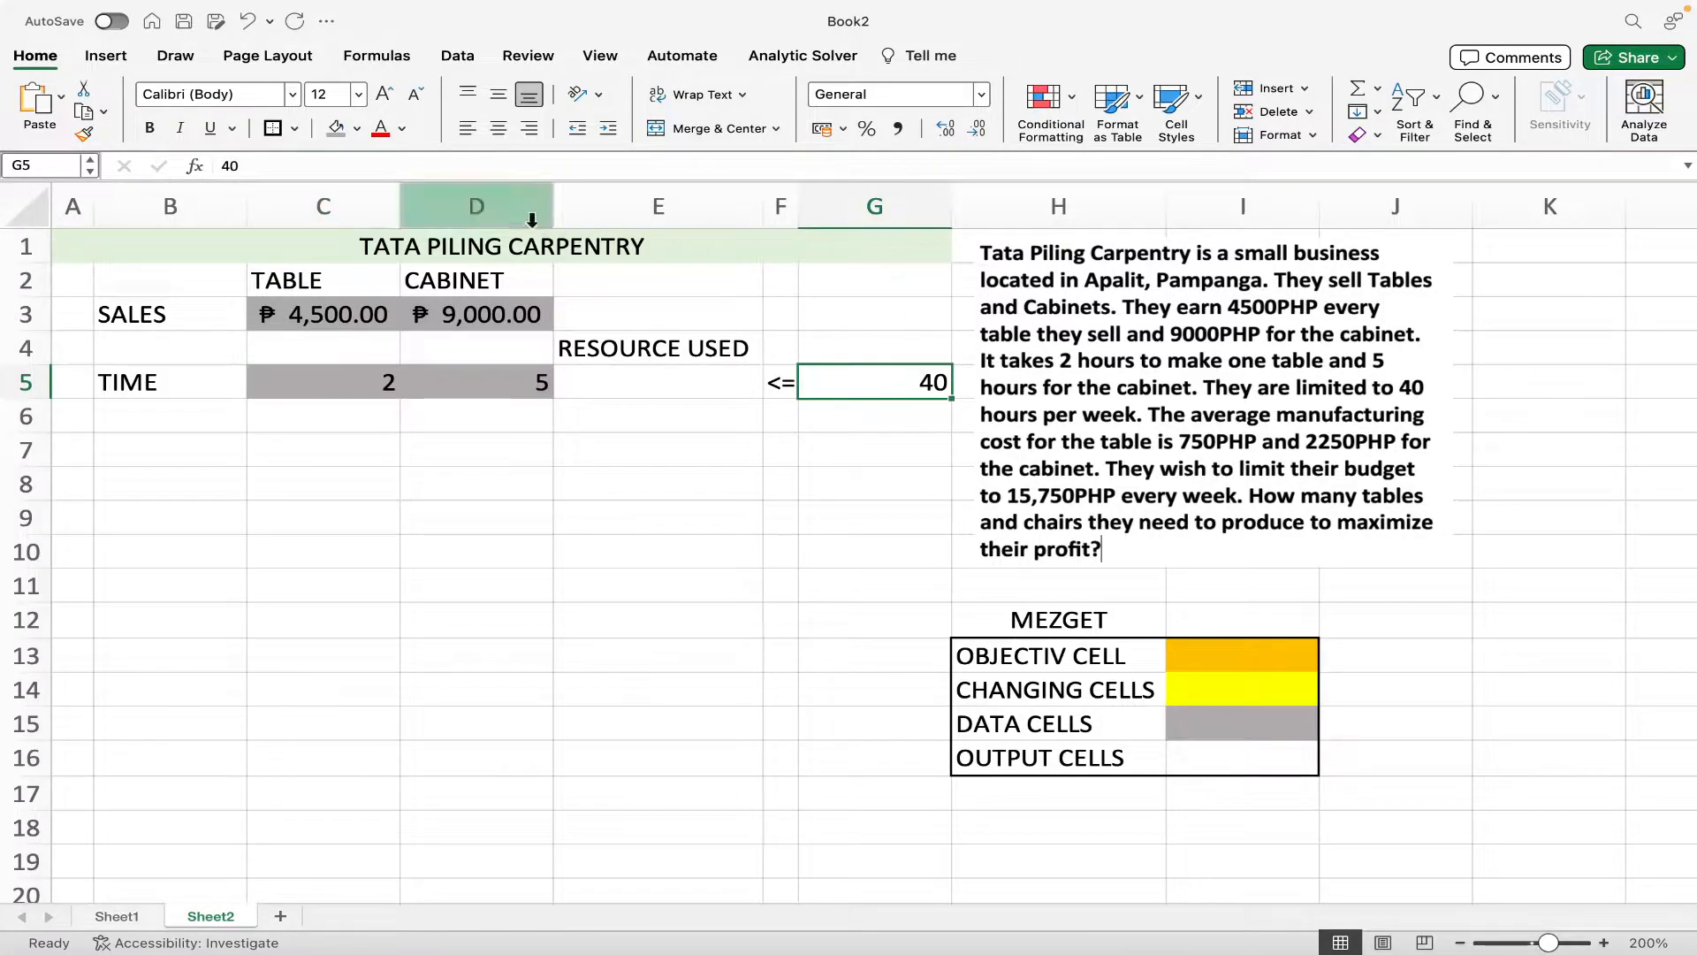
{"action": "left_click", "coordinate": [334, 128]}
- Examine the resource-used cell E5 and the time limit in G5 against the cell types in the colour legend
{"action": "left_click", "coordinate": [609, 389]}
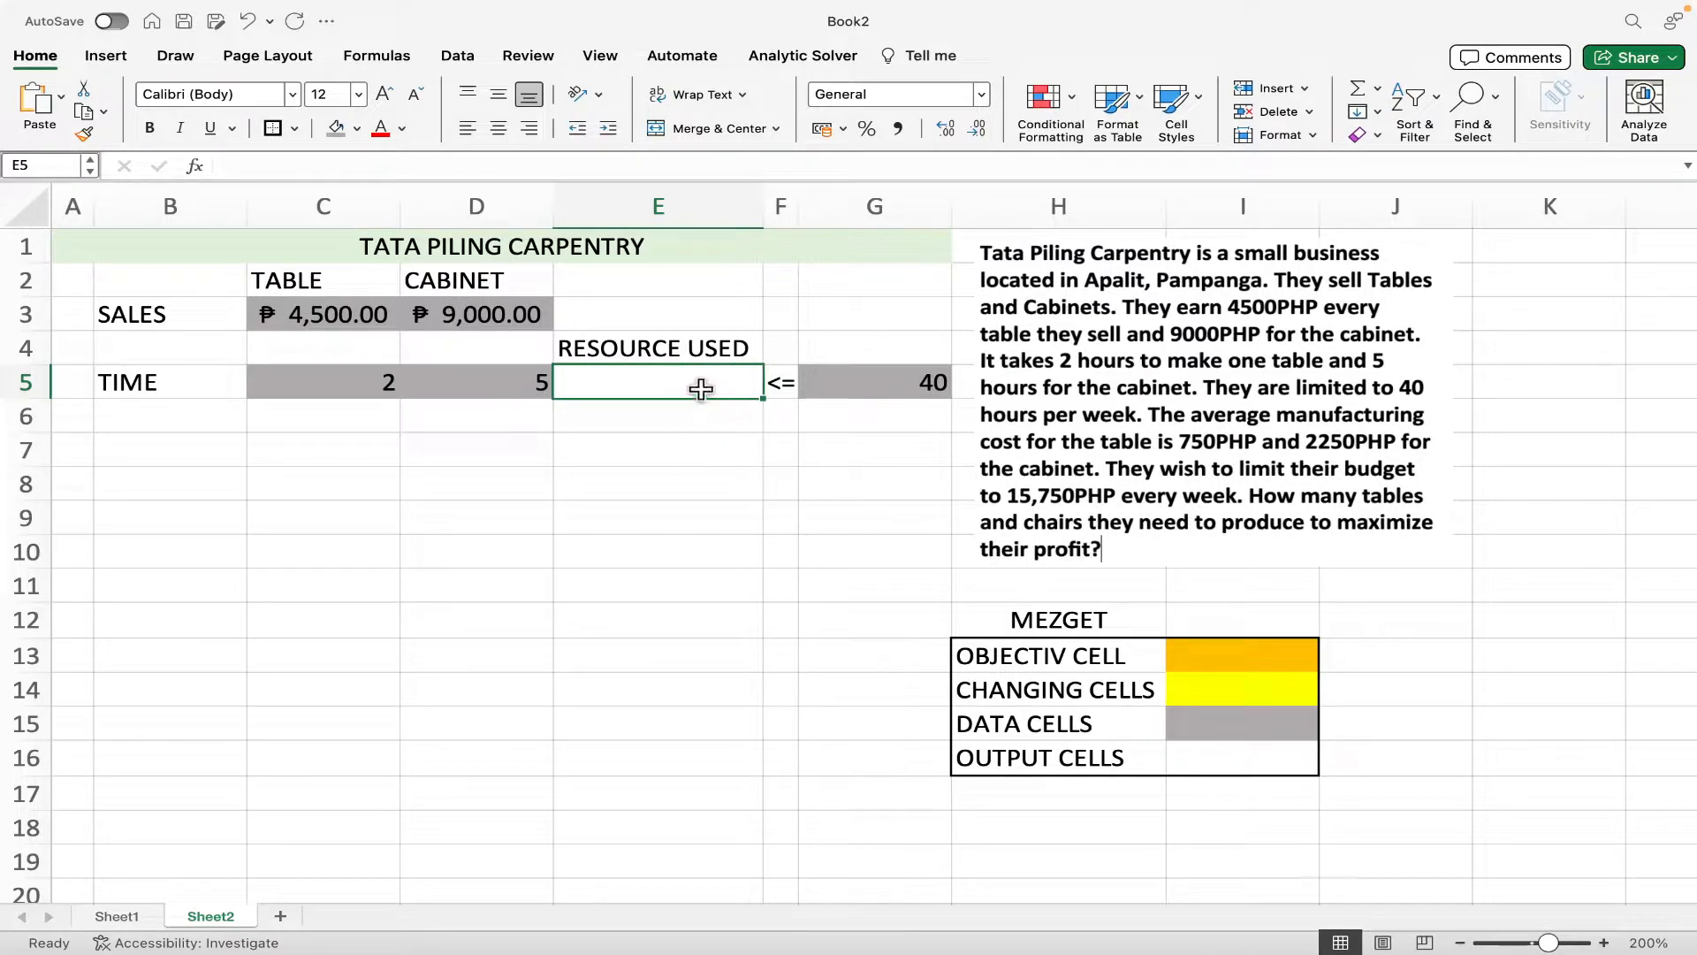
{"action": "left_click", "coordinate": [878, 383]}
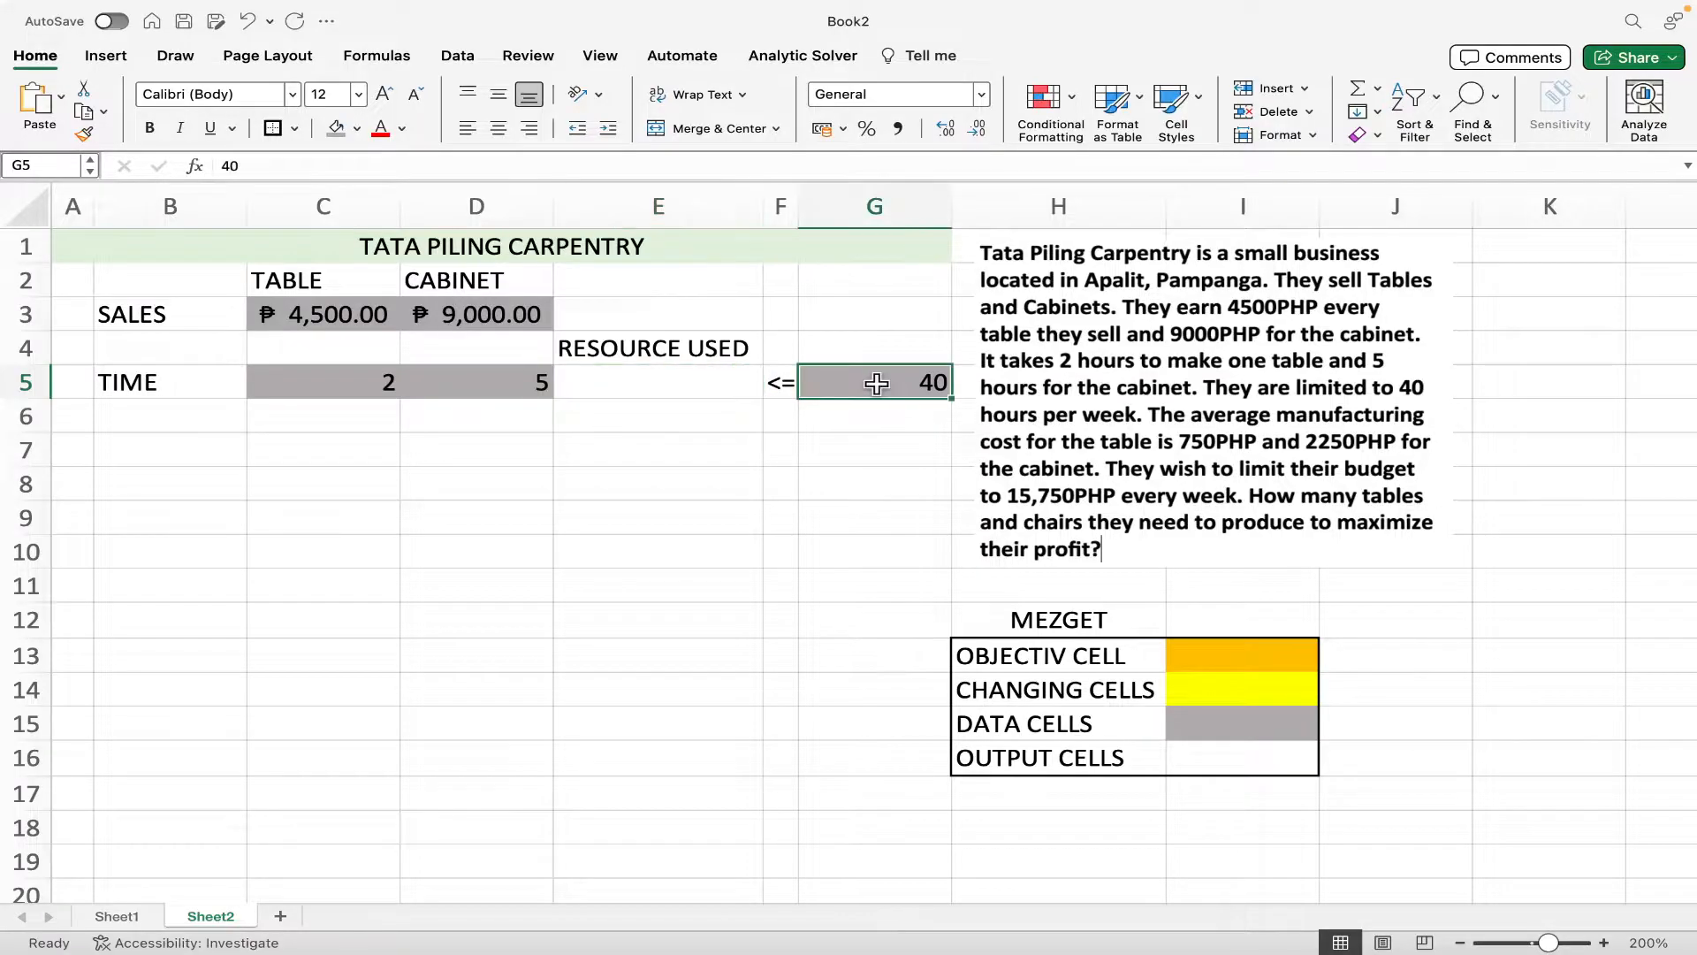
{"action": "left_click", "coordinate": [697, 380]}
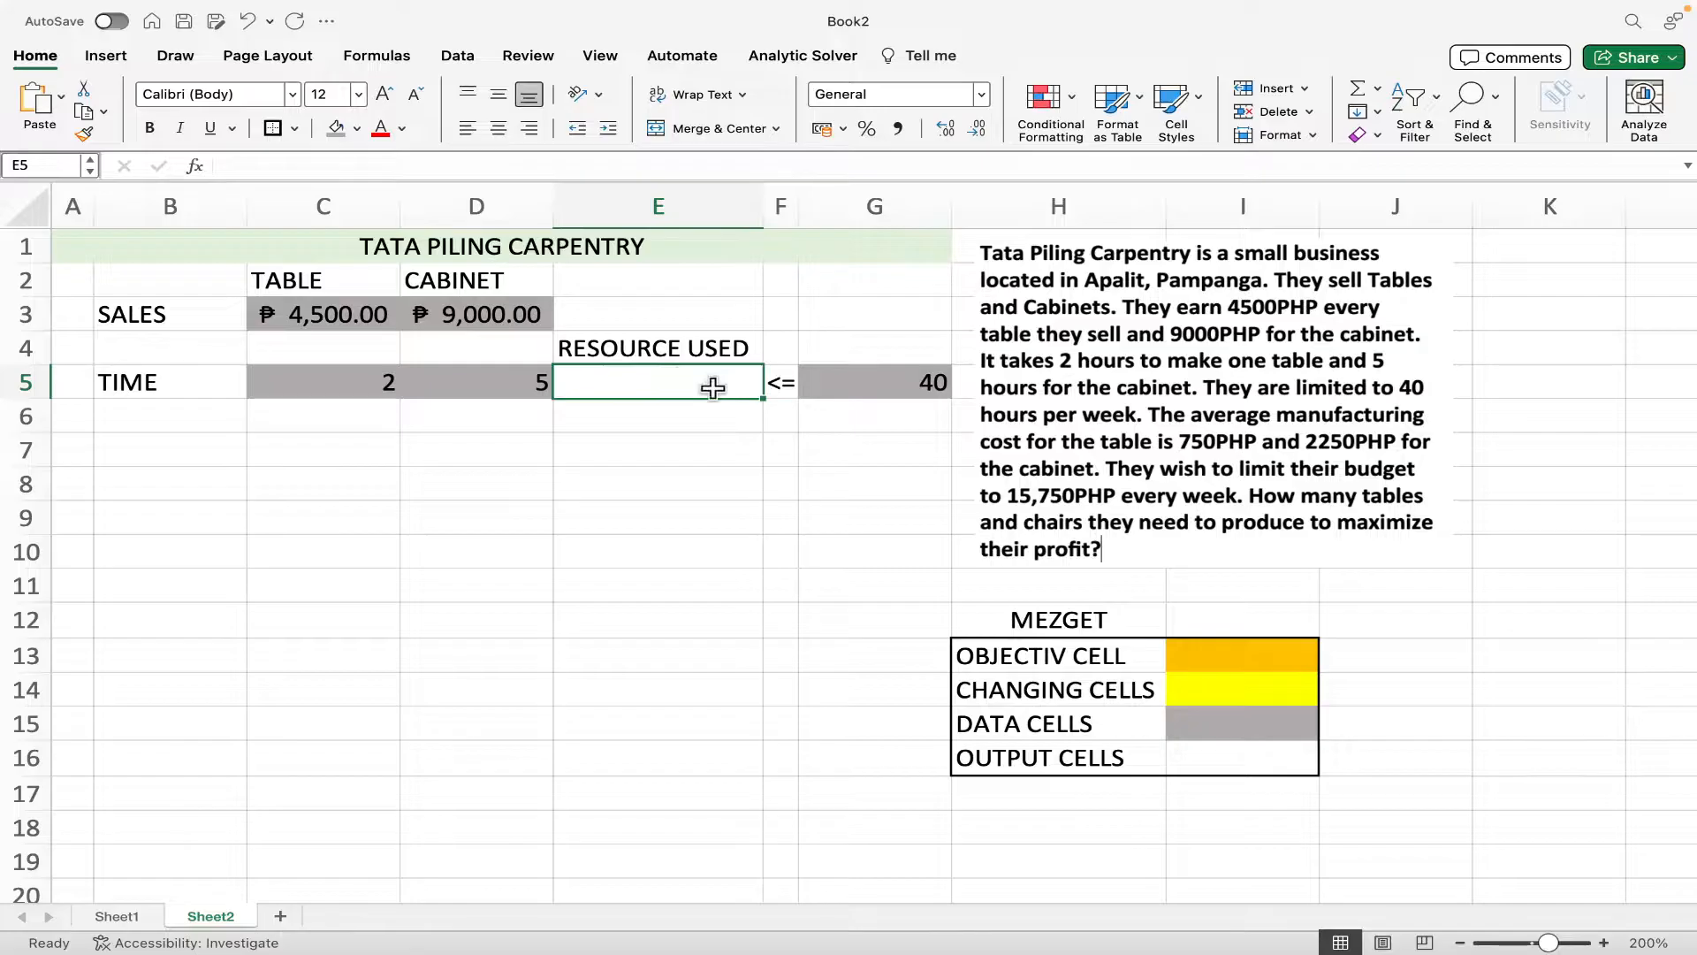
{"action": "left_click", "coordinate": [877, 381]}
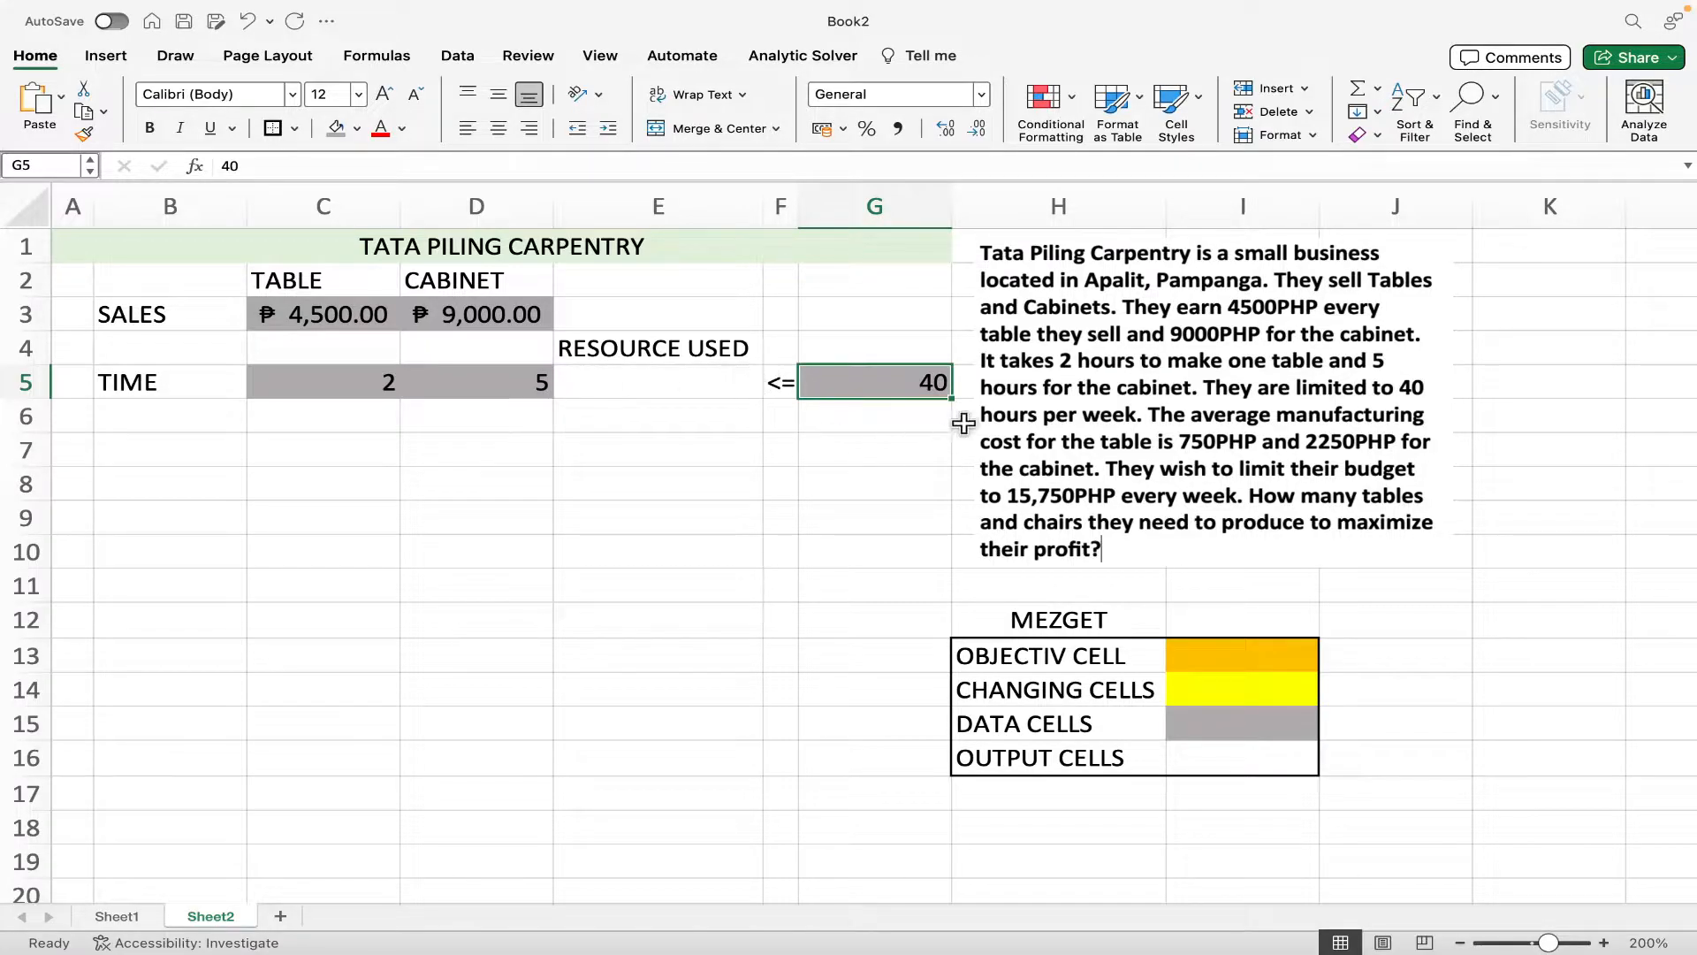
{"action": "left_click", "coordinate": [1130, 652]}
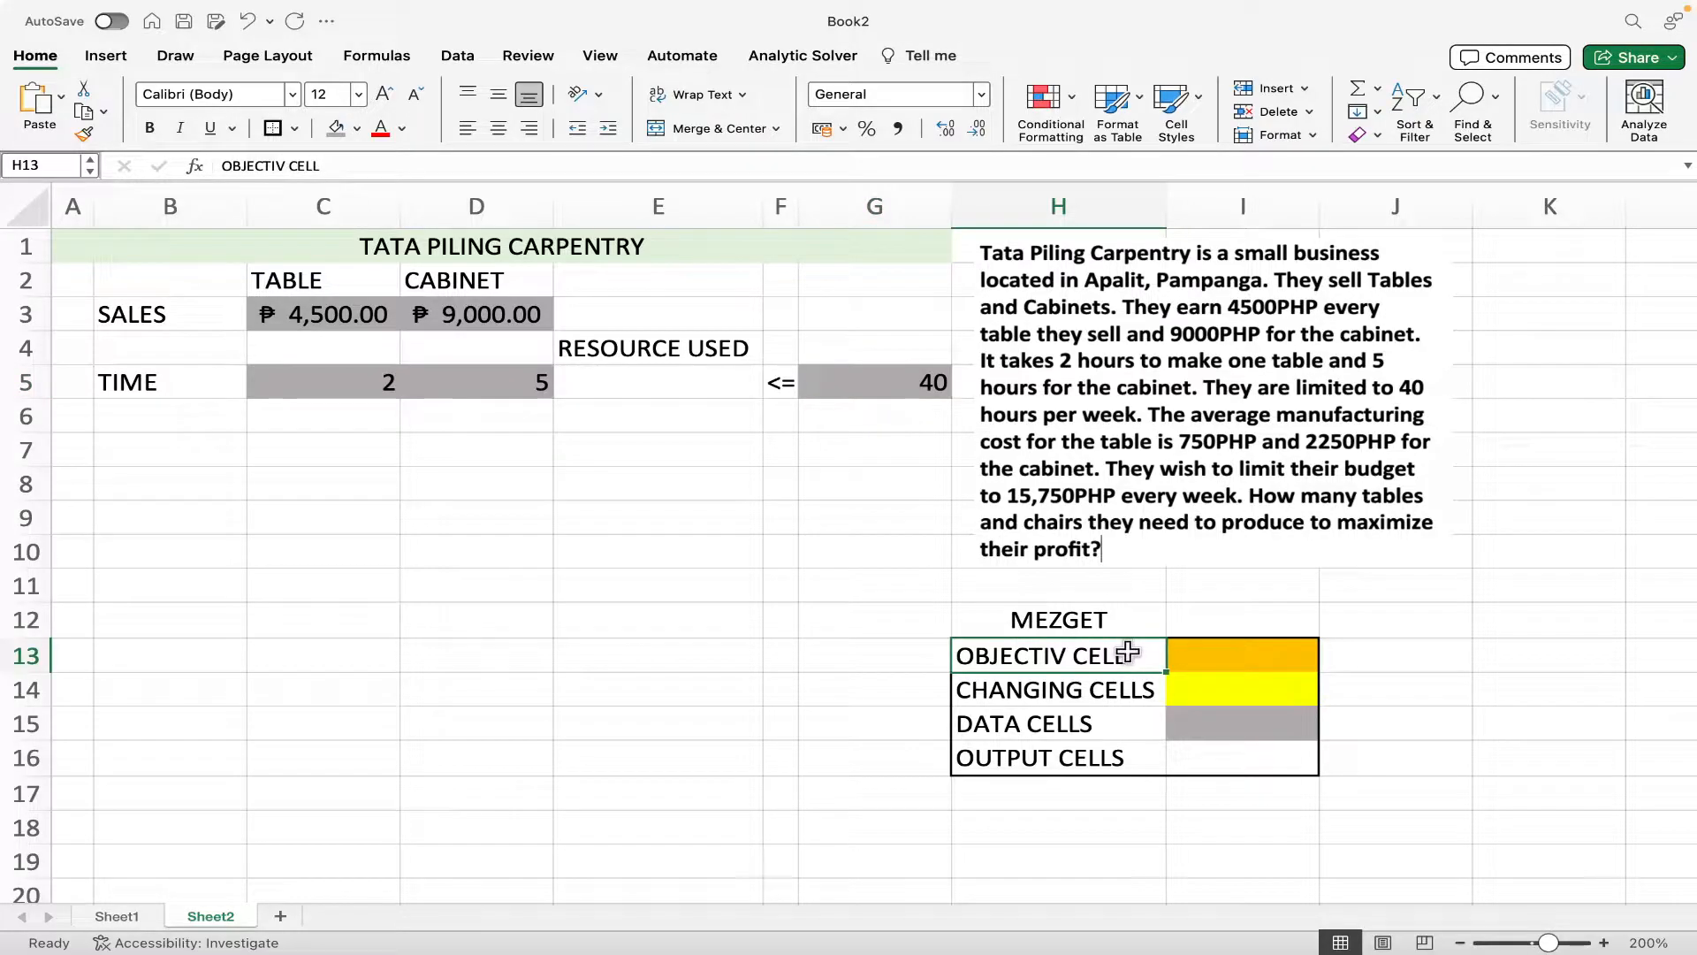
{"action": "left_click", "coordinate": [1106, 757]}
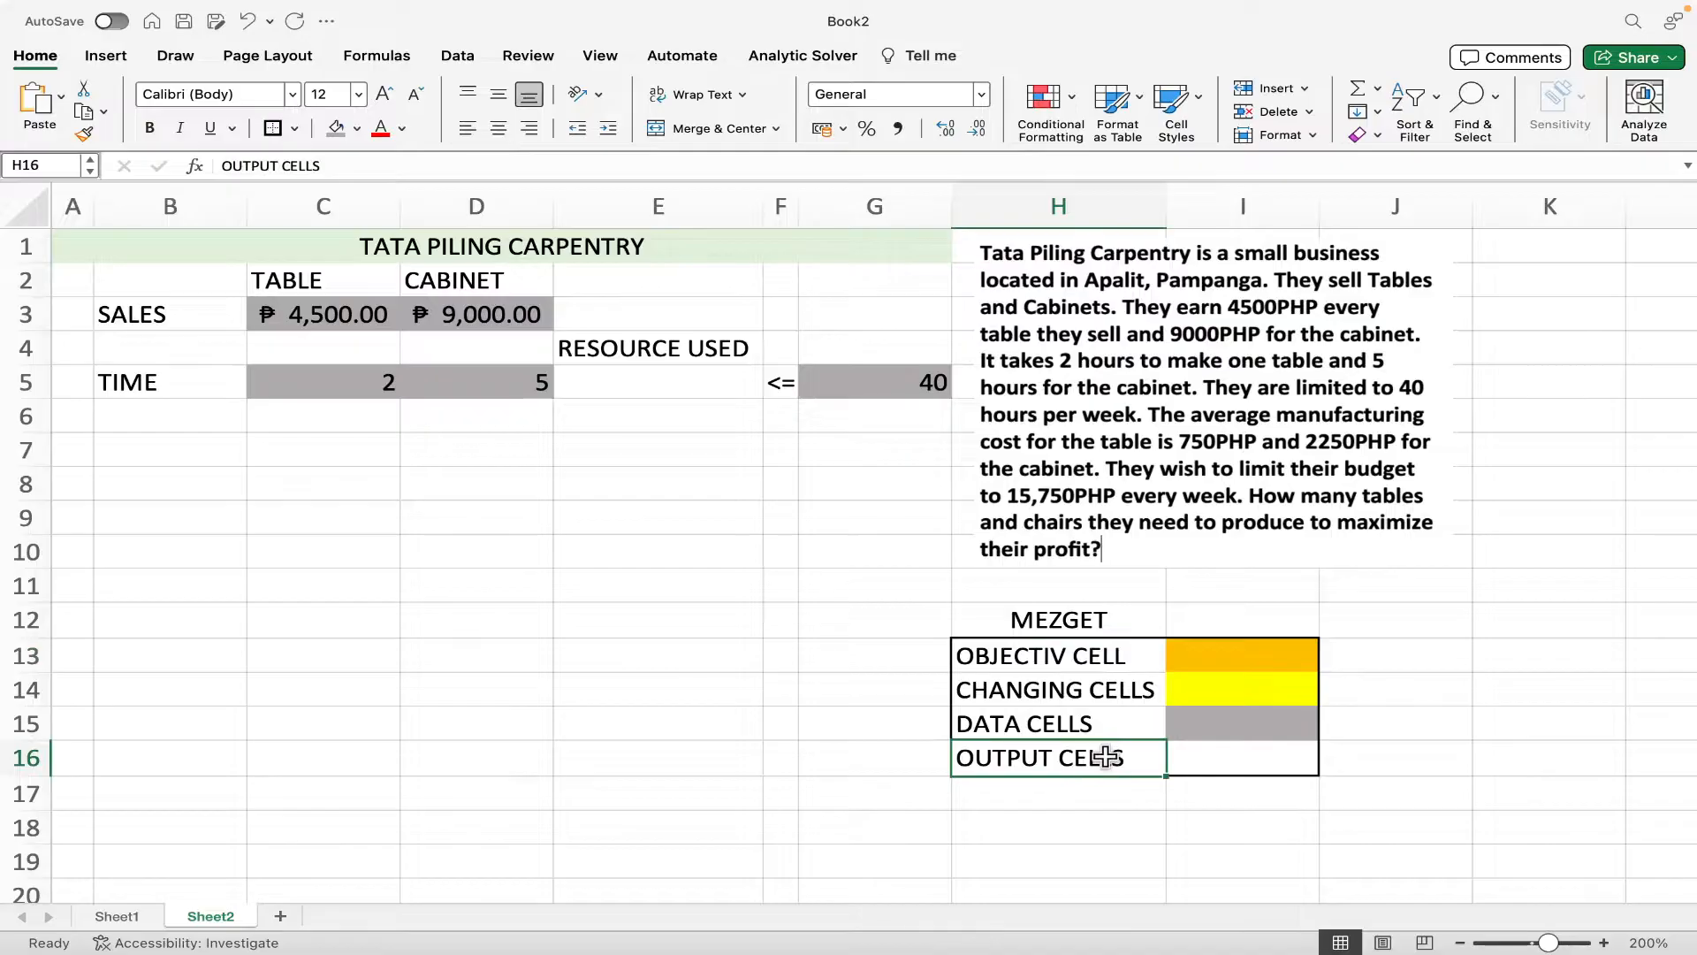
{"action": "left_click", "coordinate": [1114, 699]}
{"action": "left_click_drag", "start_coordinate": [1112, 697], "coordinate": [1270, 689]}
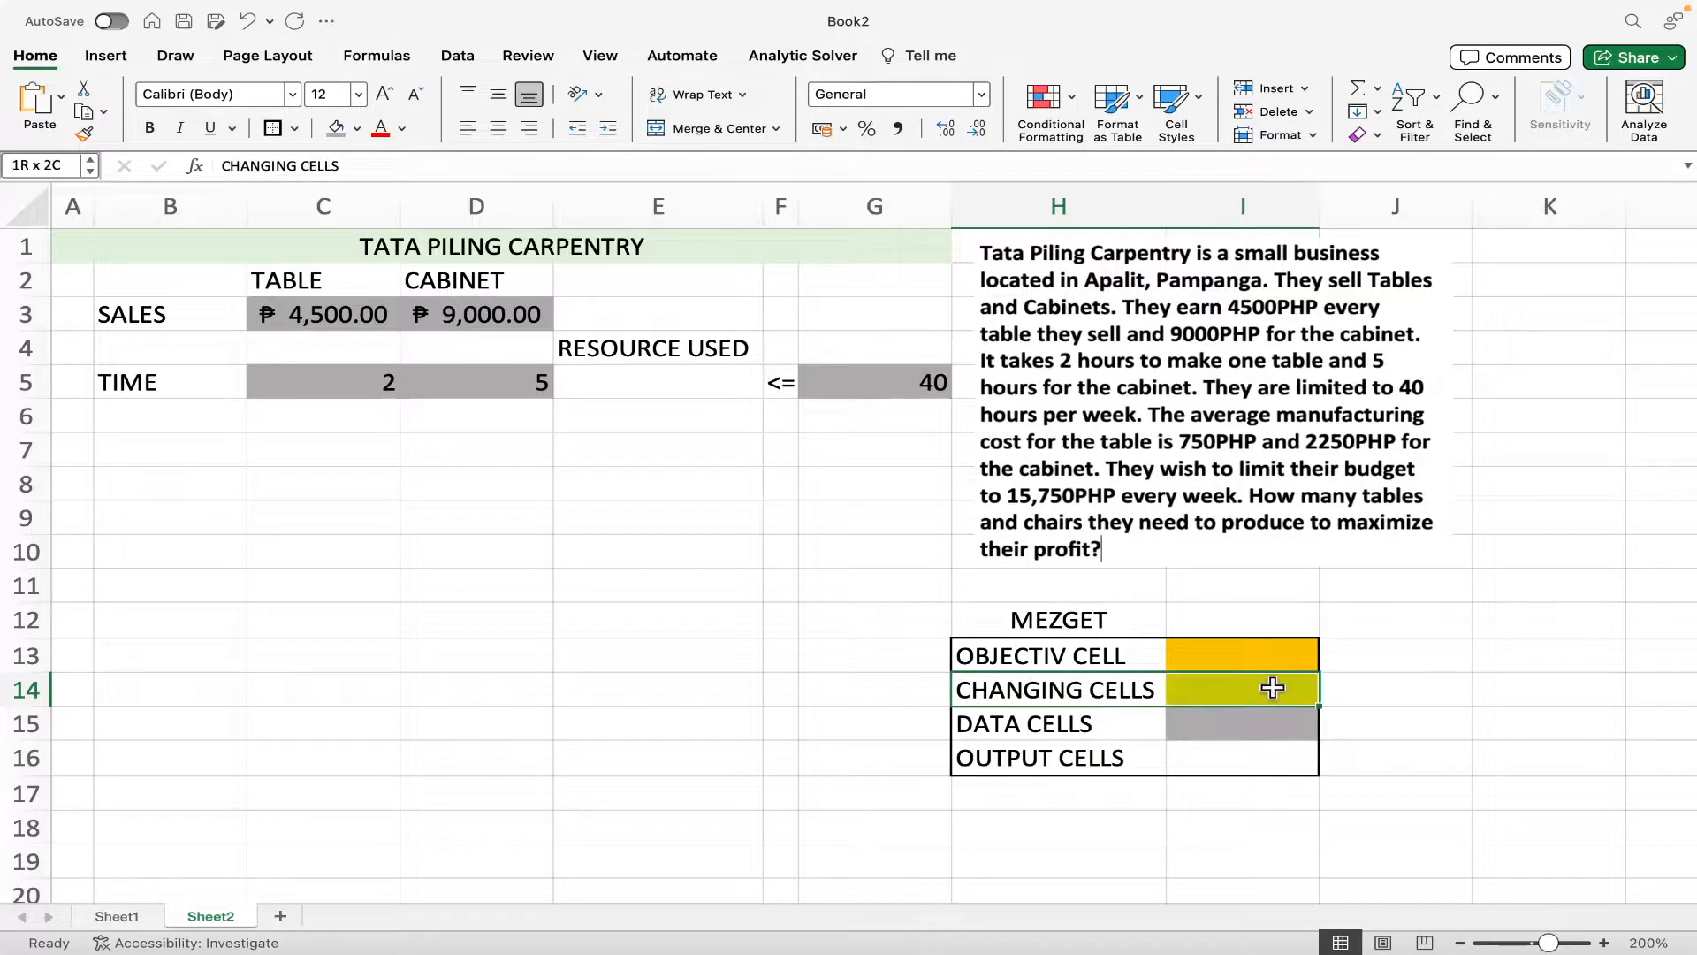
{"action": "left_click_drag", "start_coordinate": [1105, 721], "coordinate": [1242, 724]}
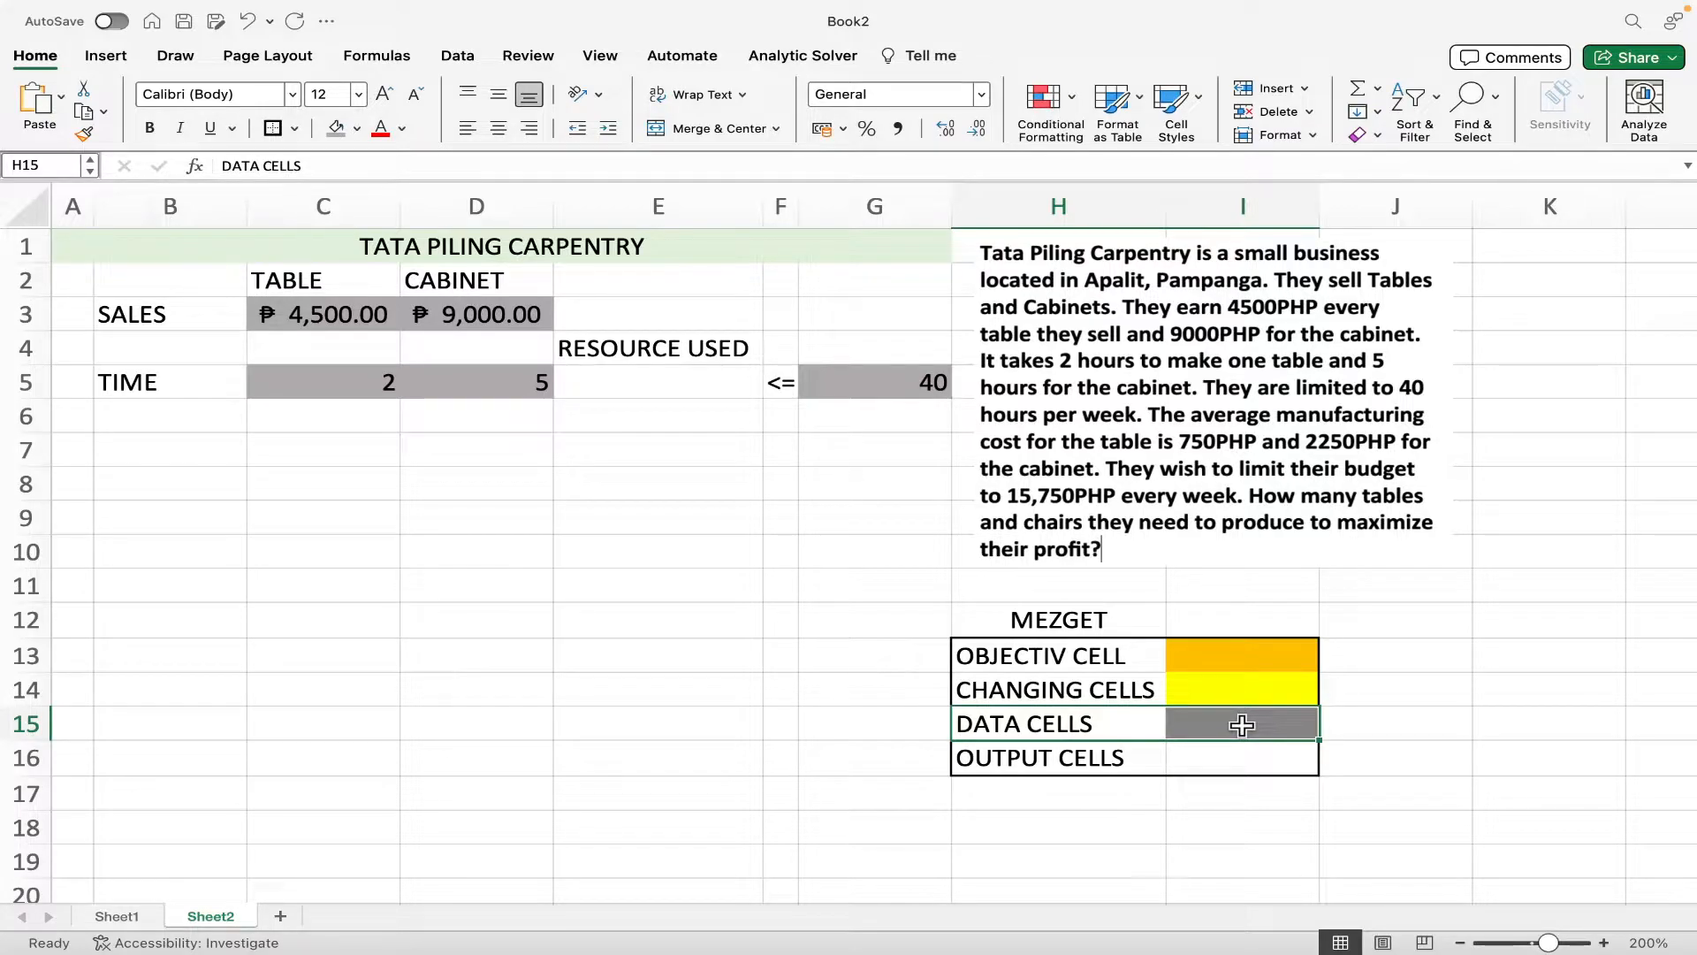
{"action": "left_click", "coordinate": [724, 375]}
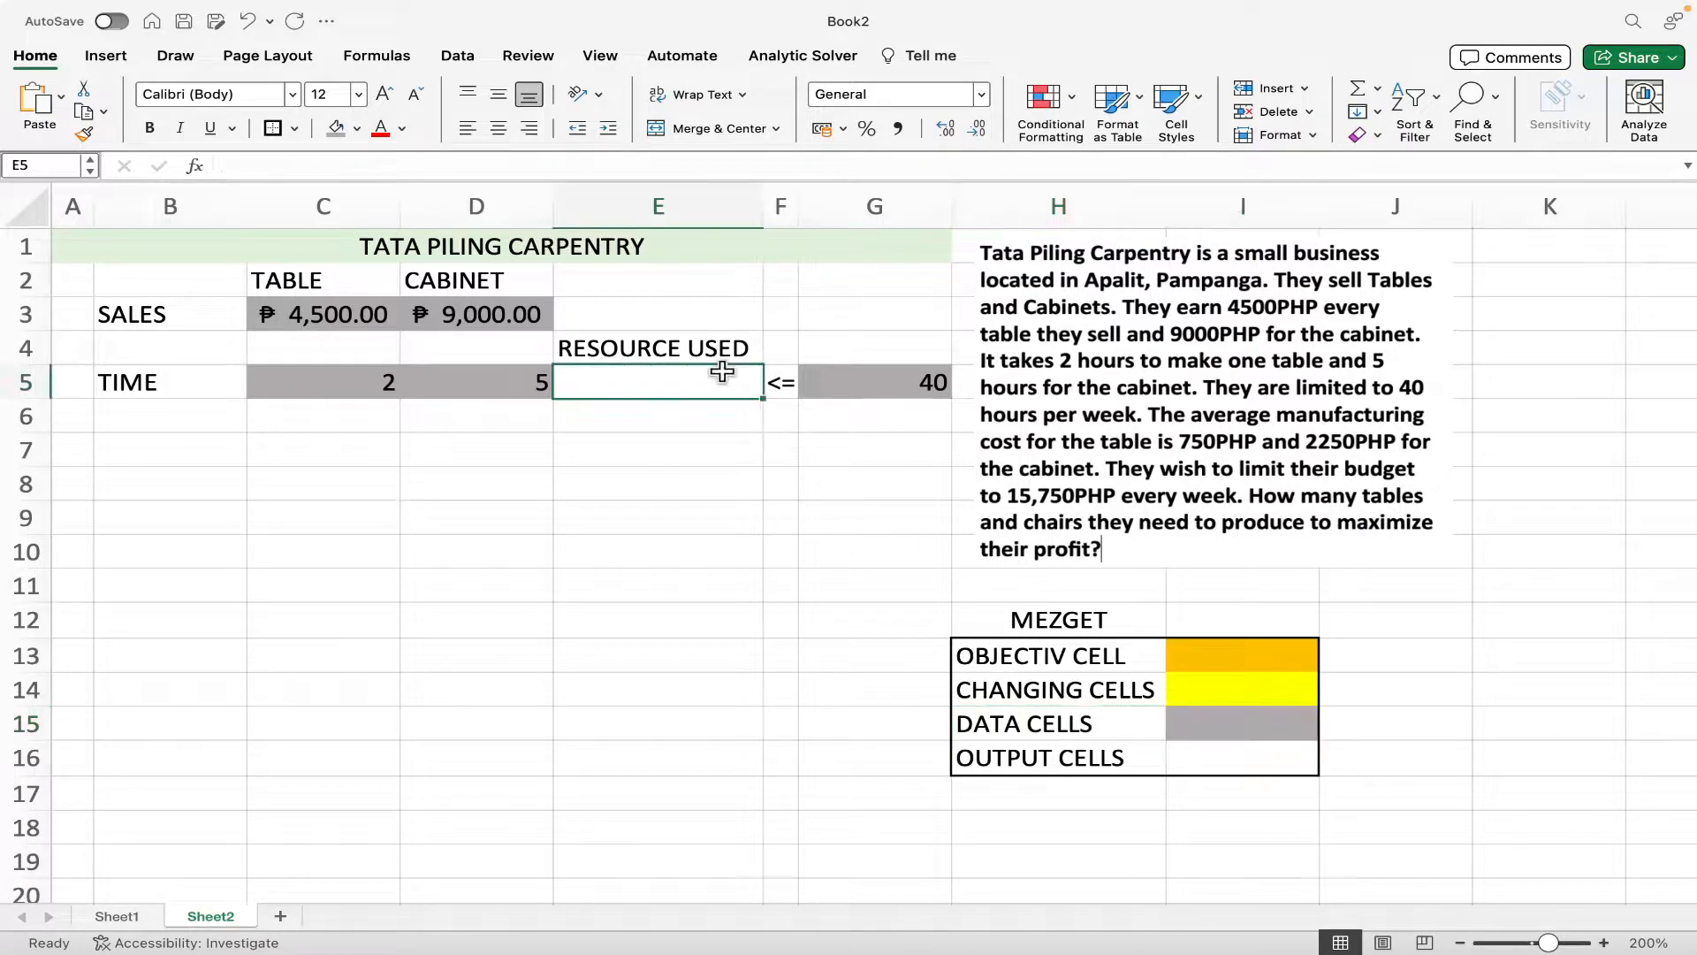
- Add a COST row with the label in B6, 750 for the table in C6 and 2250 for the cabinet in D6
{"action": "left_click", "coordinate": [156, 421]}
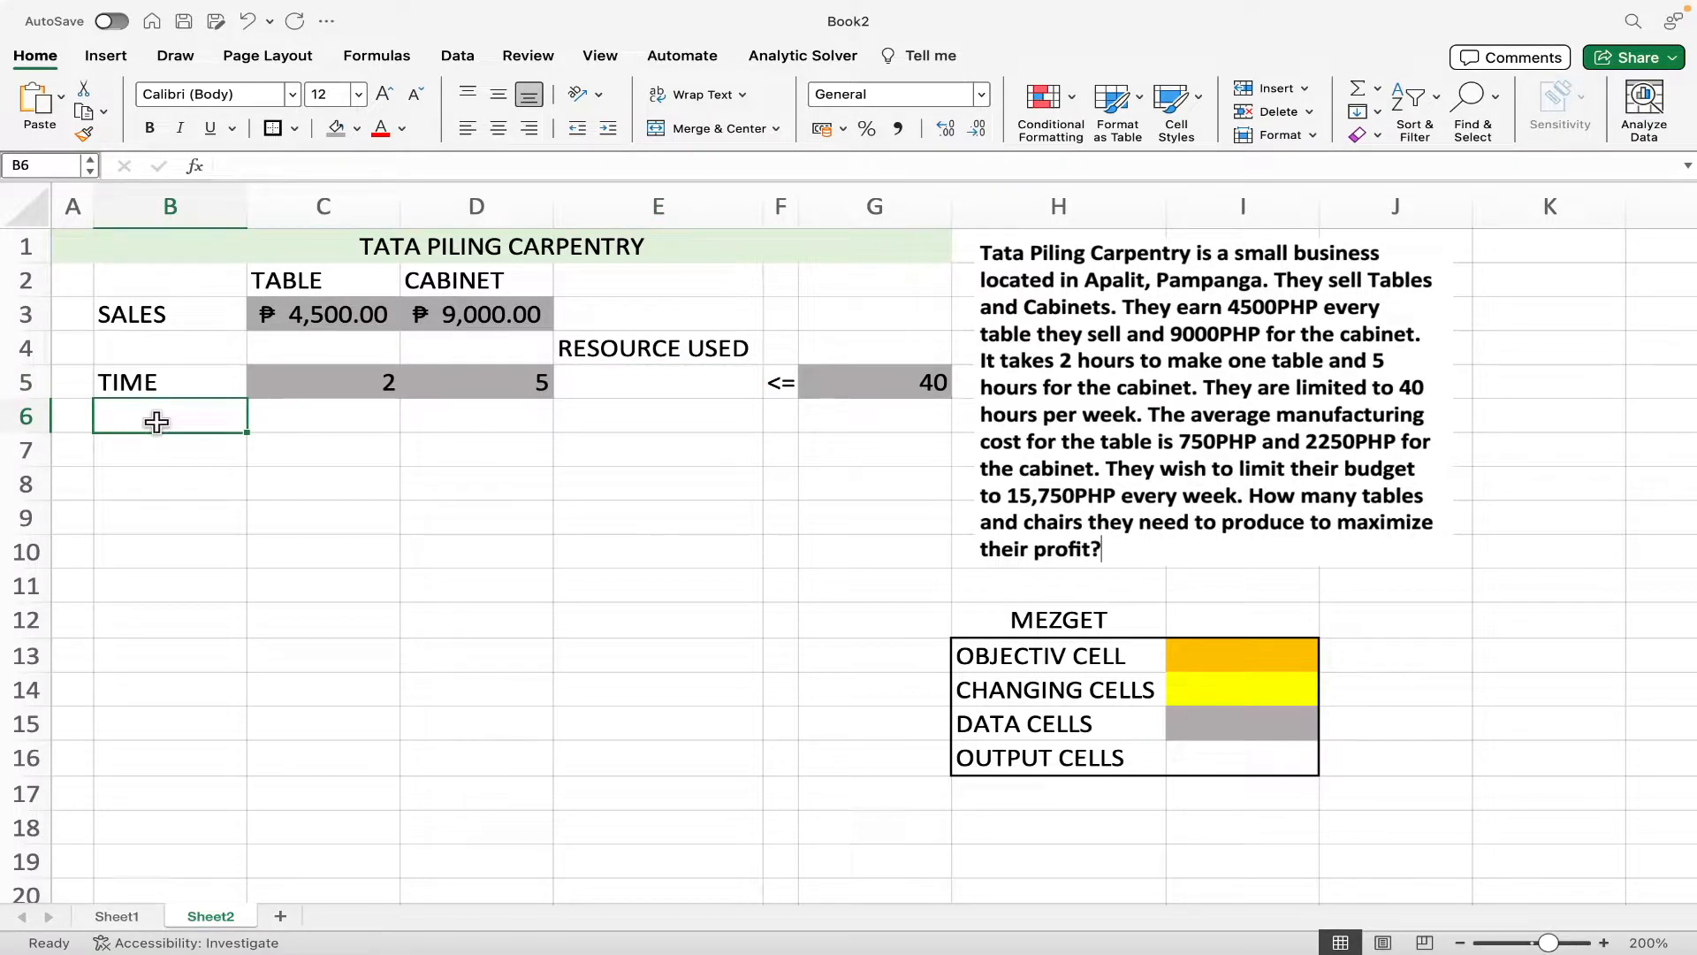
{"action": "type", "text": "CON"}
{"action": "type", "text": "T"}
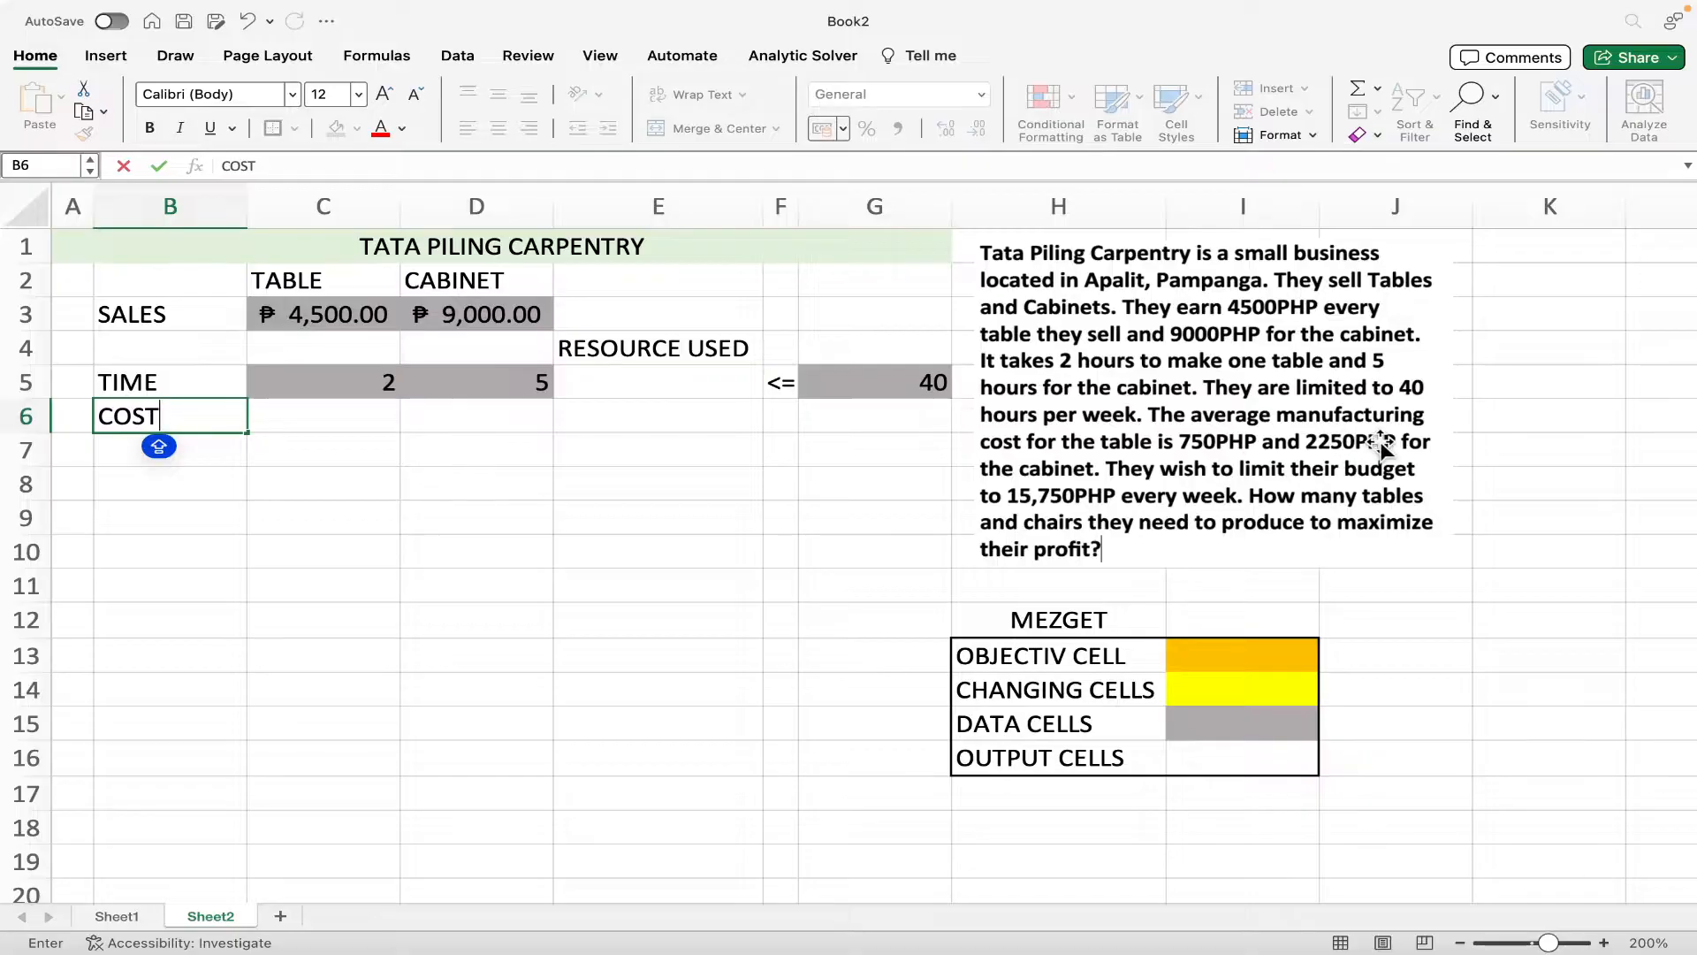
{"action": "left_click", "coordinate": [333, 428]}
{"action": "type", "text": "7"}
{"action": "key", "text": "Tab"}
{"action": "type", "text": "2250"}
{"action": "key", "text": "Return"}
- Format the cost values in C6:D6 as peso accounting
{"action": "left_click_drag", "start_coordinate": [331, 423], "coordinate": [449, 425]}
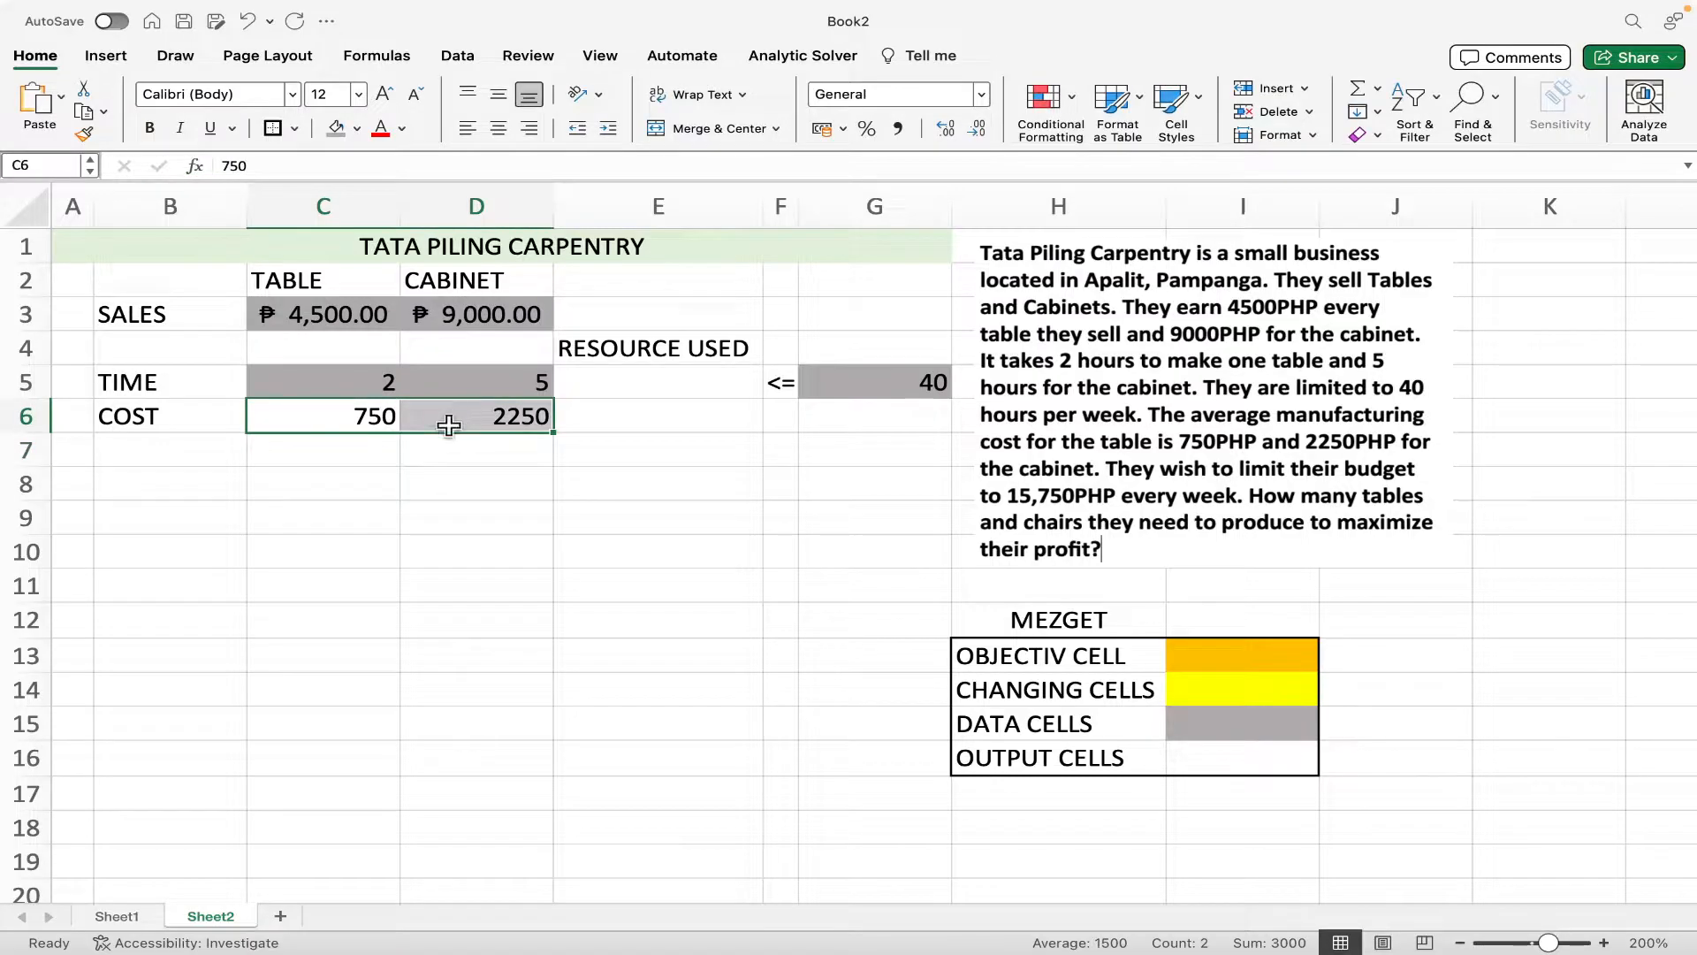
{"action": "left_click", "coordinate": [822, 129]}
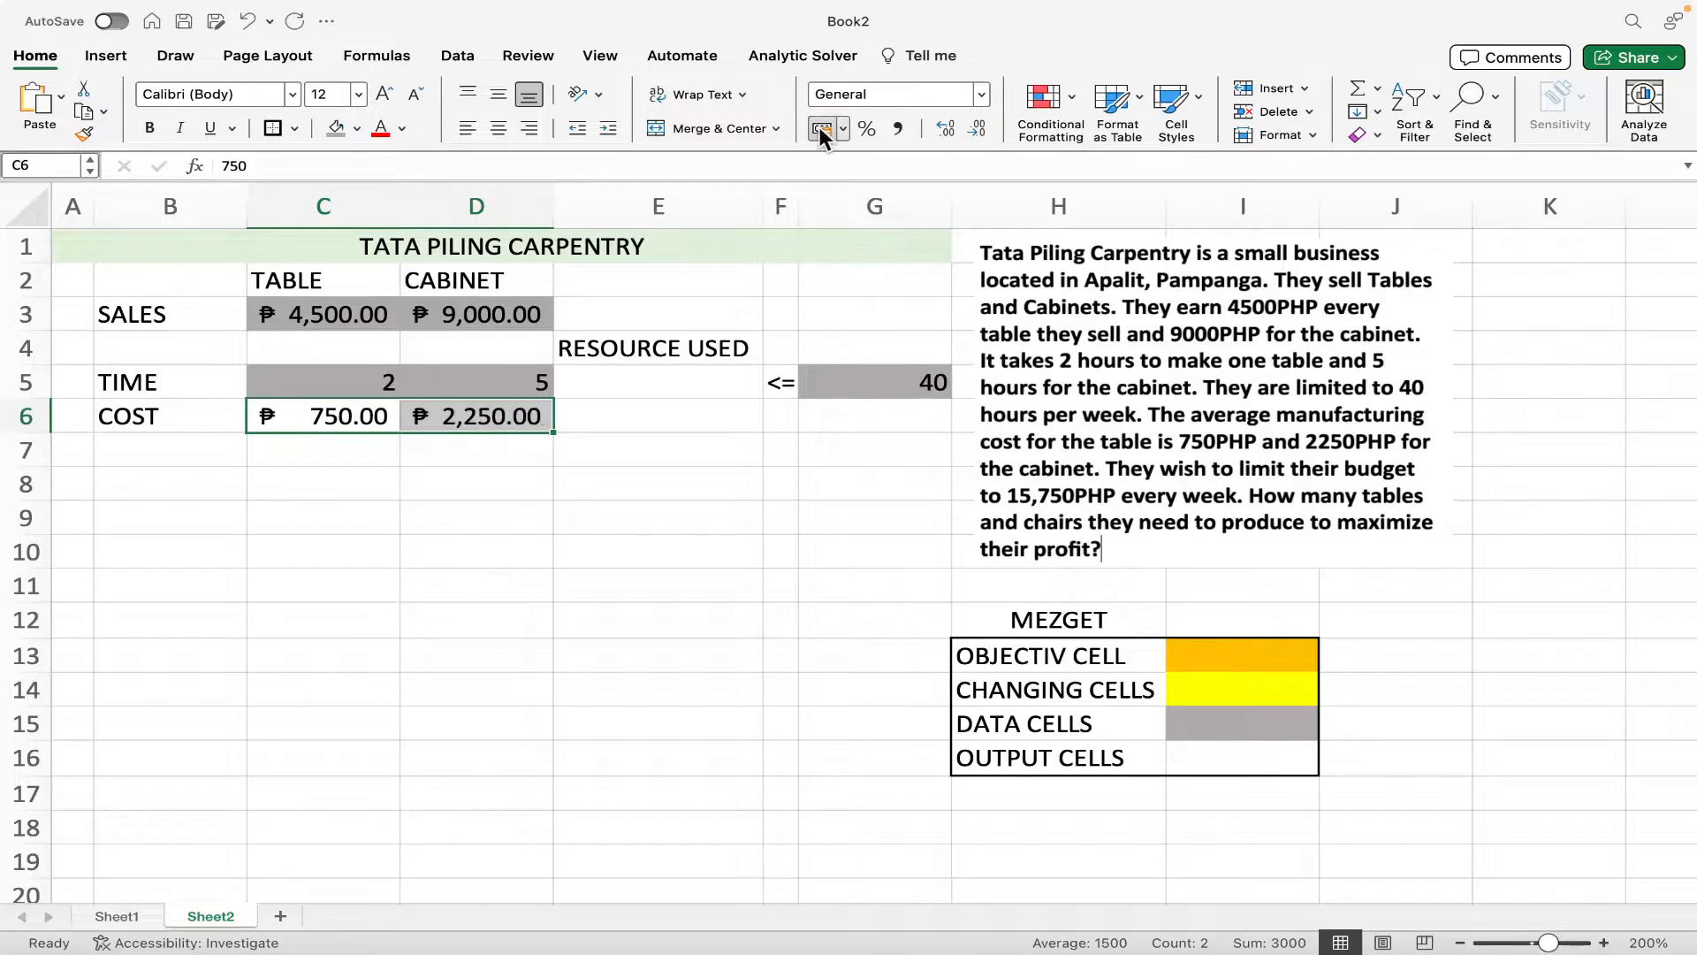
{"action": "left_click", "coordinate": [407, 449]}
{"action": "left_click_drag", "start_coordinate": [382, 415], "coordinate": [480, 411]}
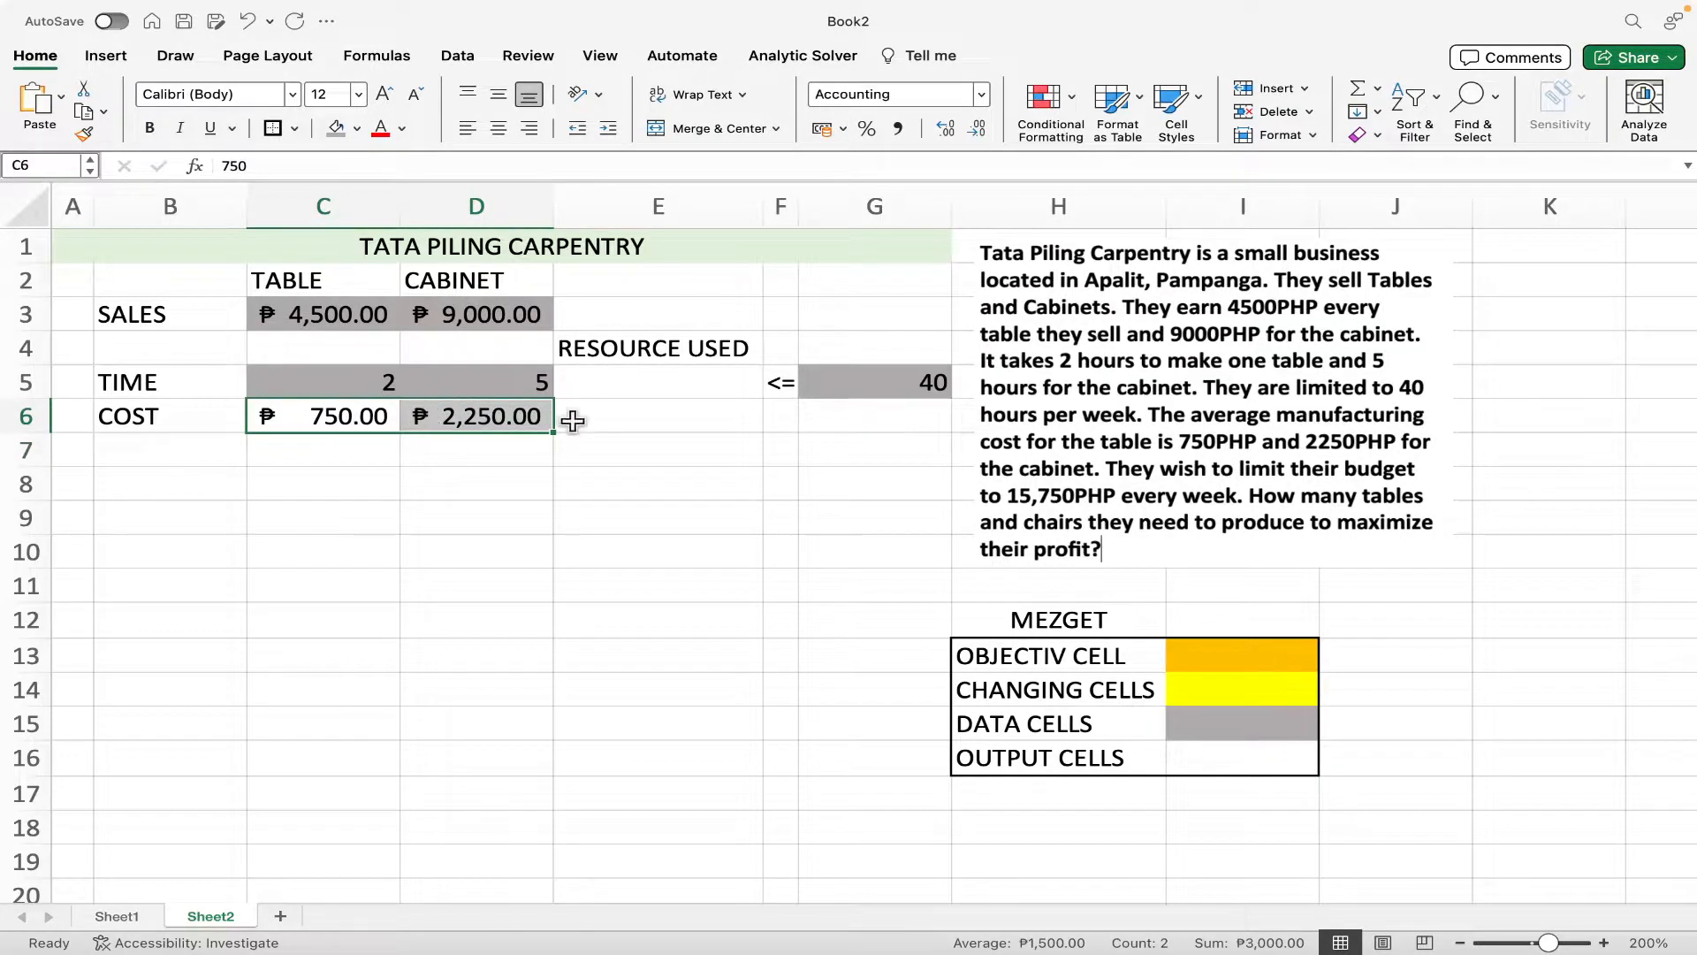
- Copy the <= sign from F5 into F6 on the COST row
{"action": "left_click", "coordinate": [672, 411]}
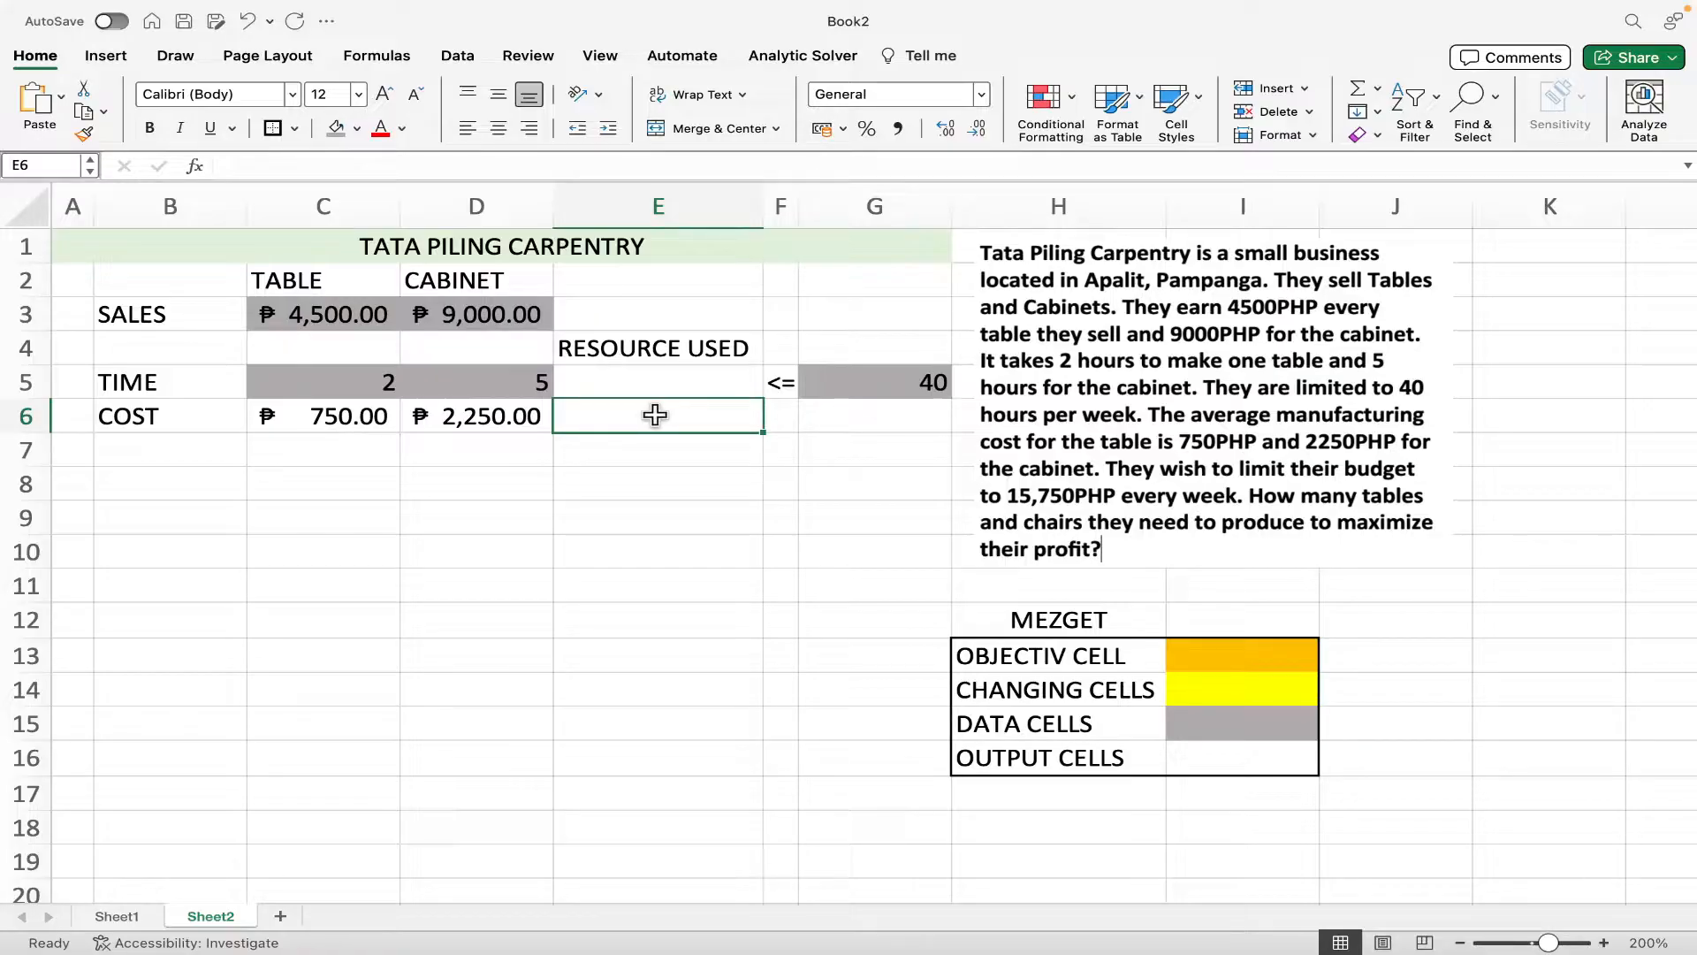
{"action": "left_click", "coordinate": [776, 415]}
{"action": "left_click", "coordinate": [790, 389]}
{"action": "key", "text": "super+c"}
{"action": "left_click", "coordinate": [780, 412]}
{"action": "key", "text": "super+v"}
- Enter the weekly budget limit of 15750 in G6 and format it as peso accounting
{"action": "left_click", "coordinate": [858, 418]}
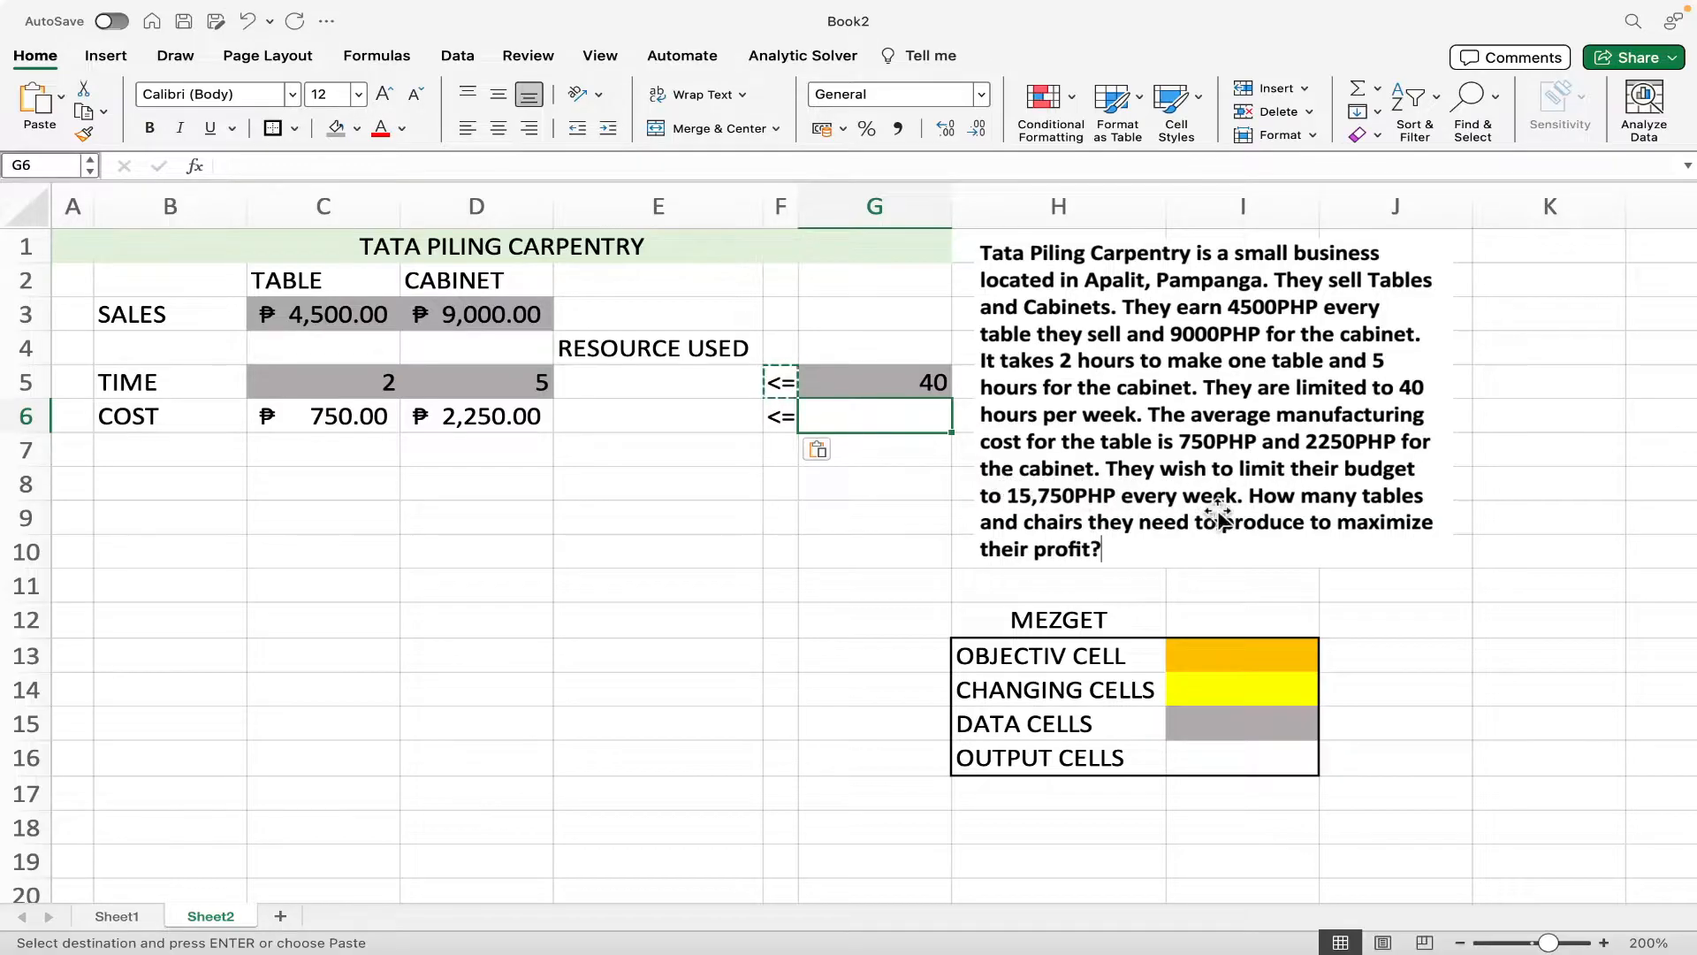
{"action": "type", "text": "15"}
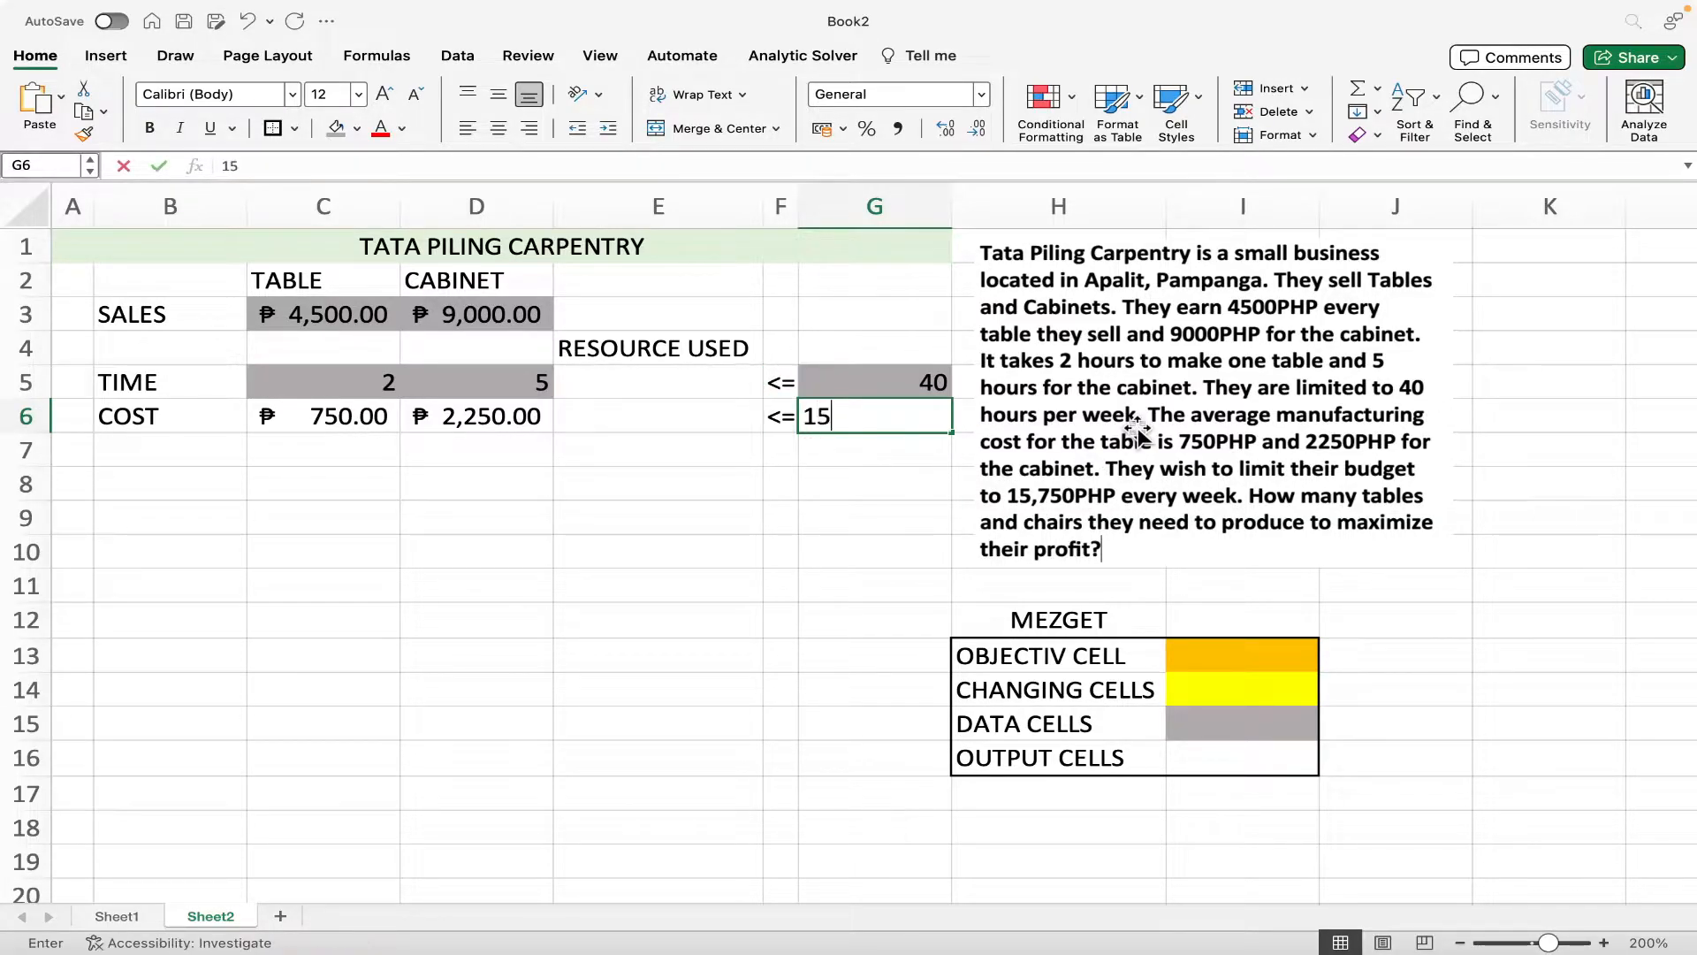
{"action": "type", "text": "750"}
{"action": "key", "text": "Return"}
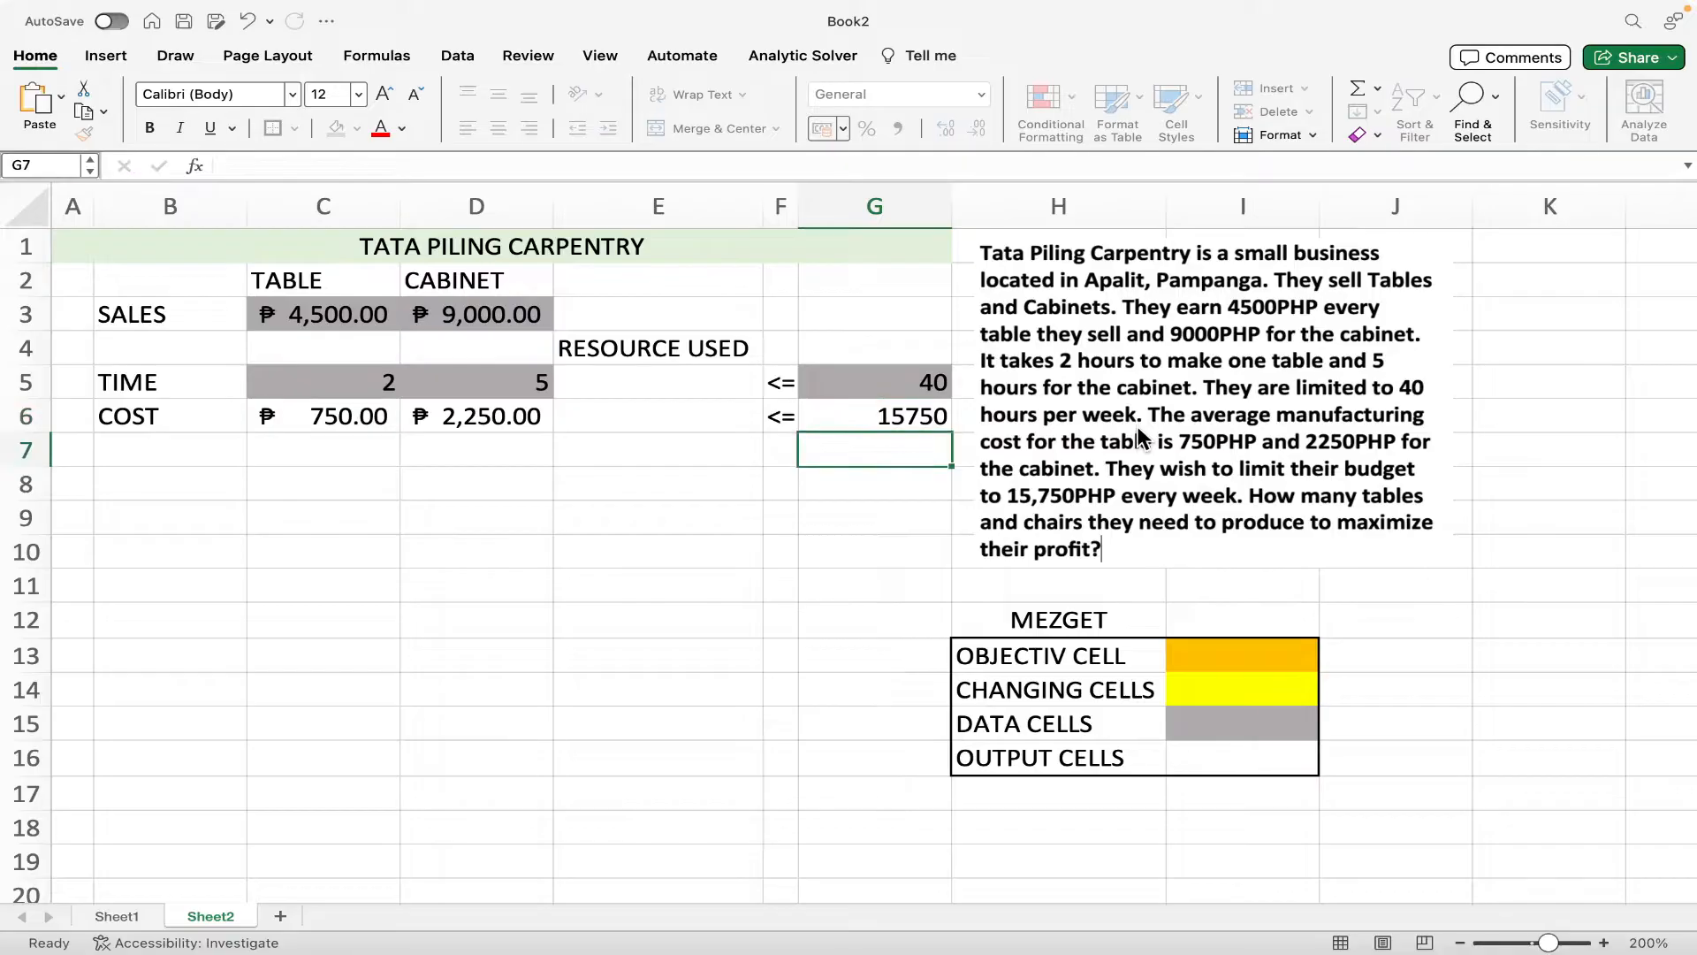
{"action": "left_click", "coordinate": [895, 409]}
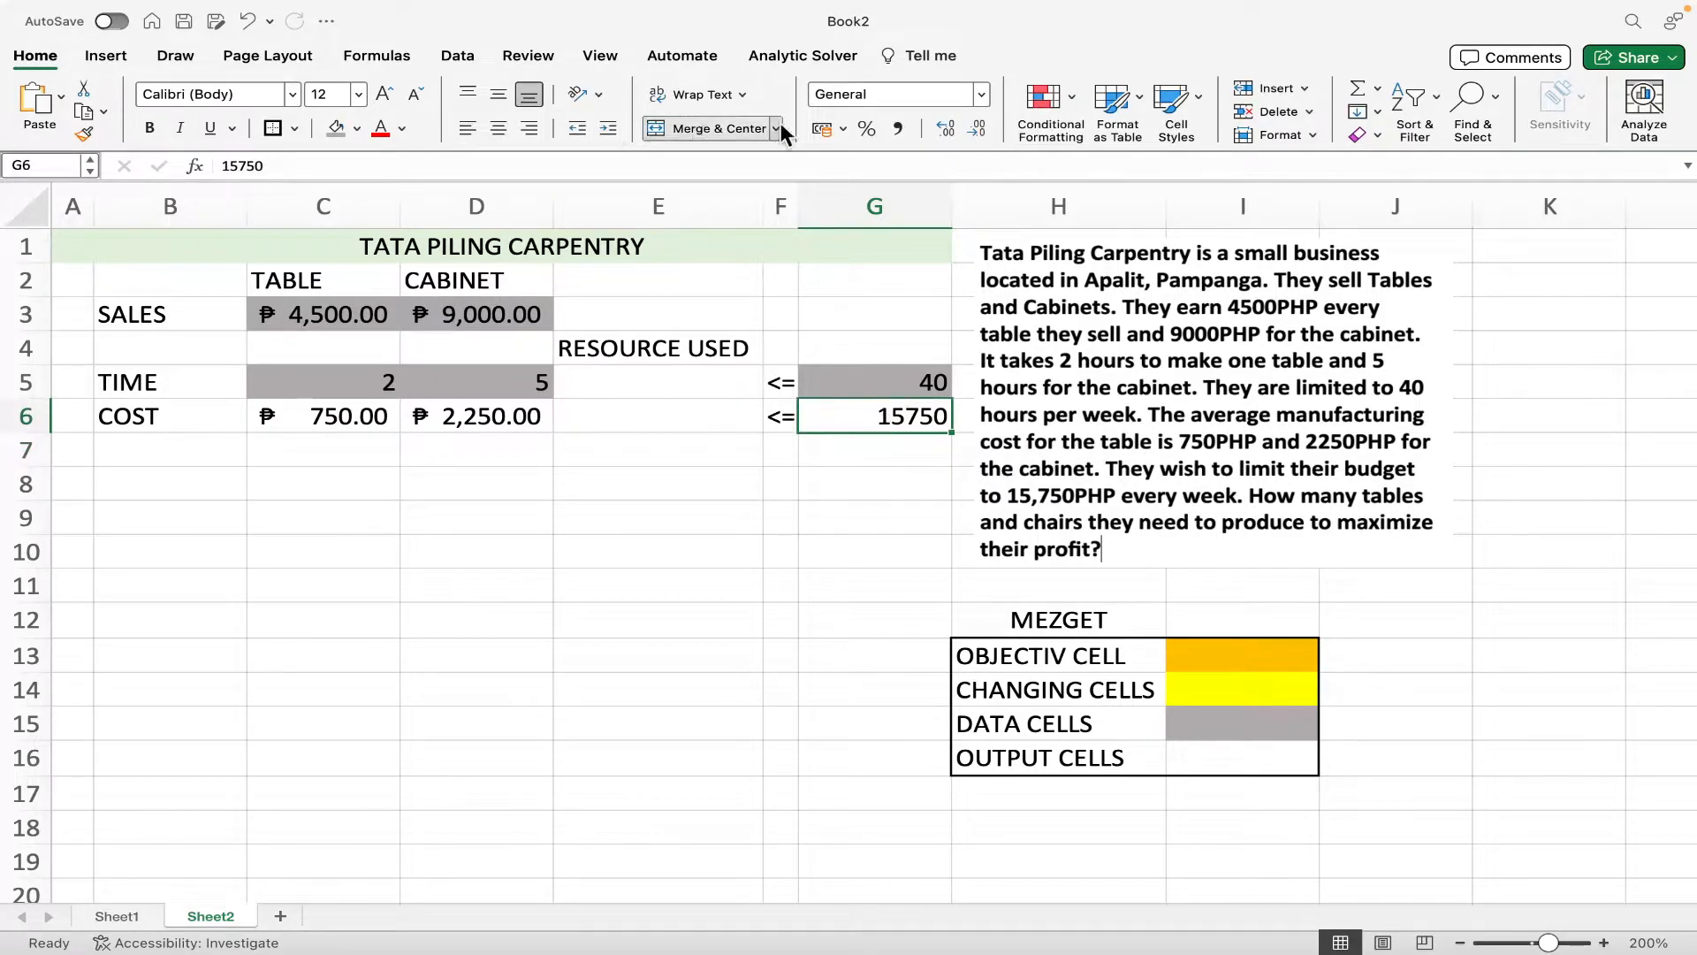
{"action": "left_click", "coordinate": [820, 125]}
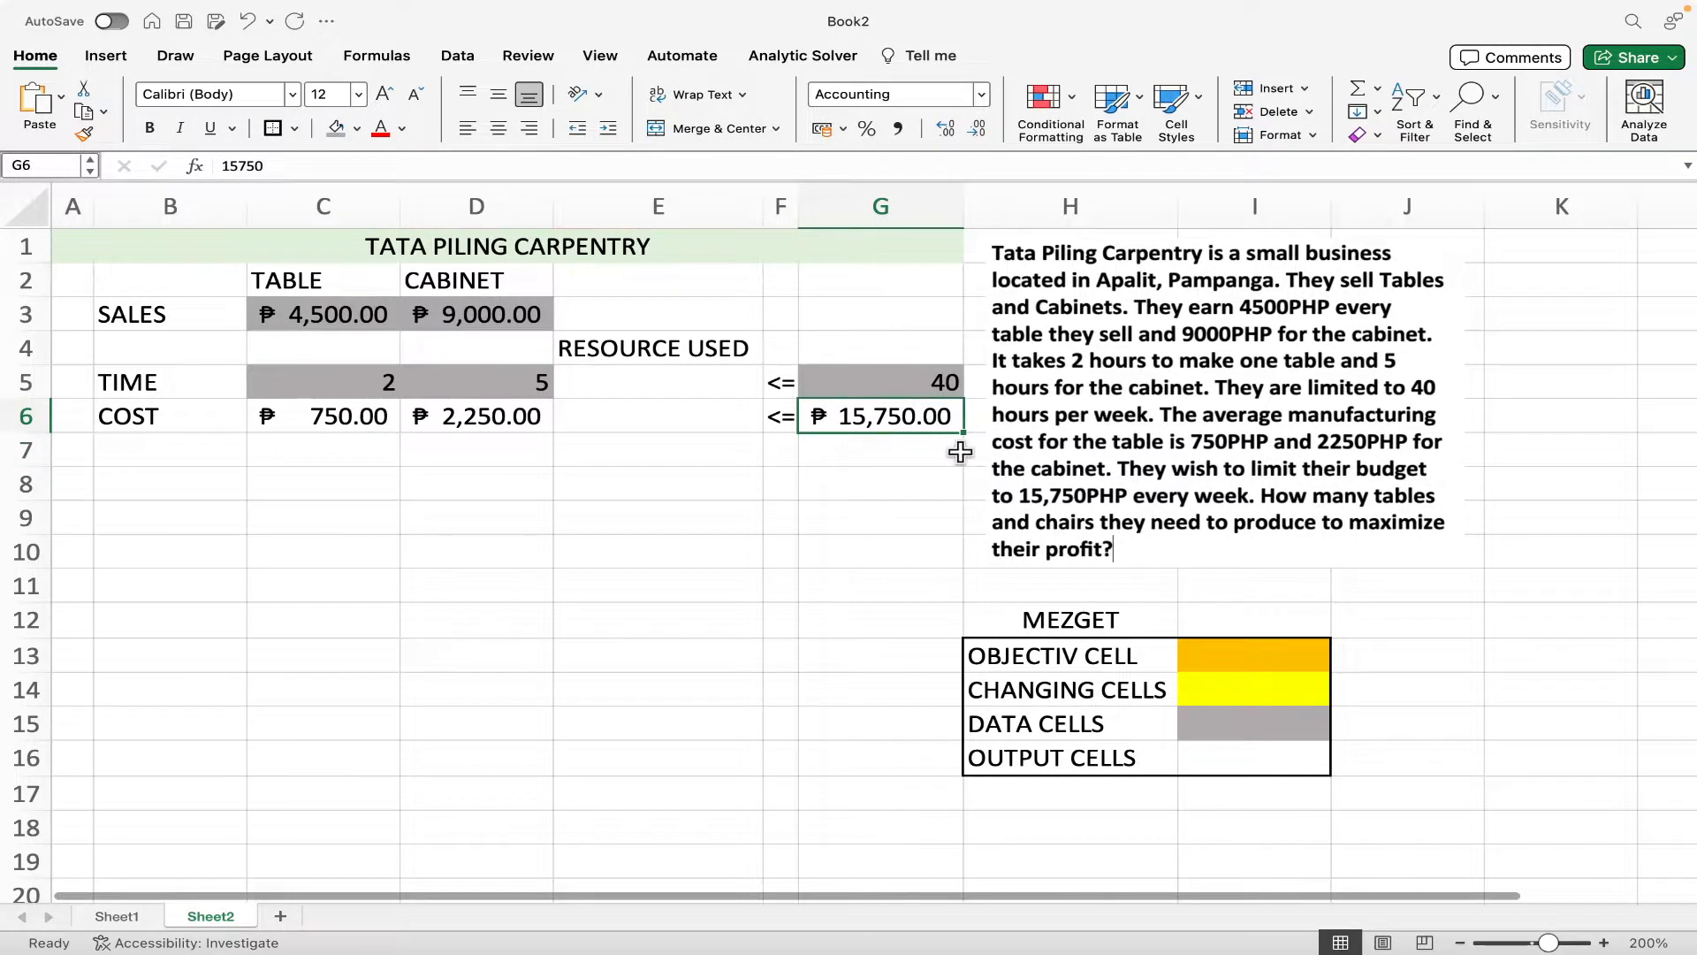
{"action": "left_click", "coordinate": [789, 479]}
- Fill the cost values in C6:D6 and the budget limit in G6 with the data cells' grey
{"action": "left_click_drag", "start_coordinate": [291, 421], "coordinate": [433, 417]}
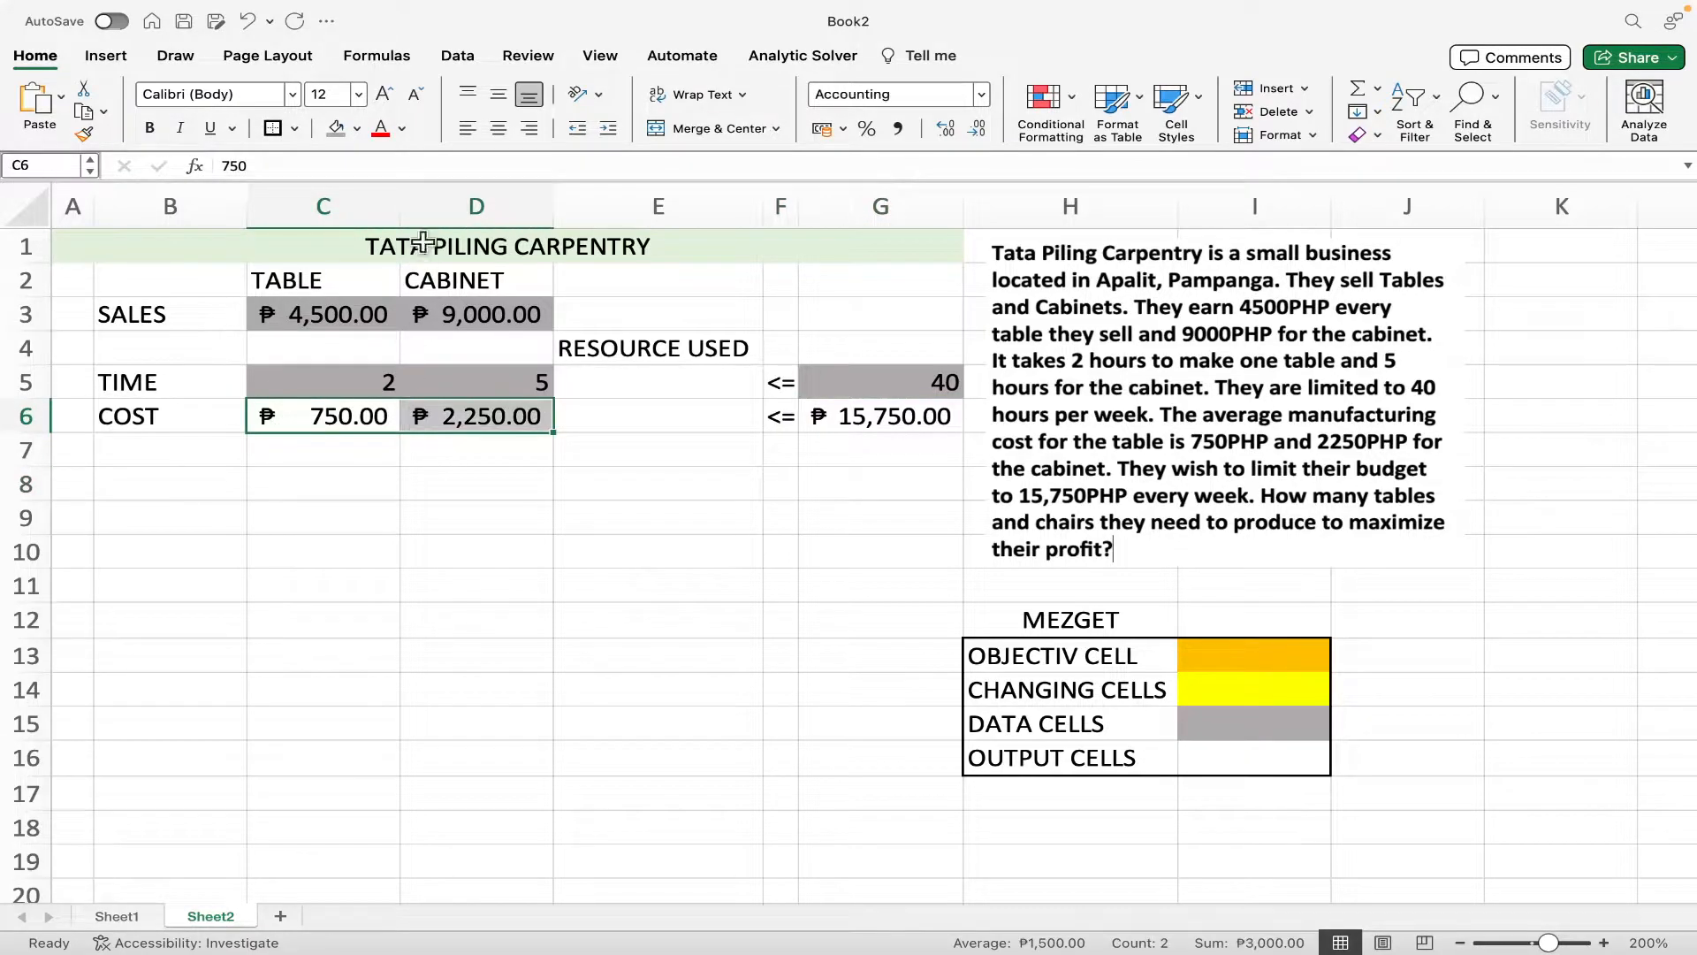
{"action": "left_click", "coordinate": [335, 128]}
{"action": "left_click", "coordinate": [863, 417]}
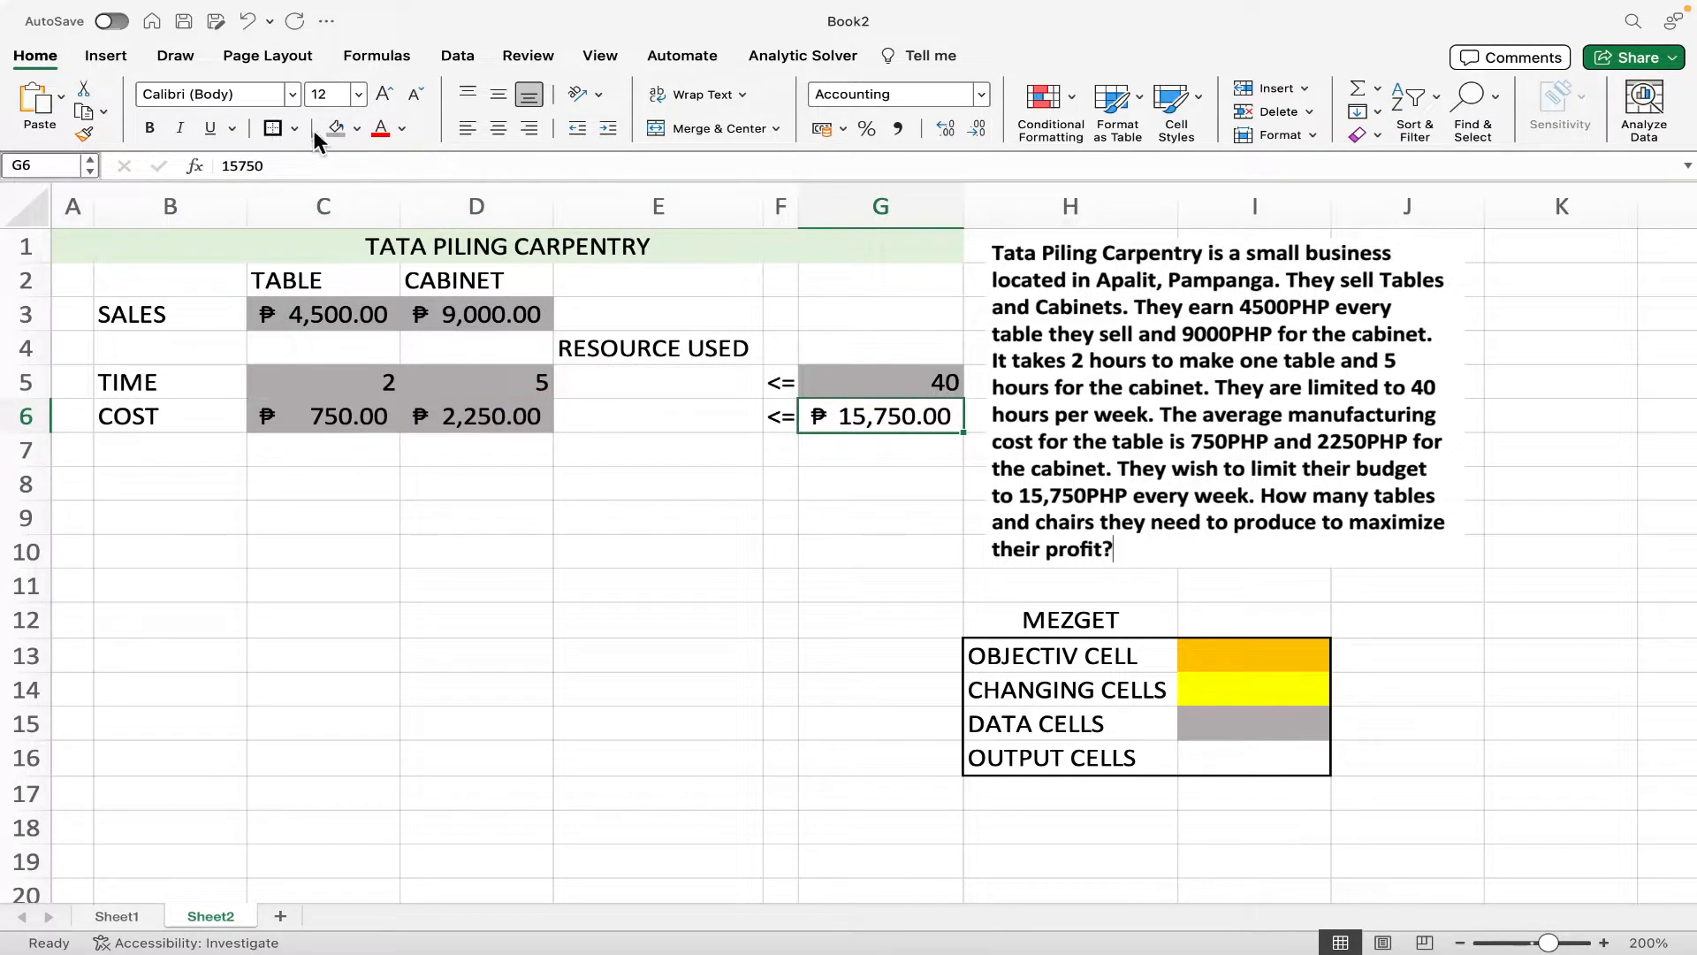
{"action": "left_click", "coordinate": [343, 126]}
{"action": "left_click", "coordinate": [733, 448]}
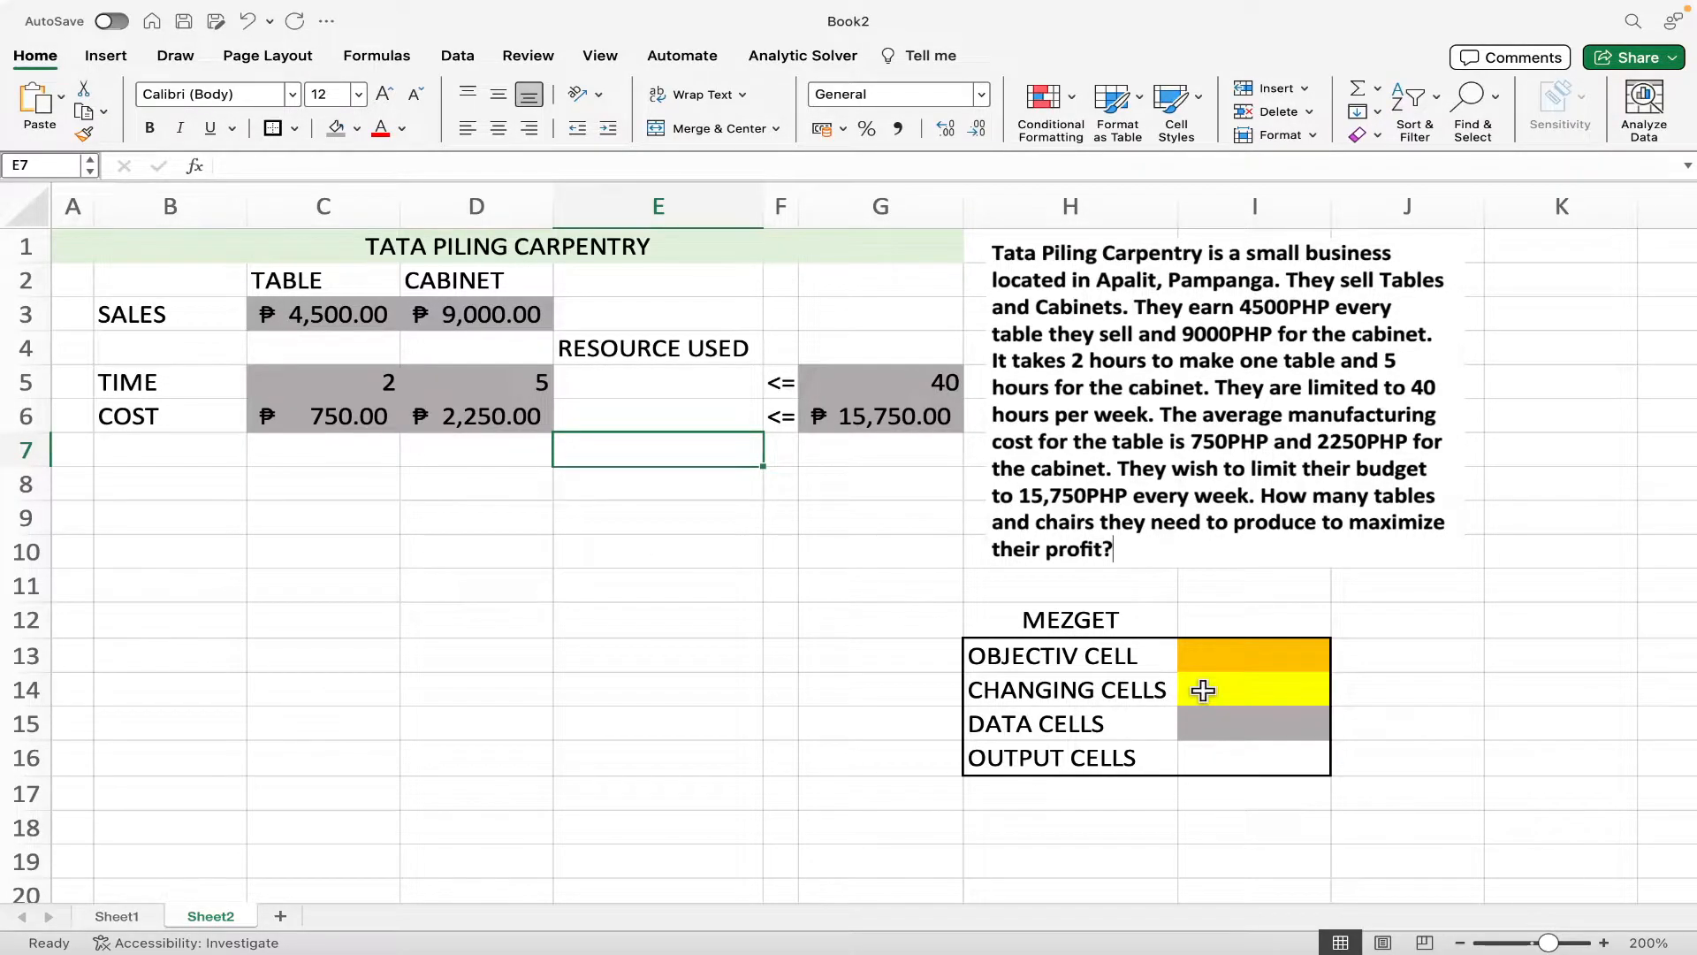
- Merge and center C8:D8 below the table and cabinet columns
{"action": "left_click_drag", "start_coordinate": [371, 492], "coordinate": [485, 489]}
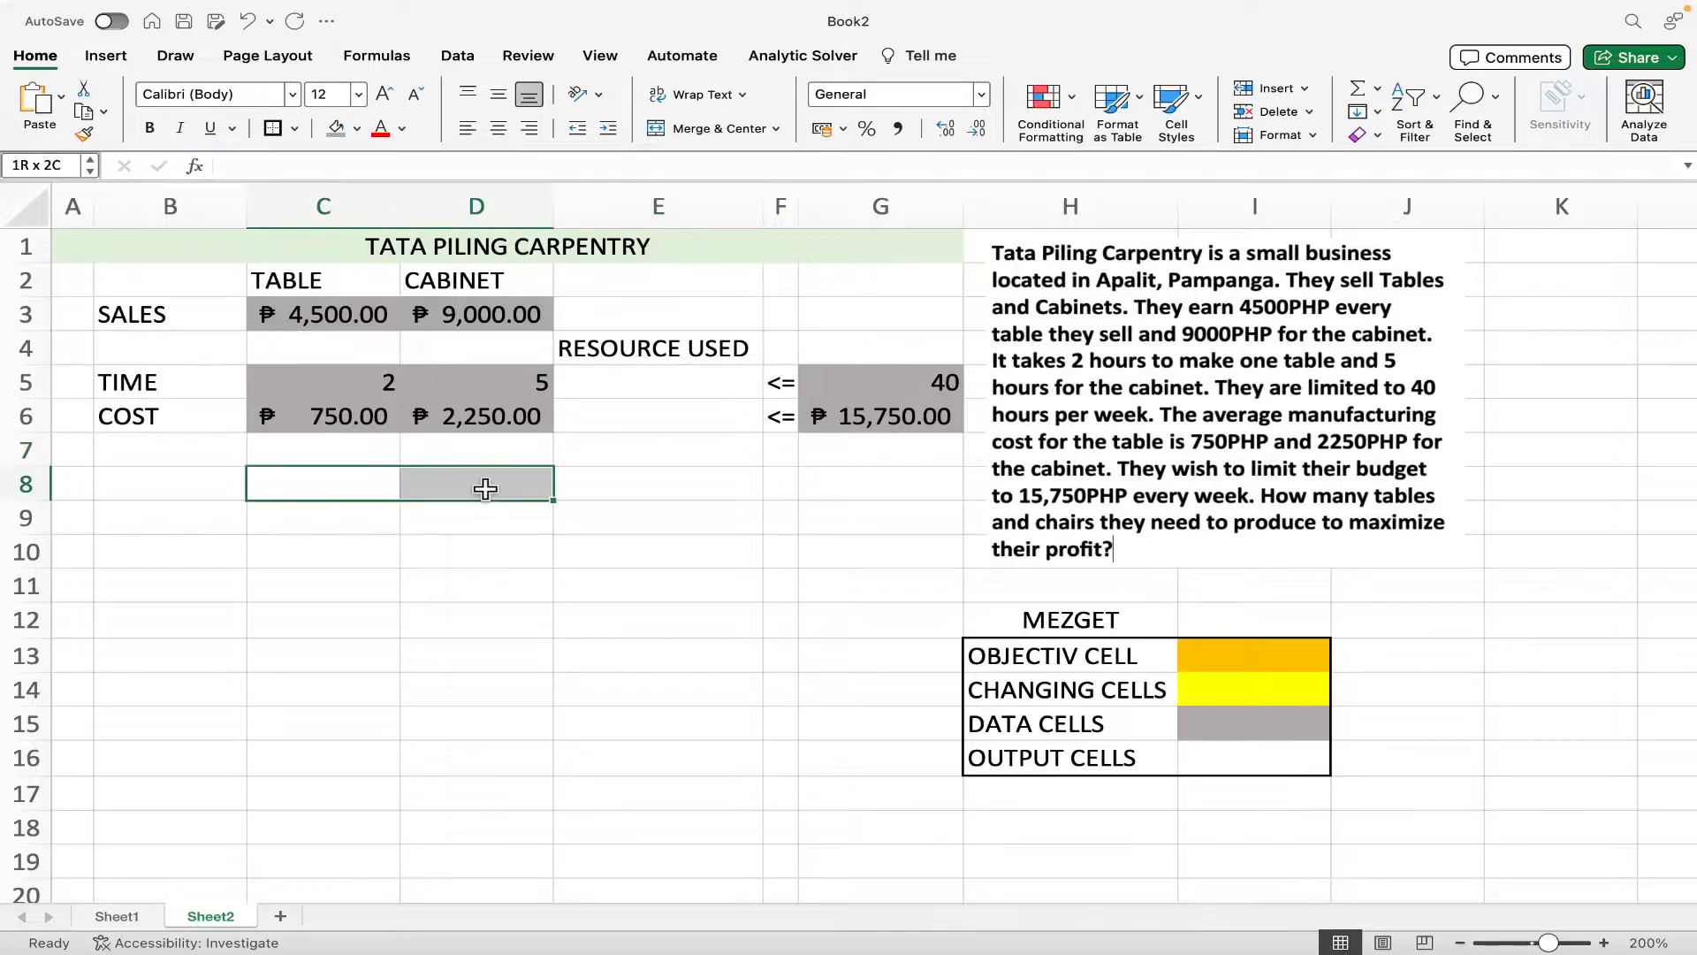
{"action": "left_click", "coordinate": [391, 483]}
{"action": "left_click", "coordinate": [336, 310]}
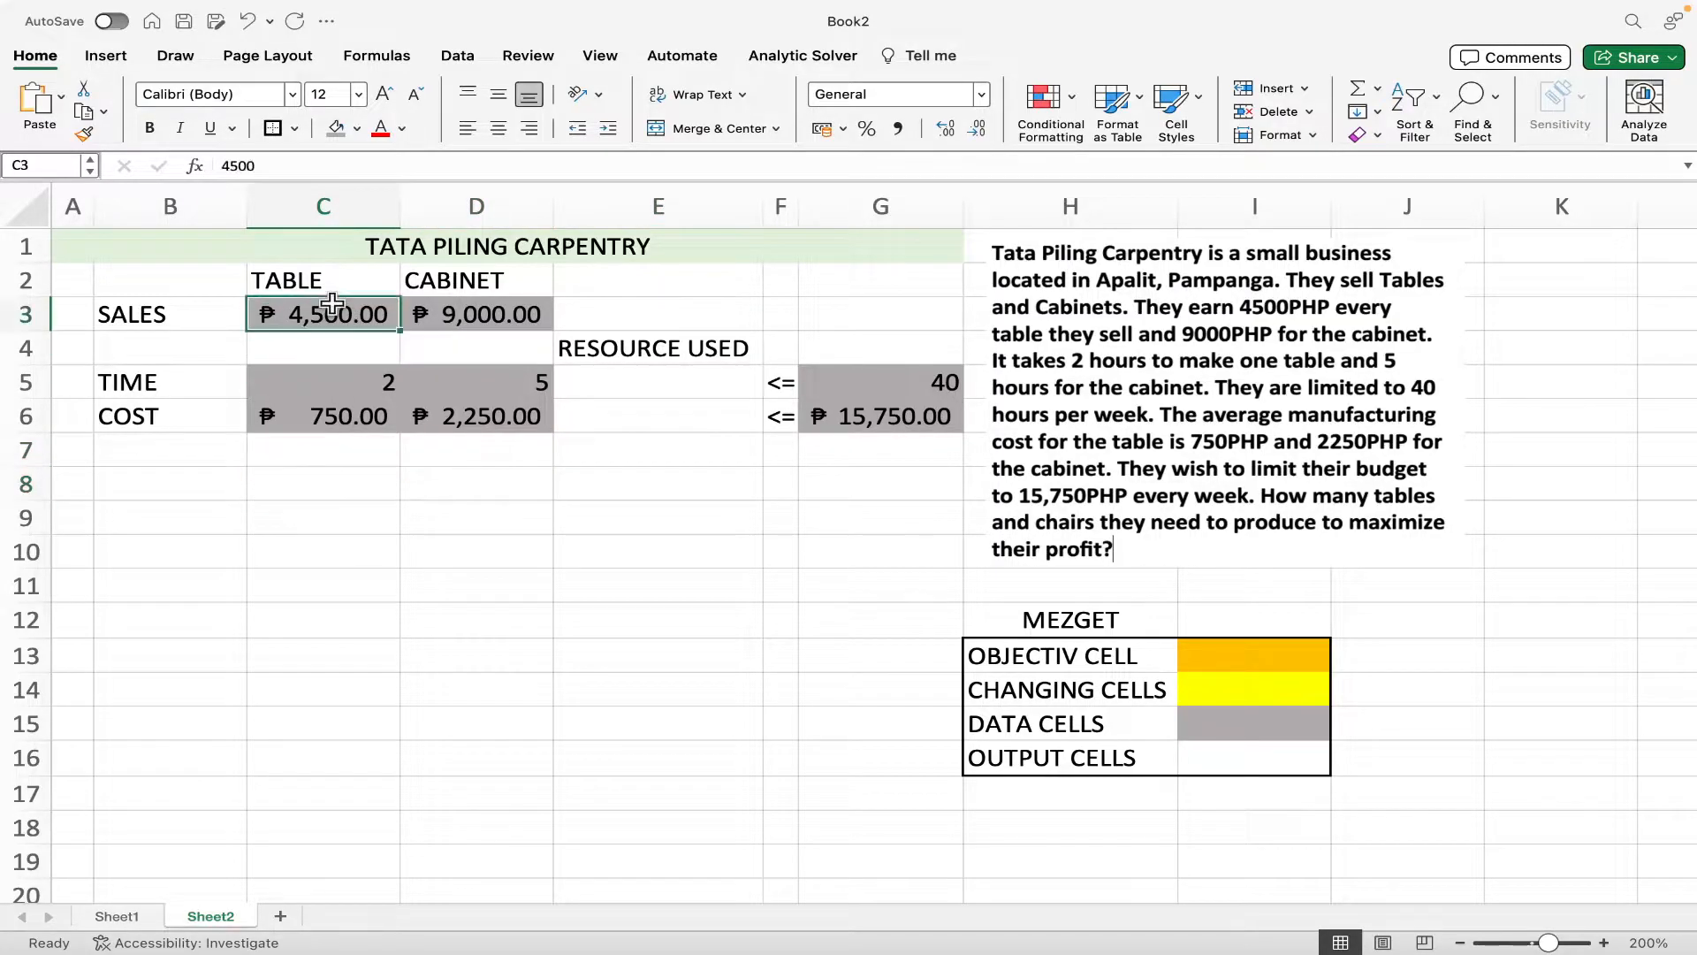
{"action": "left_click", "coordinate": [481, 309]}
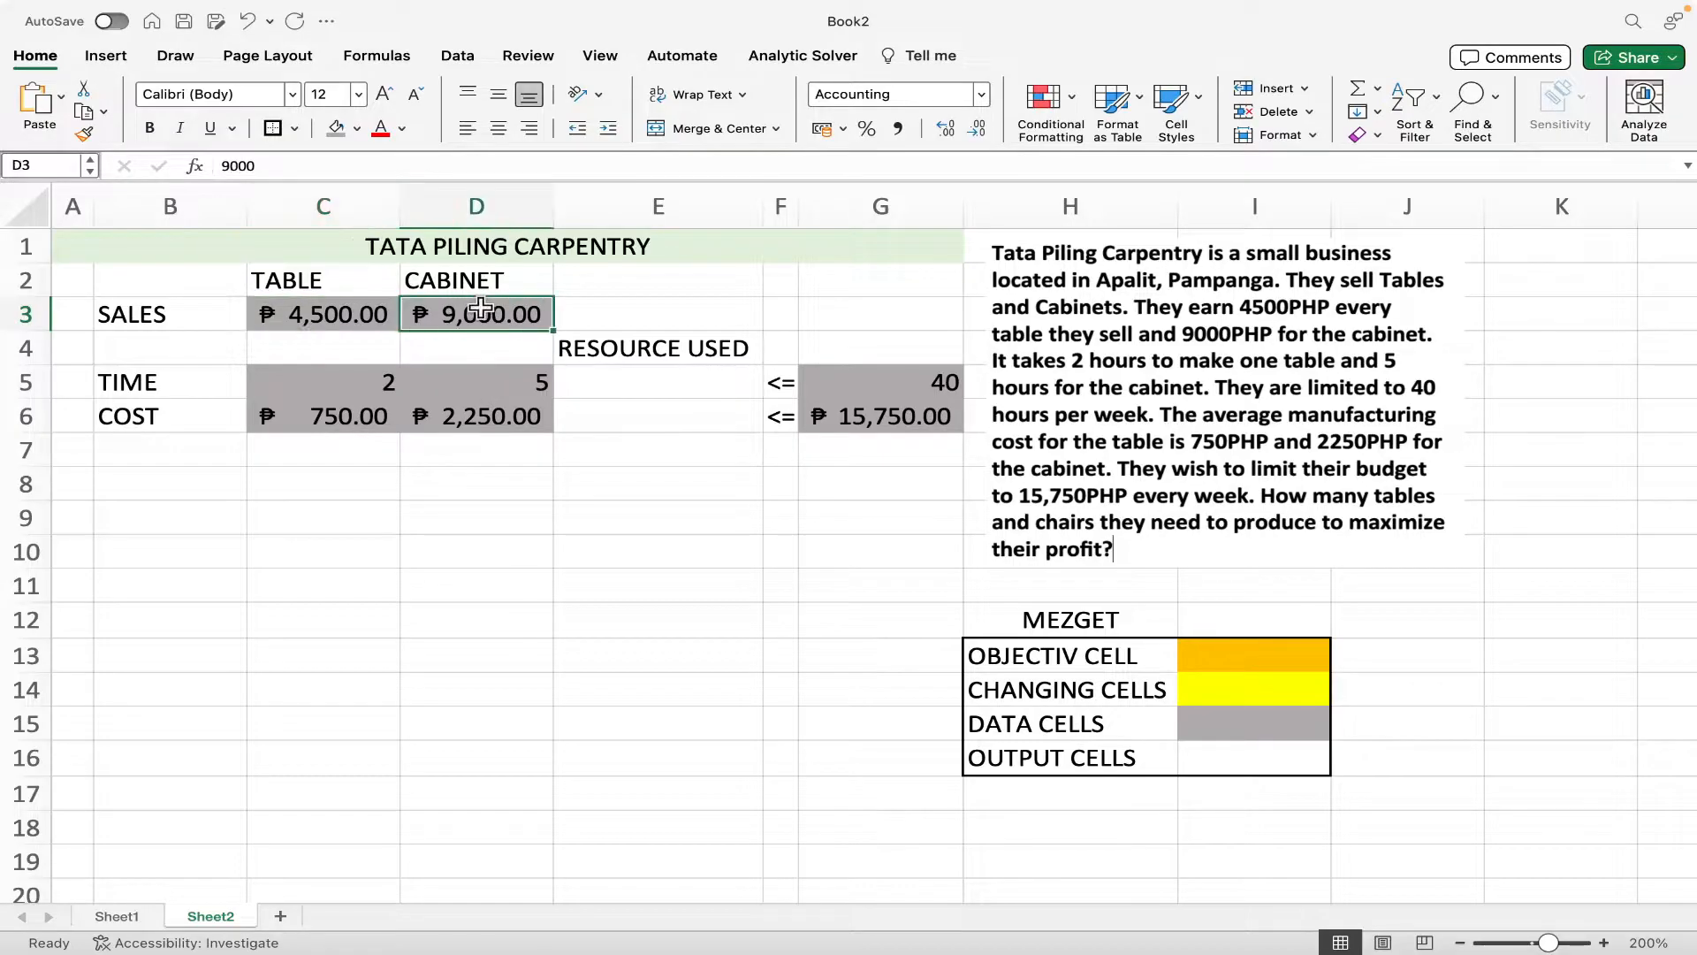
{"action": "left_click_drag", "start_coordinate": [354, 483], "coordinate": [435, 490]}
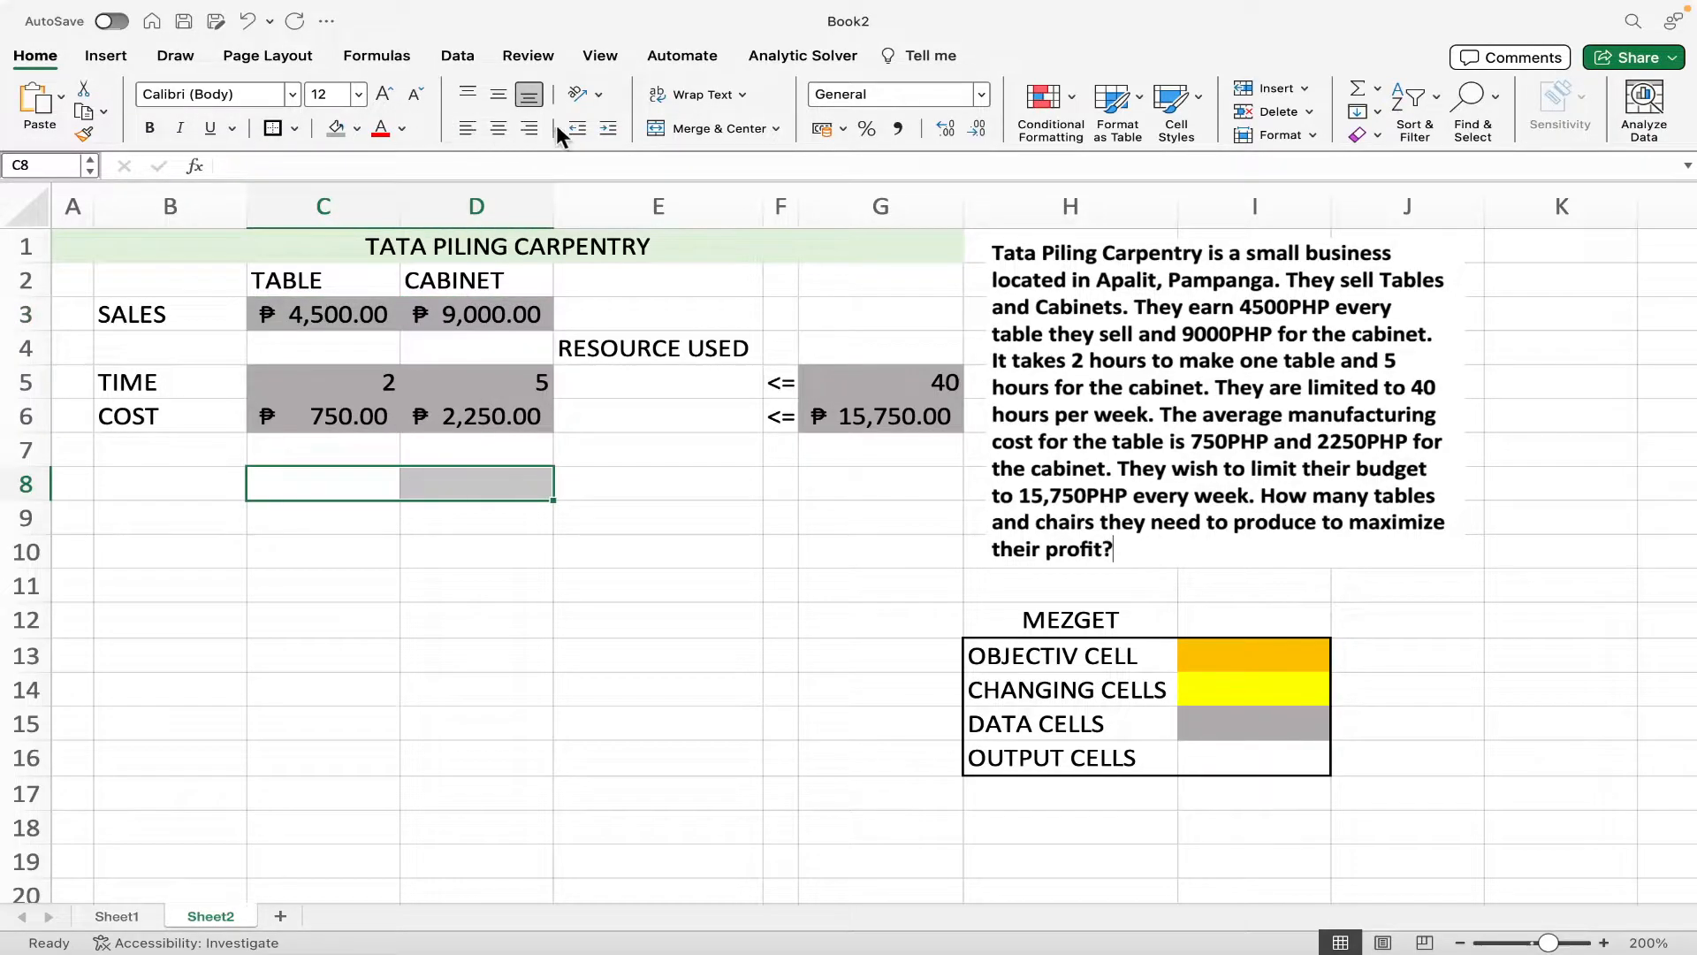
{"action": "left_click", "coordinate": [655, 126]}
- Enter the heading UNIT PRODUCED in merged C8:D8 and fill C9:D9 below it with the changing cells' yellow
{"action": "double_click", "coordinate": [441, 481]}
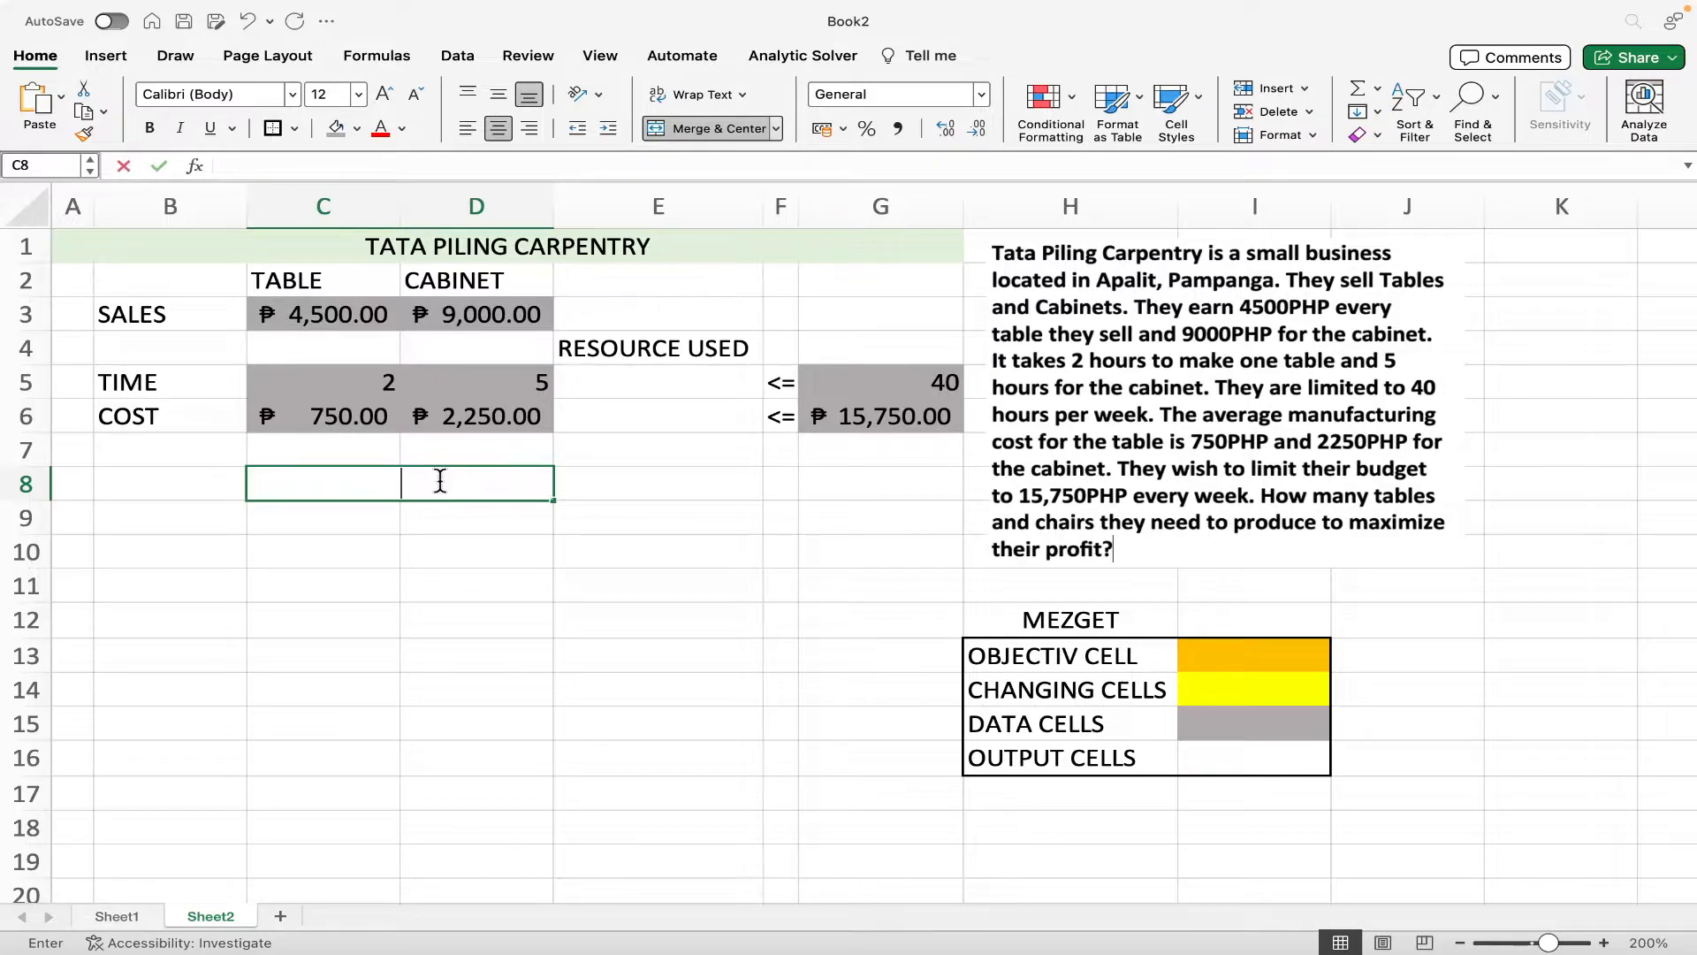
{"action": "type", "text": "UNIT PRO"}
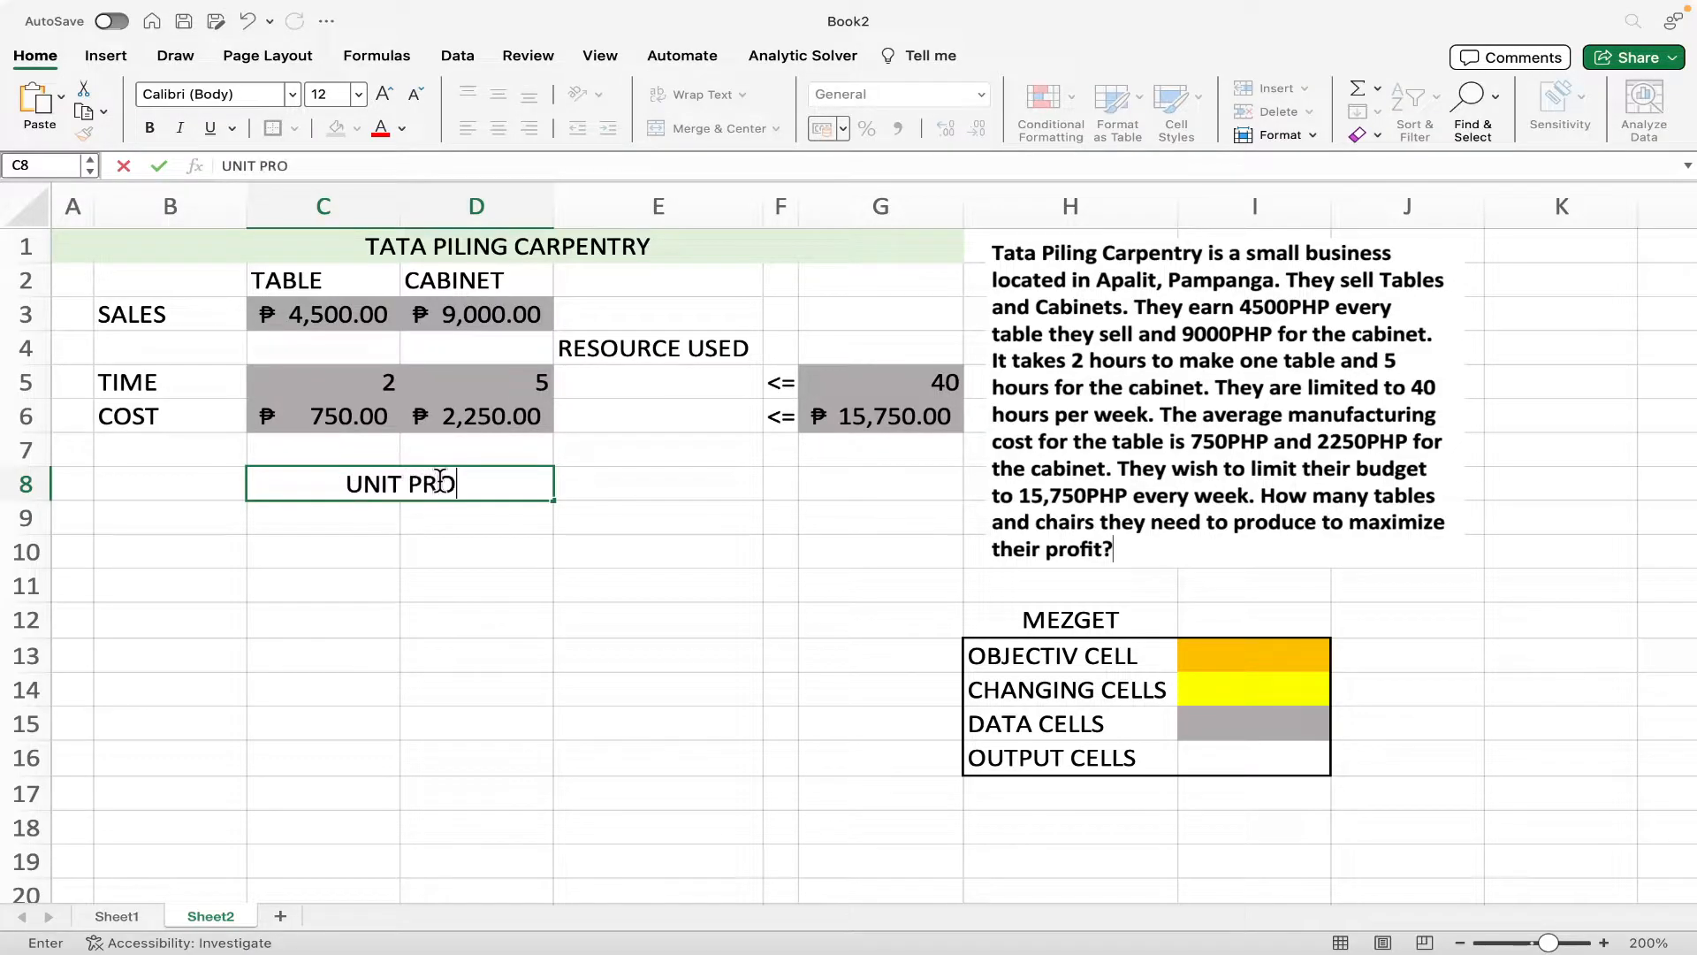
{"action": "type", "text": "DUCED"}
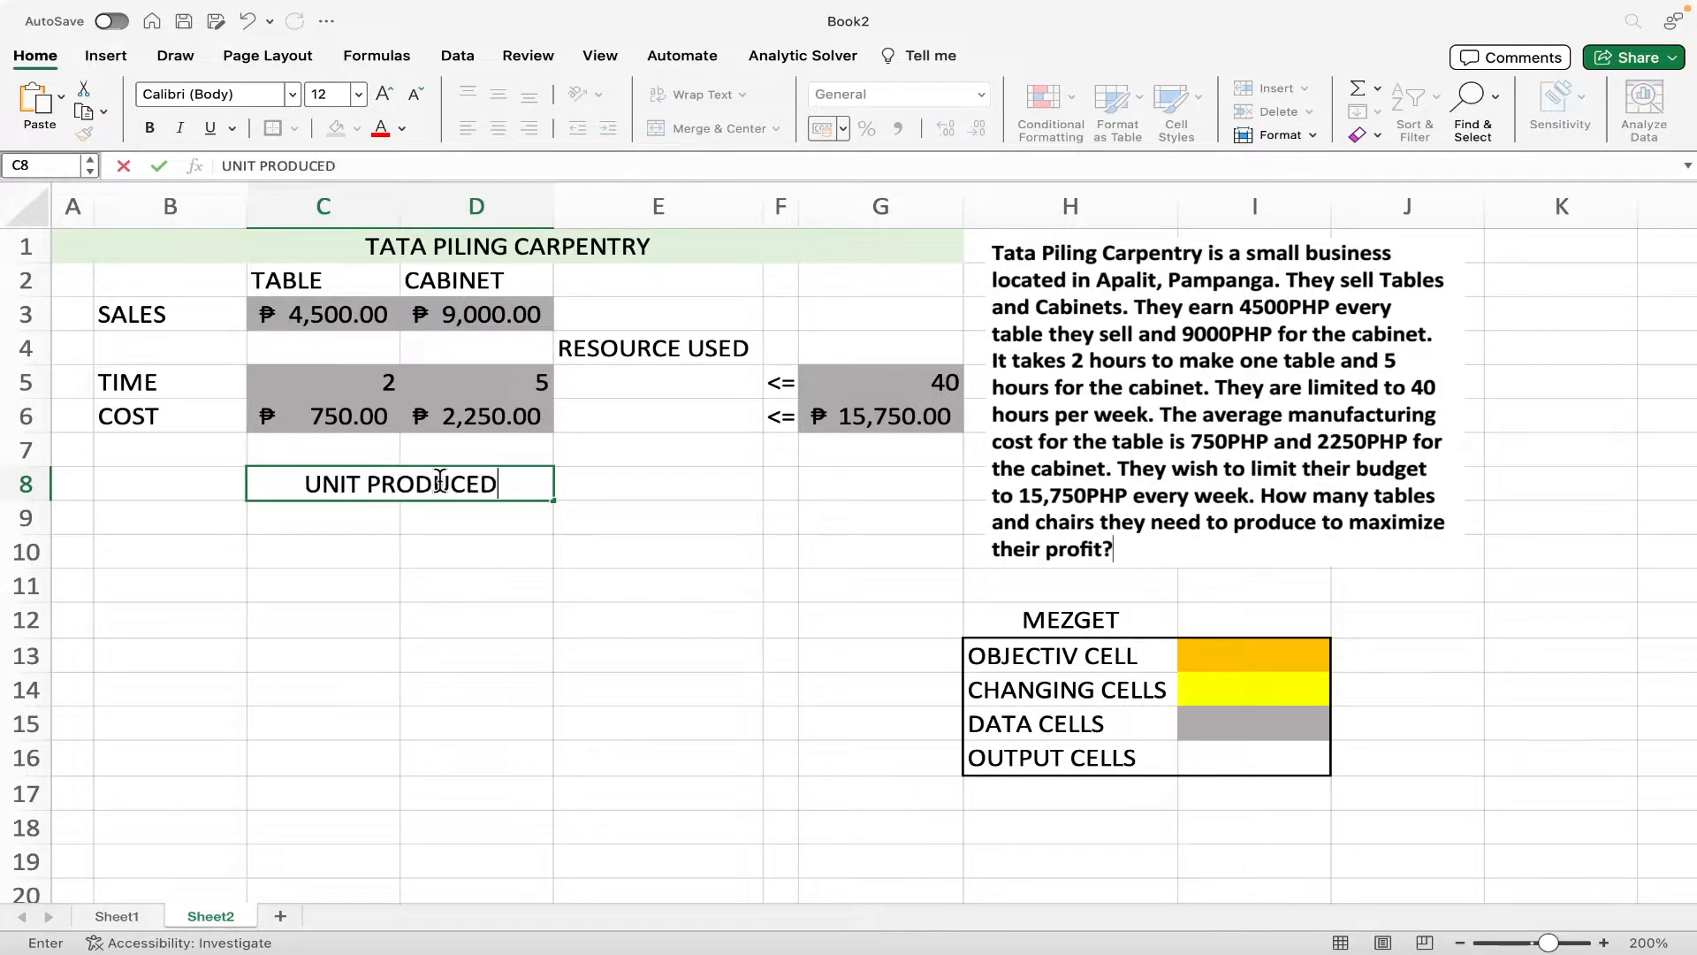
{"action": "key", "text": "Return"}
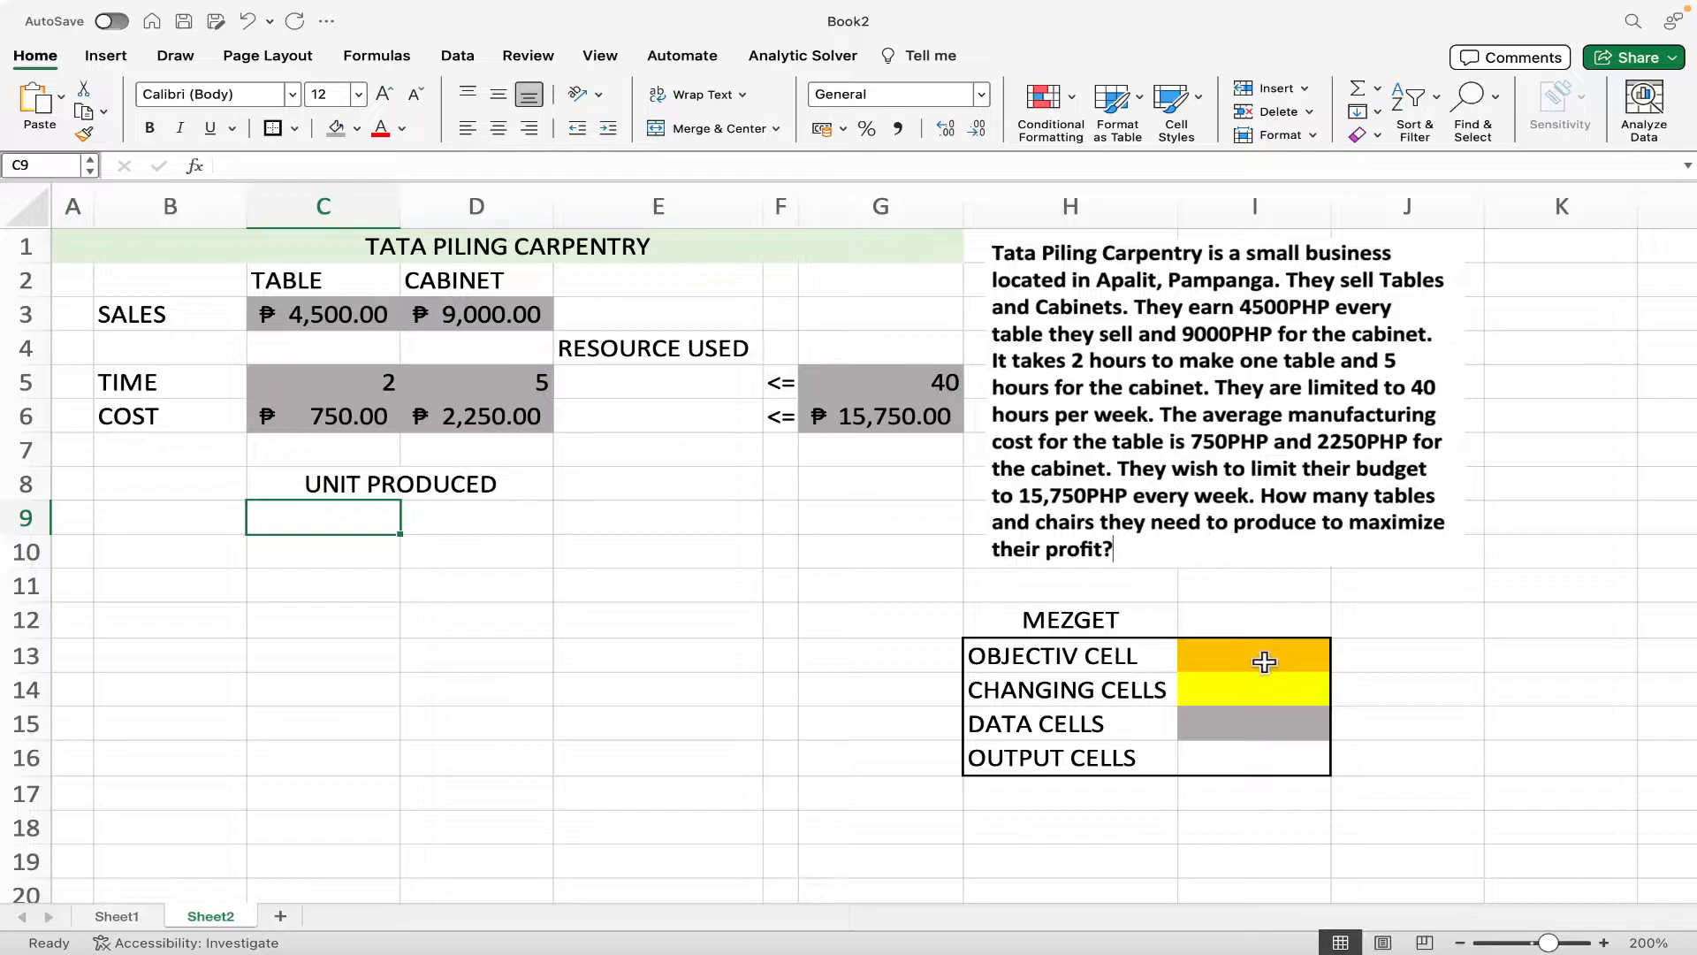
{"action": "left_click", "coordinate": [357, 128]}
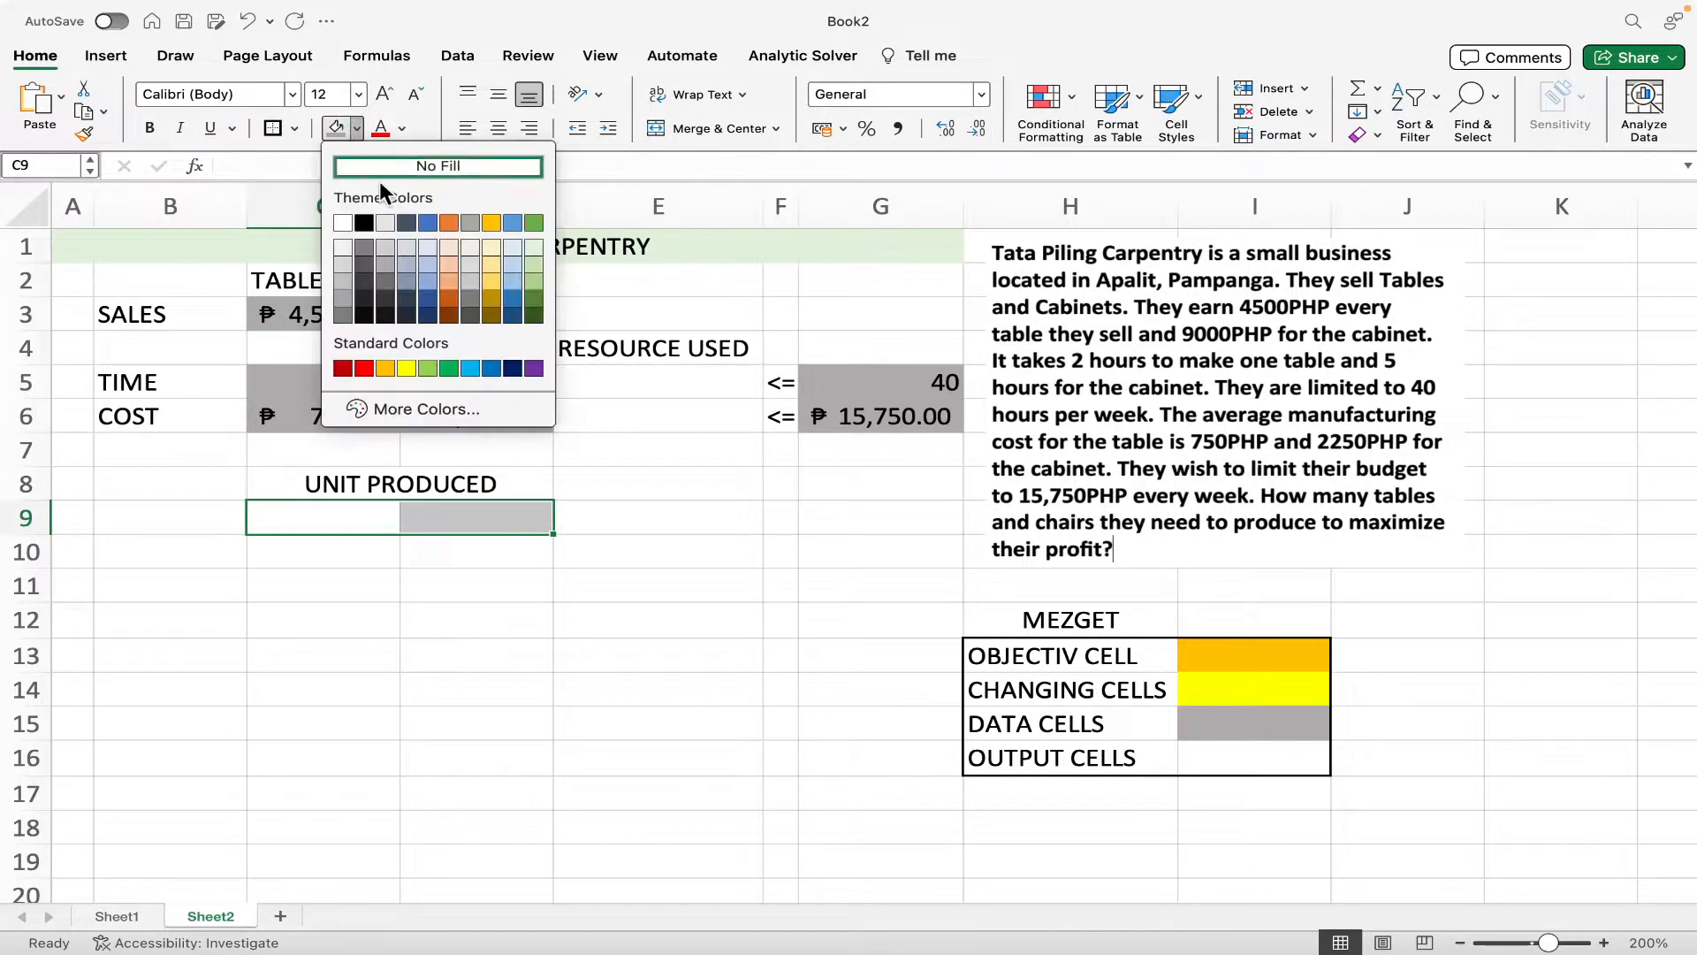
{"action": "left_click", "coordinate": [407, 367]}
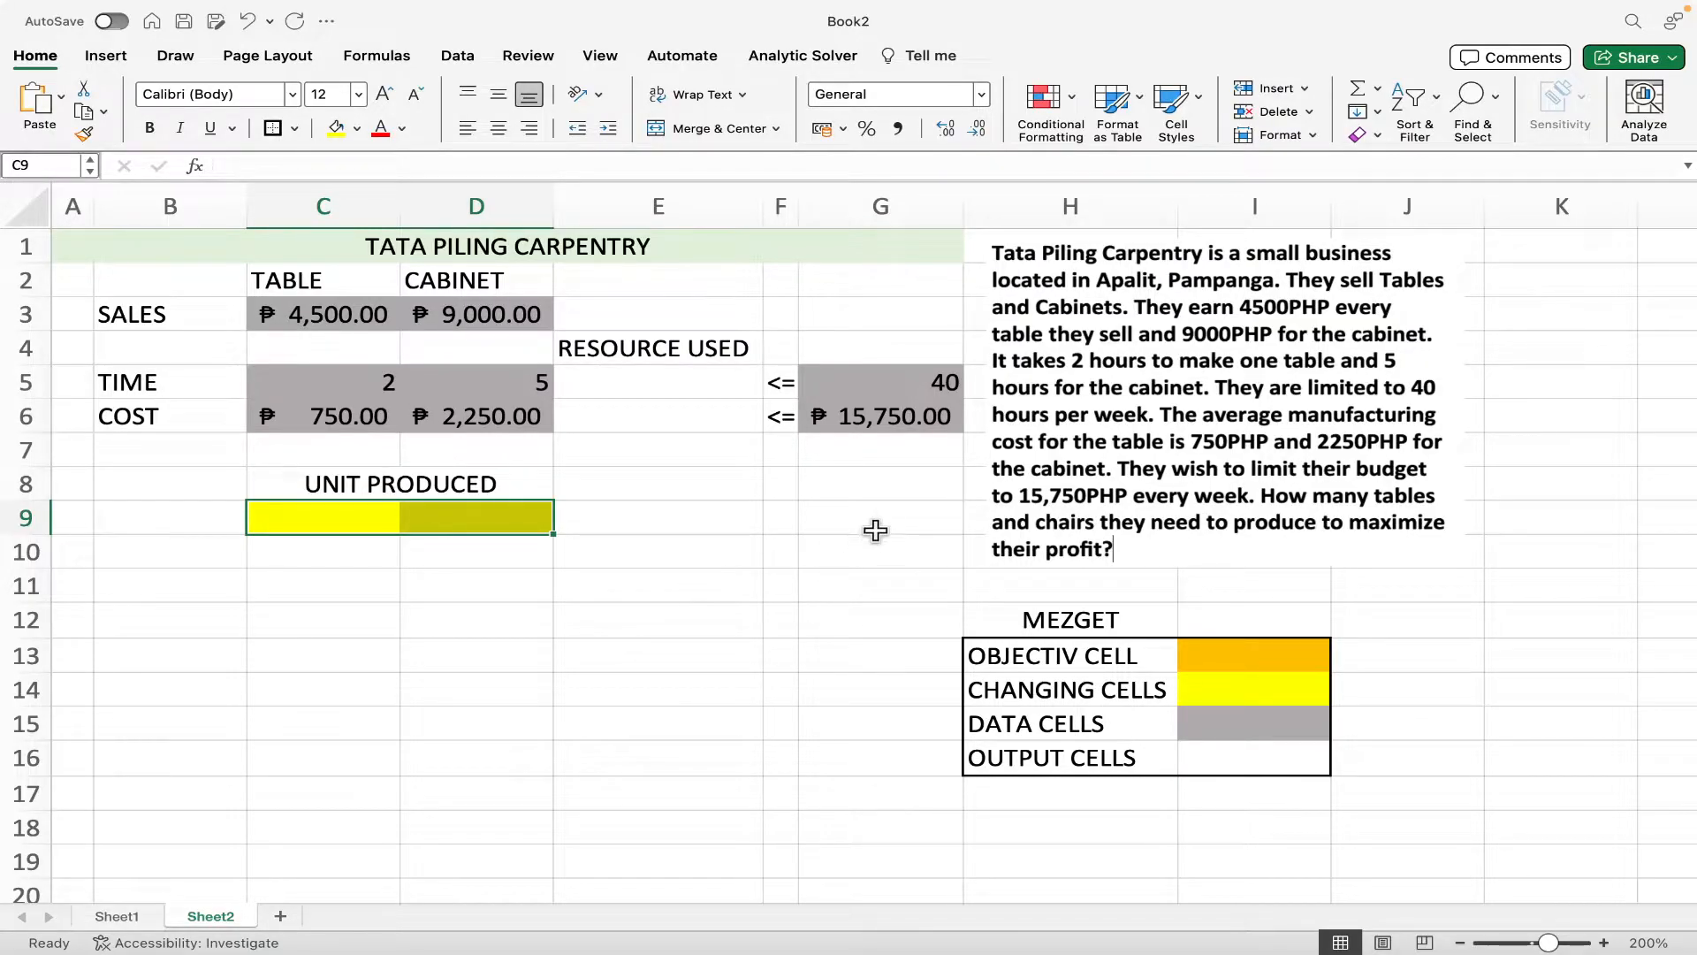
- Enter the heading TOTAL in G8 and center it
{"action": "left_click", "coordinate": [838, 485]}
{"action": "type", "text": "TOTAL"}
{"action": "key", "text": "Return"}
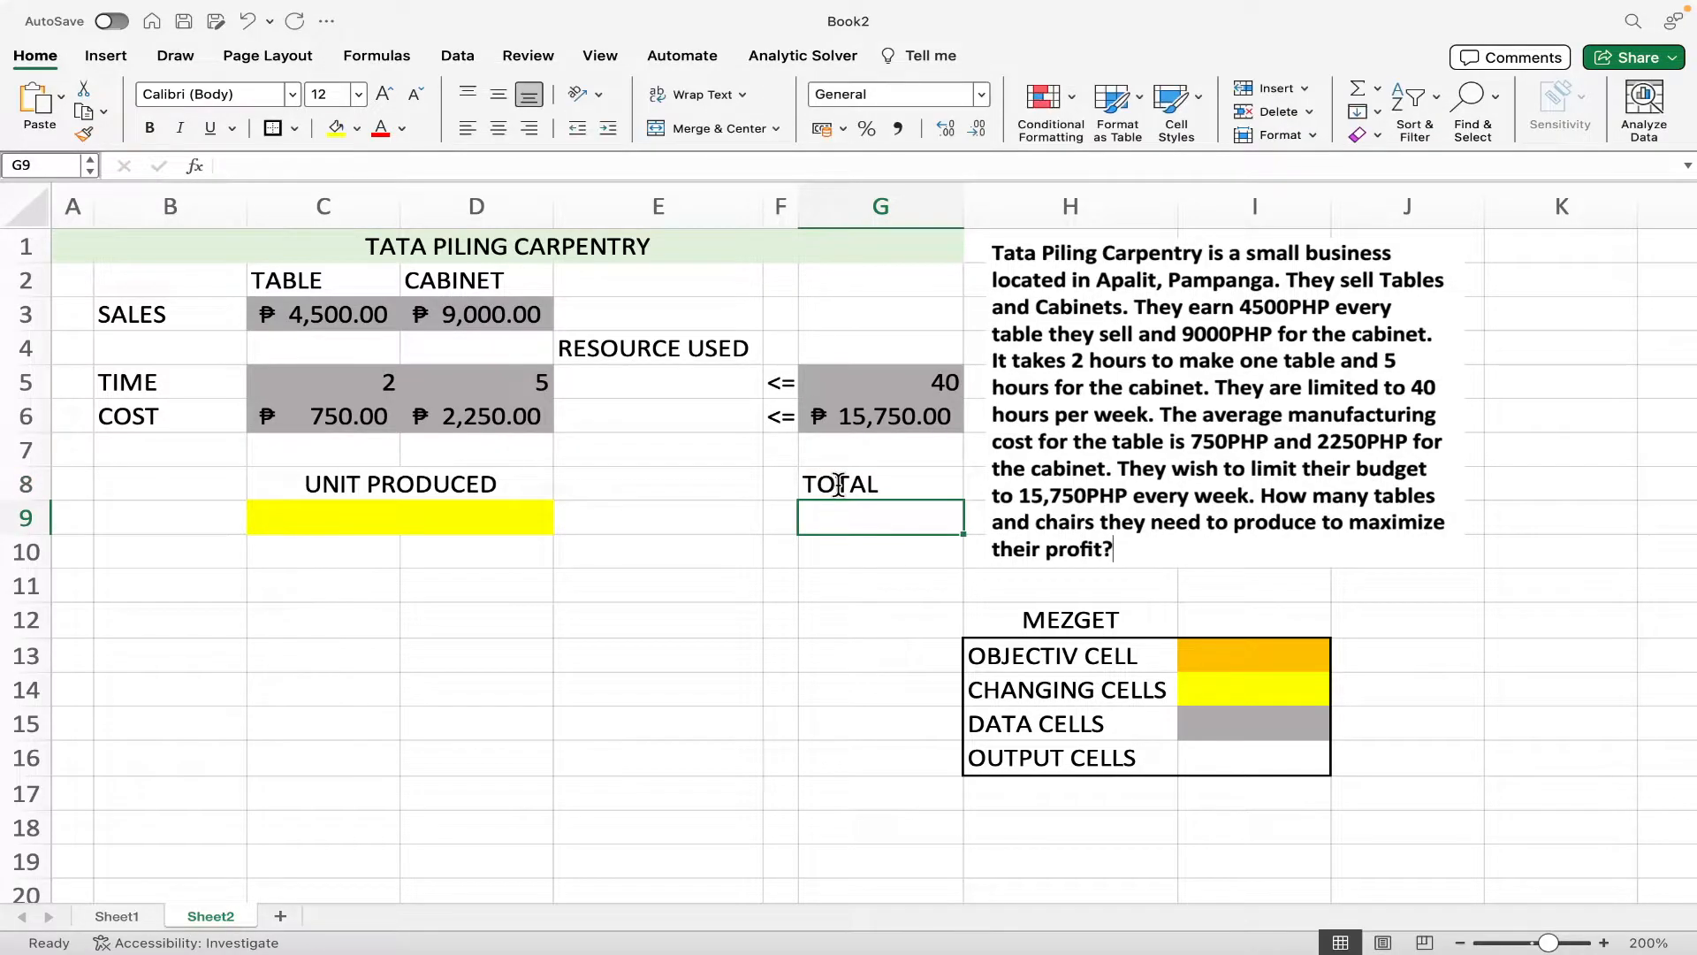
{"action": "left_click", "coordinate": [875, 484]}
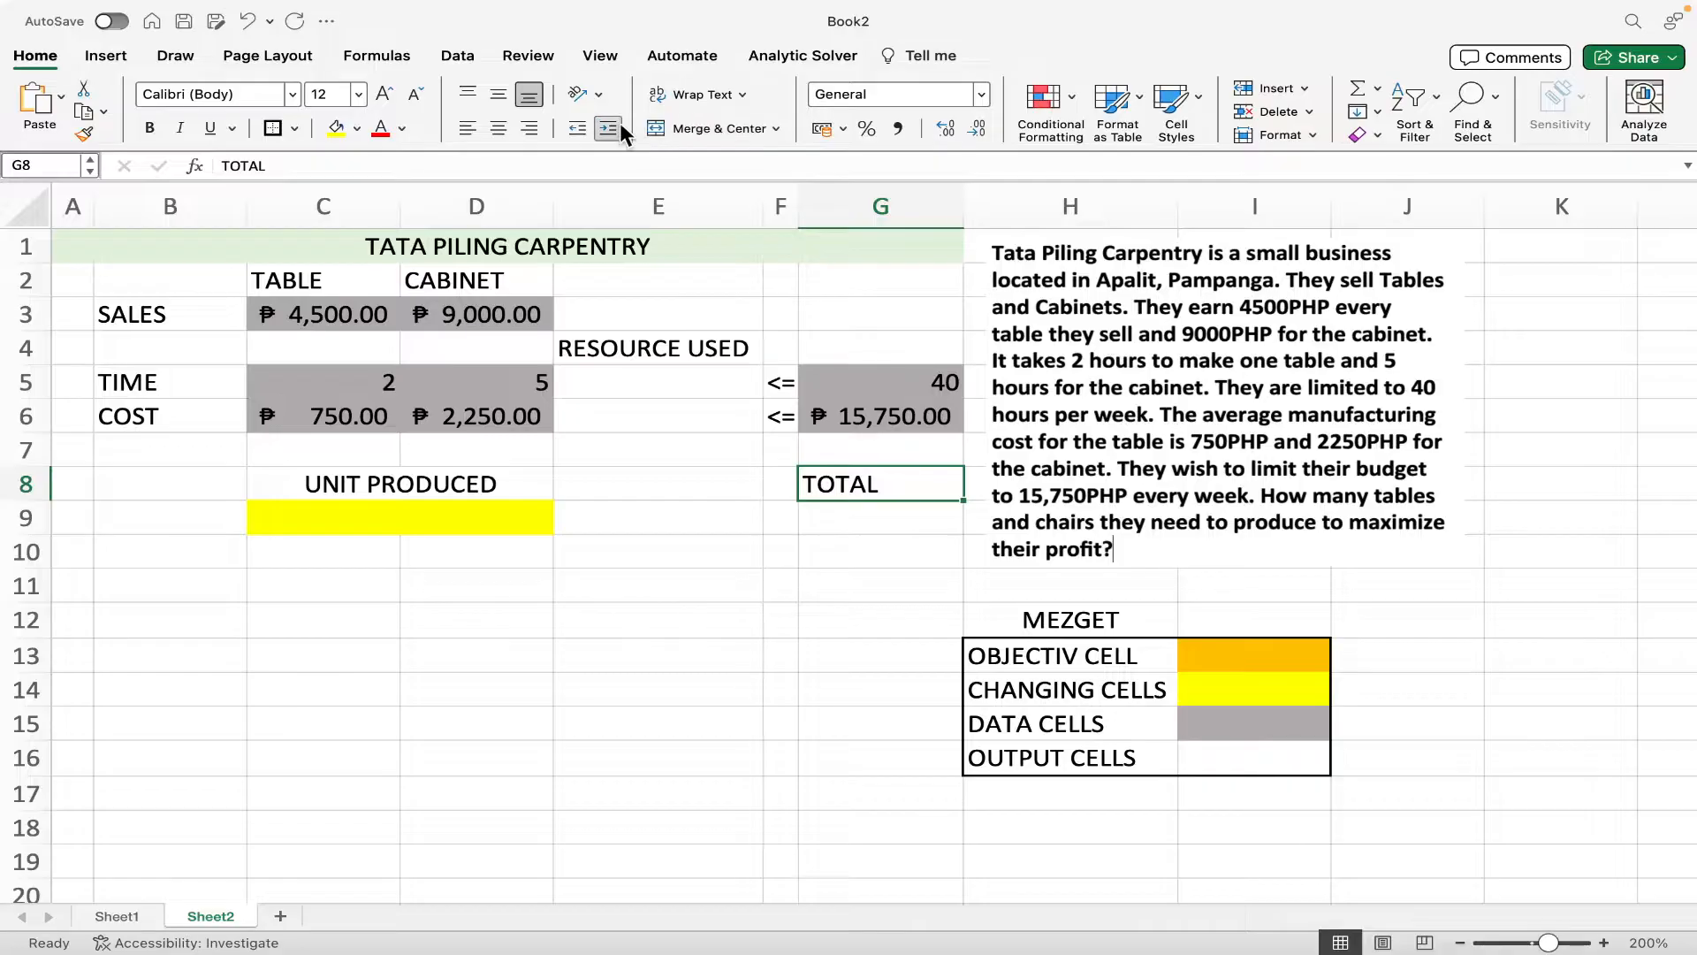
{"action": "left_click", "coordinate": [495, 128]}
- Fill G9 below the TOTAL heading with the objective cell's orange
{"action": "left_click", "coordinate": [826, 553]}
{"action": "left_click", "coordinate": [841, 526]}
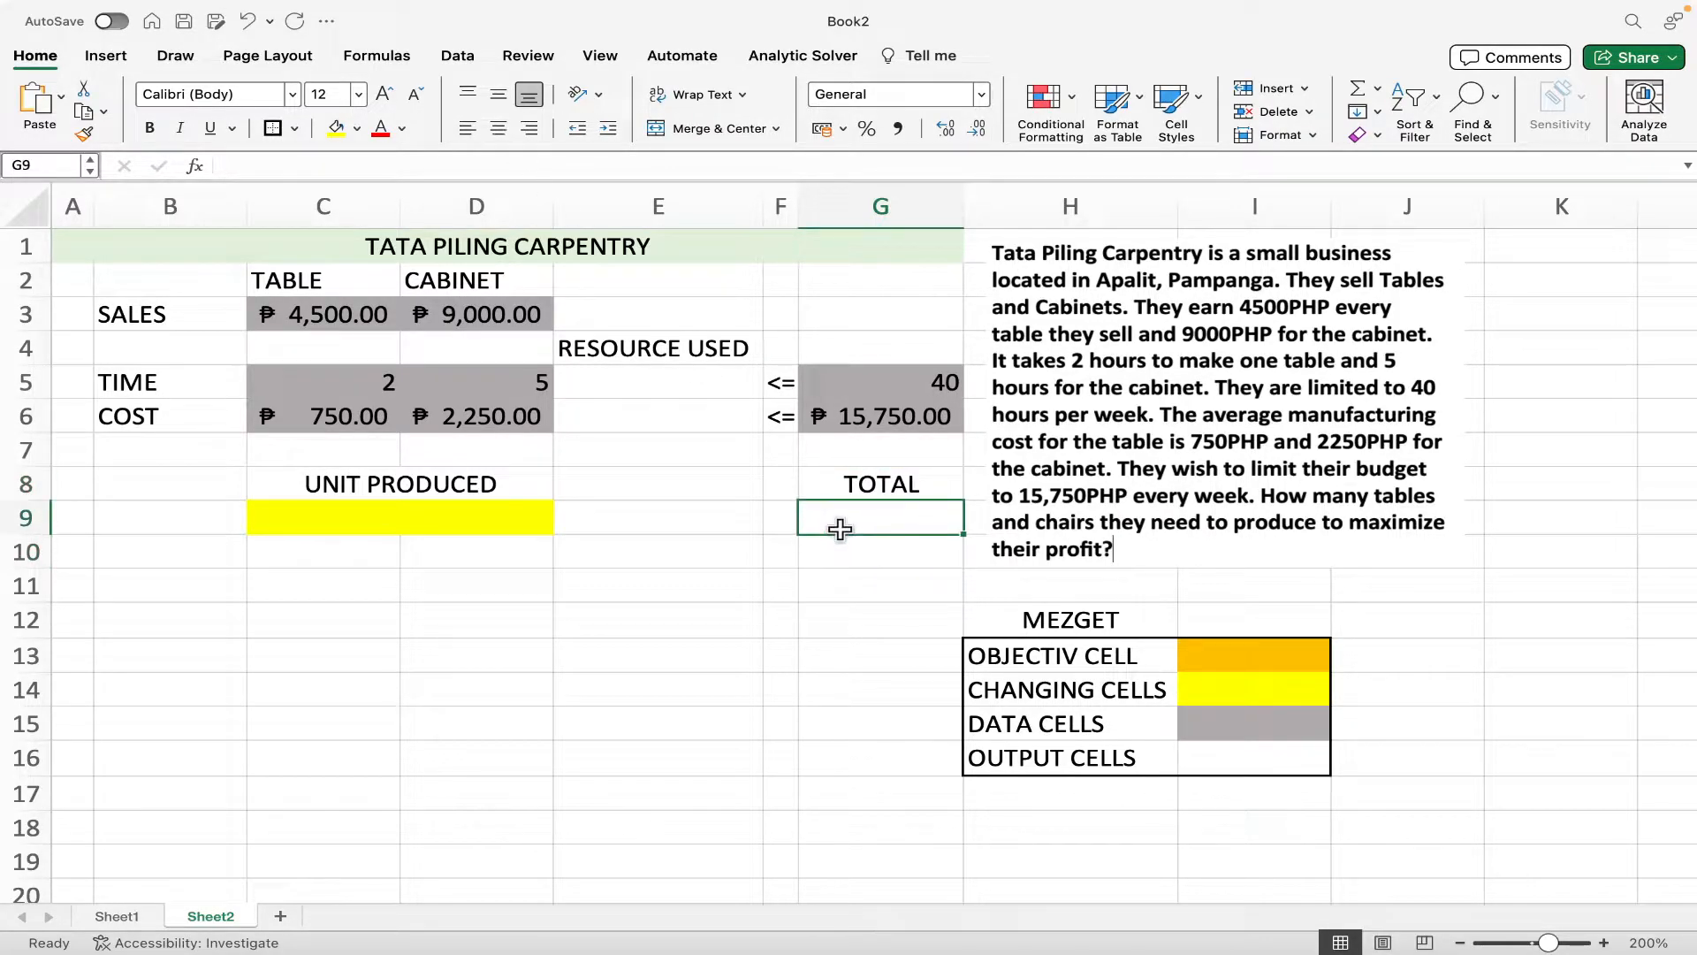
{"action": "left_click", "coordinate": [355, 129]}
{"action": "left_click", "coordinate": [386, 365]}
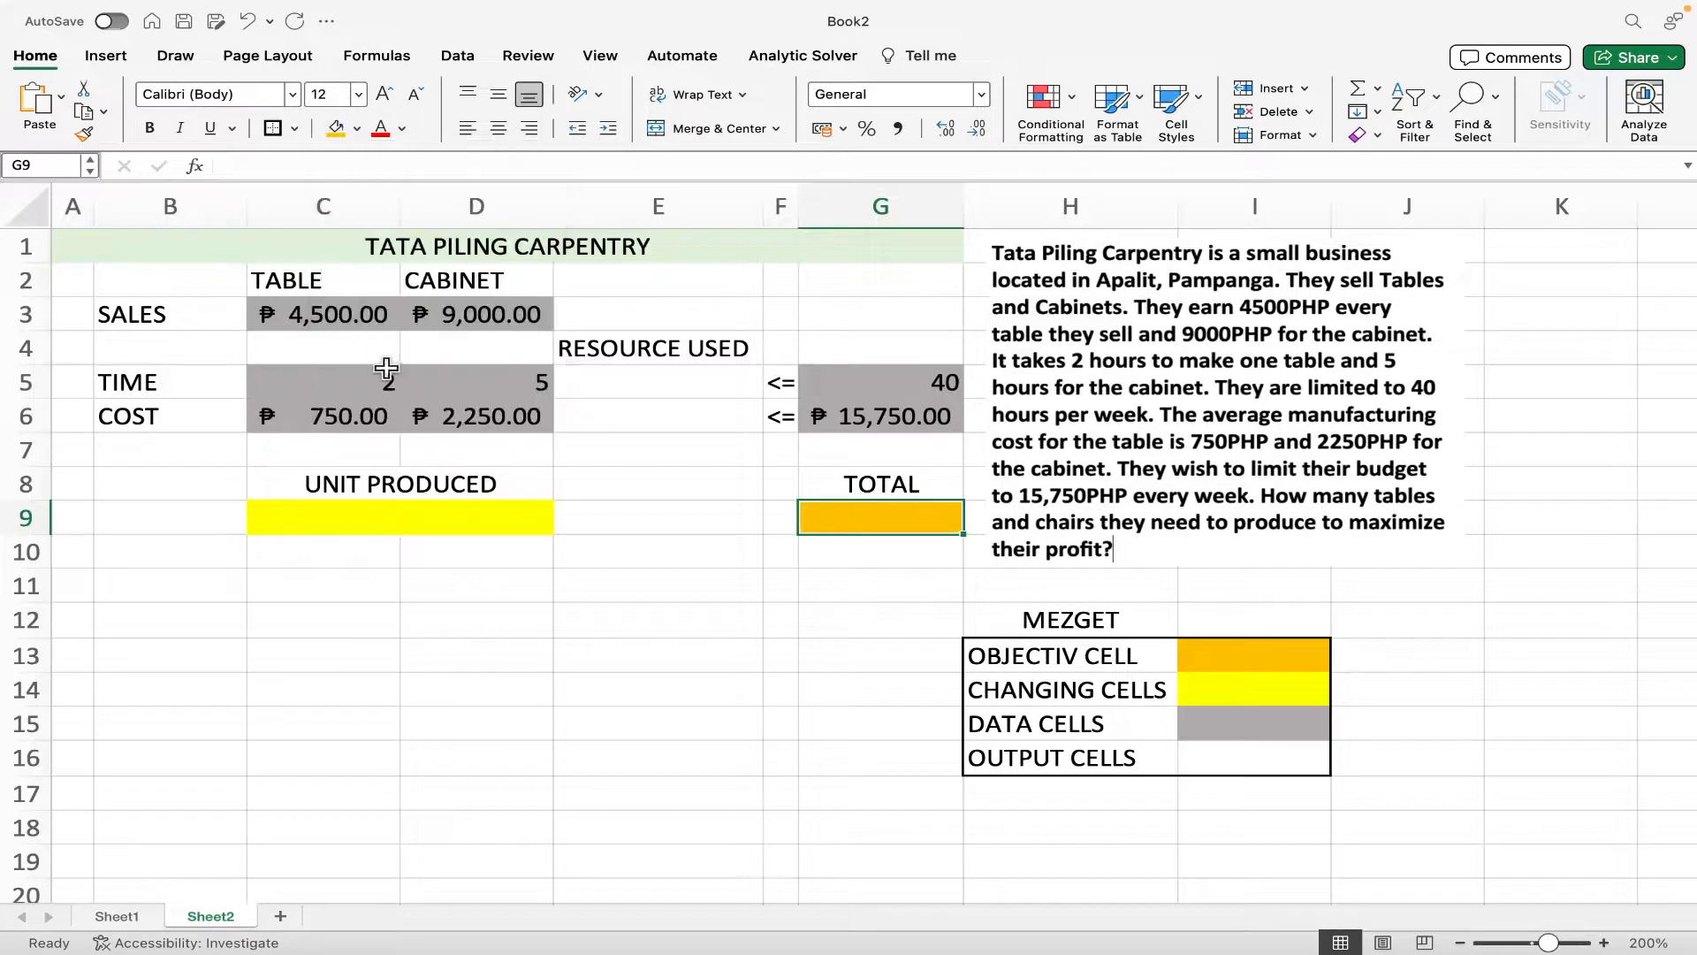
- Apply all borders to A1:G9 and enclose the range in a thick box border
{"action": "left_click_drag", "start_coordinate": [88, 243], "coordinate": [786, 511]}
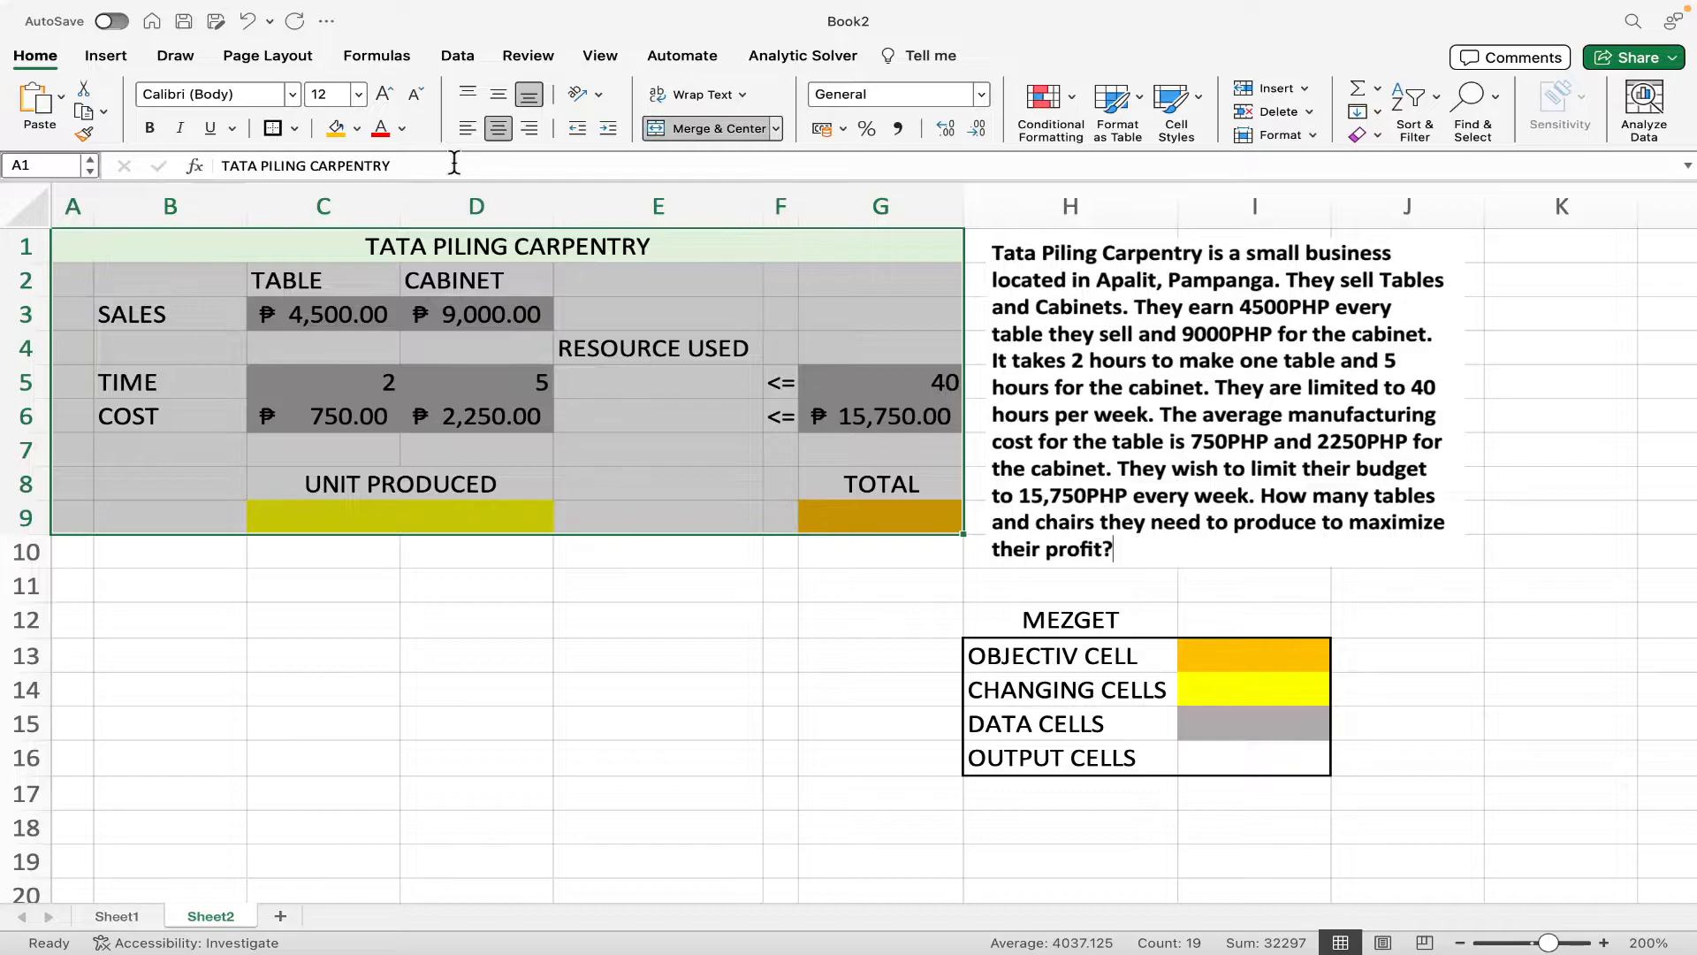
{"action": "left_click", "coordinate": [294, 127]}
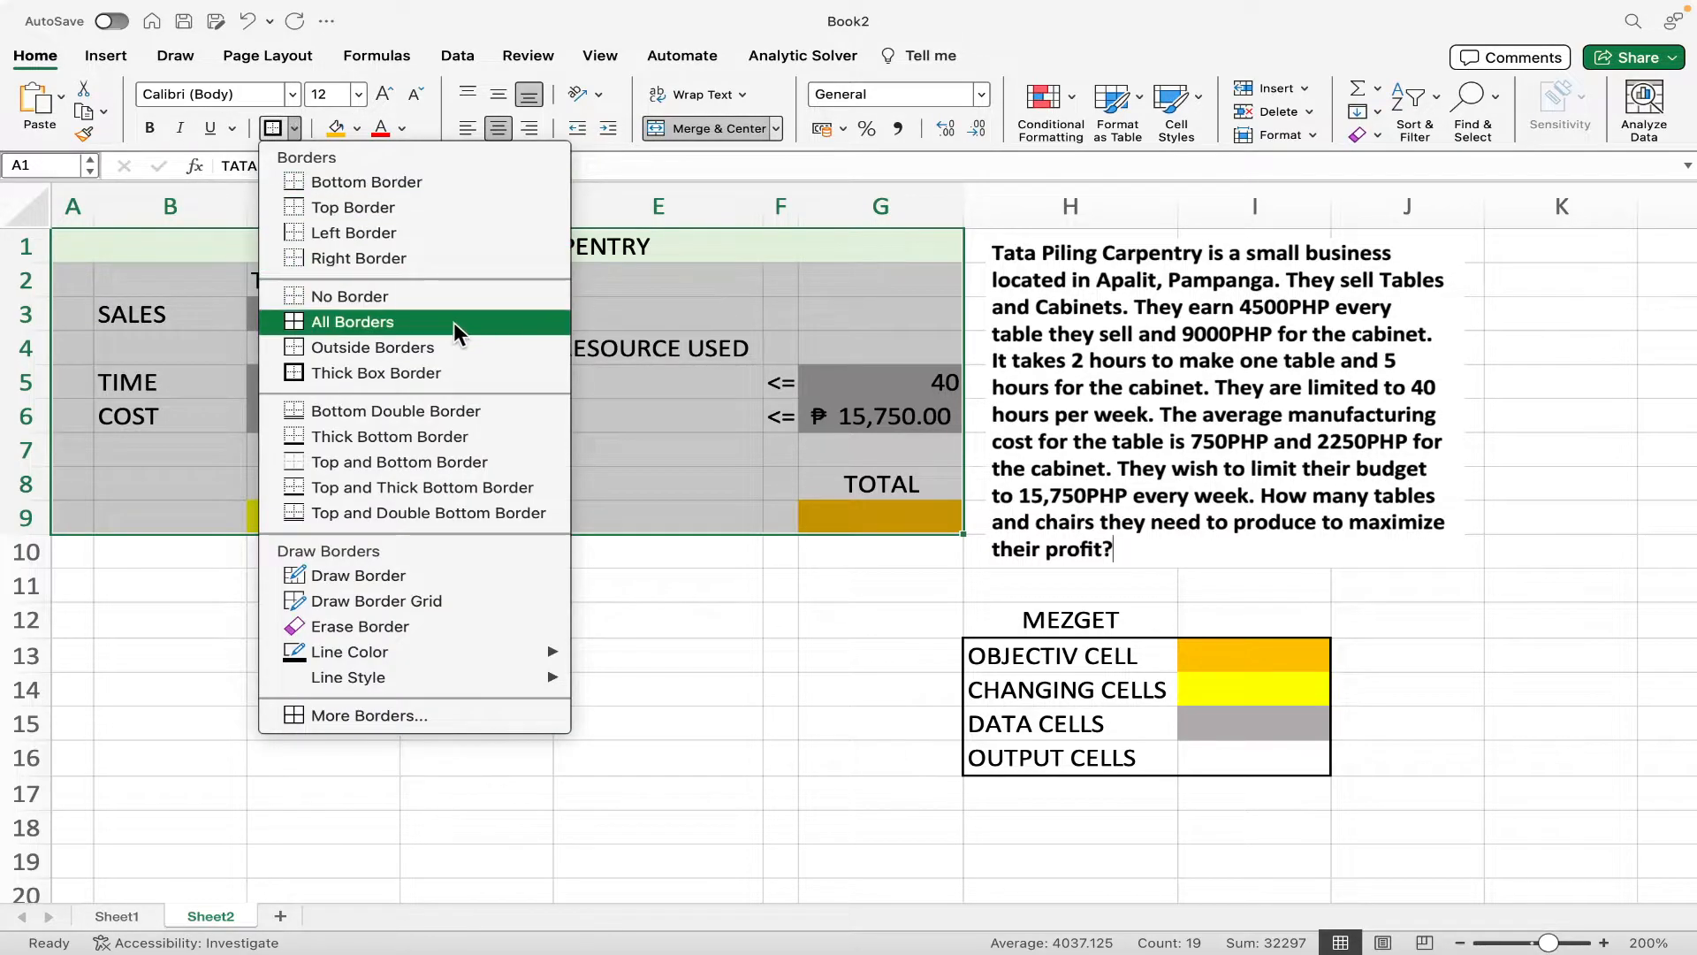
{"action": "left_click", "coordinate": [449, 320]}
{"action": "left_click", "coordinate": [294, 128]}
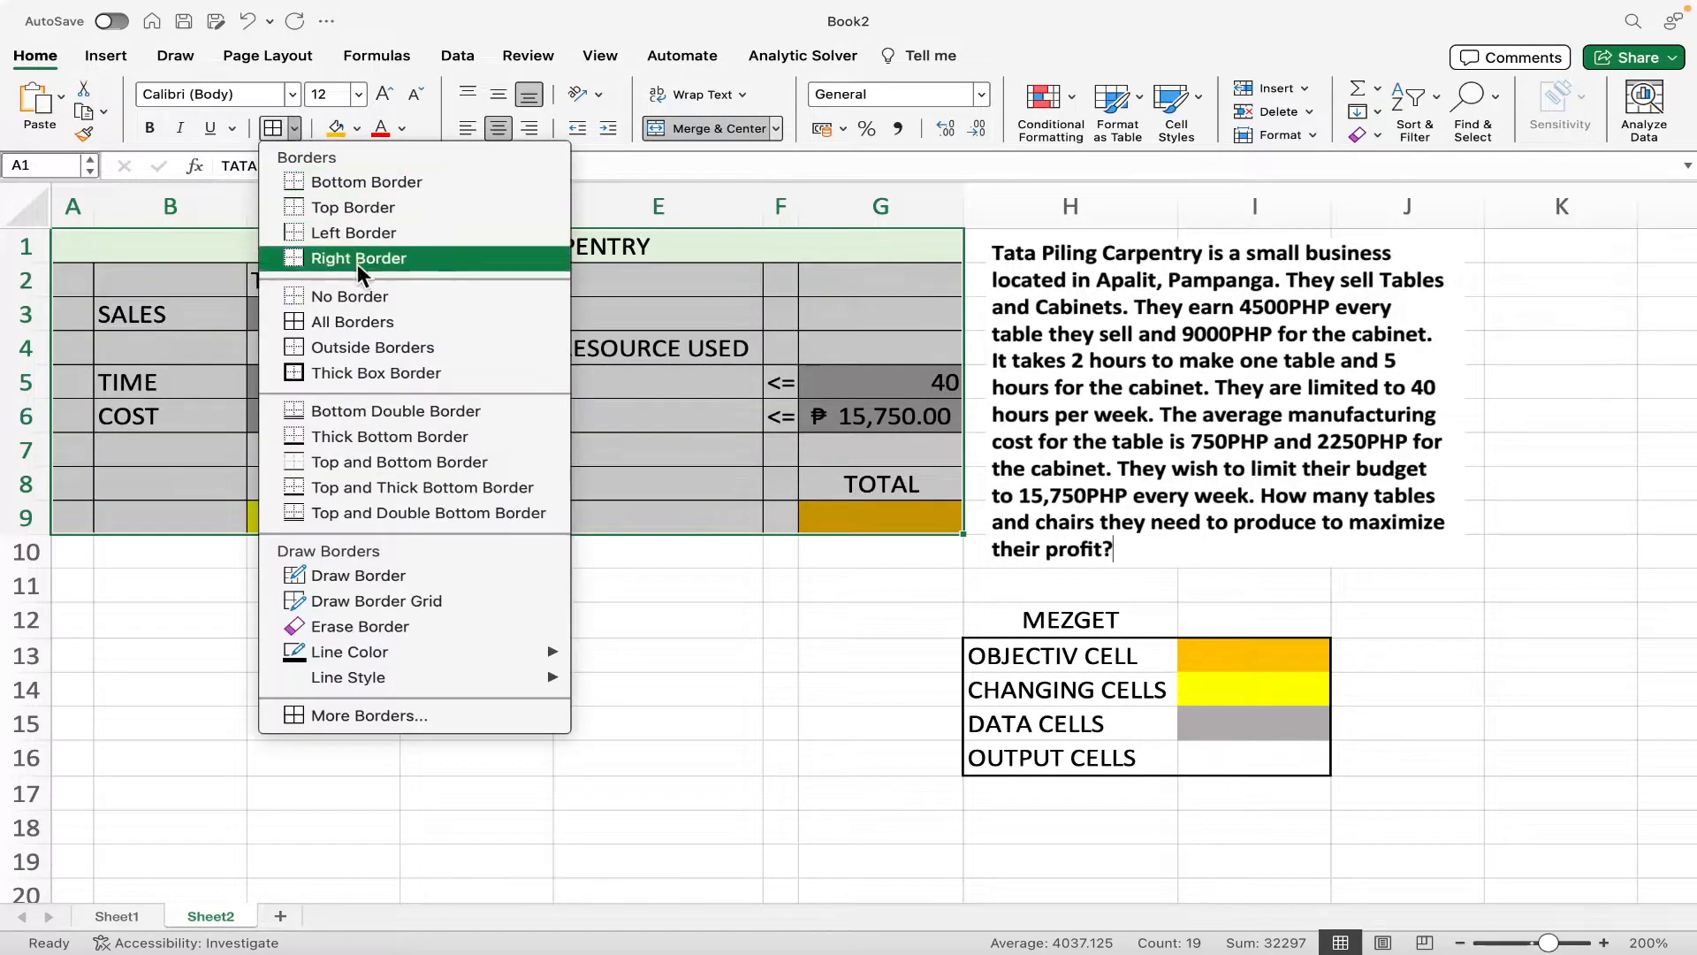
{"action": "left_click", "coordinate": [386, 372]}
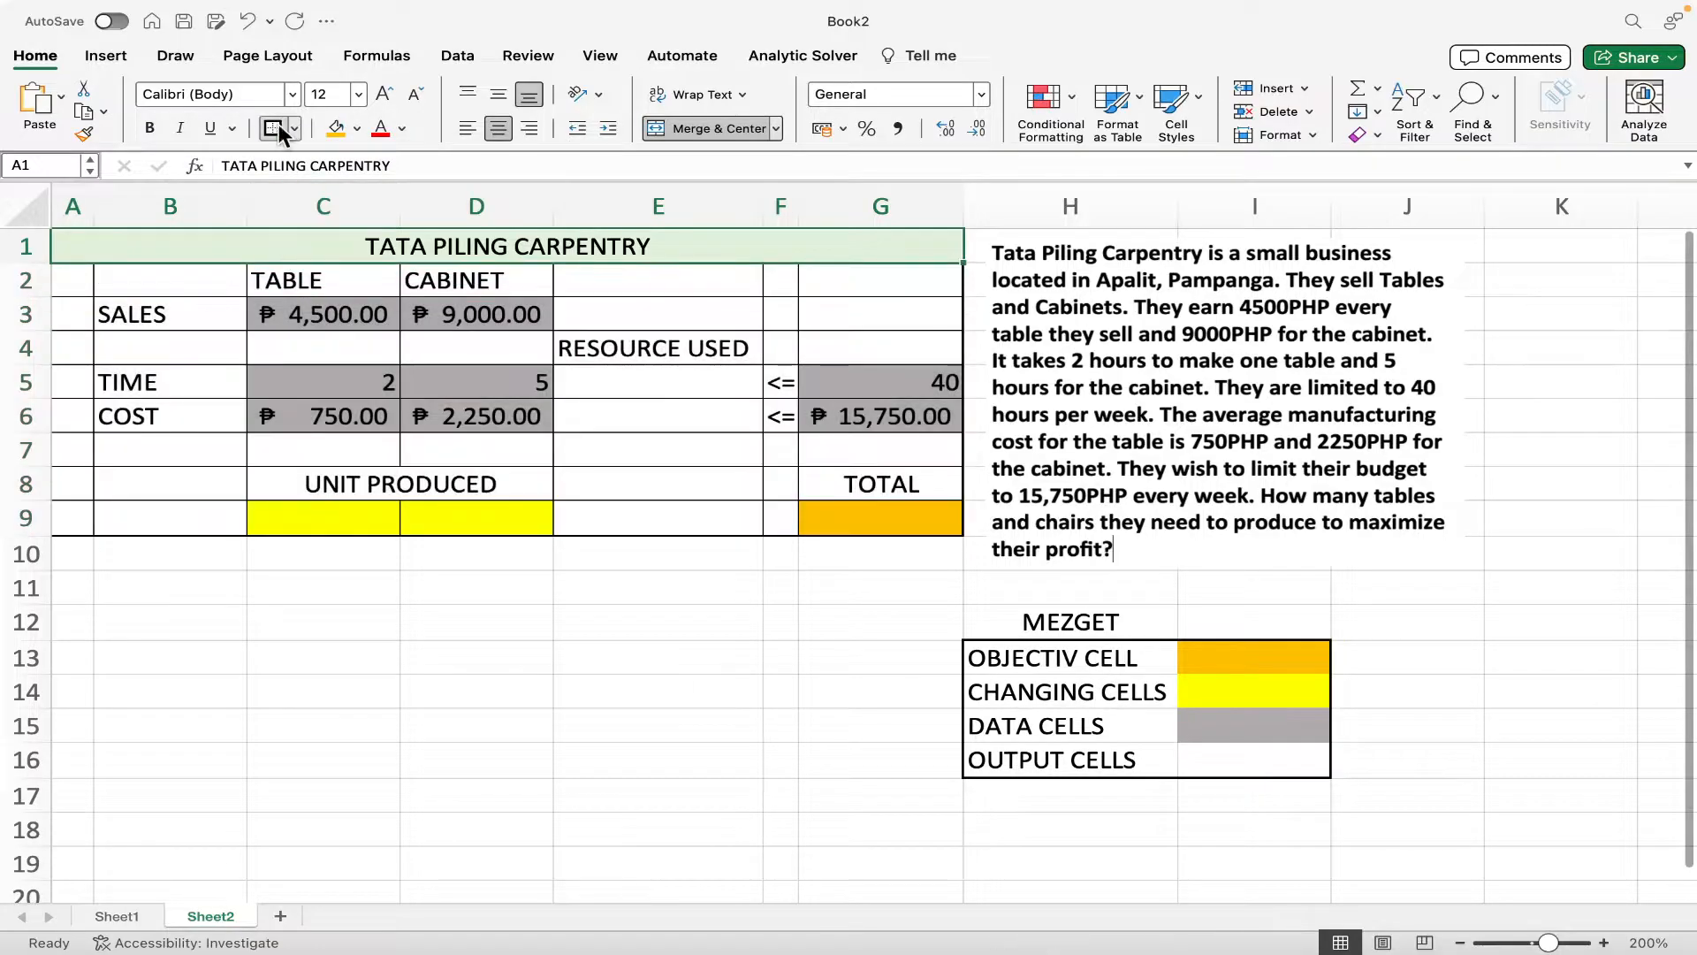
- Outline the TATA PILING CARPENTRY title cell with a border and make its text bold
{"action": "left_click", "coordinate": [288, 131]}
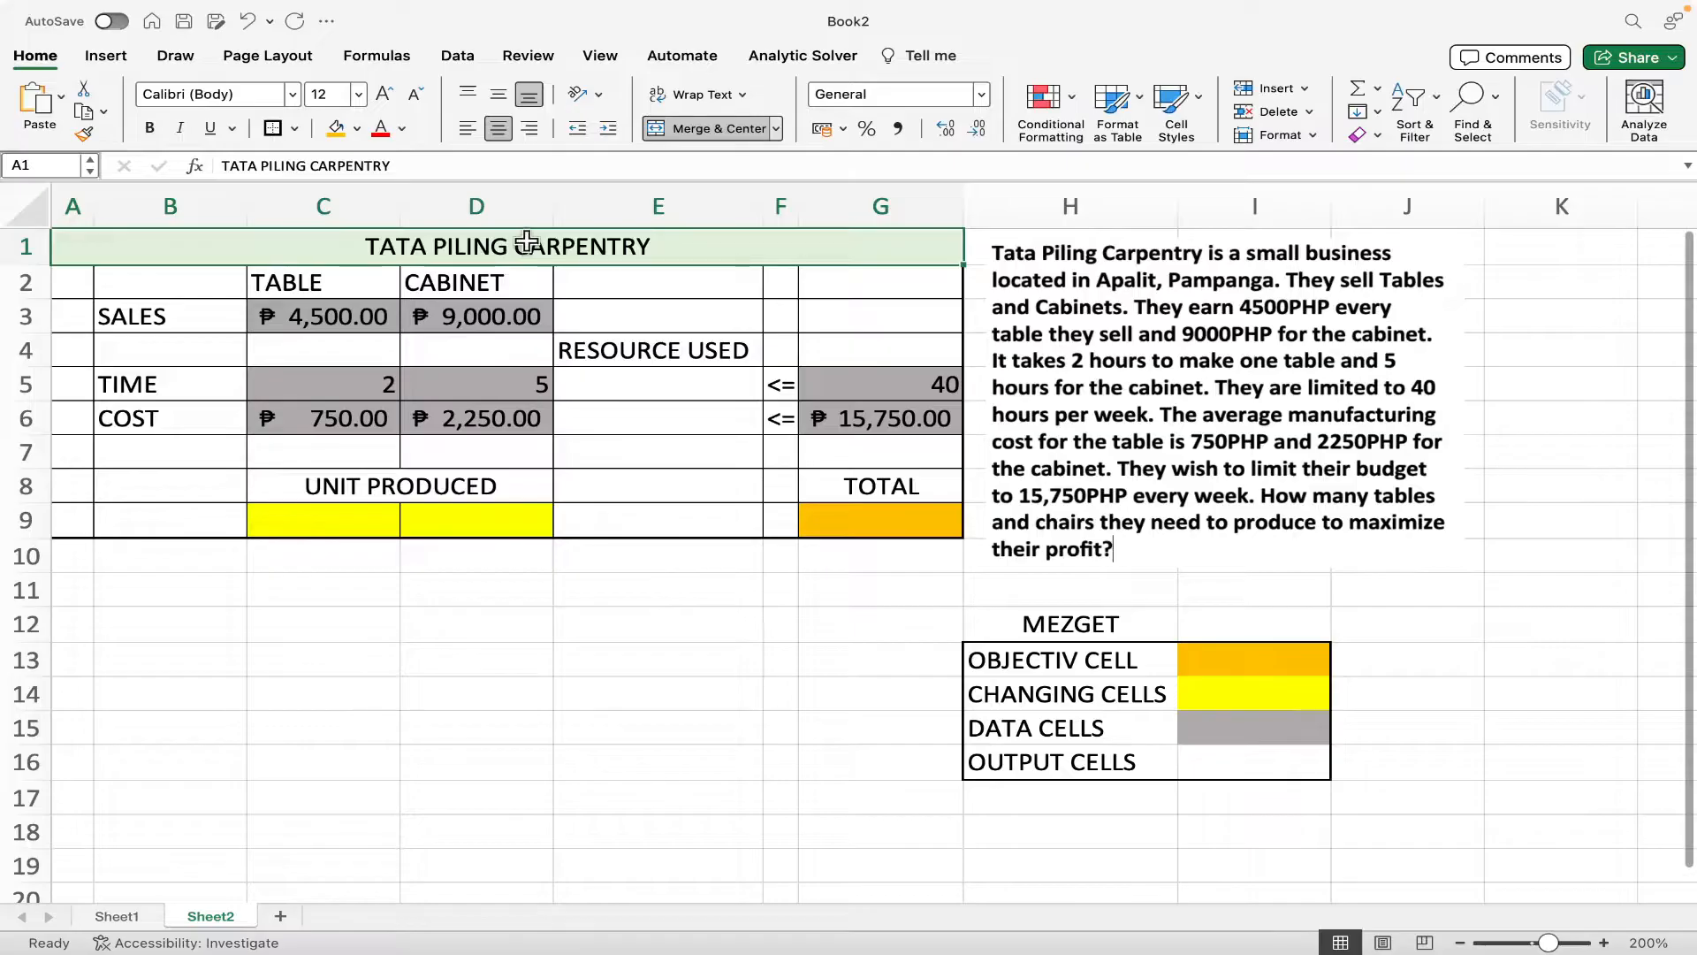
{"action": "key", "text": "super+b"}
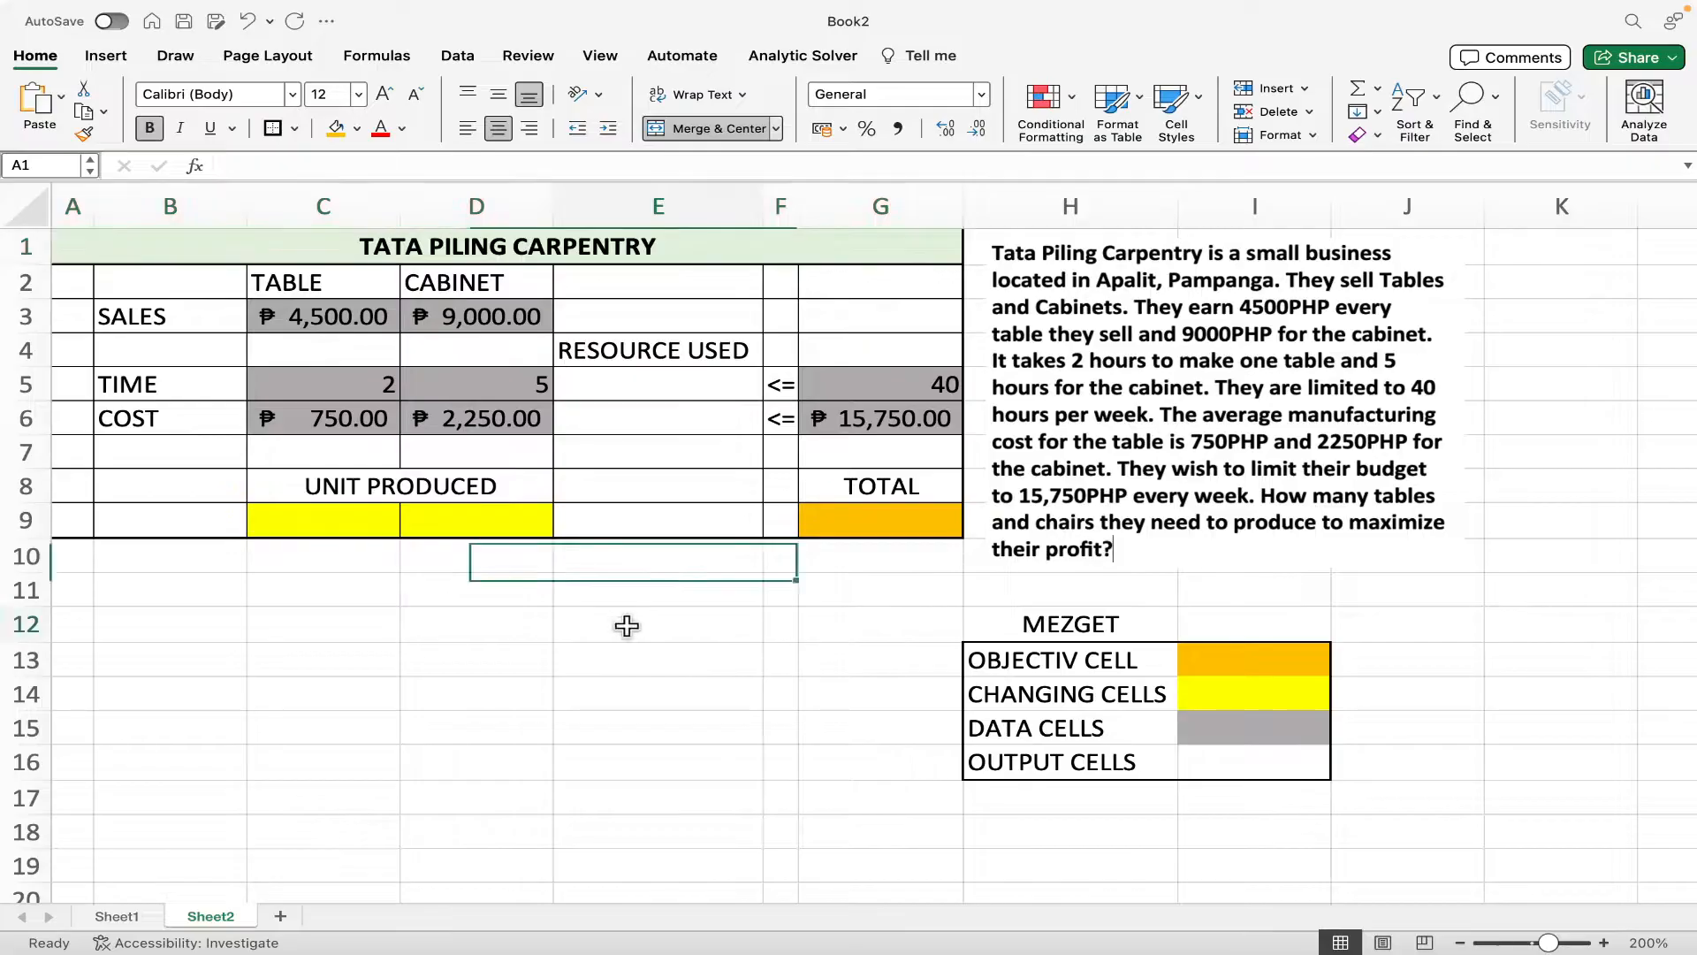
{"action": "left_click", "coordinate": [623, 619]}
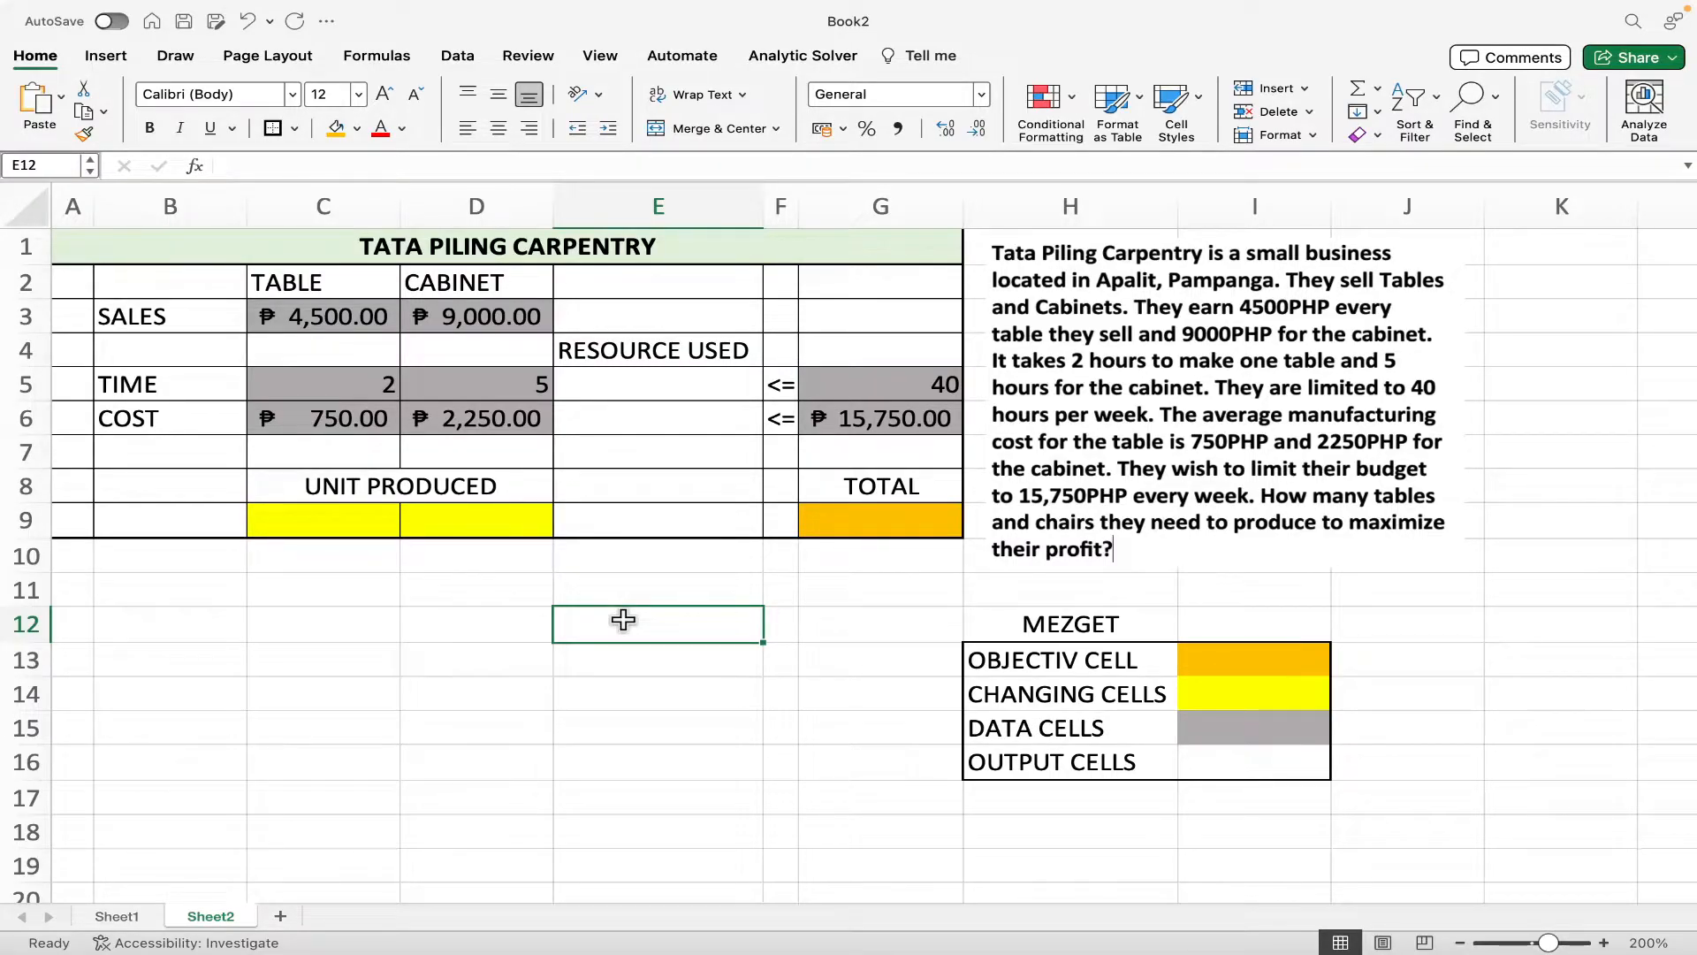
- Enter the label OBJECTIVE FUNCTION in D12
{"action": "left_click", "coordinate": [451, 635]}
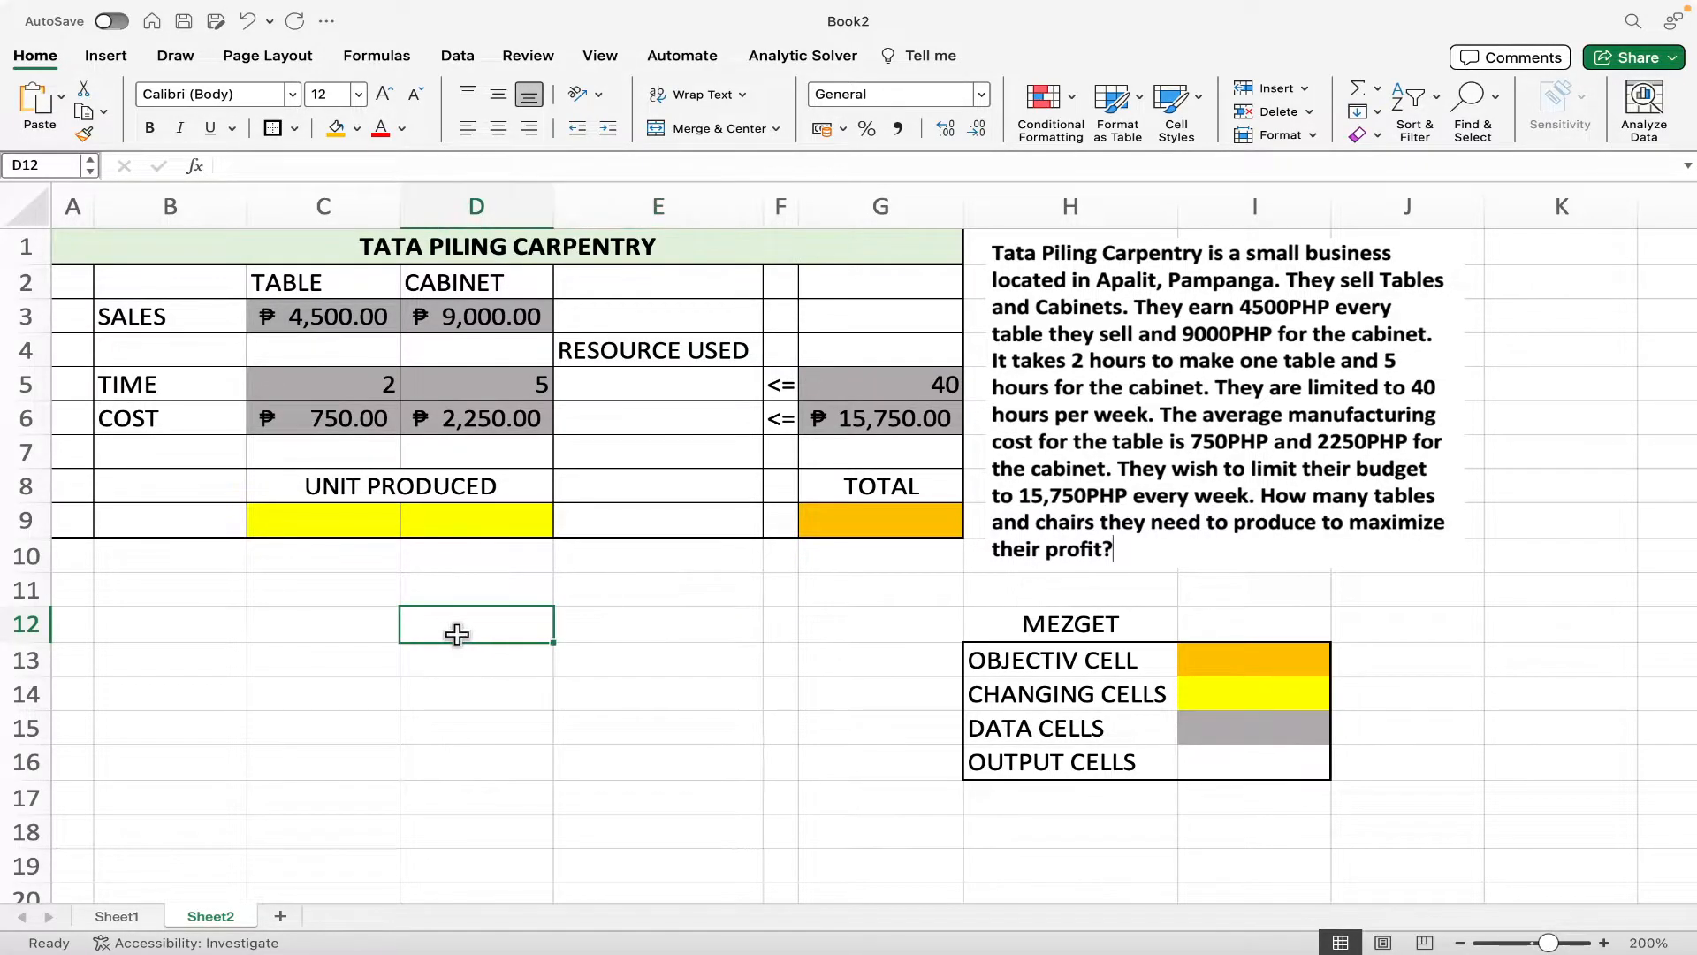
{"action": "type", "text": "OBJECT"}
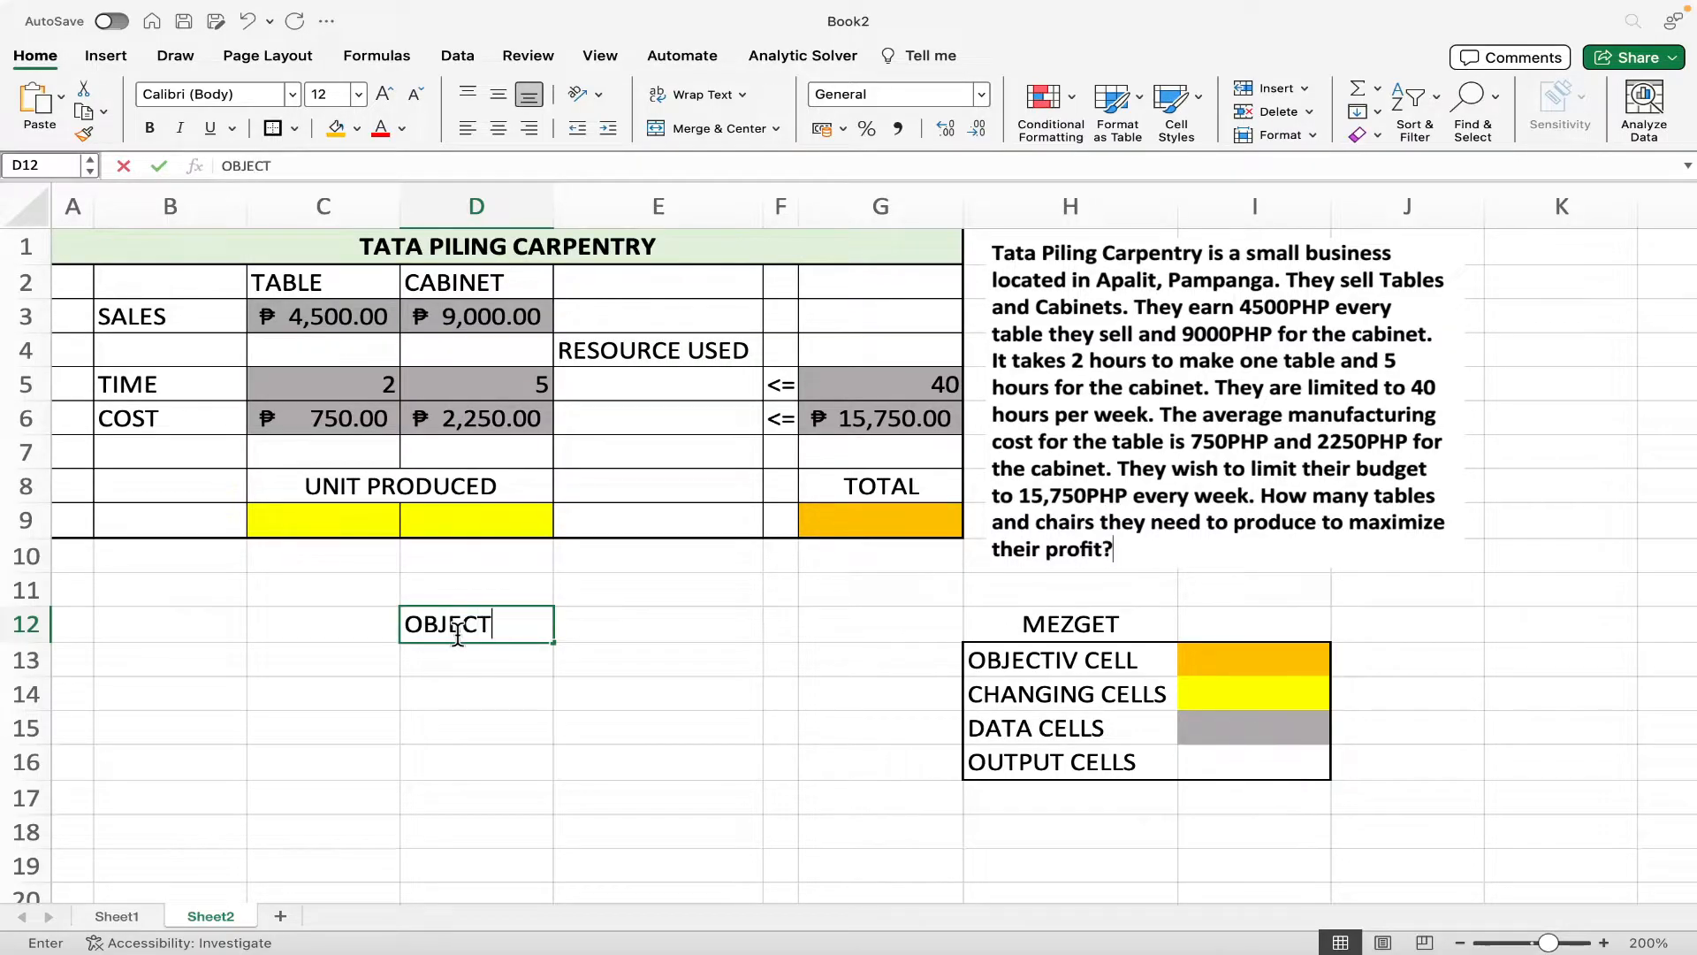
{"action": "type", "text": "IVE FUN"}
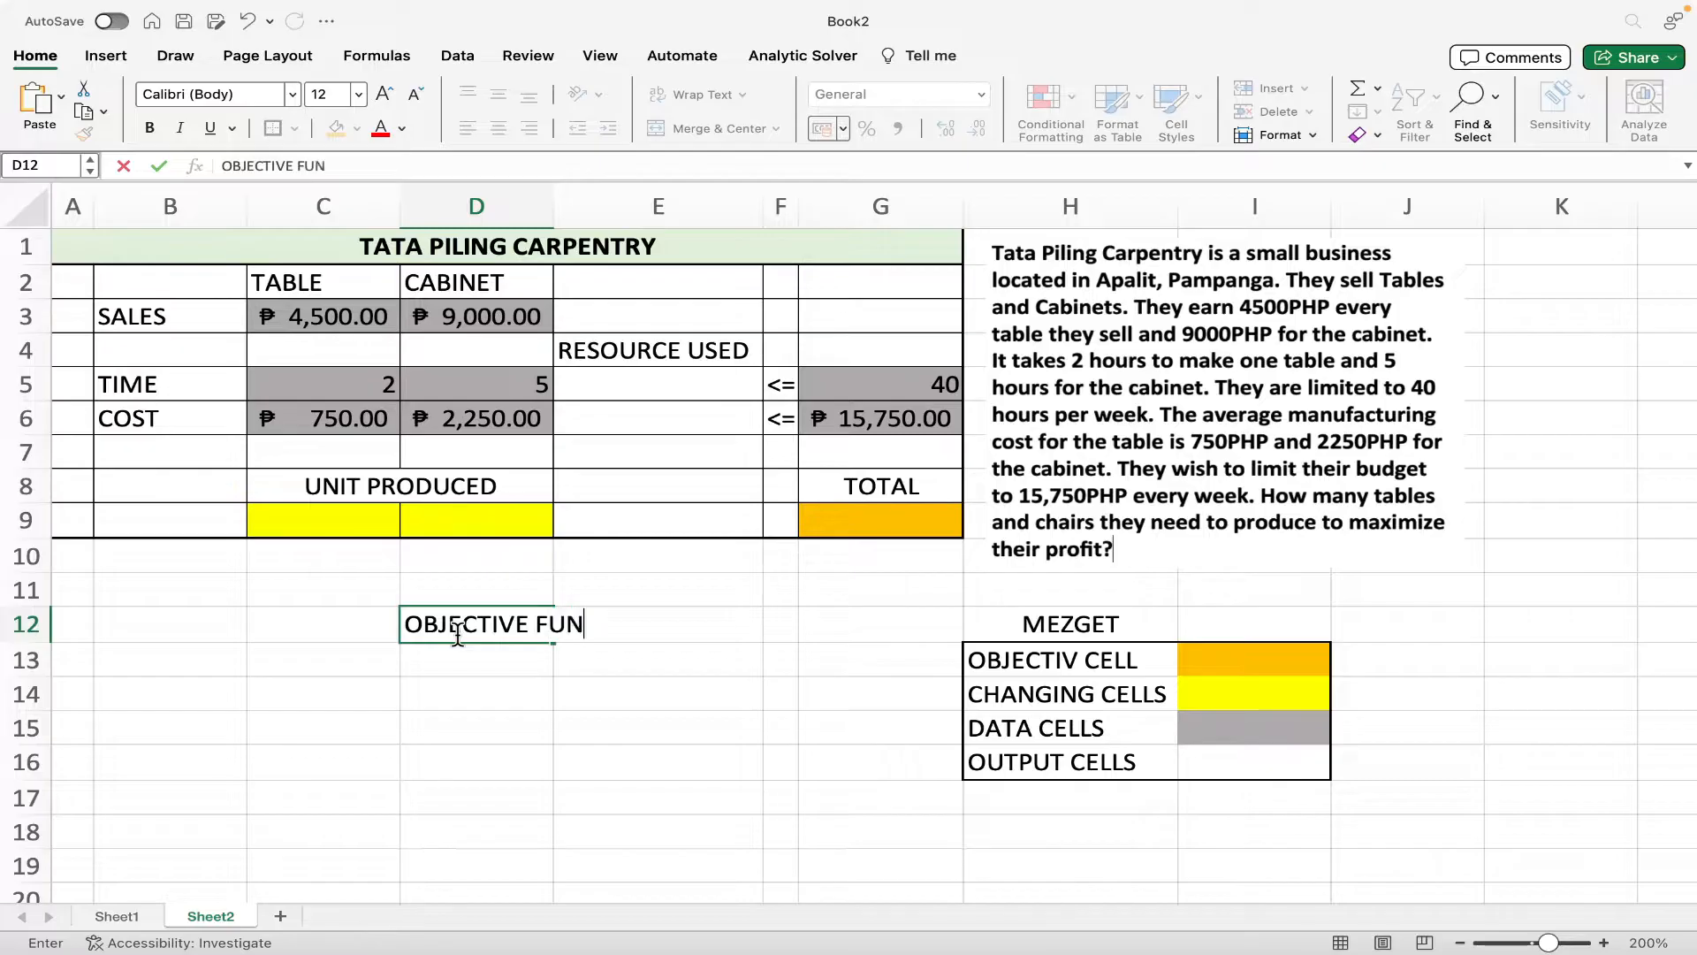
{"action": "type", "text": "CTION"}
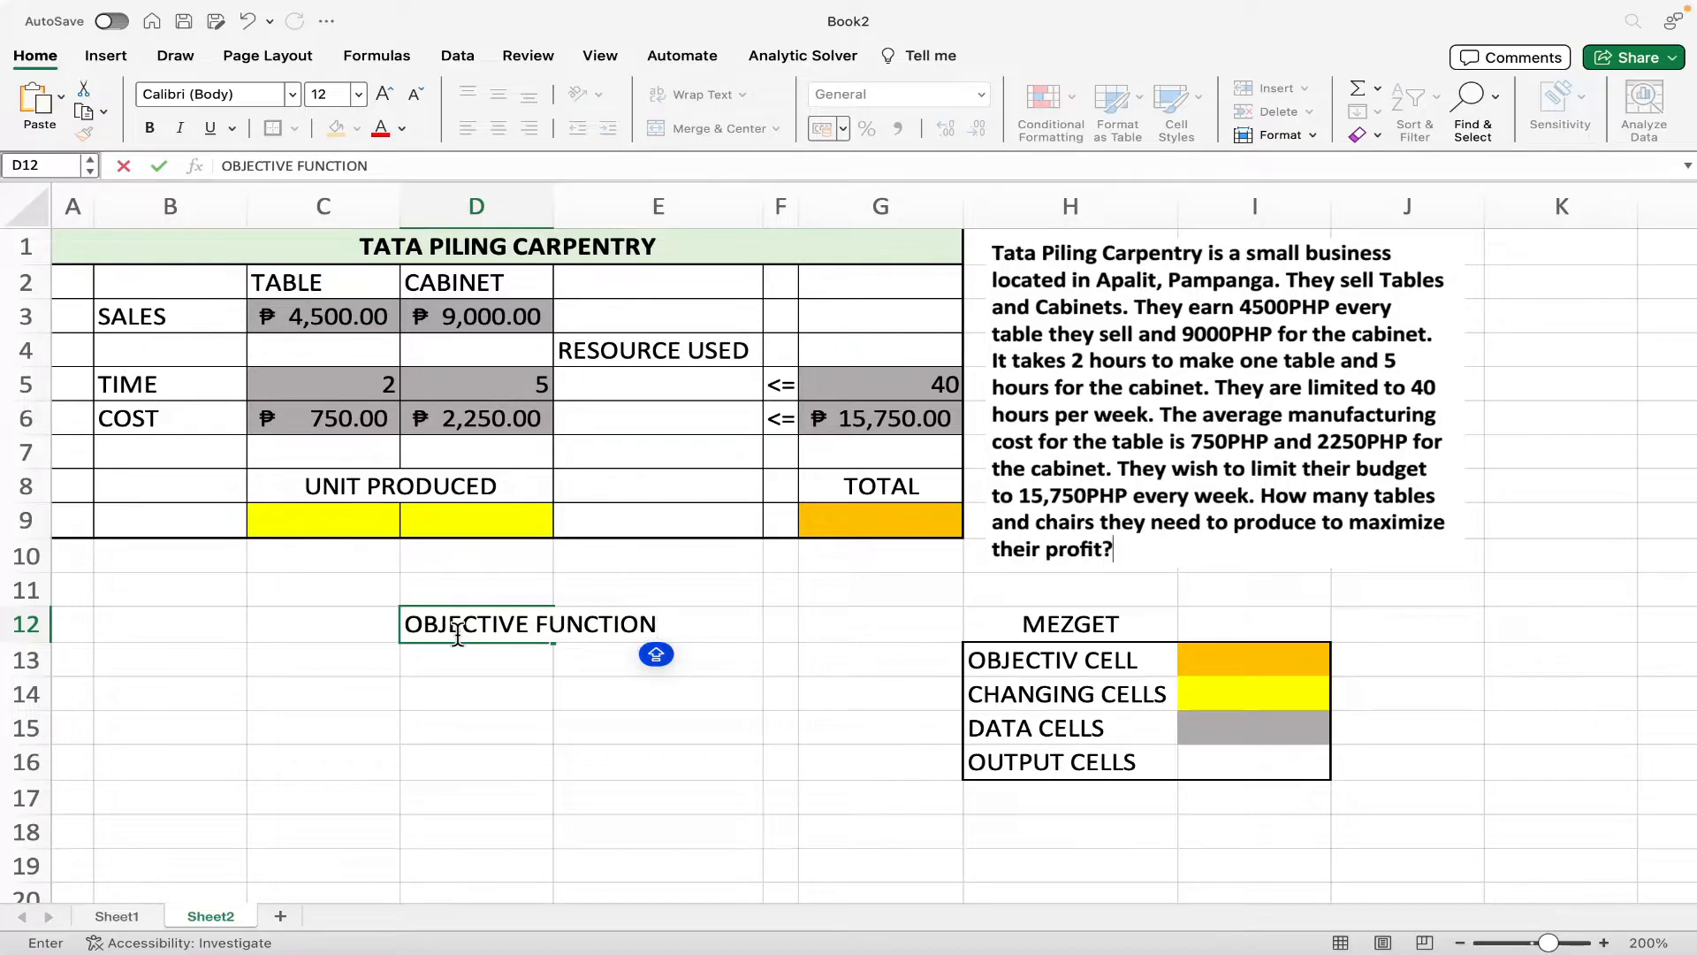
{"action": "key", "text": "Tab"}
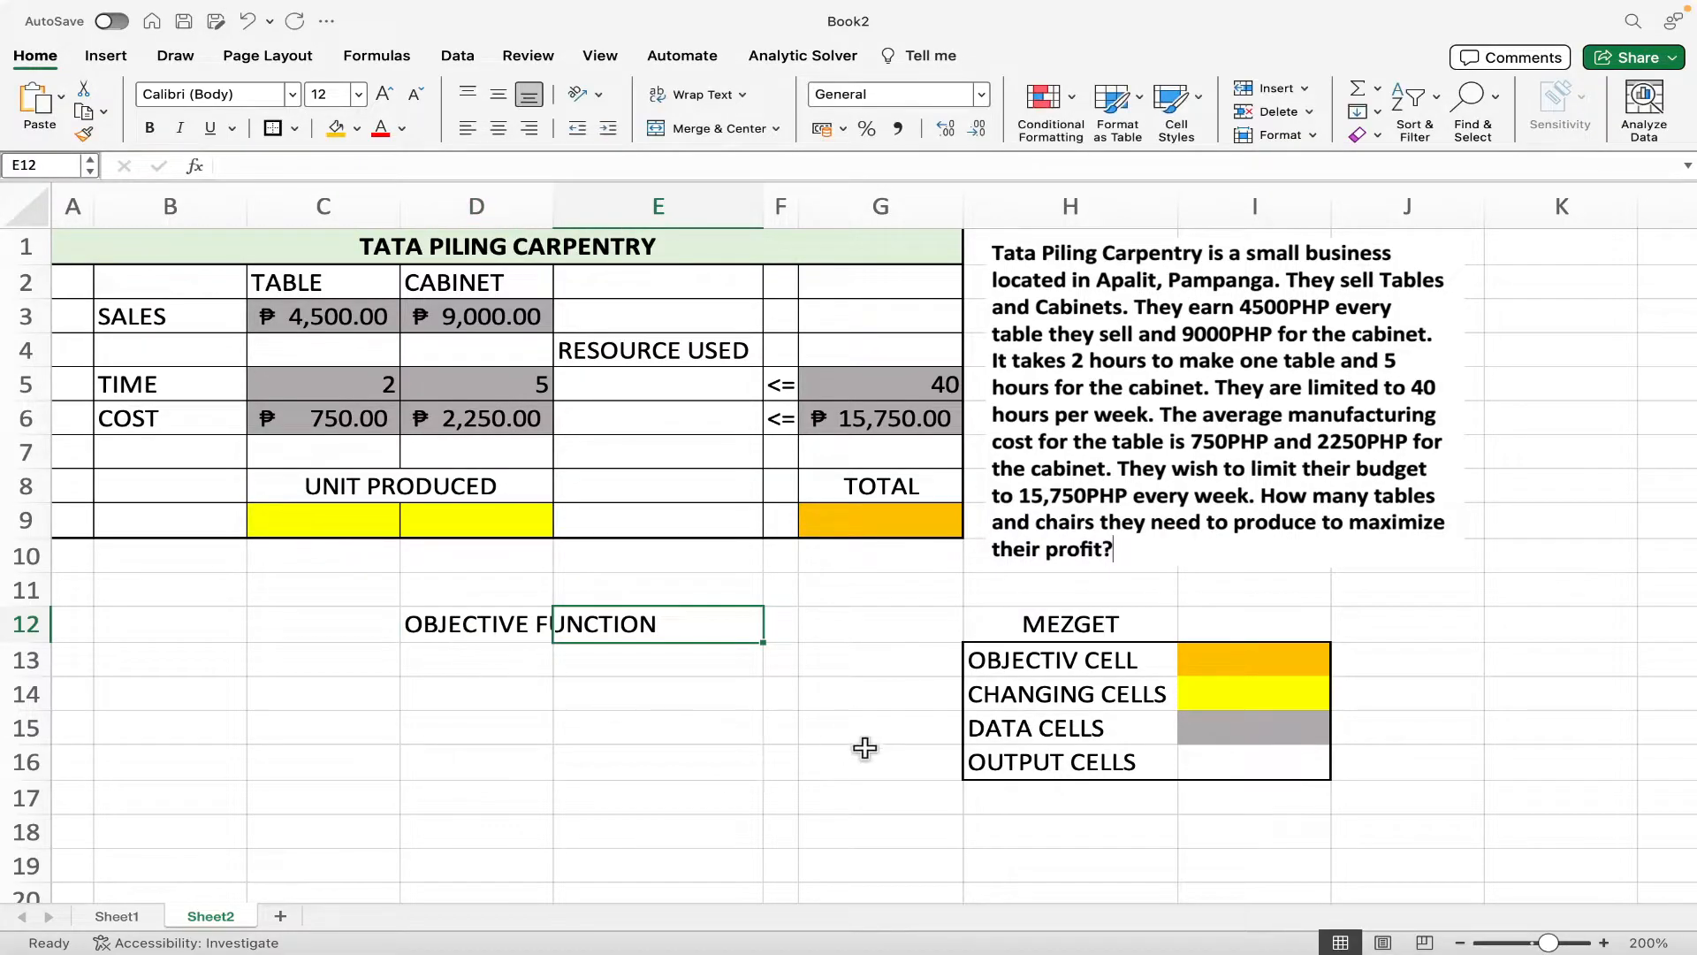
{"action": "left_click_drag", "start_coordinate": [595, 618], "coordinate": [504, 621]}
{"action": "key", "text": "super+c"}
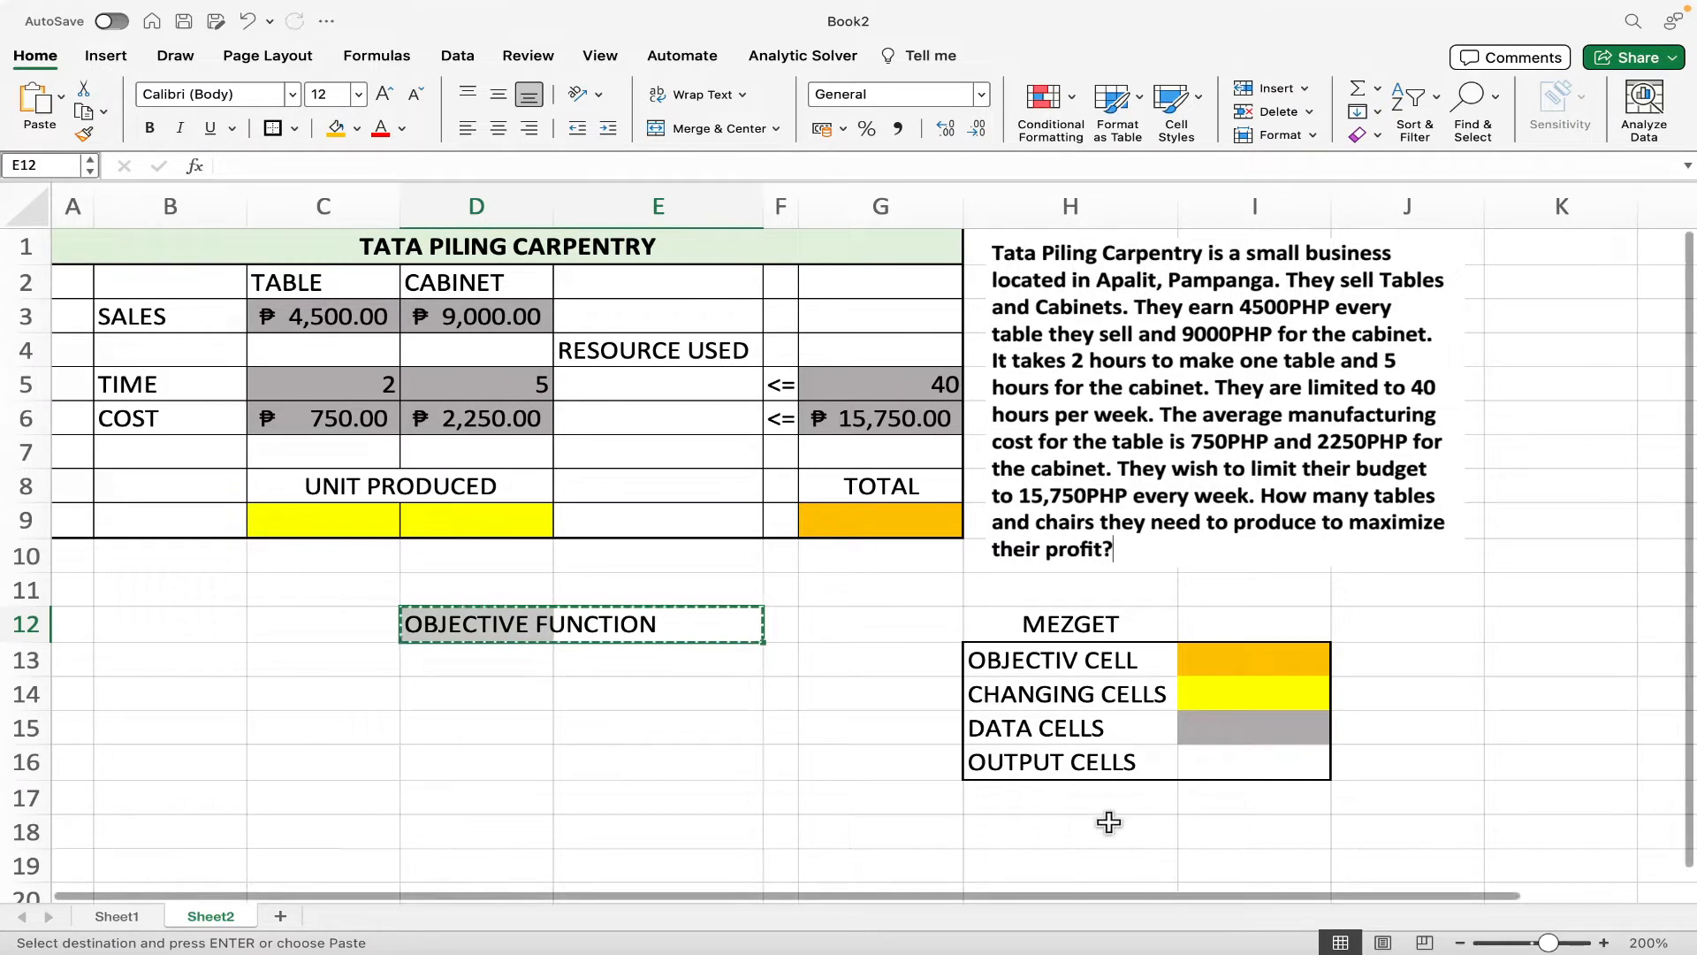
{"action": "left_click", "coordinate": [1085, 840]}
{"action": "key", "text": "Escape"}
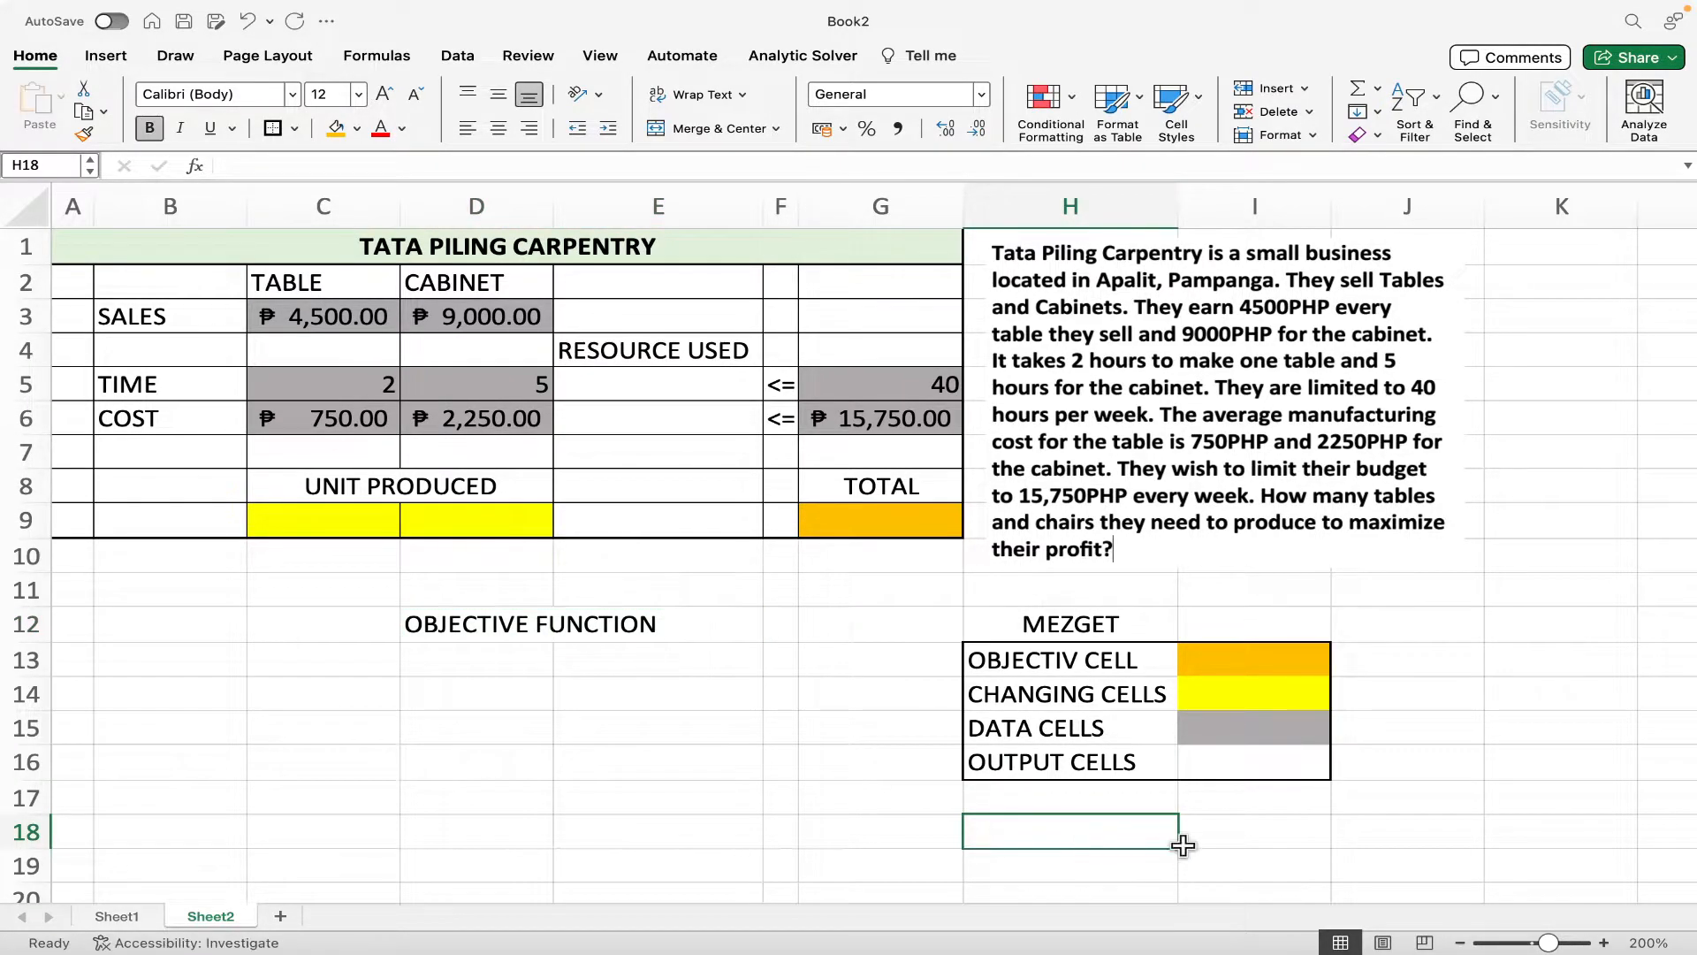
- Move the OBJECTIVE FUNCTION label from D12 to H18 below the color legend
{"action": "left_click", "coordinate": [505, 629]}
{"action": "key", "text": "super+c"}
{"action": "left_click", "coordinate": [1036, 848]}
{"action": "key", "text": "super+v"}
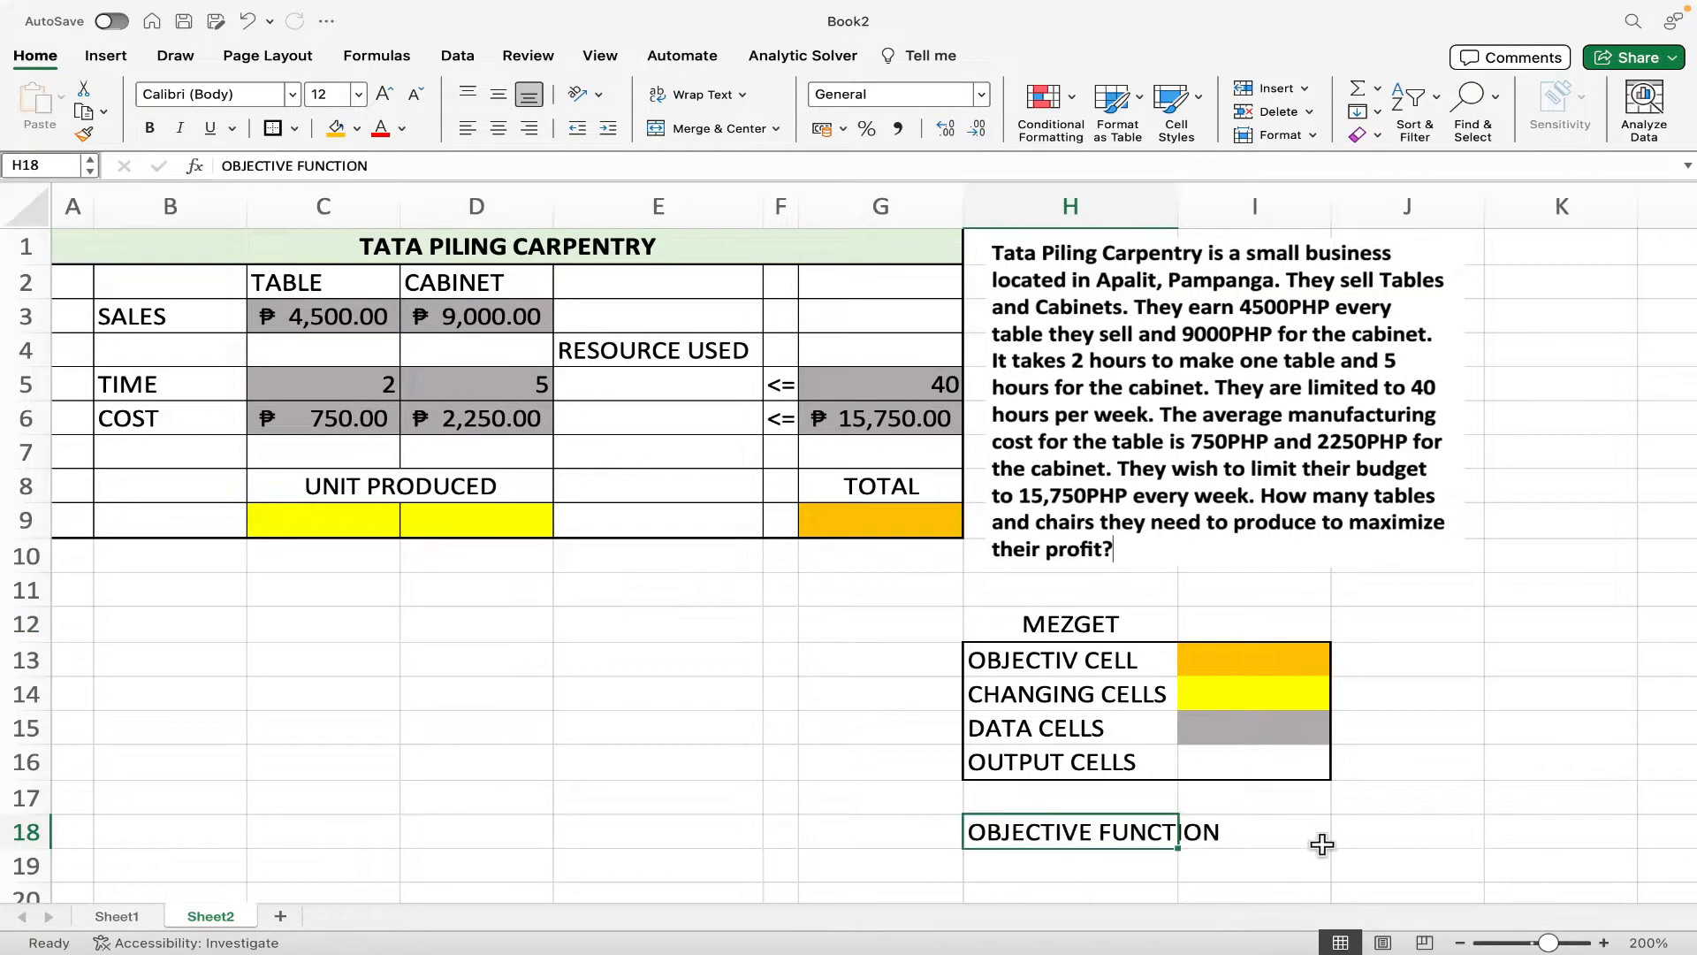
- Enter the general objective function Z=AX+BY in J18 beside its label
{"action": "left_click", "coordinate": [1289, 832]}
{"action": "left_click", "coordinate": [1373, 831]}
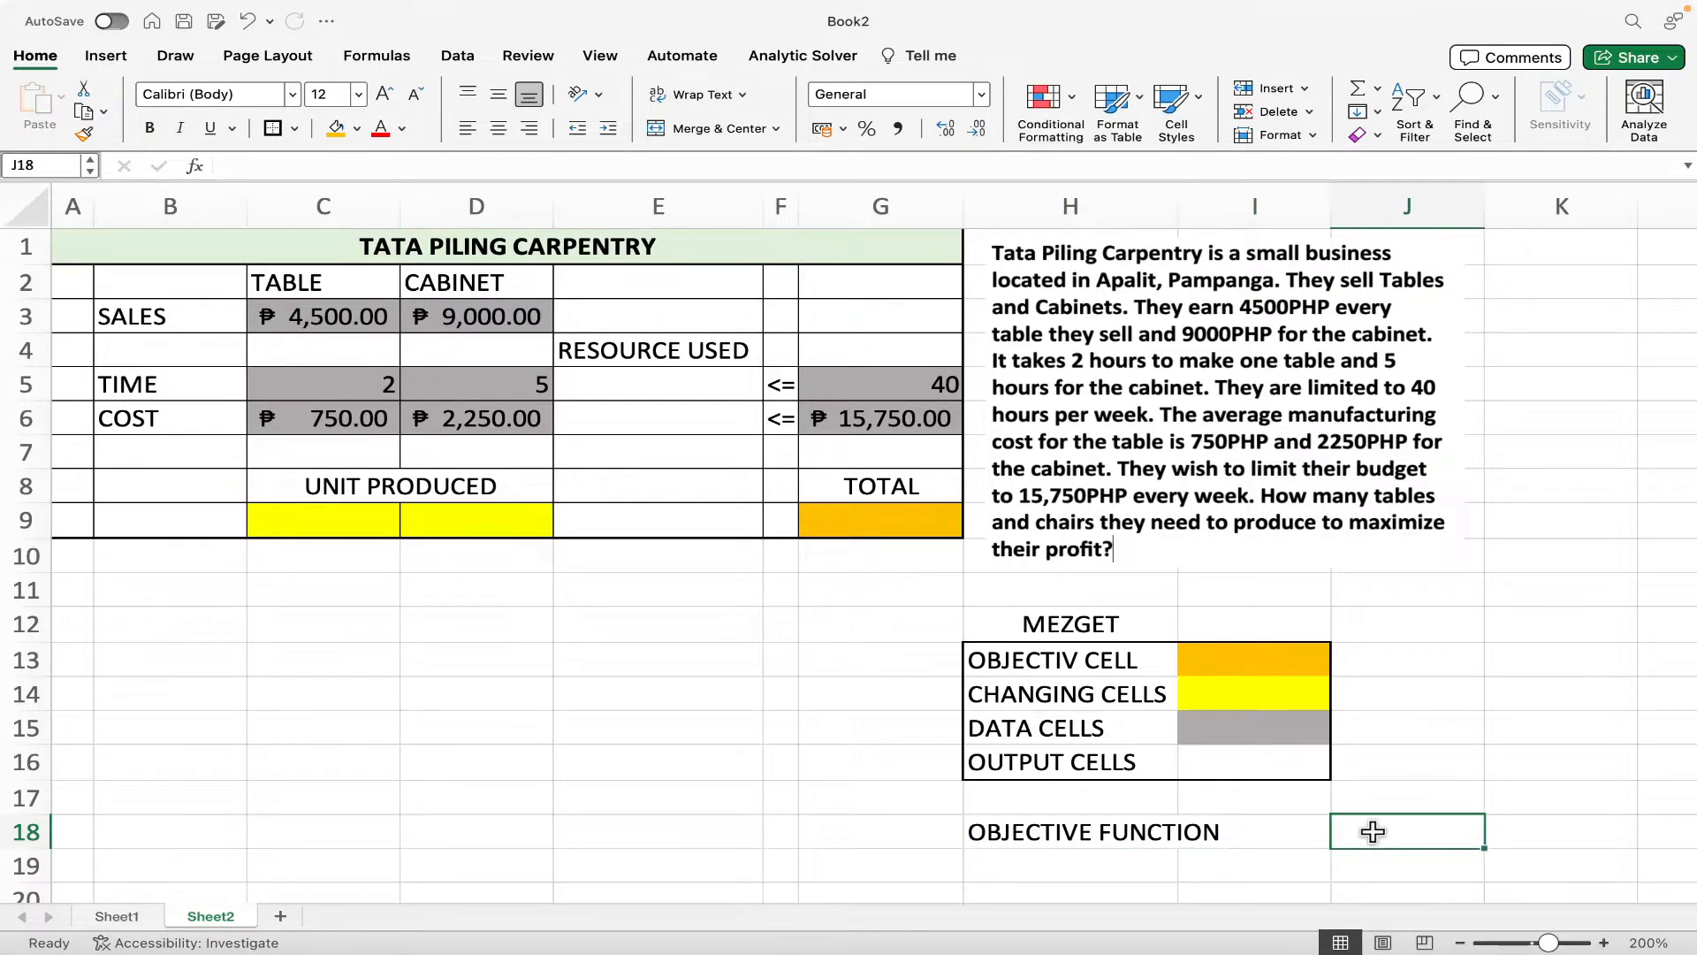
{"action": "type", "text": "Z="}
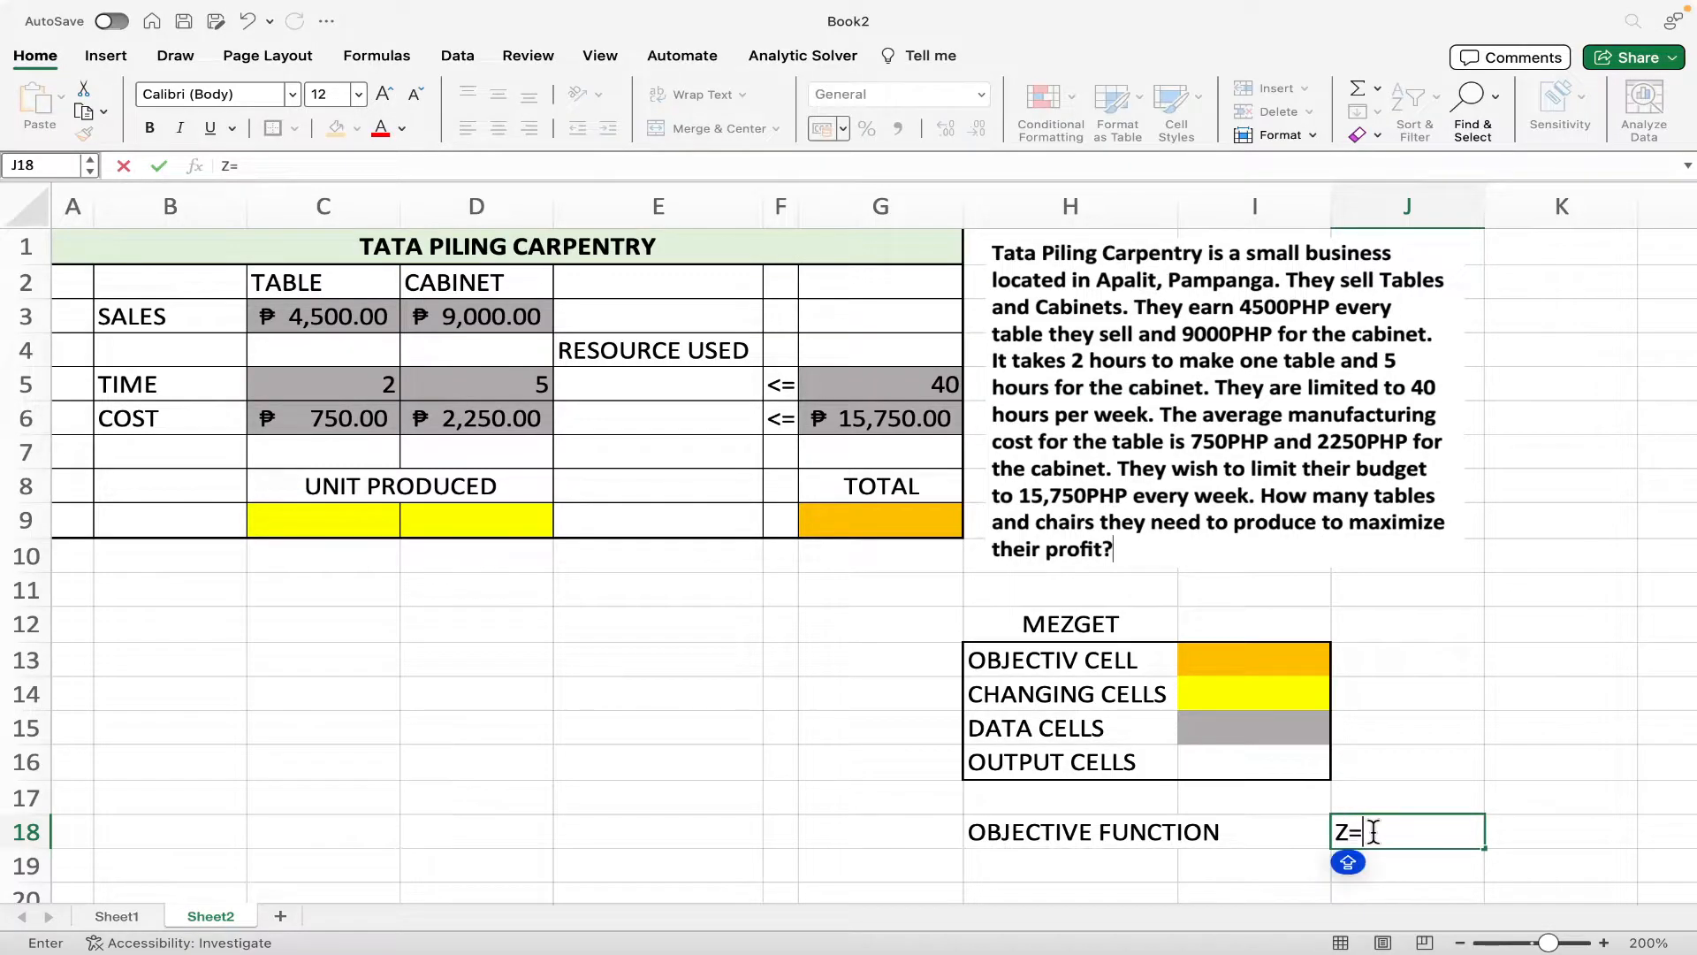
{"action": "type", "text": "AX+"}
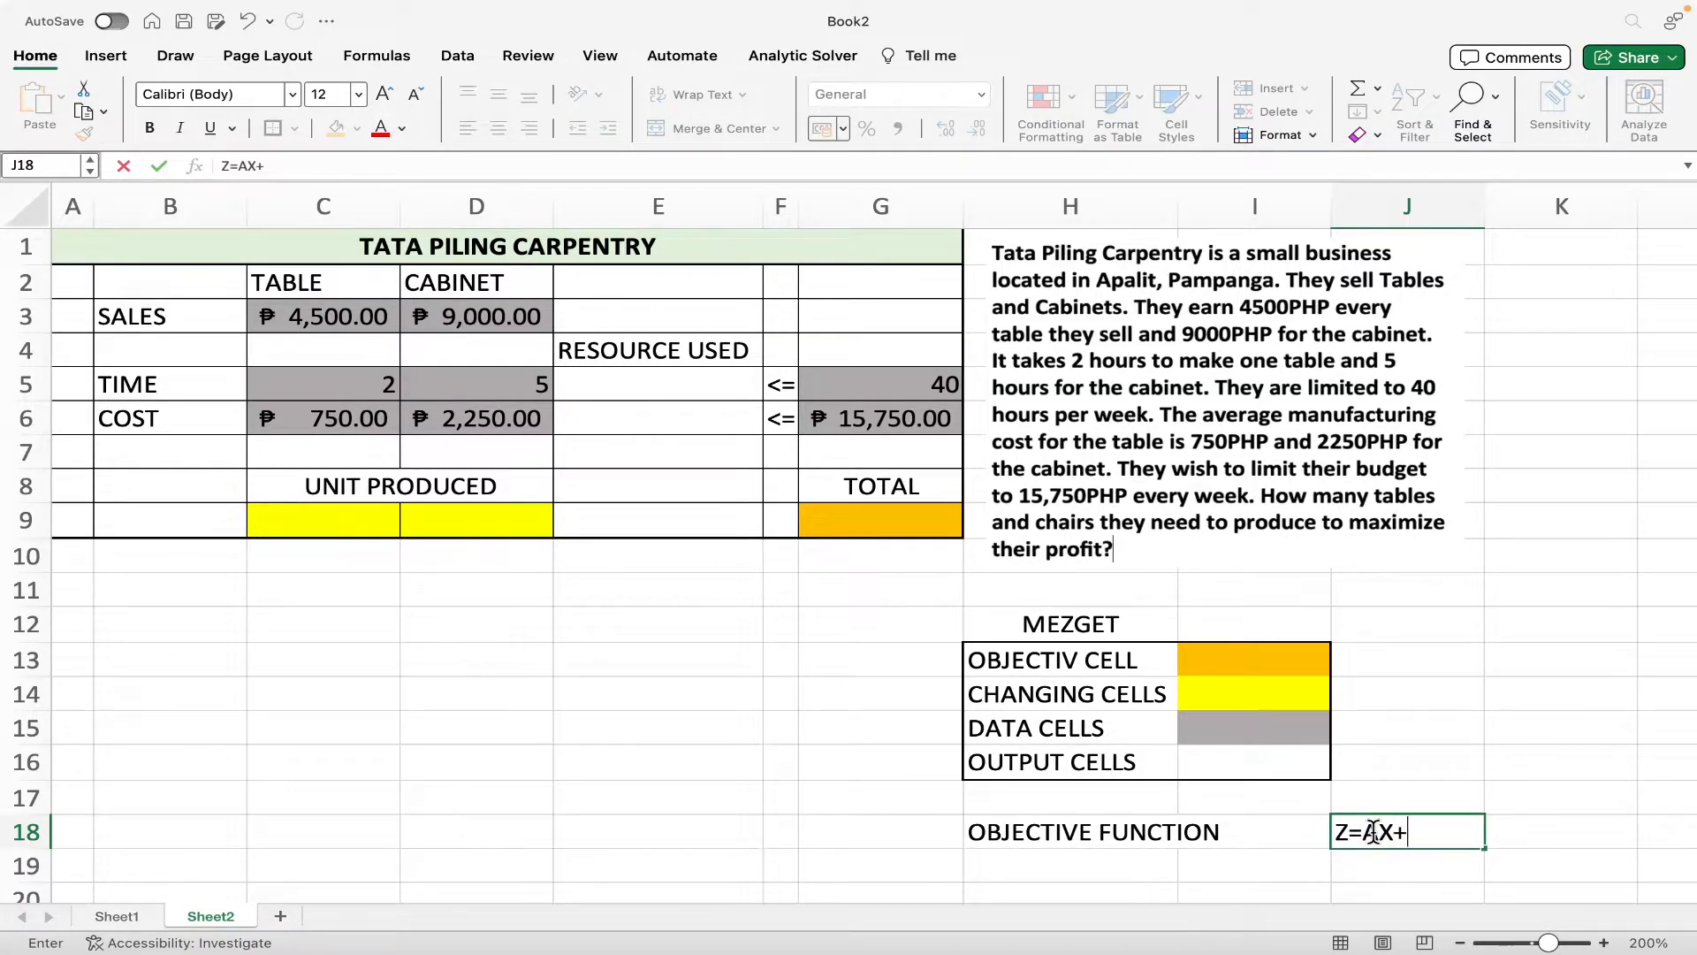
{"action": "type", "text": "BY"}
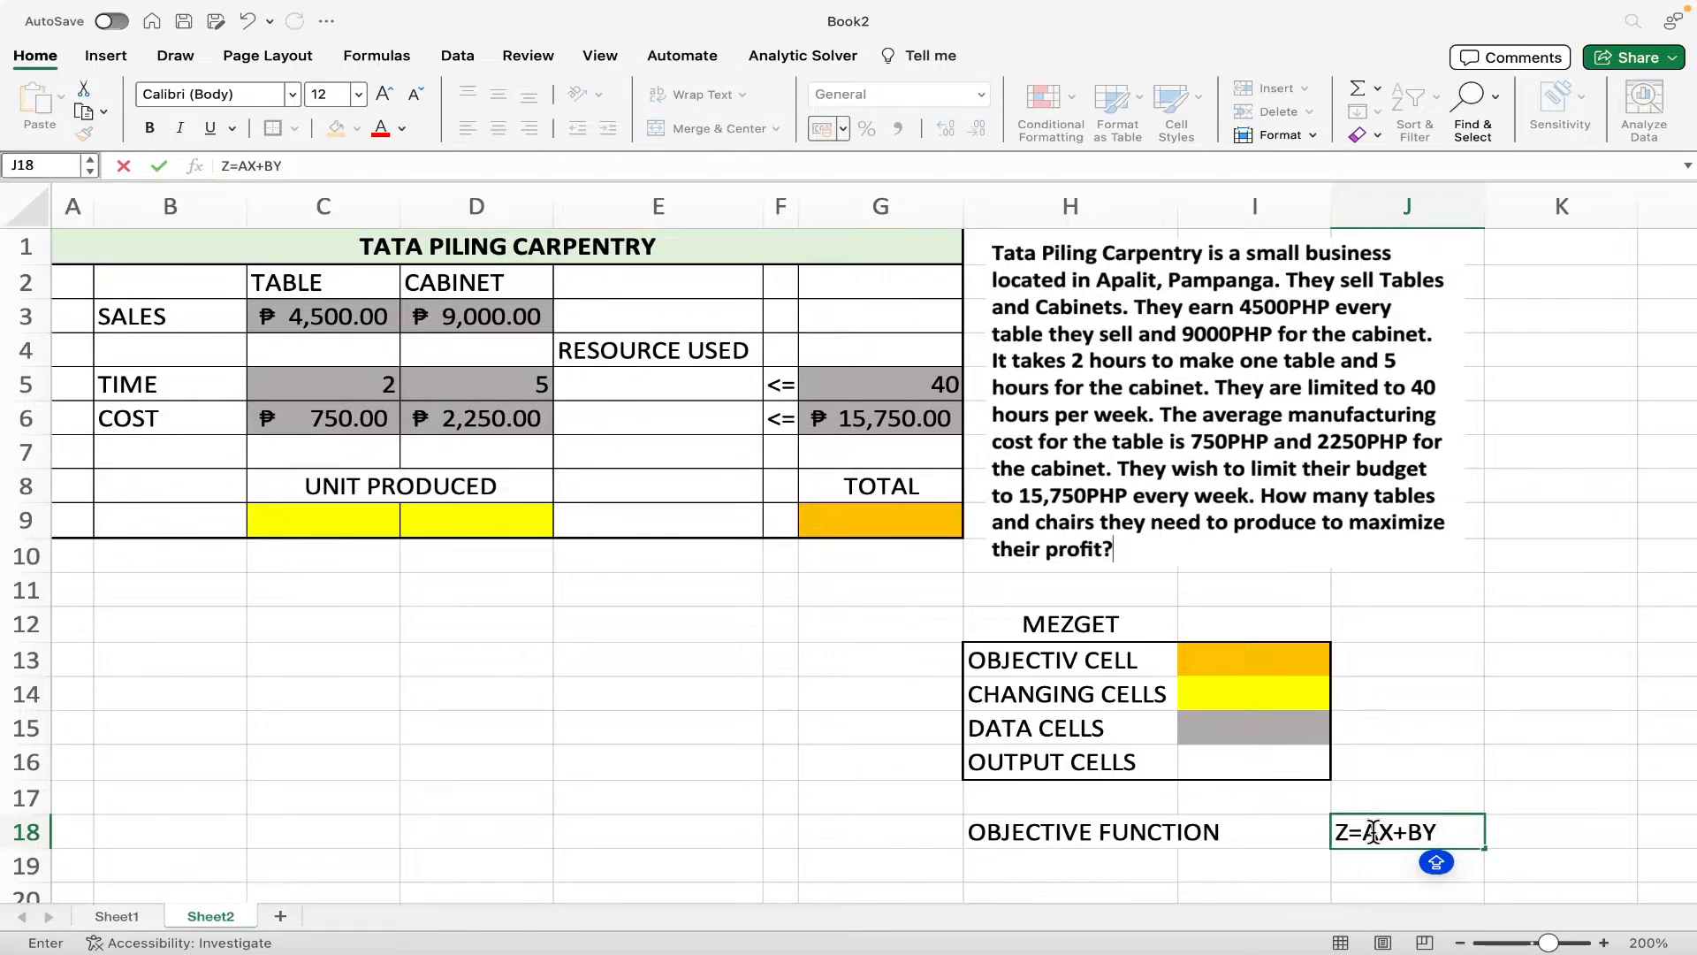
{"action": "key", "text": "Return"}
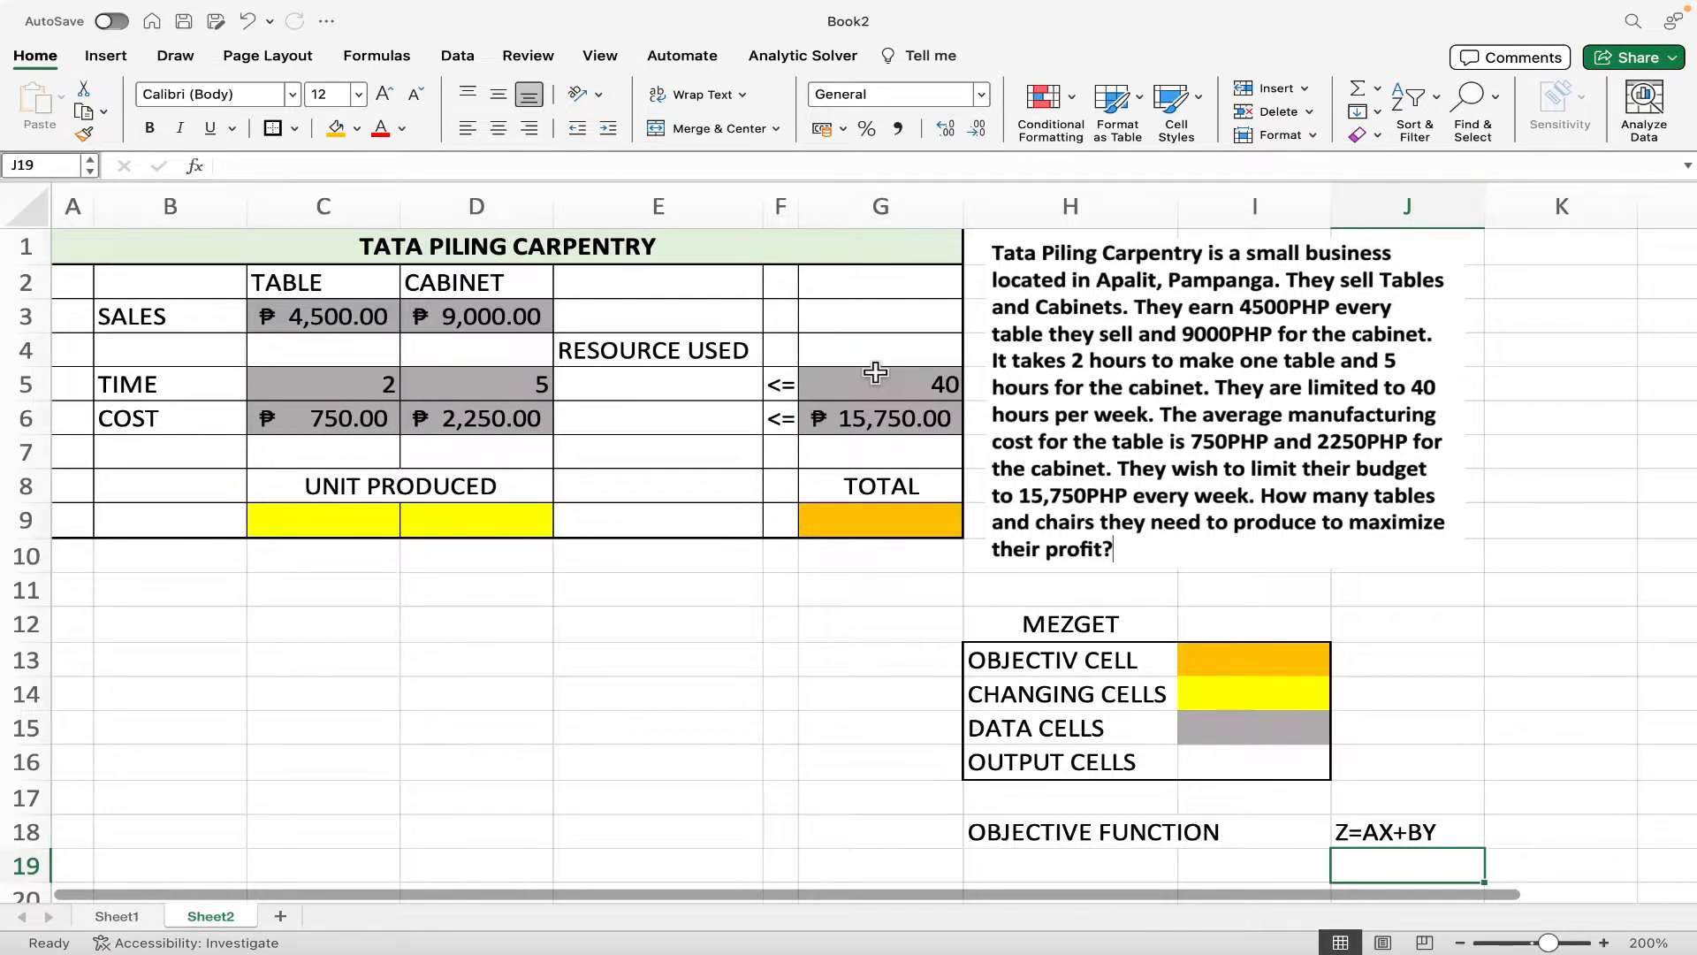
- Open Solver with the orange TOTAL cell G9 as its objective, keeping the dialog clear of that cell
{"action": "left_click", "coordinate": [882, 520]}
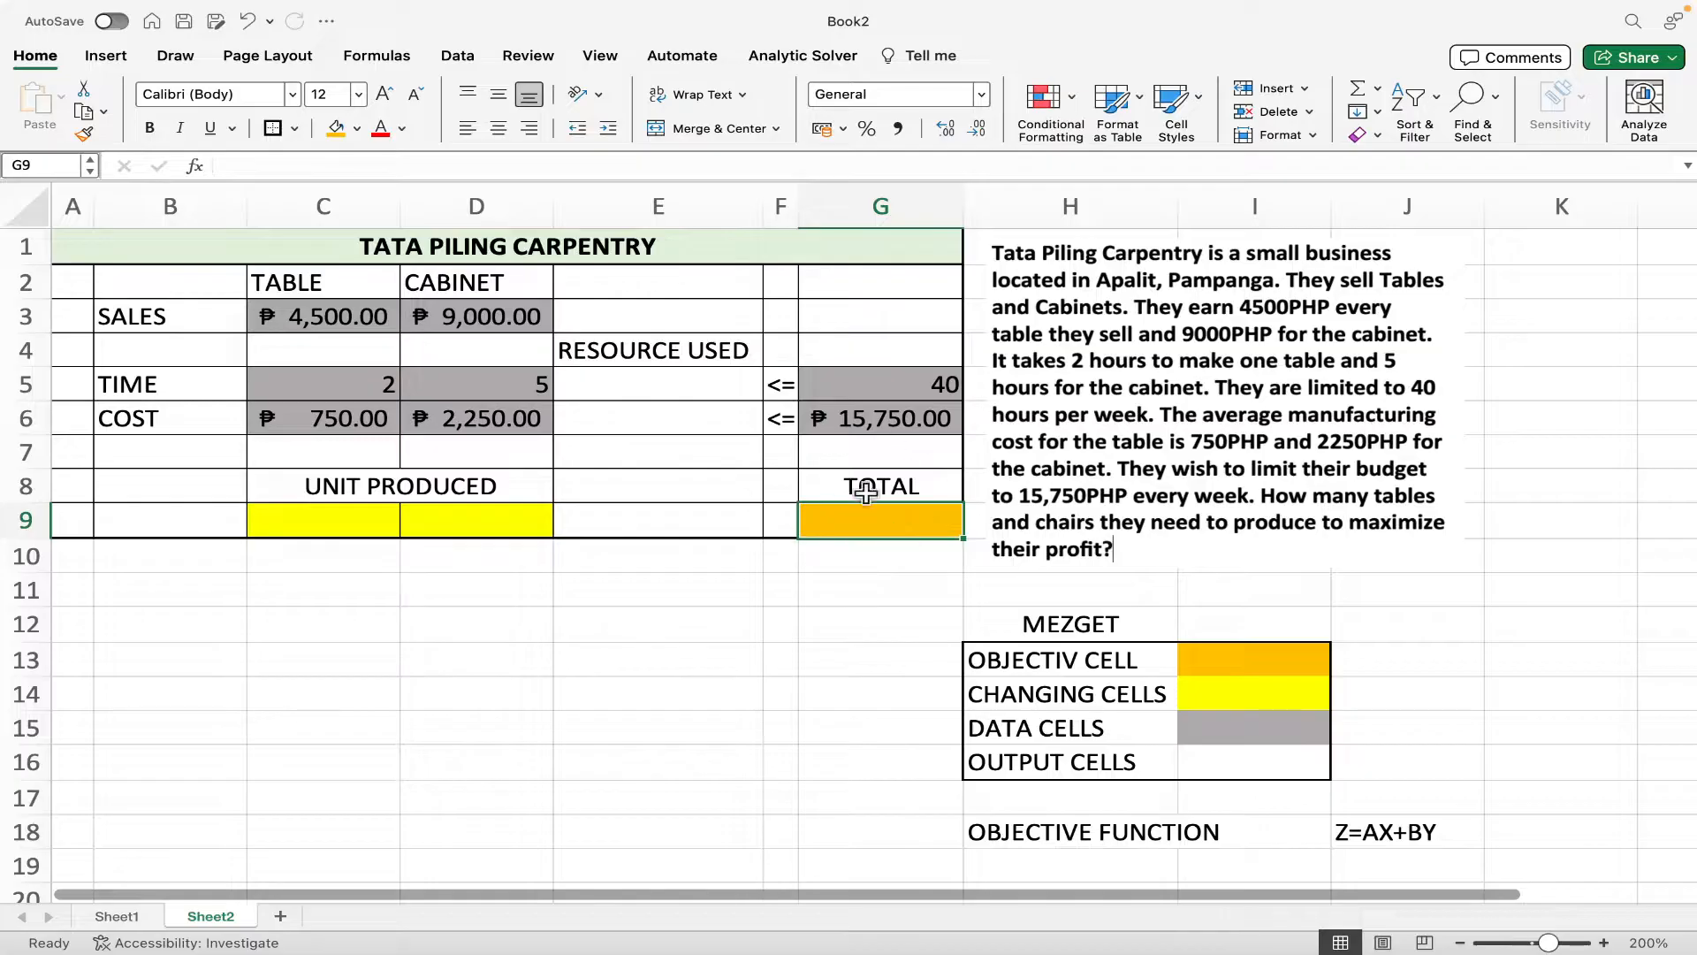
{"action": "left_click", "coordinate": [456, 59]}
{"action": "left_click", "coordinate": [1564, 134]}
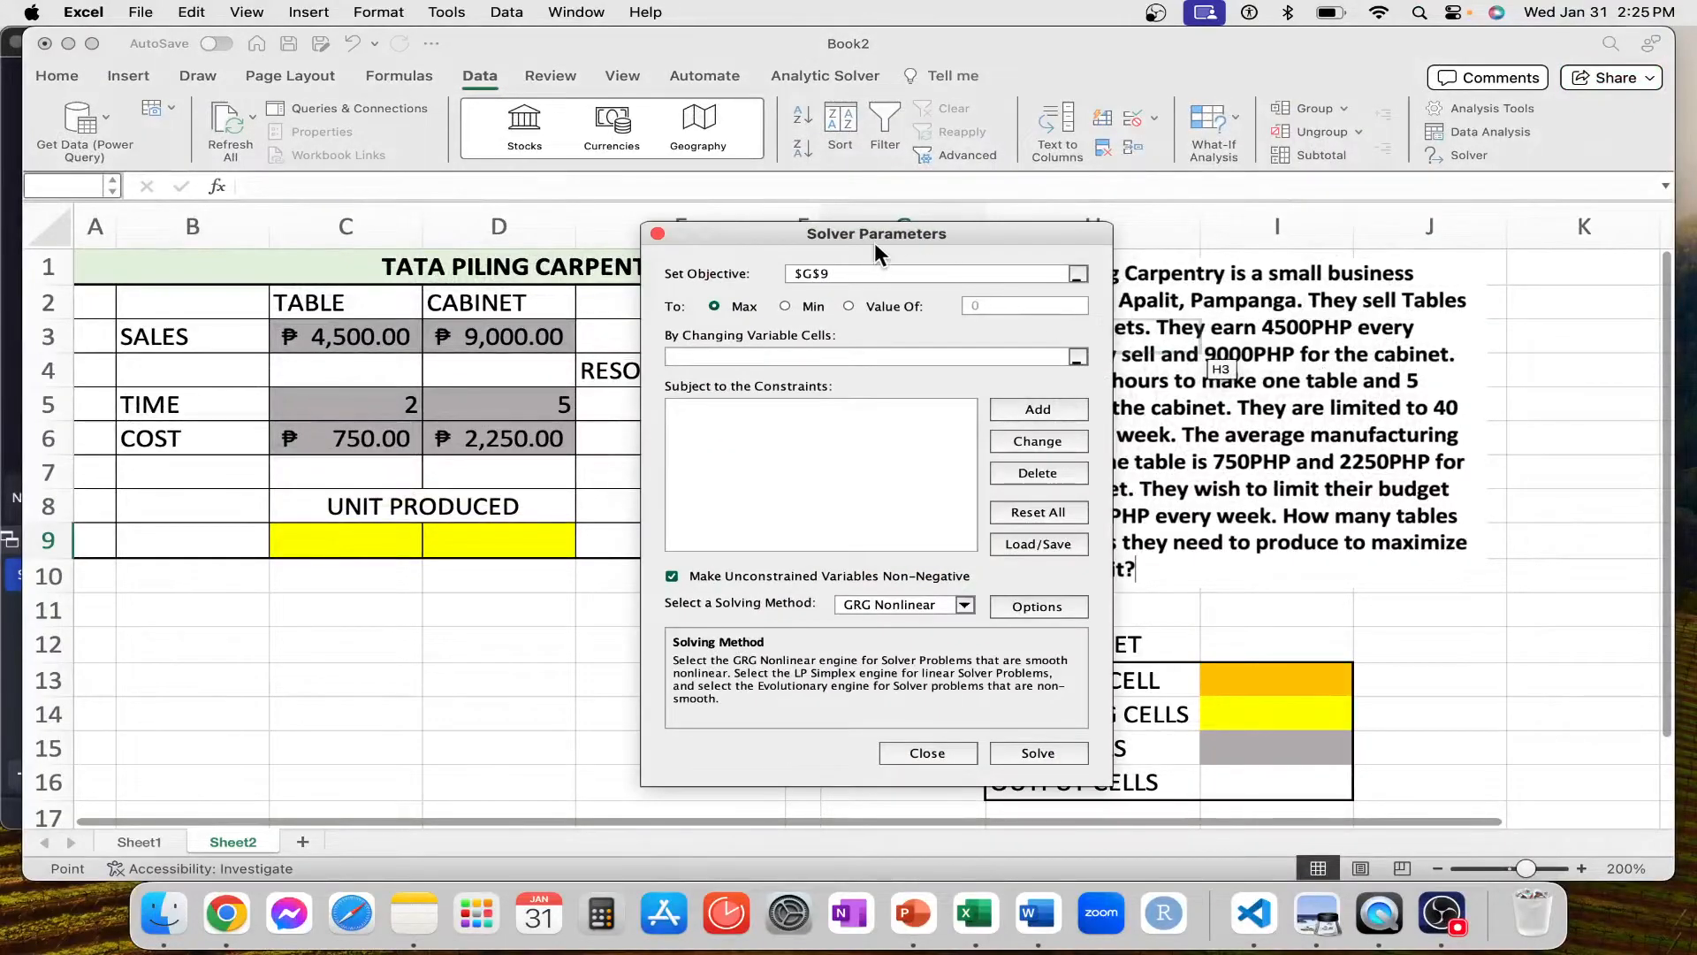
{"action": "left_click_drag", "start_coordinate": [870, 235], "coordinate": [495, 166]}
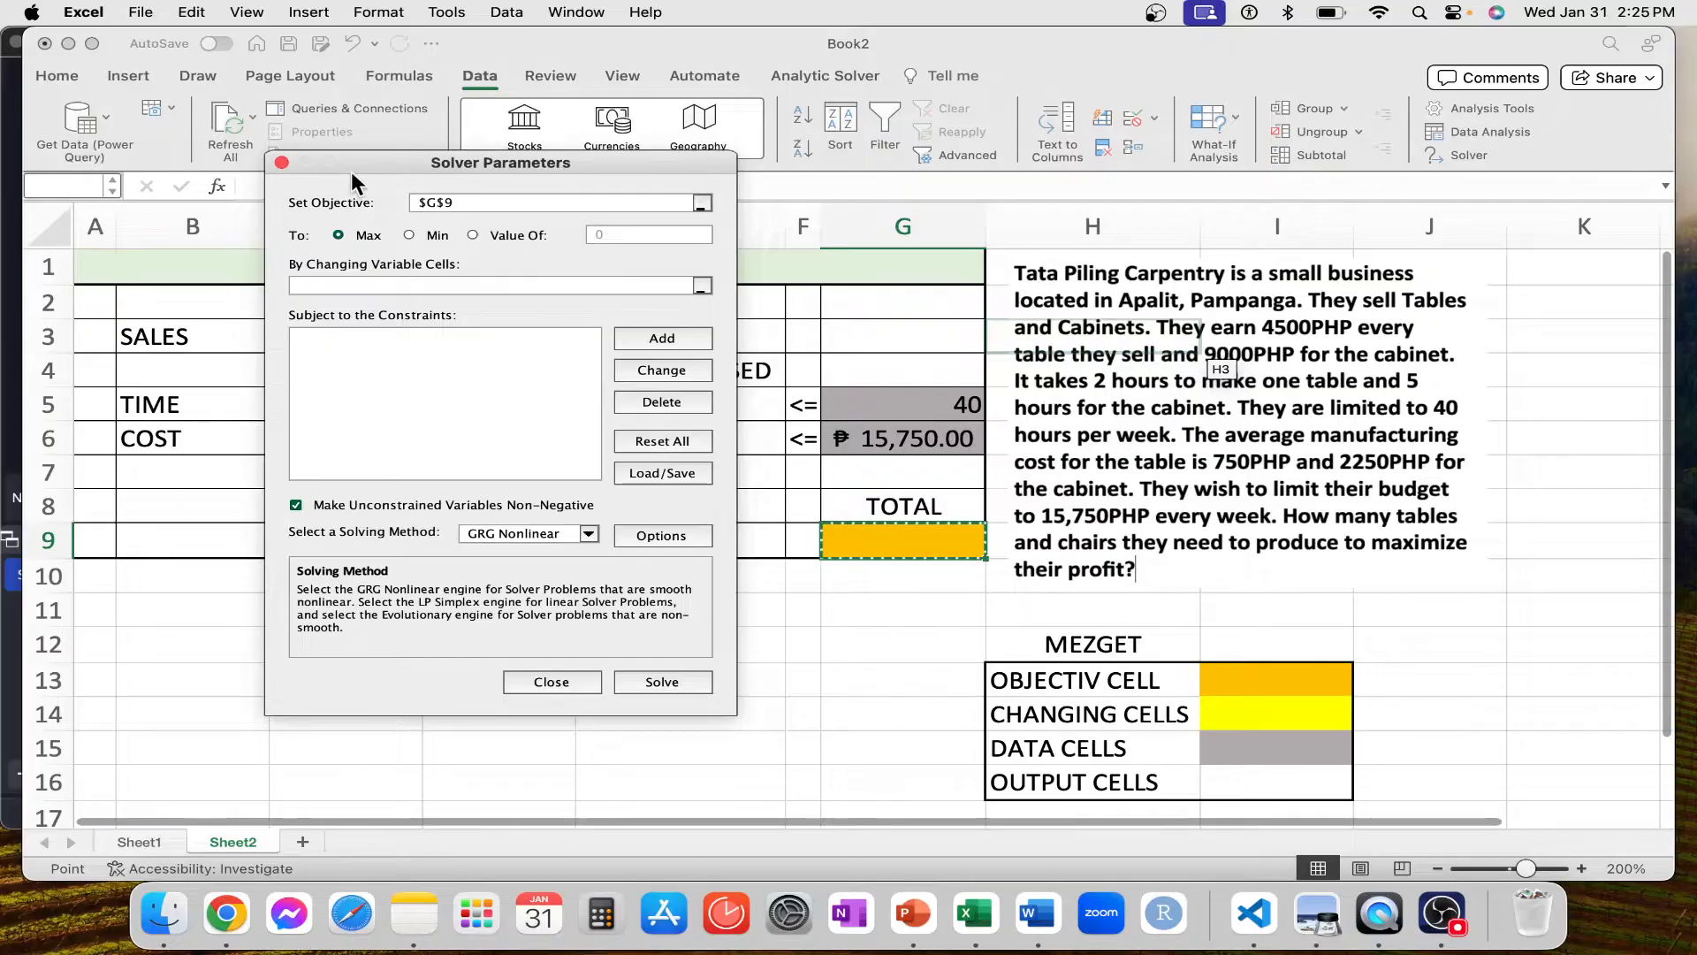
{"action": "left_click", "coordinate": [916, 543]}
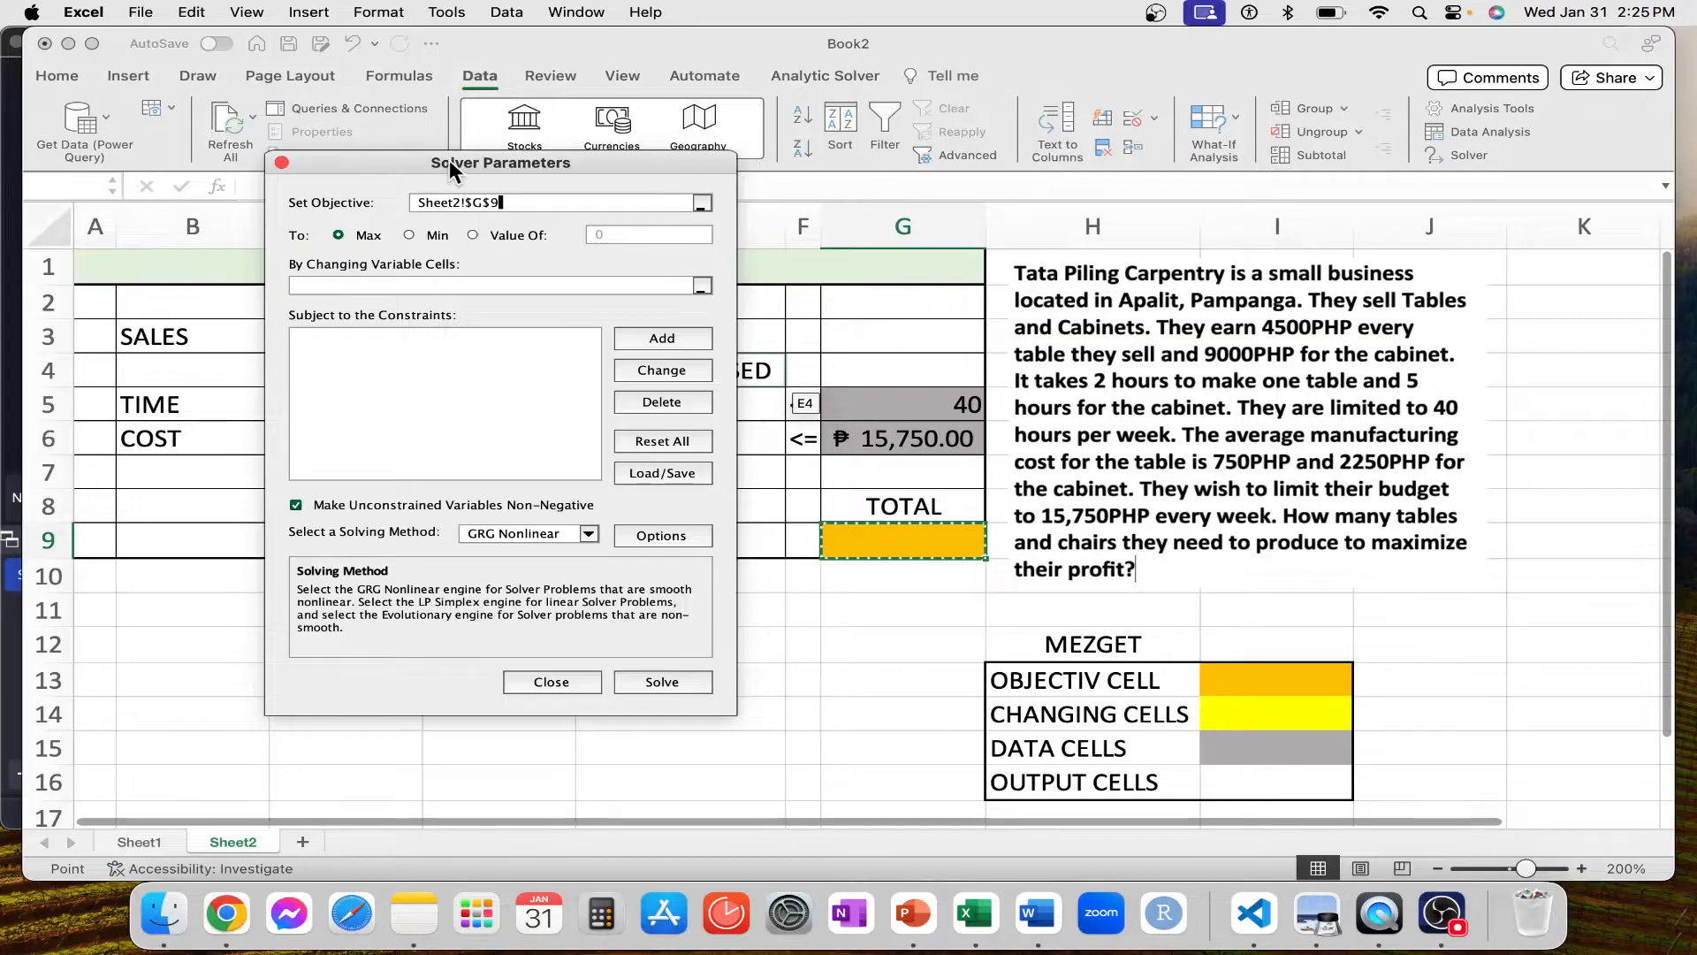
{"action": "left_click_drag", "start_coordinate": [451, 162], "coordinate": [505, 163]}
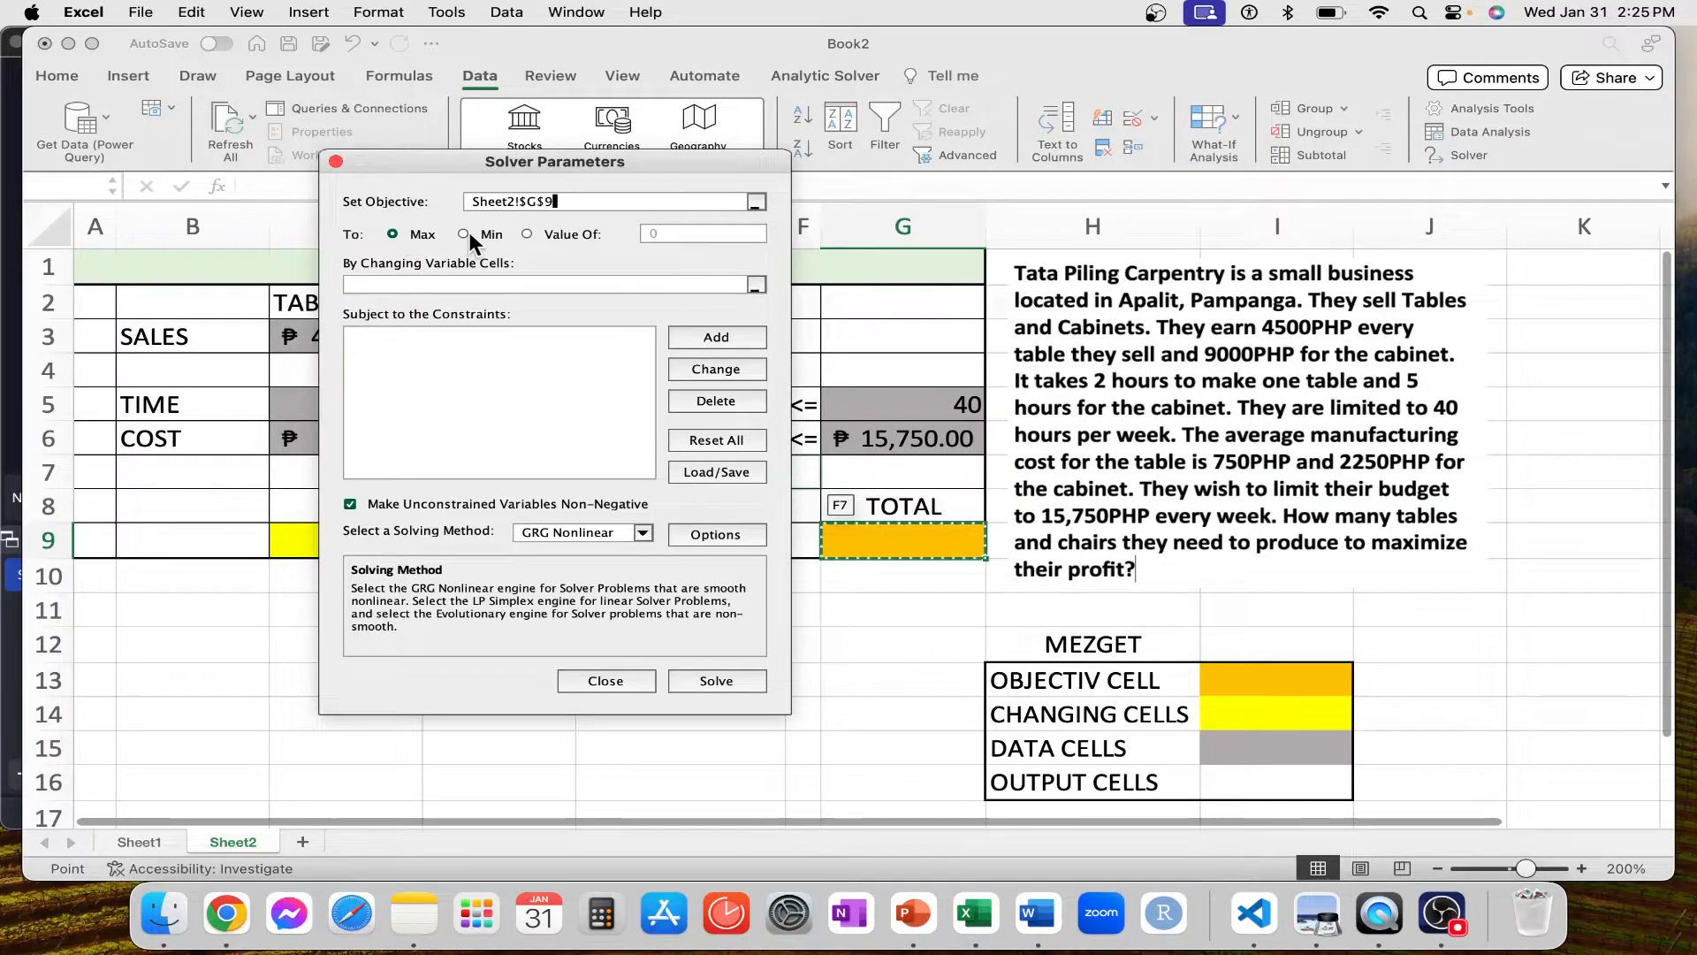
- Try a Solver target value of 1000000, clear it and return the objective to Max
{"action": "left_click", "coordinate": [527, 233]}
{"action": "left_click_drag", "start_coordinate": [662, 233], "coordinate": [638, 227]}
{"action": "type", "text": "1000000"}
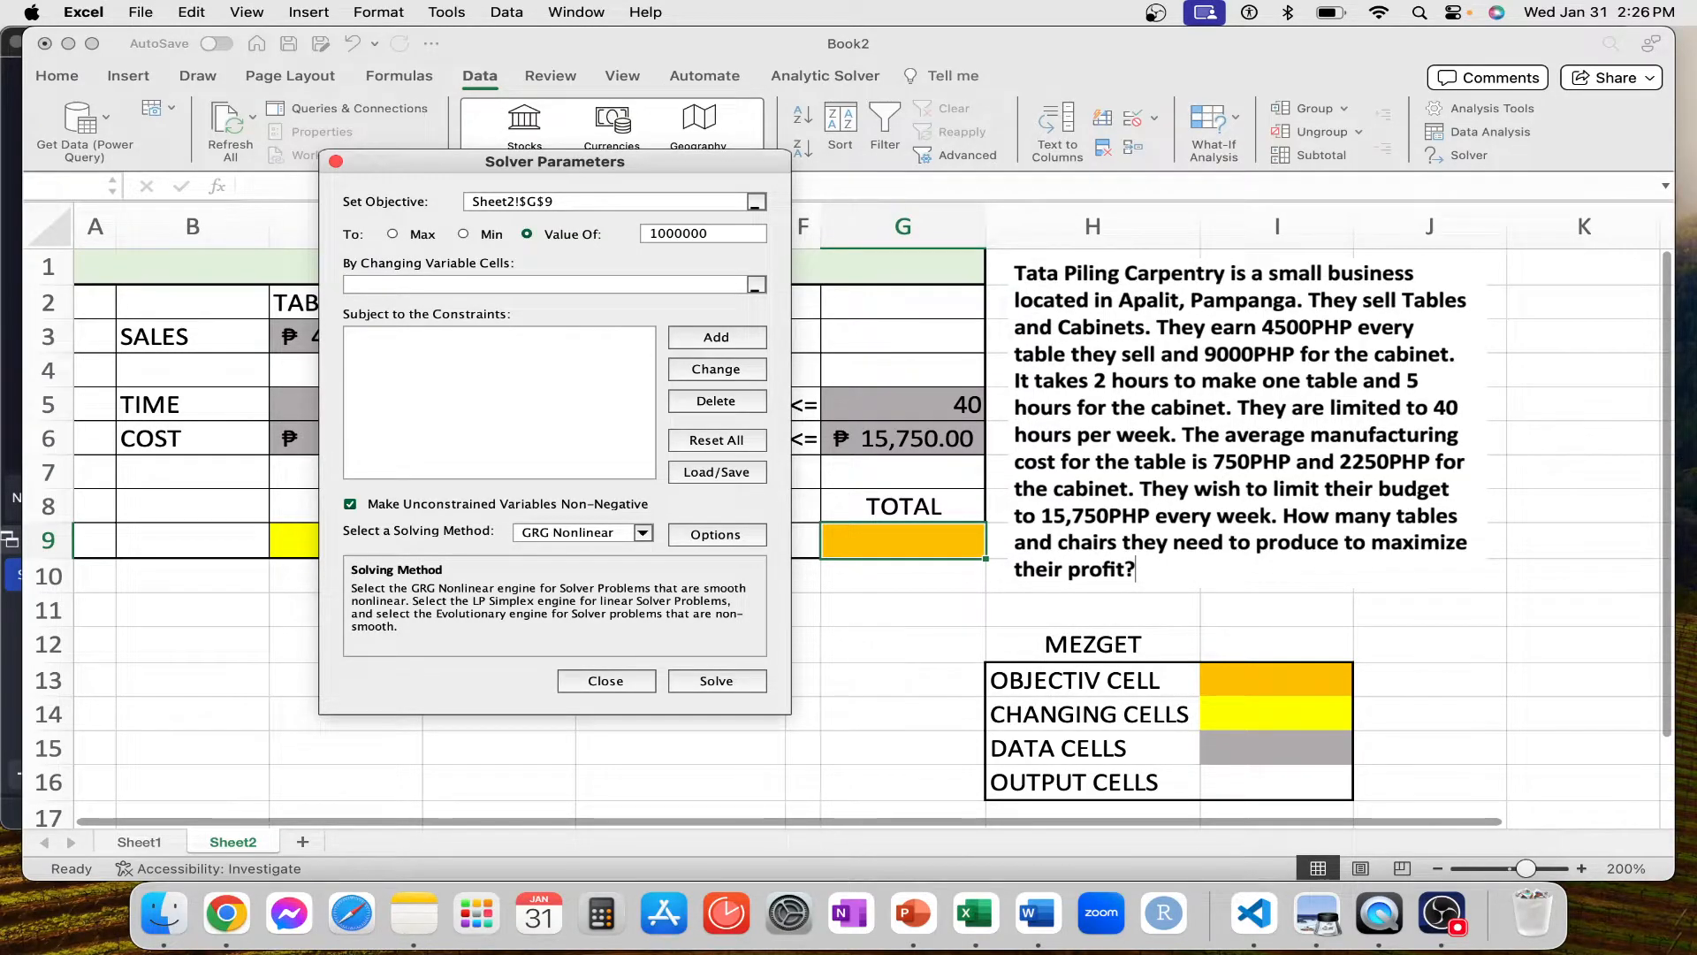
{"action": "key", "text": "BackSpace"}
{"action": "key", "text": "BackSpace"}
{"action": "key", "text": "BackSpace"}
{"action": "key", "text": "BackSpace"}
{"action": "key", "text": "BackSpace"}
{"action": "key", "text": "BackSpace"}
{"action": "left_click", "coordinate": [394, 235]}
- Set Solver's changing variable cells to the yellow unit-produced cells C9:D9
{"action": "left_click_drag", "start_coordinate": [472, 155], "coordinate": [1159, 133]}
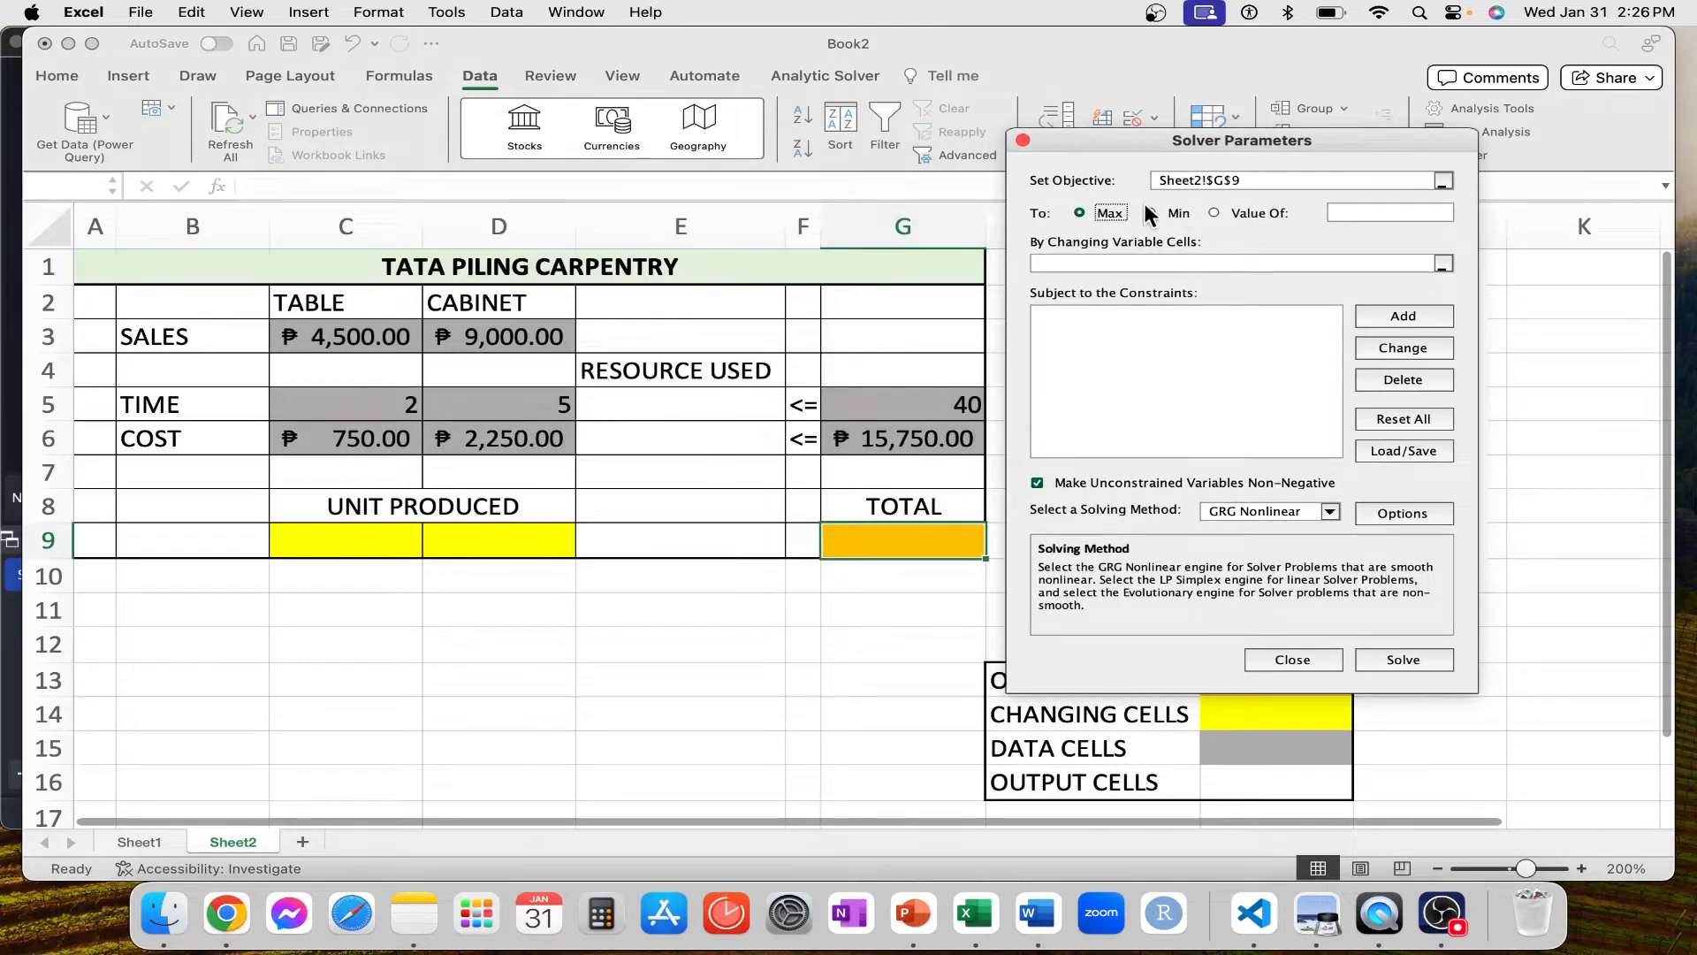
{"action": "left_click", "coordinate": [1122, 261]}
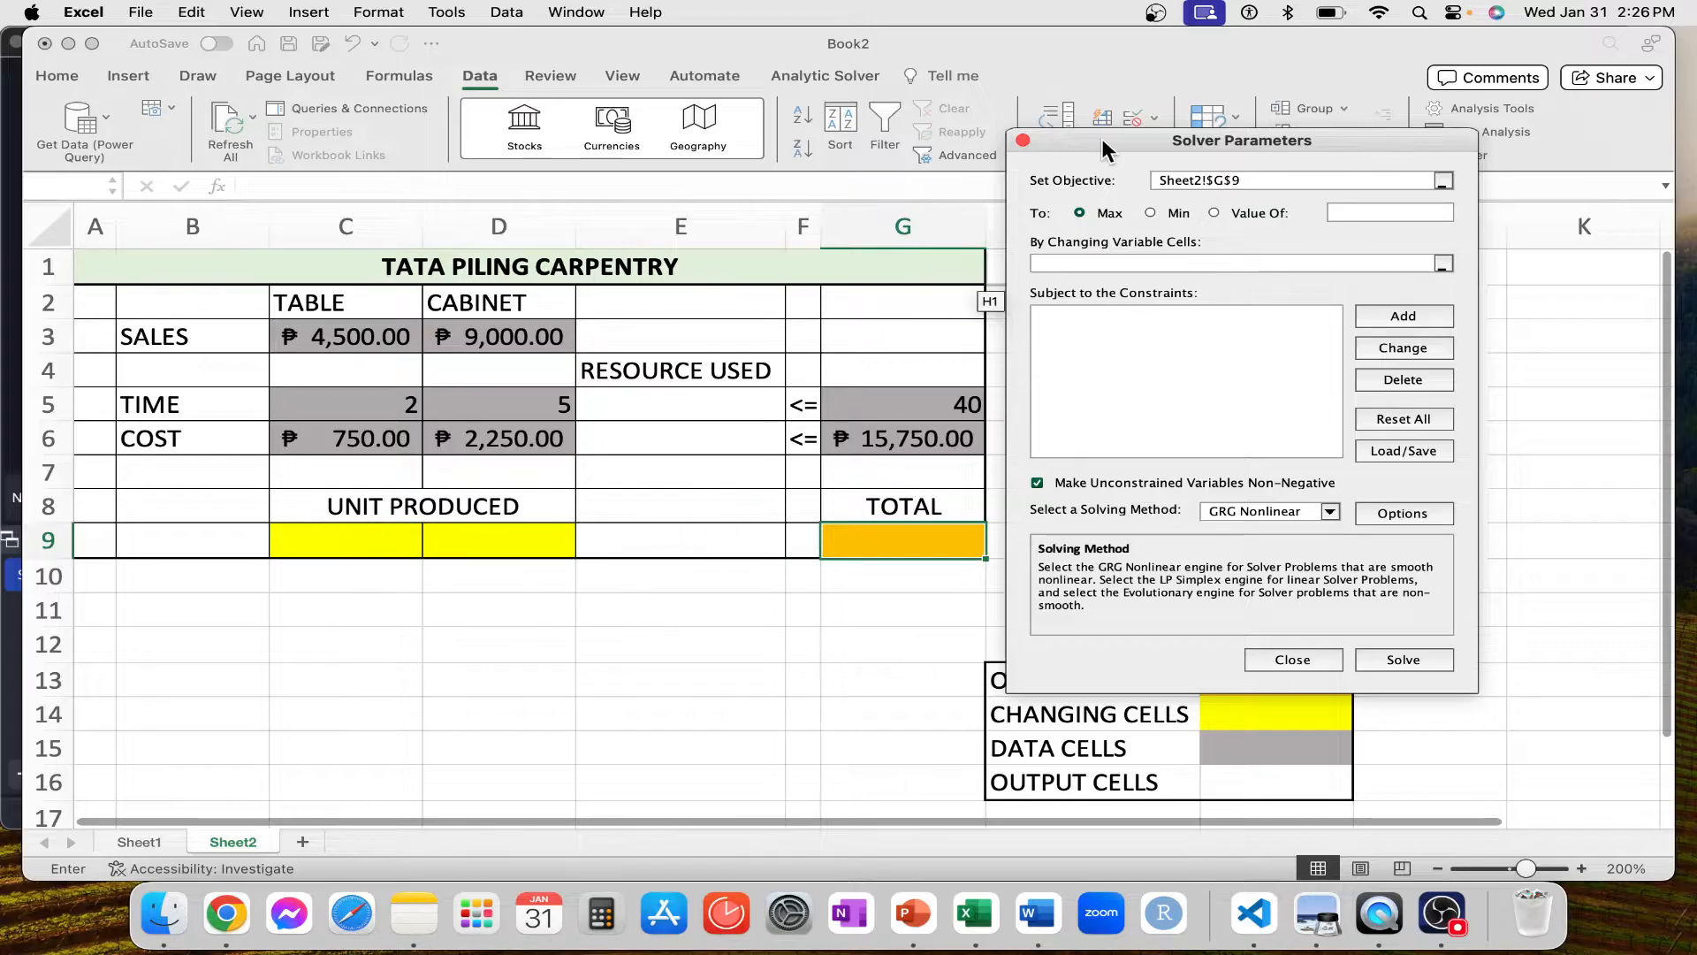
{"action": "left_click_drag", "start_coordinate": [1104, 138], "coordinate": [1124, 61]}
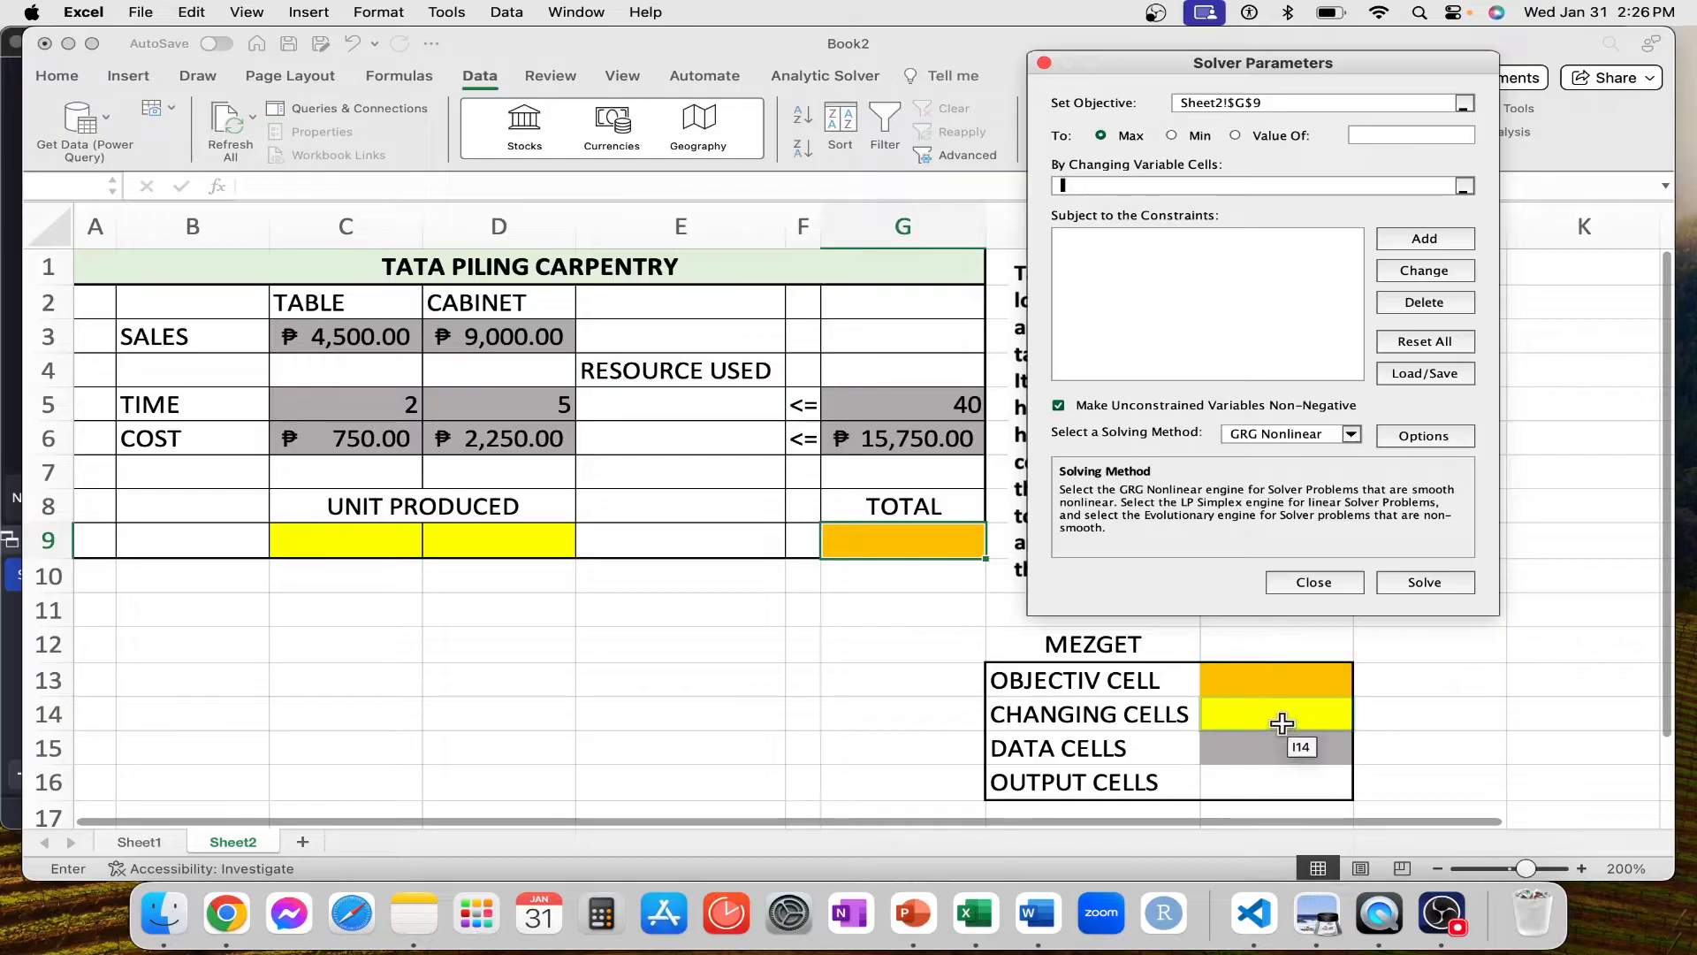
{"action": "left_click_drag", "start_coordinate": [345, 540], "coordinate": [474, 534]}
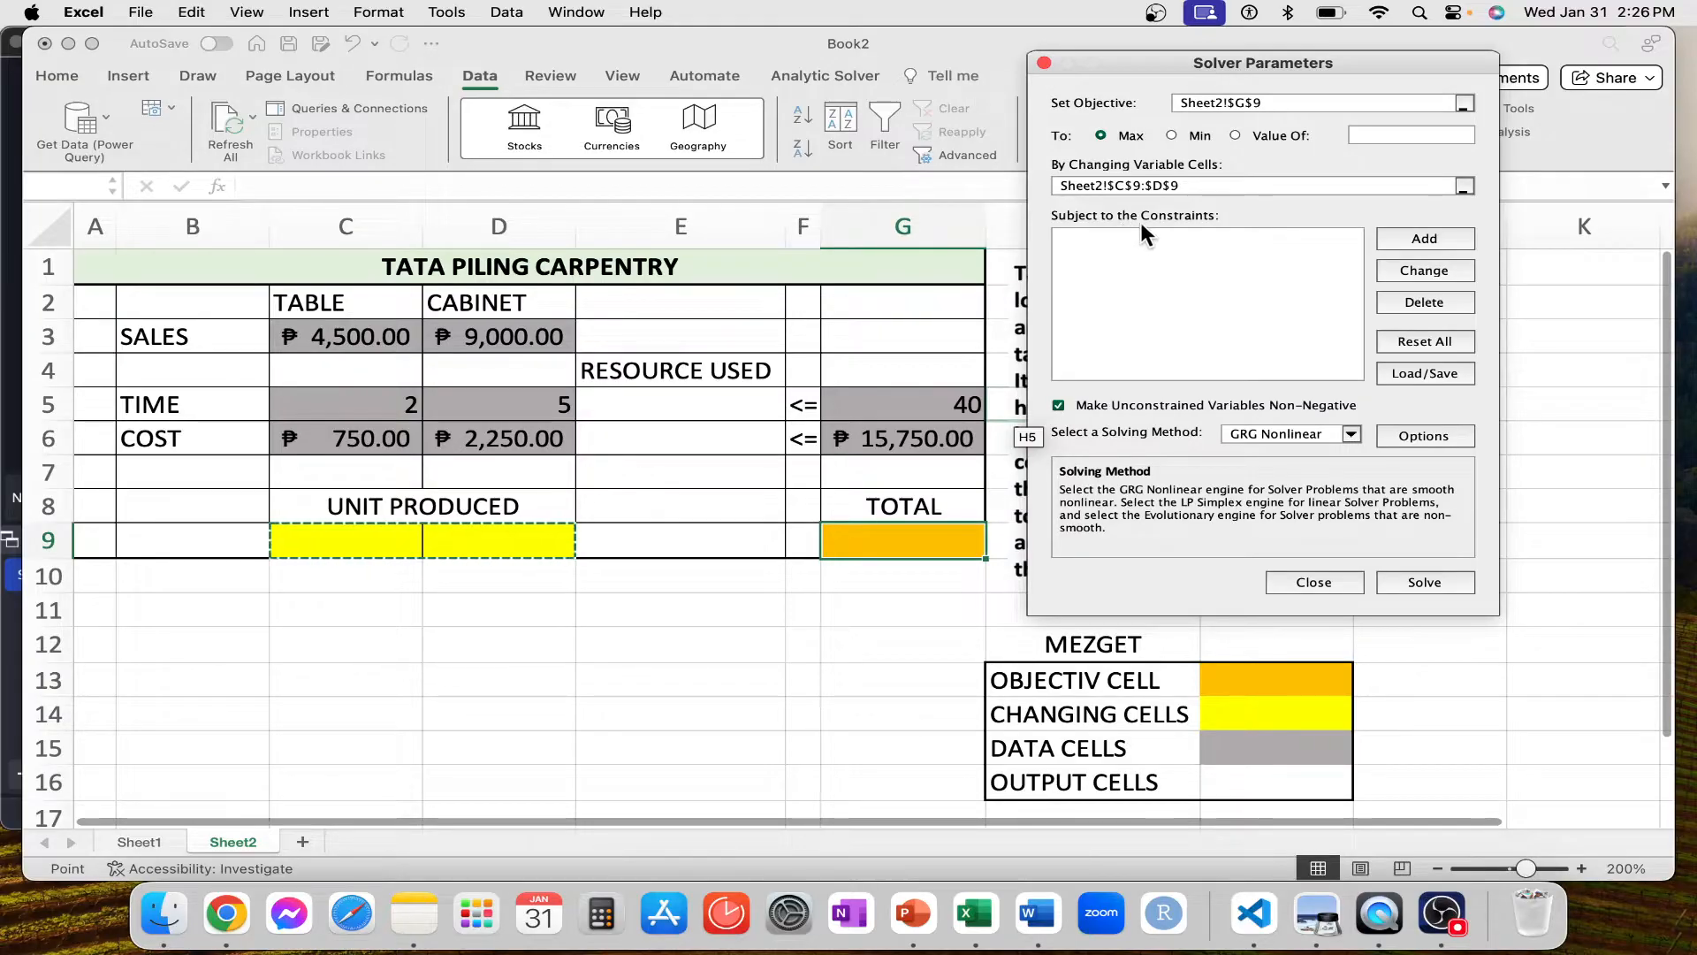
- Add the time constraint to Solver, requiring resource used E5 <= limit G5
{"action": "left_click", "coordinate": [1423, 241]}
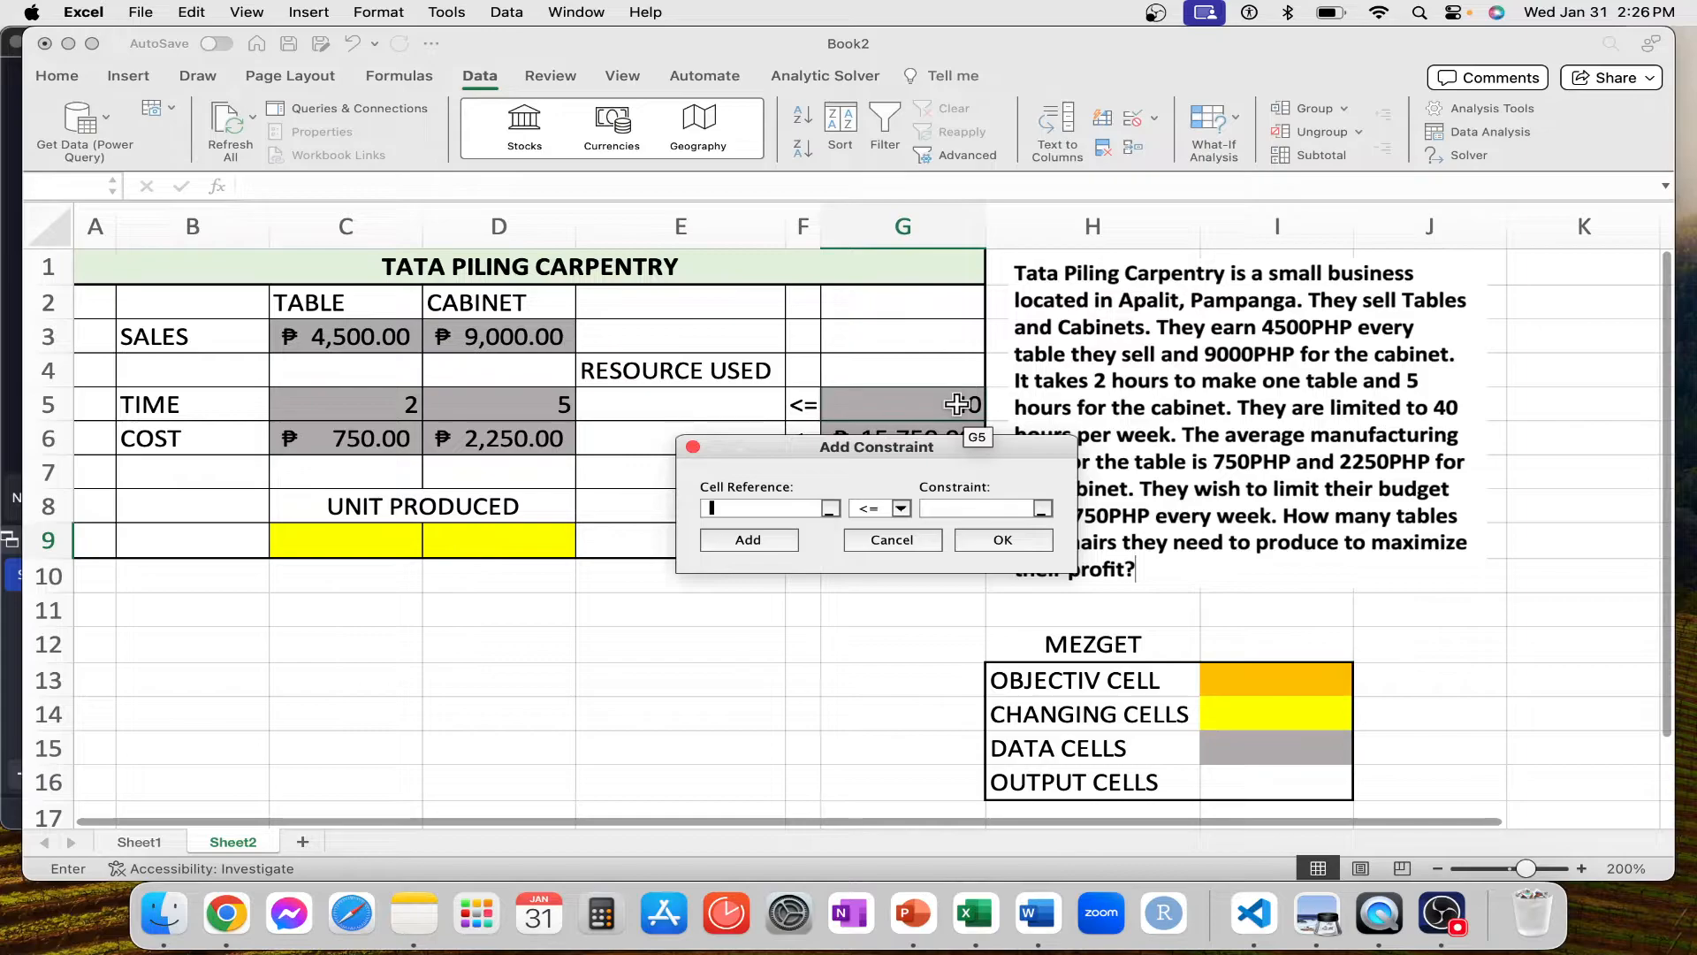
{"action": "left_click_drag", "start_coordinate": [814, 443], "coordinate": [1142, 253]}
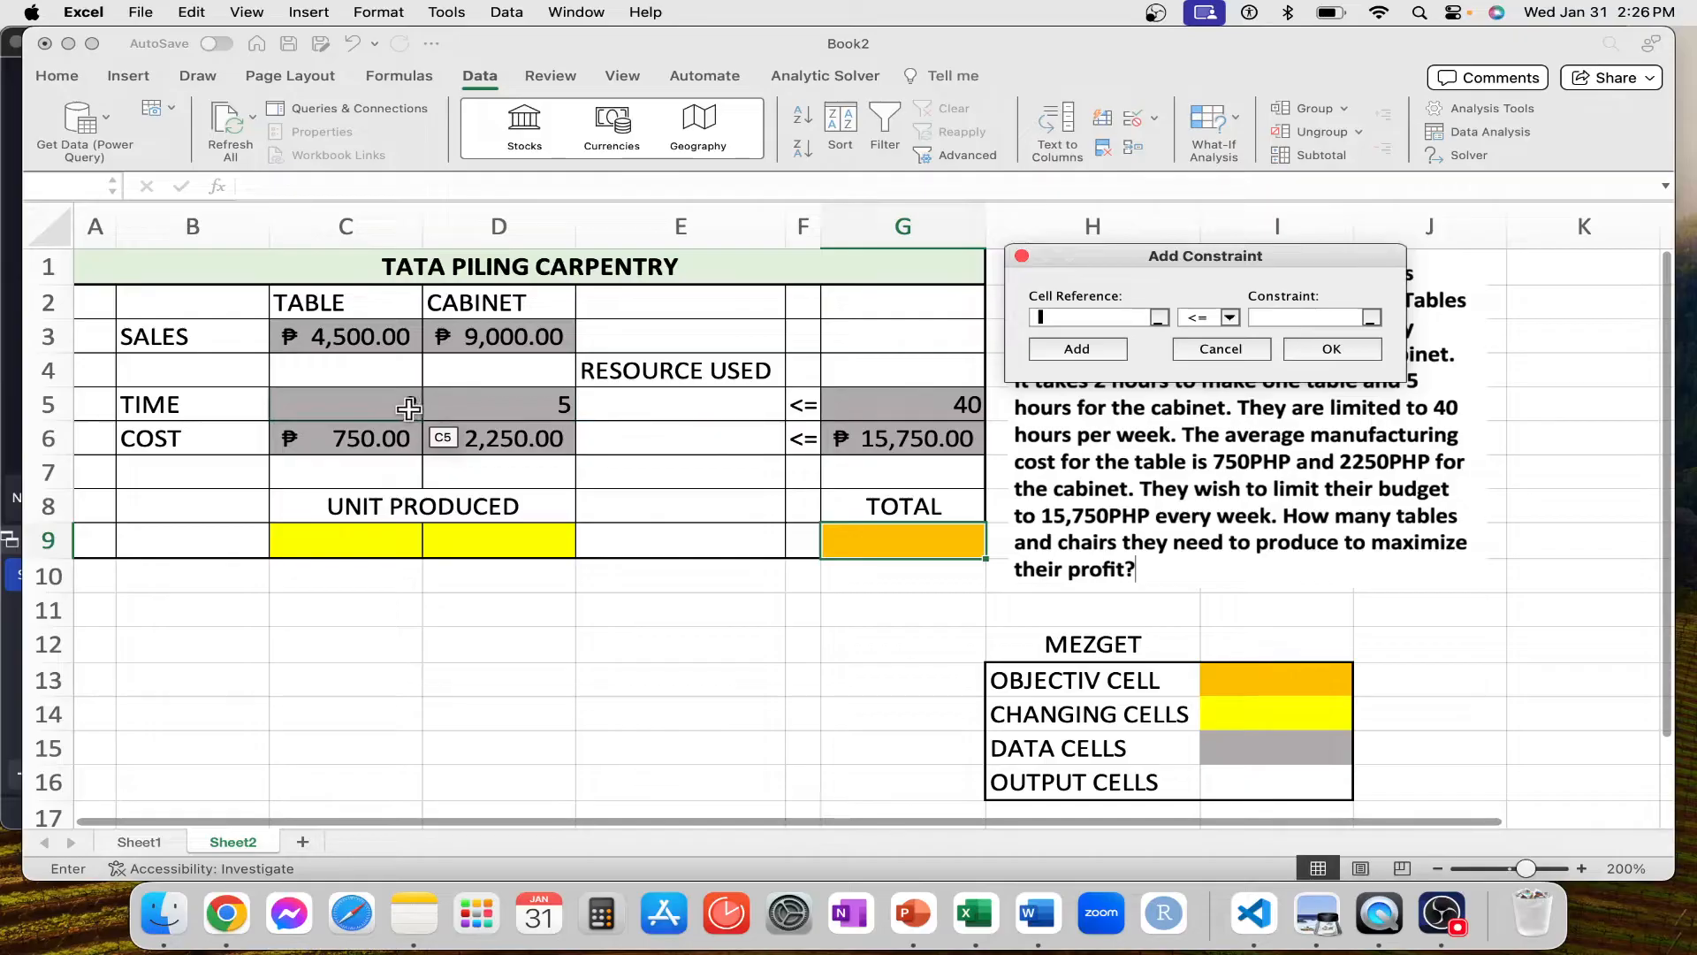
{"action": "left_click", "coordinate": [667, 403]}
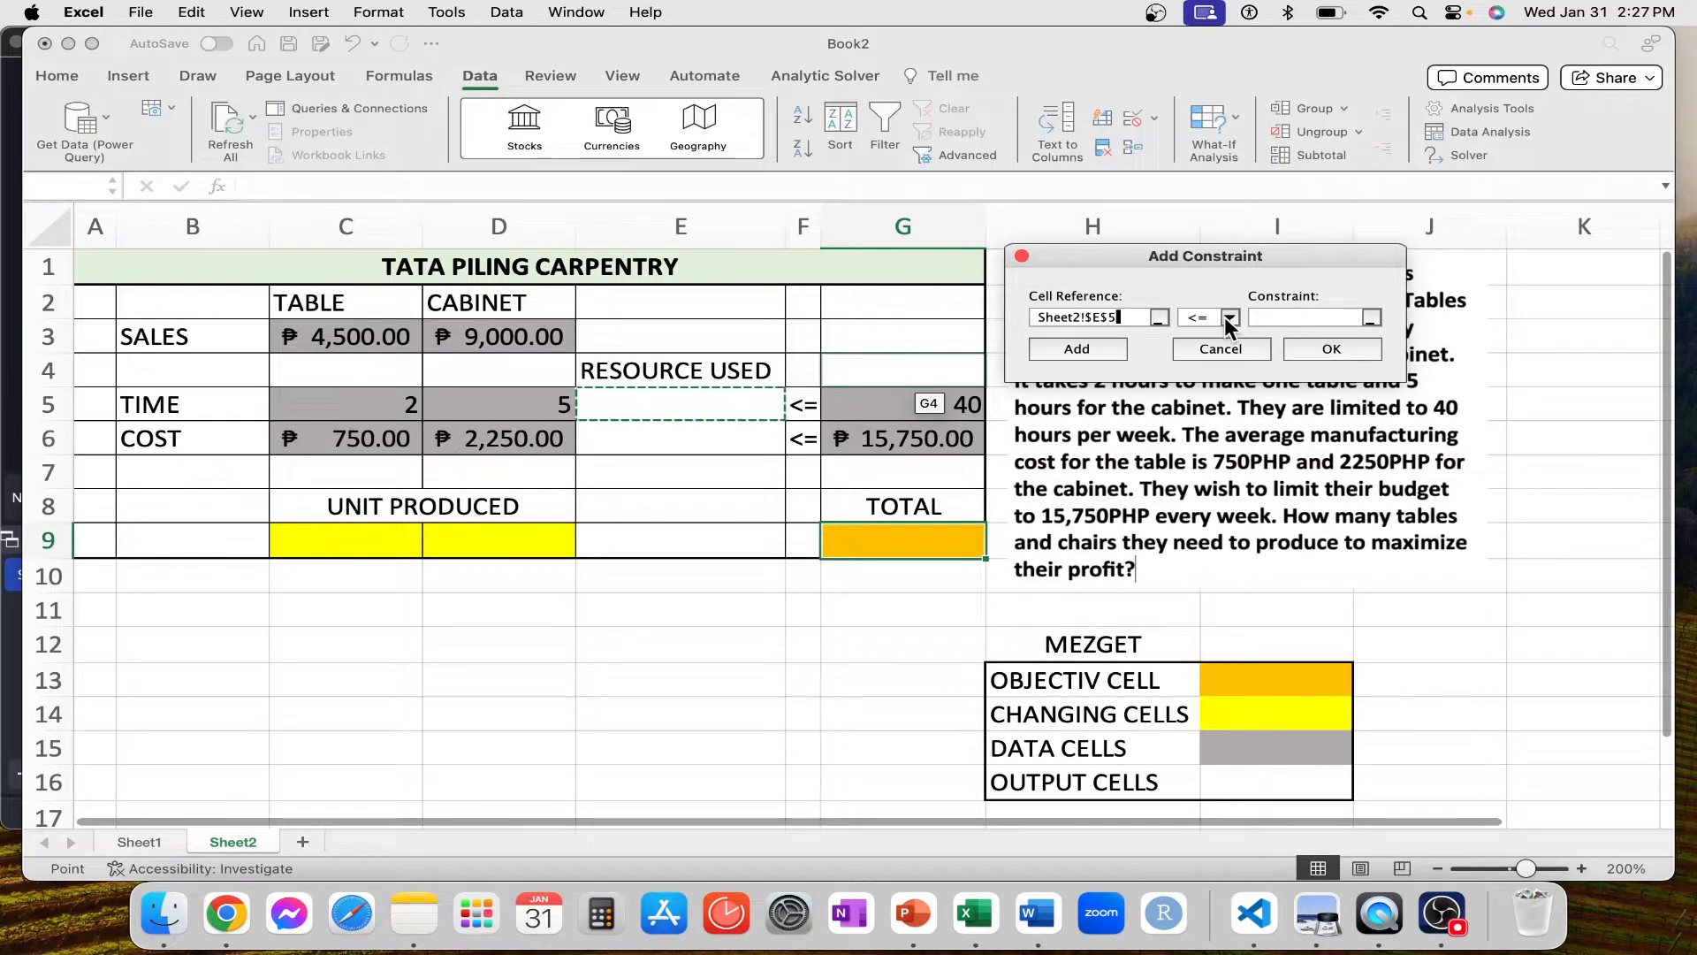
{"action": "left_click", "coordinate": [1224, 317]}
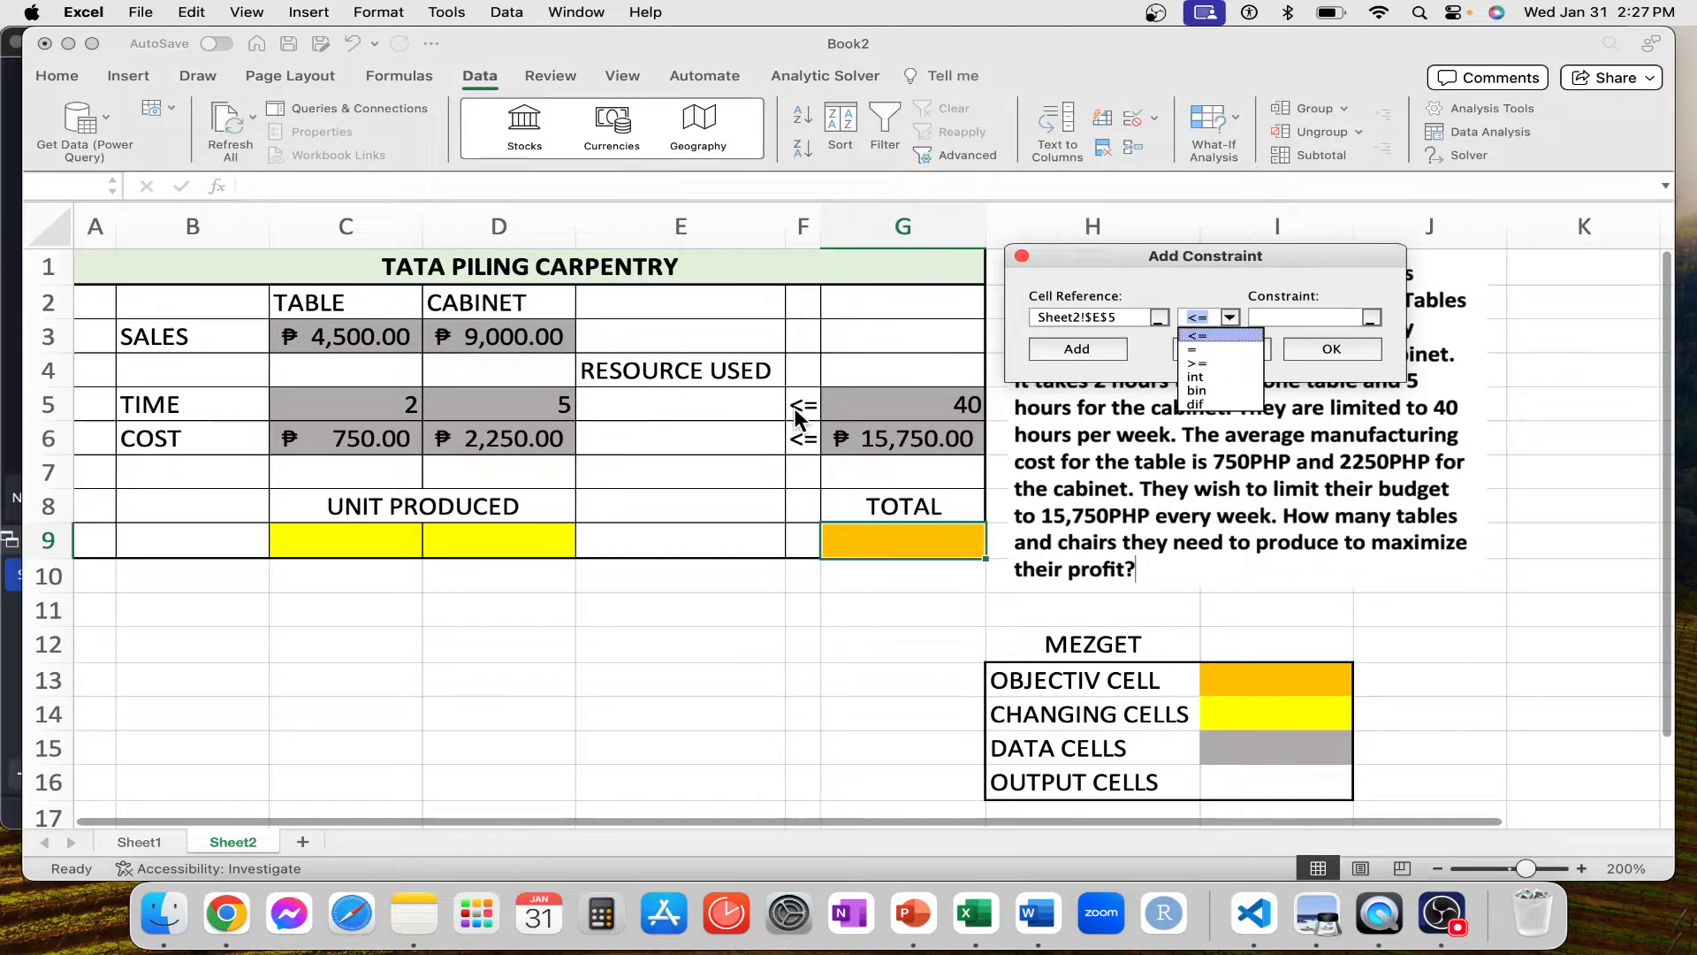
{"action": "left_click", "coordinate": [1236, 337]}
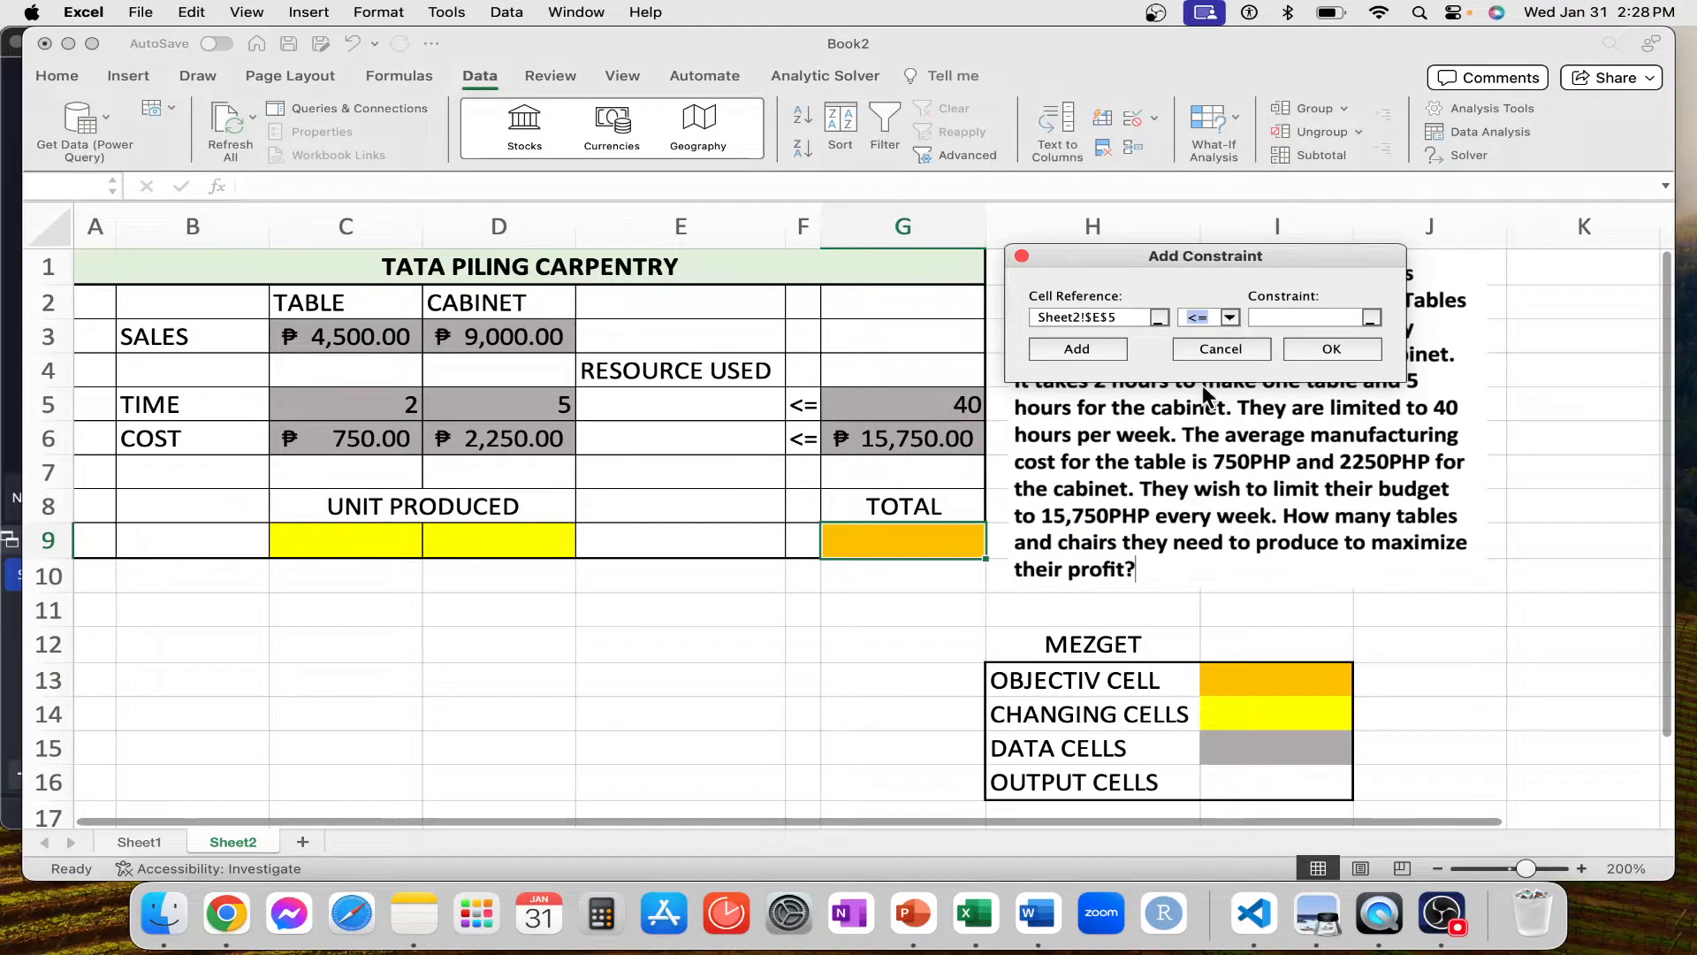
{"action": "left_click", "coordinate": [1289, 315]}
{"action": "left_click", "coordinate": [944, 400]}
{"action": "left_click", "coordinate": [944, 399]}
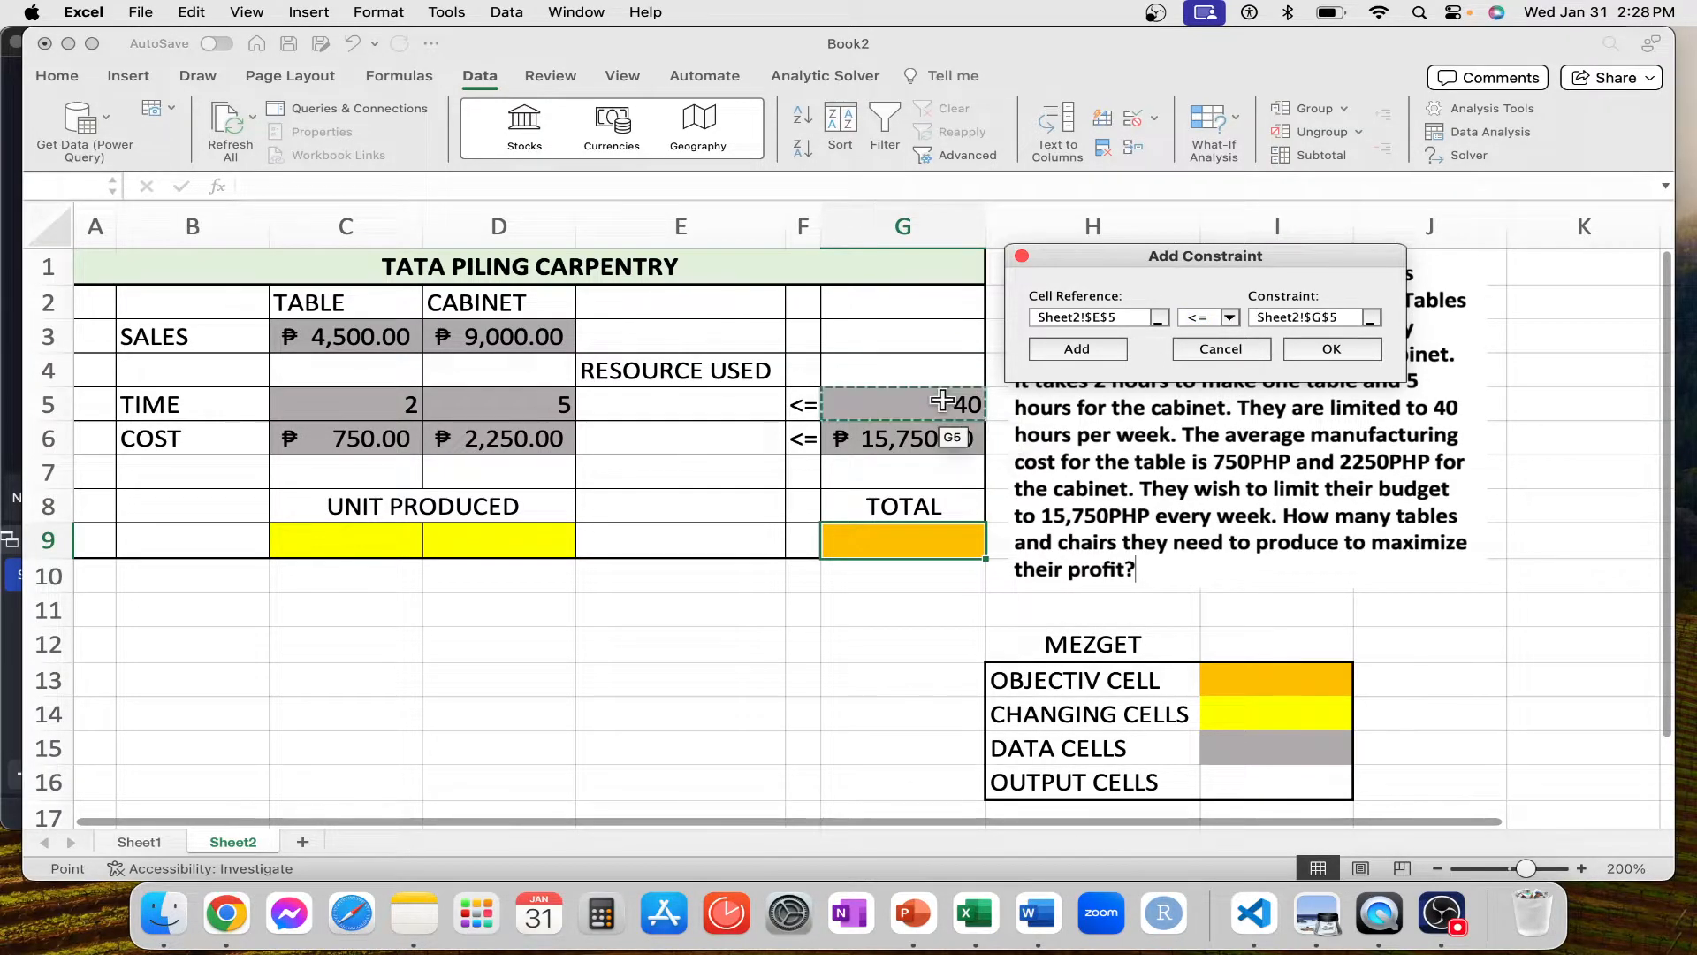
{"action": "left_click", "coordinate": [1092, 344]}
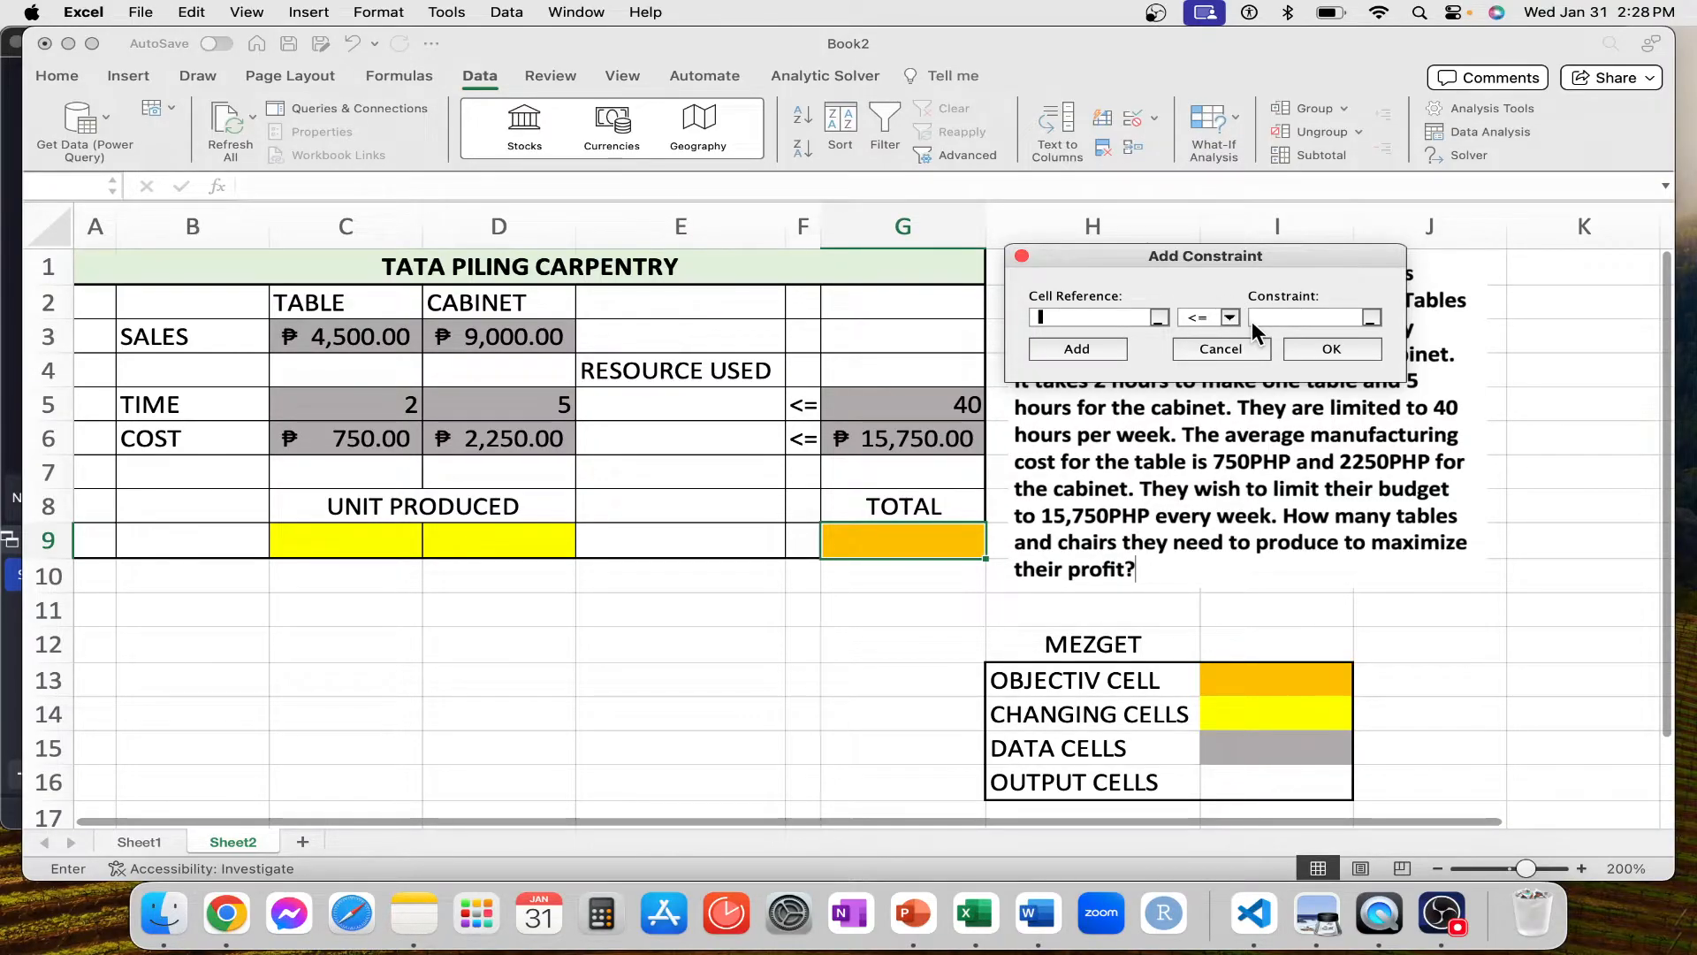
- Add the cost constraint E6 <= G6 to Solver and return to the Solver parameters
{"action": "left_click", "coordinate": [701, 400]}
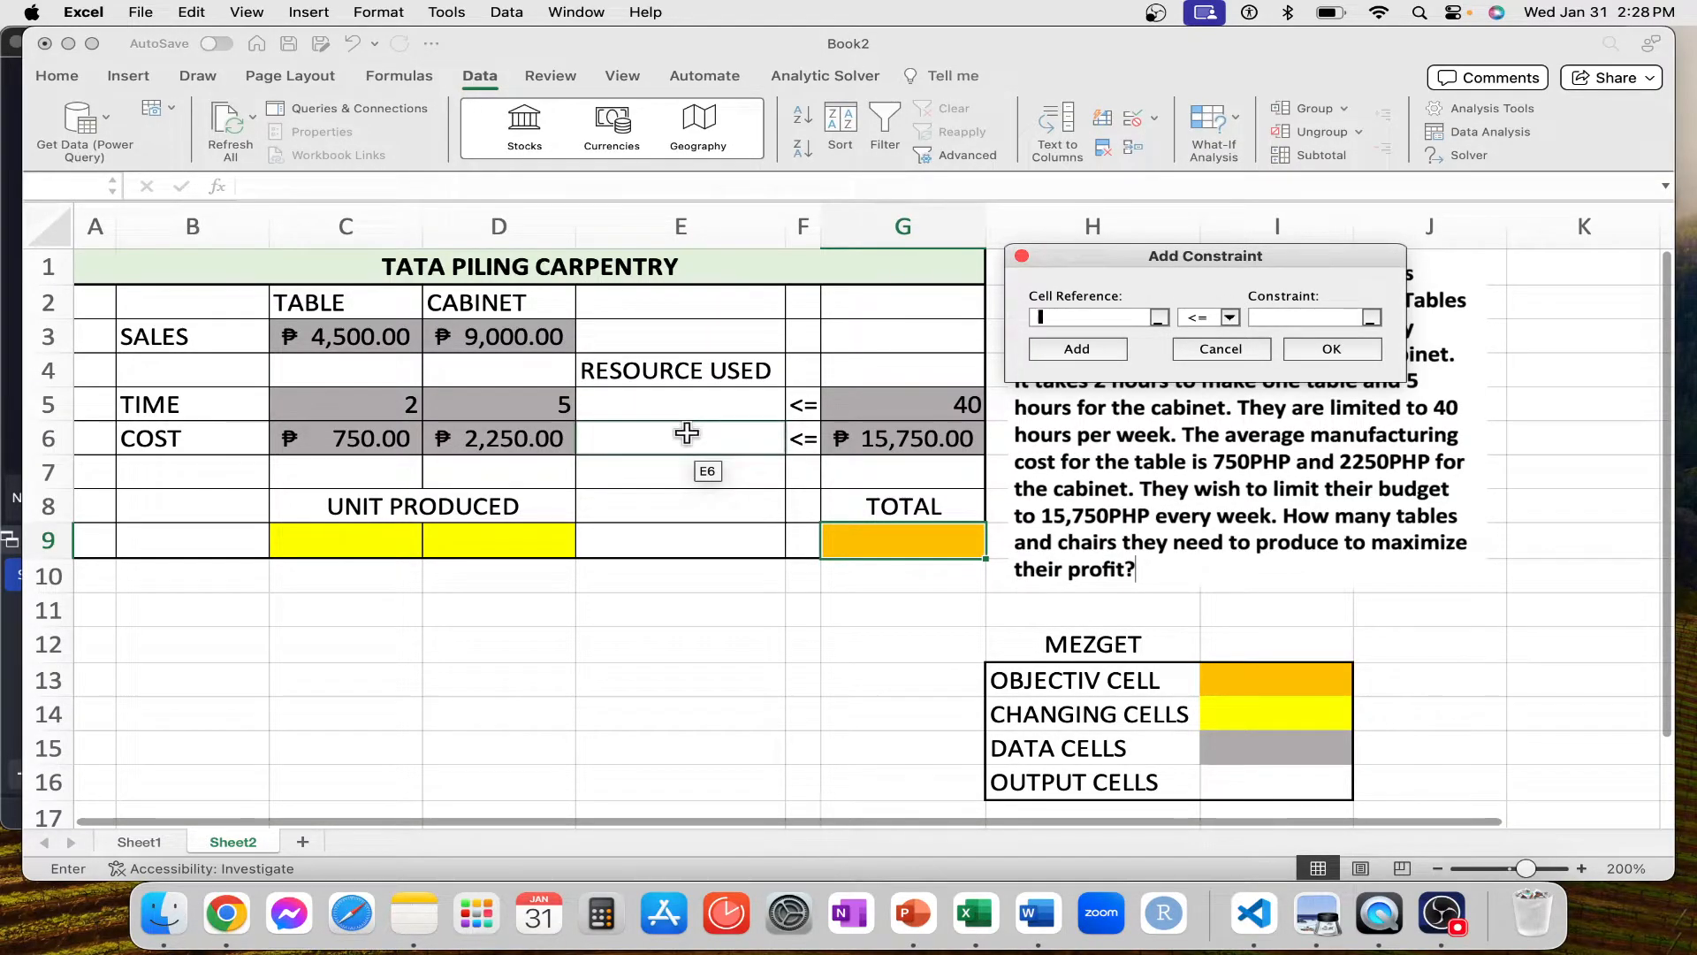
{"action": "left_click", "coordinate": [684, 434]}
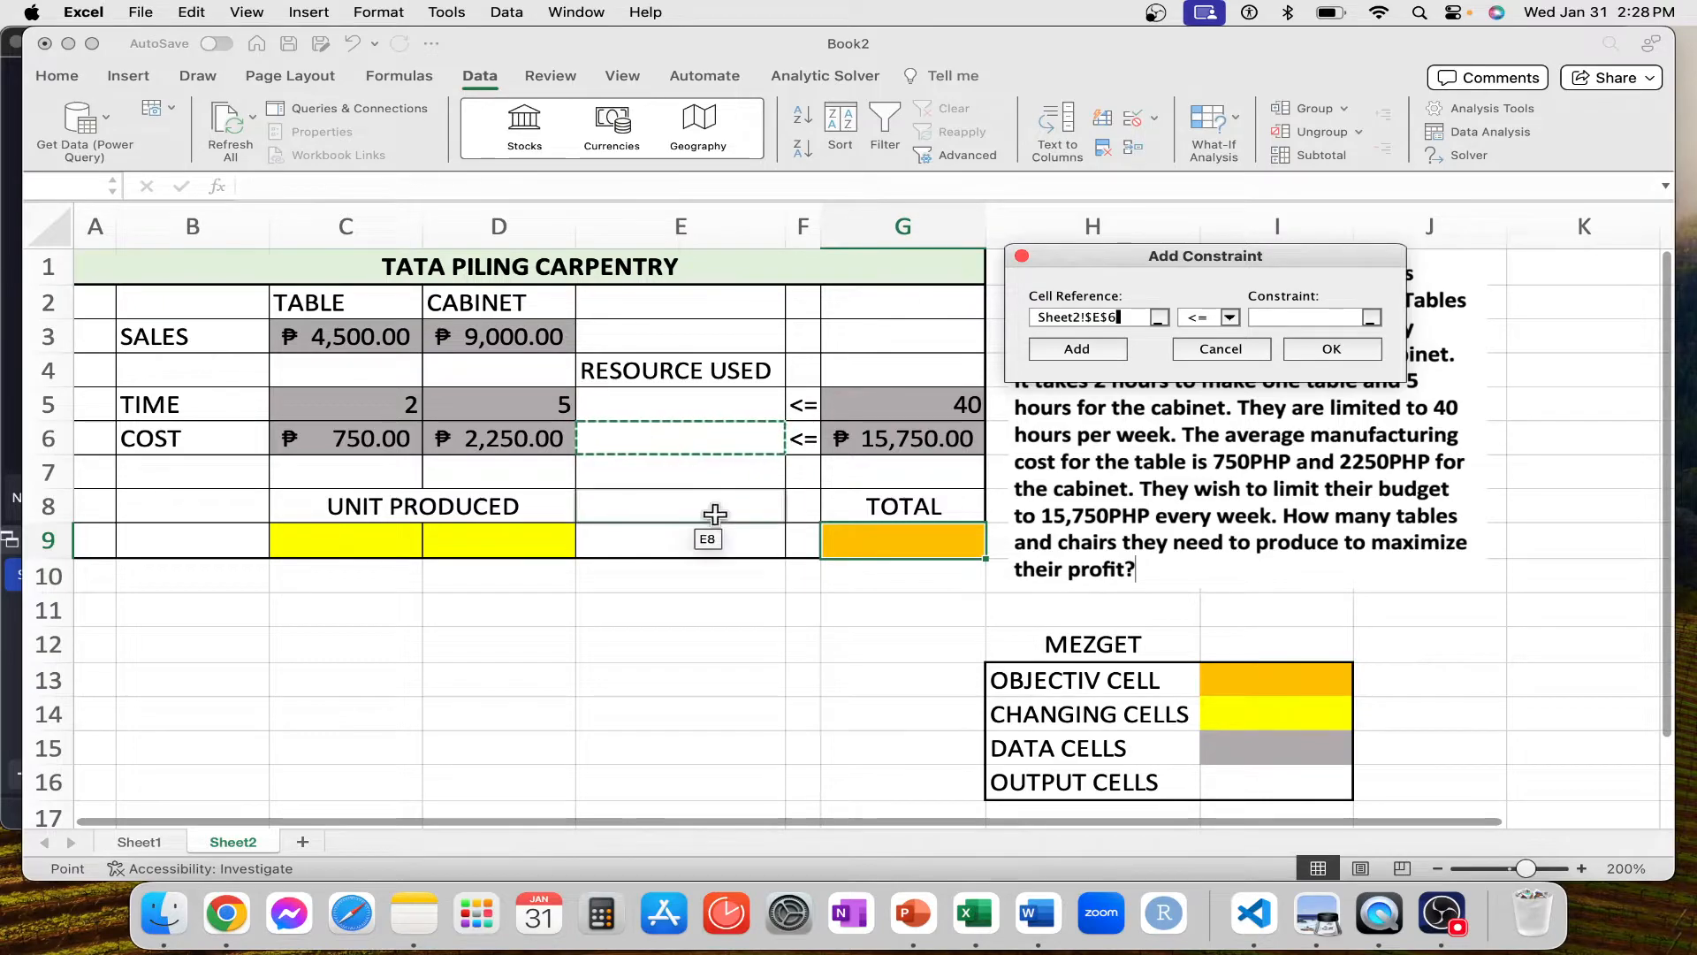
{"action": "left_click", "coordinate": [1265, 318]}
{"action": "left_click", "coordinate": [916, 432]}
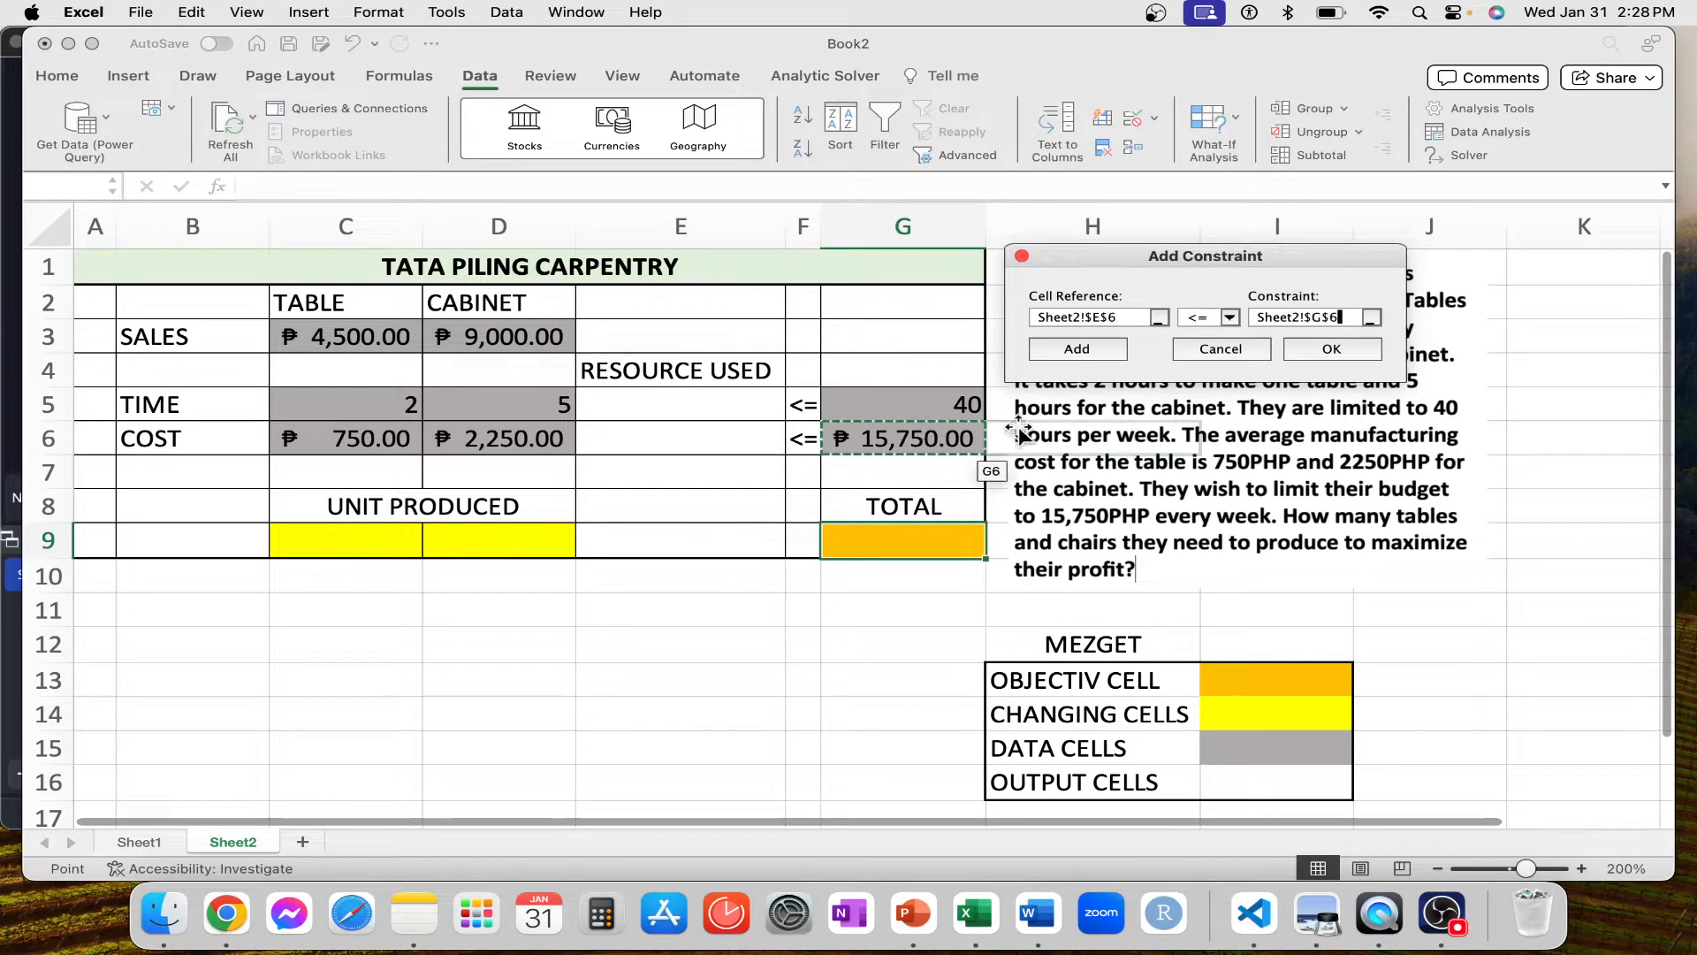
{"action": "left_click", "coordinate": [1094, 350]}
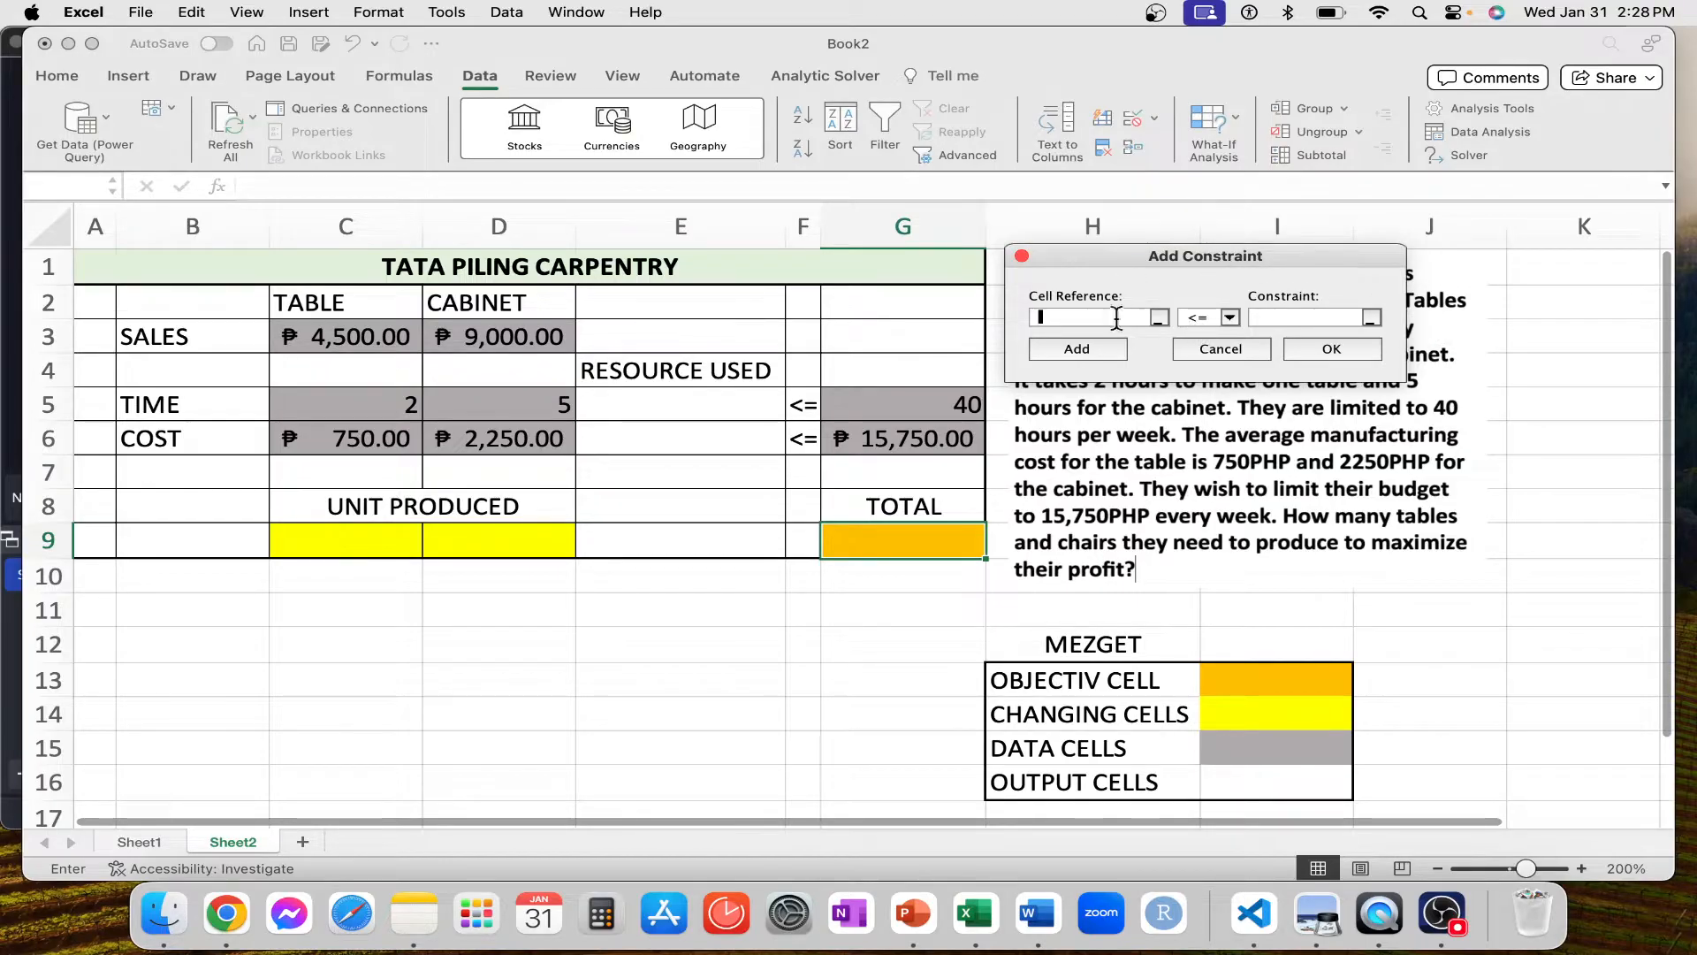
{"action": "left_click", "coordinate": [1232, 346]}
{"action": "left_click_drag", "start_coordinate": [963, 236], "coordinate": [1386, 166]}
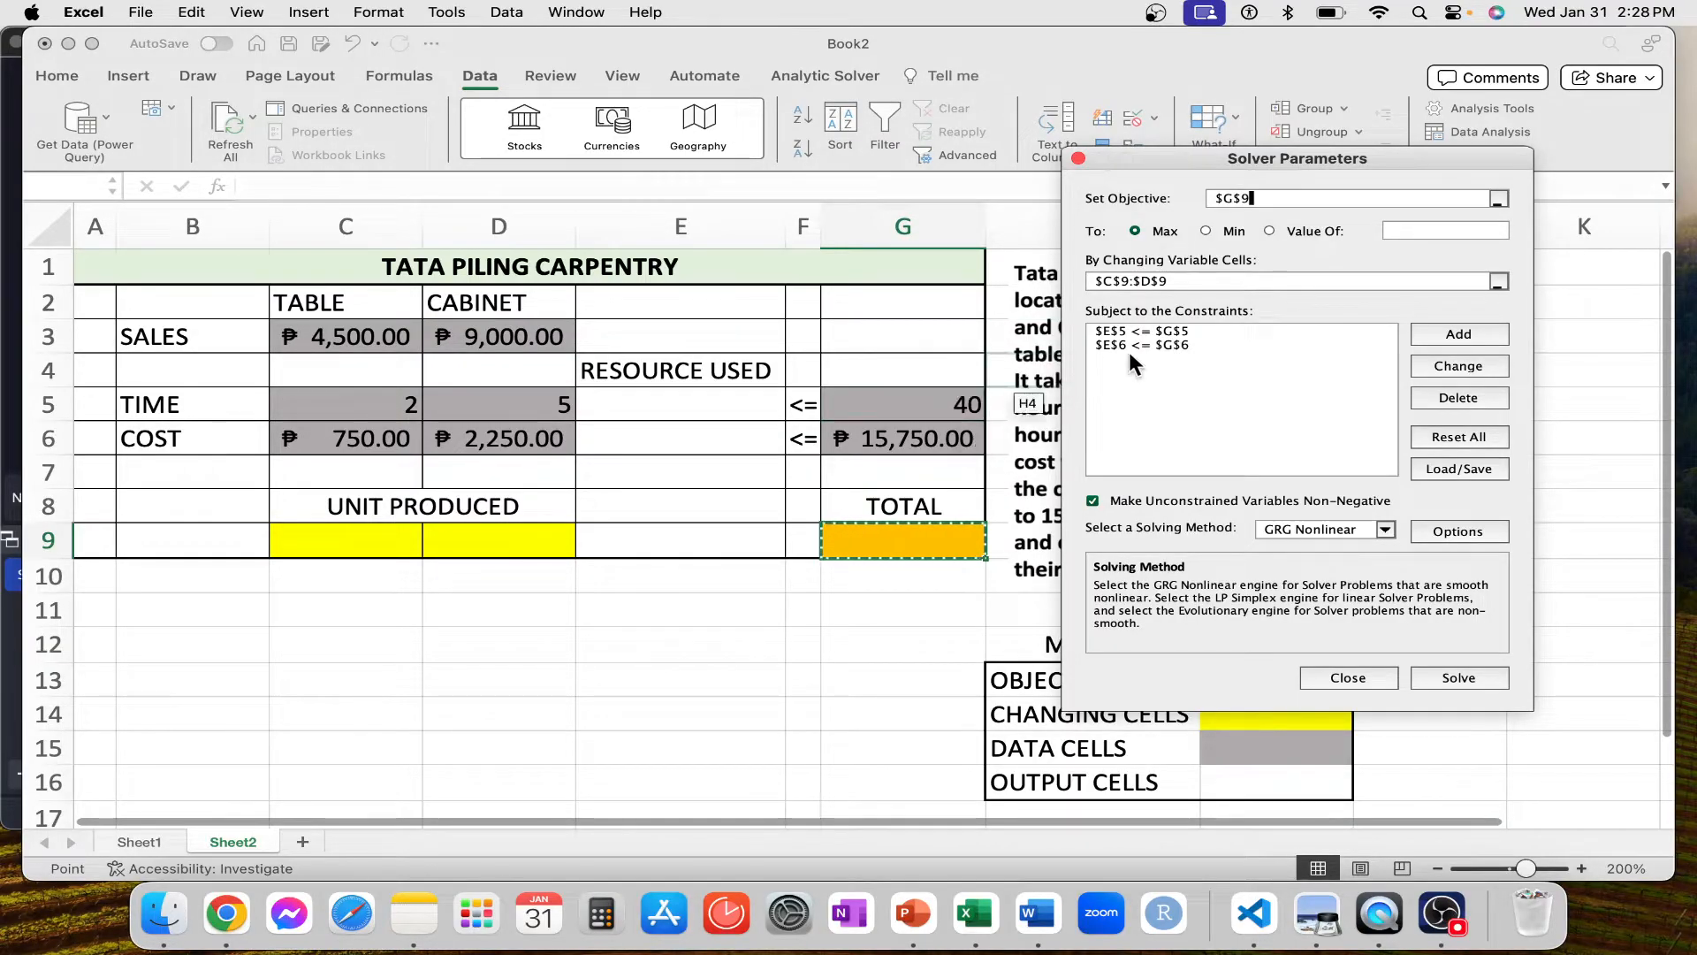
{"action": "left_click_drag", "start_coordinate": [685, 403], "coordinate": [708, 426]}
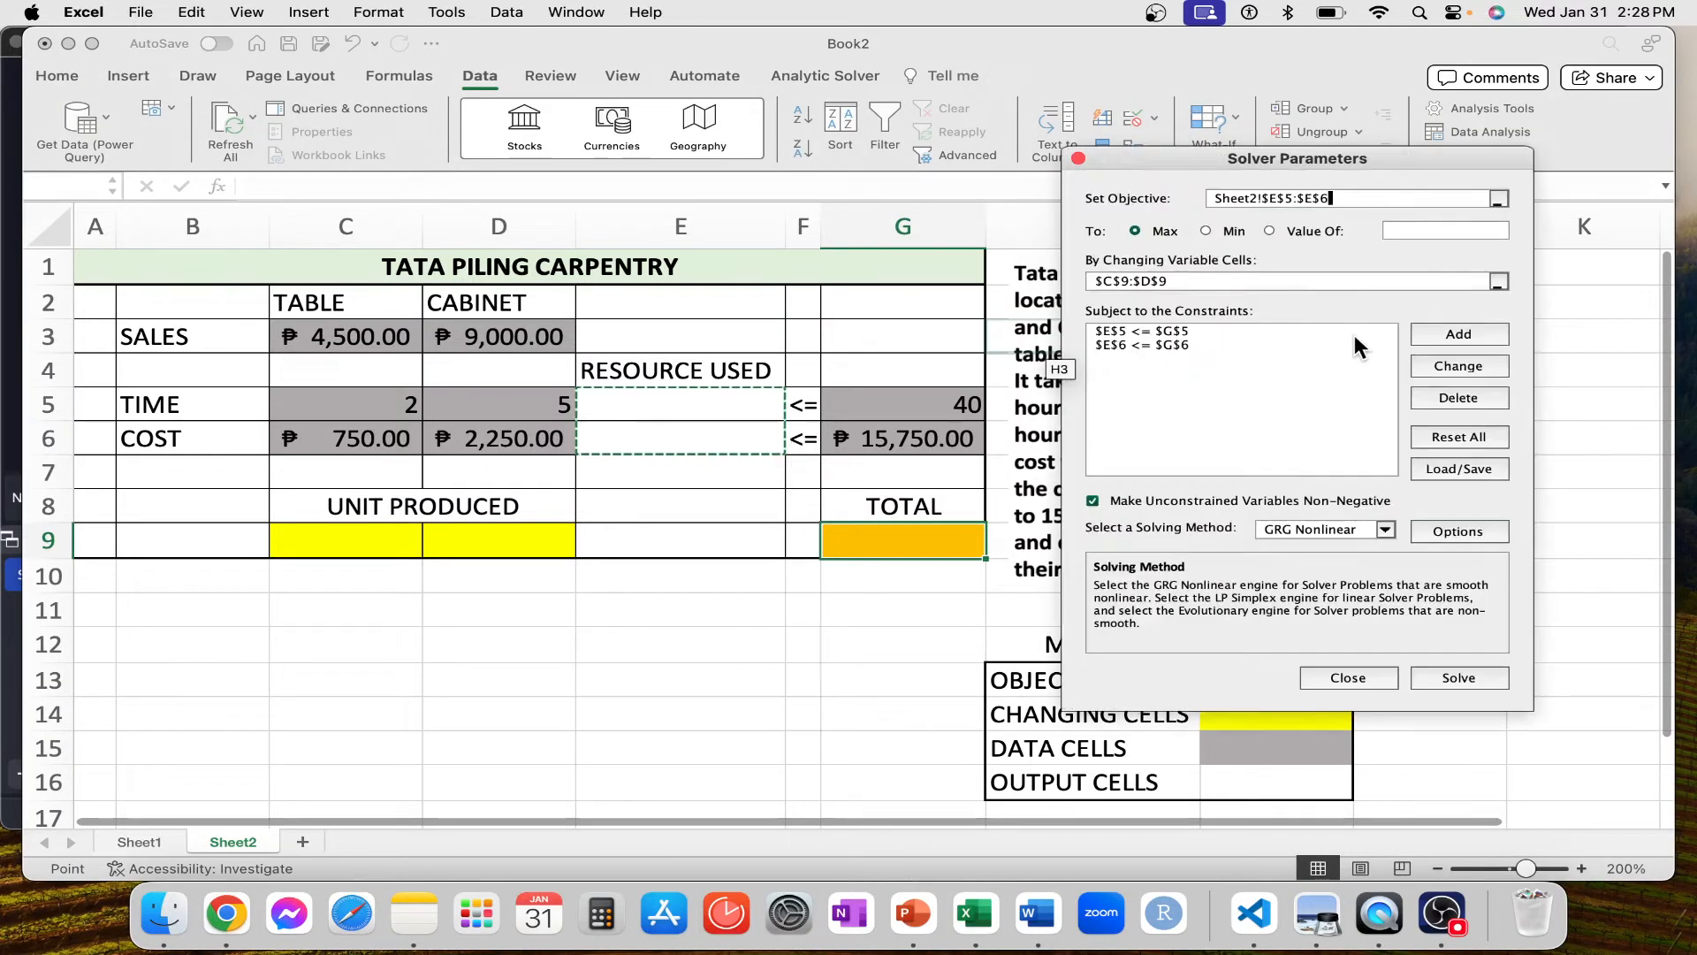
{"action": "left_click_drag", "start_coordinate": [1331, 198], "coordinate": [1007, 168]}
{"action": "key", "text": "BackSpace"}
{"action": "left_click", "coordinate": [910, 535]}
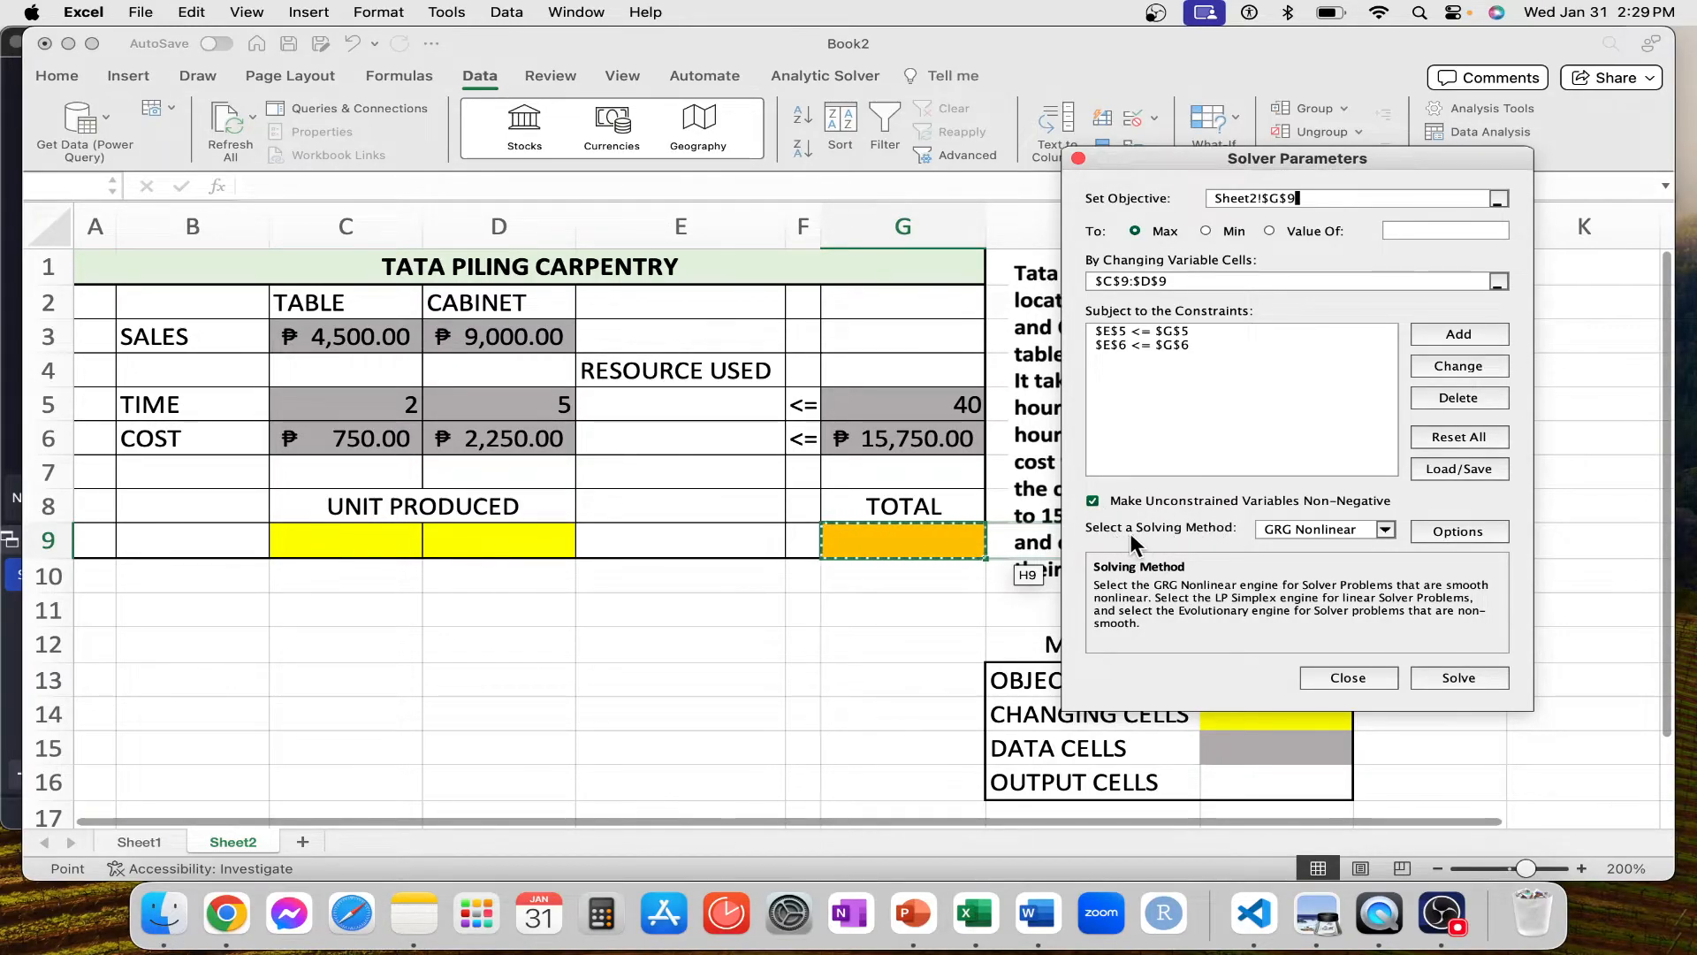
- Choose Simplex LP as the solving method, try to solve the model, and close Solver
{"action": "left_click", "coordinate": [1384, 527]}
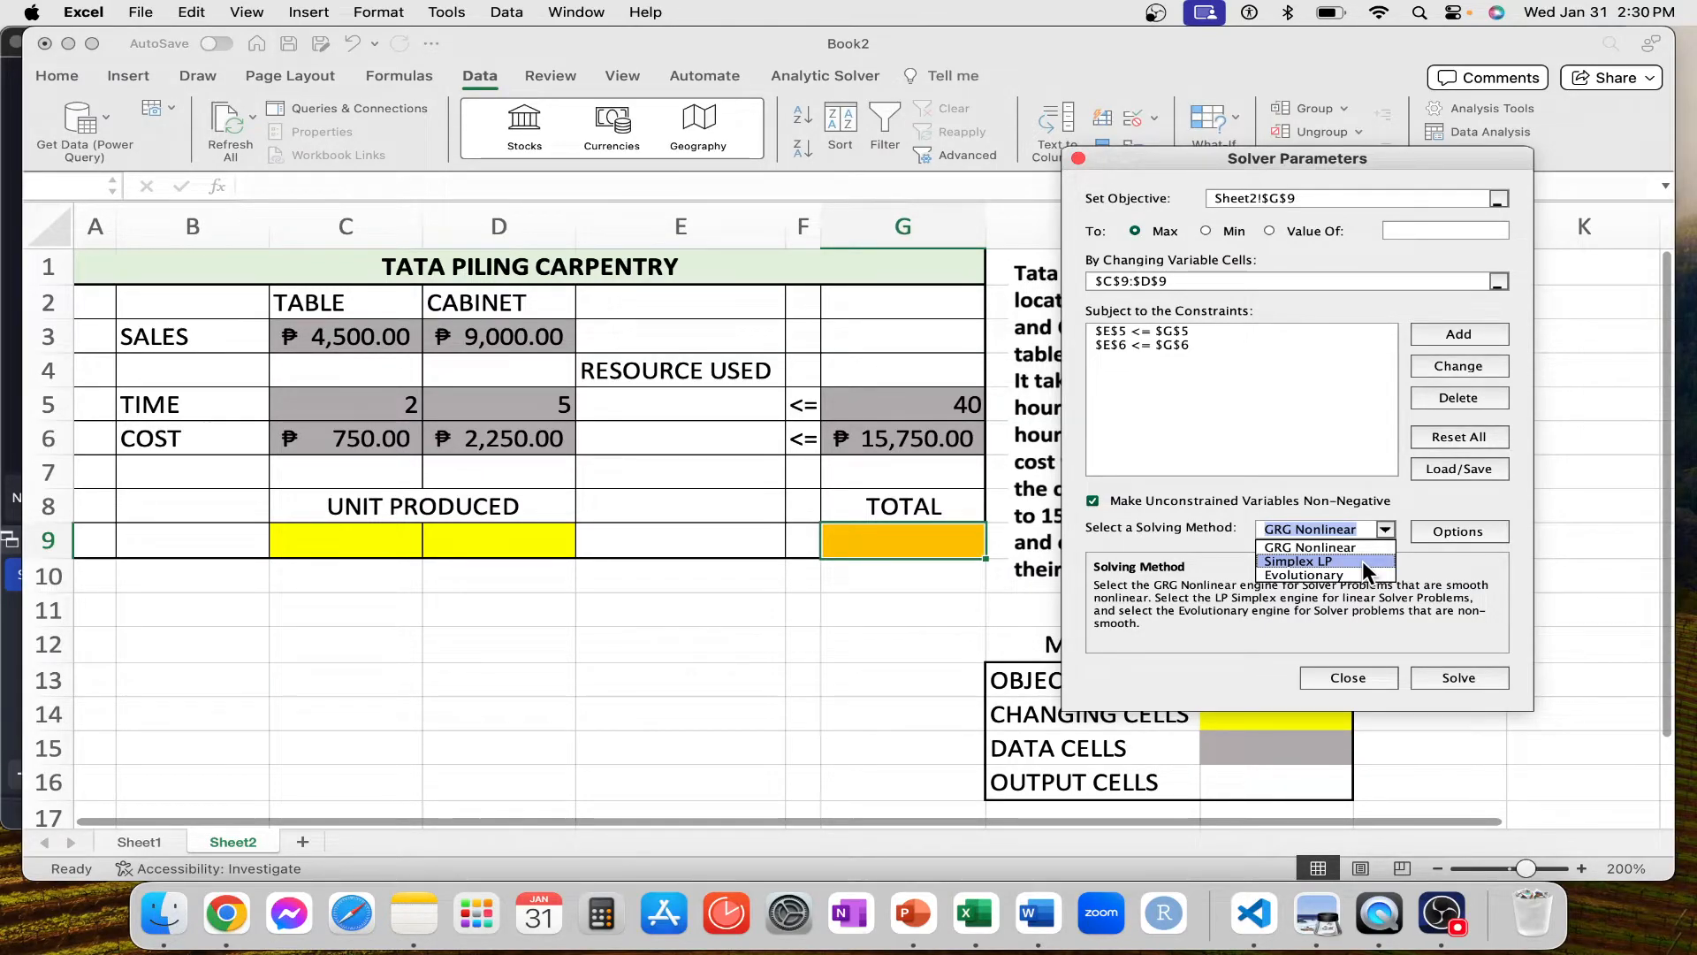
{"action": "left_click", "coordinate": [1361, 560]}
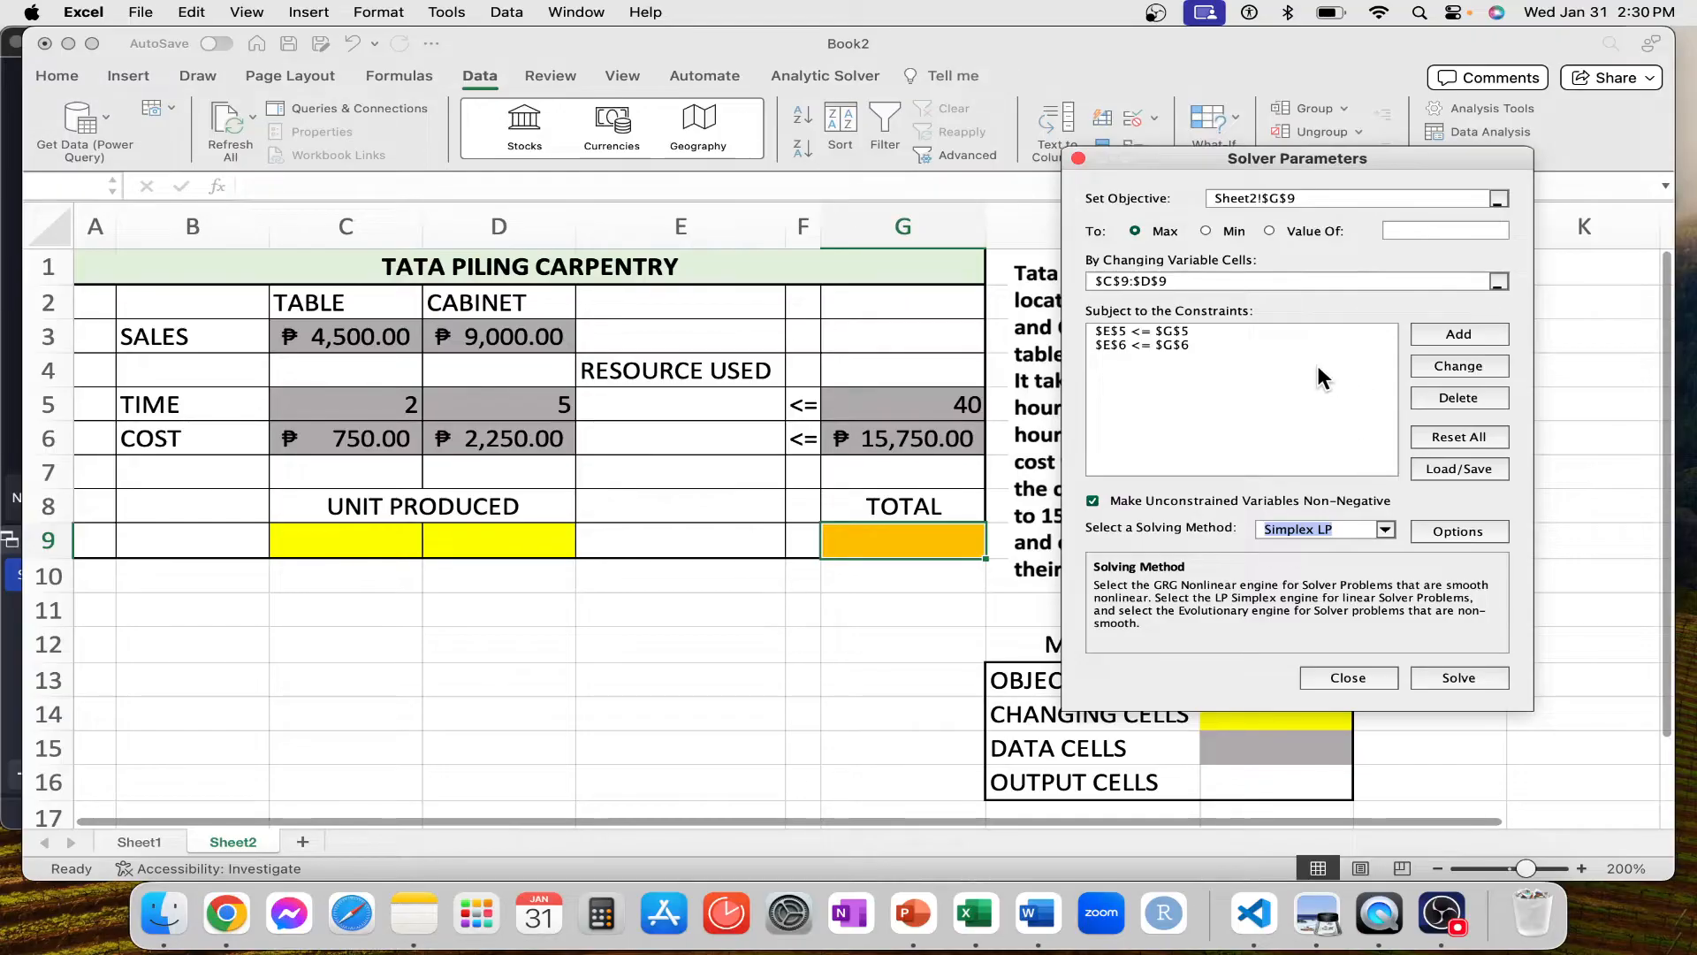
{"action": "left_click", "coordinate": [1472, 677]}
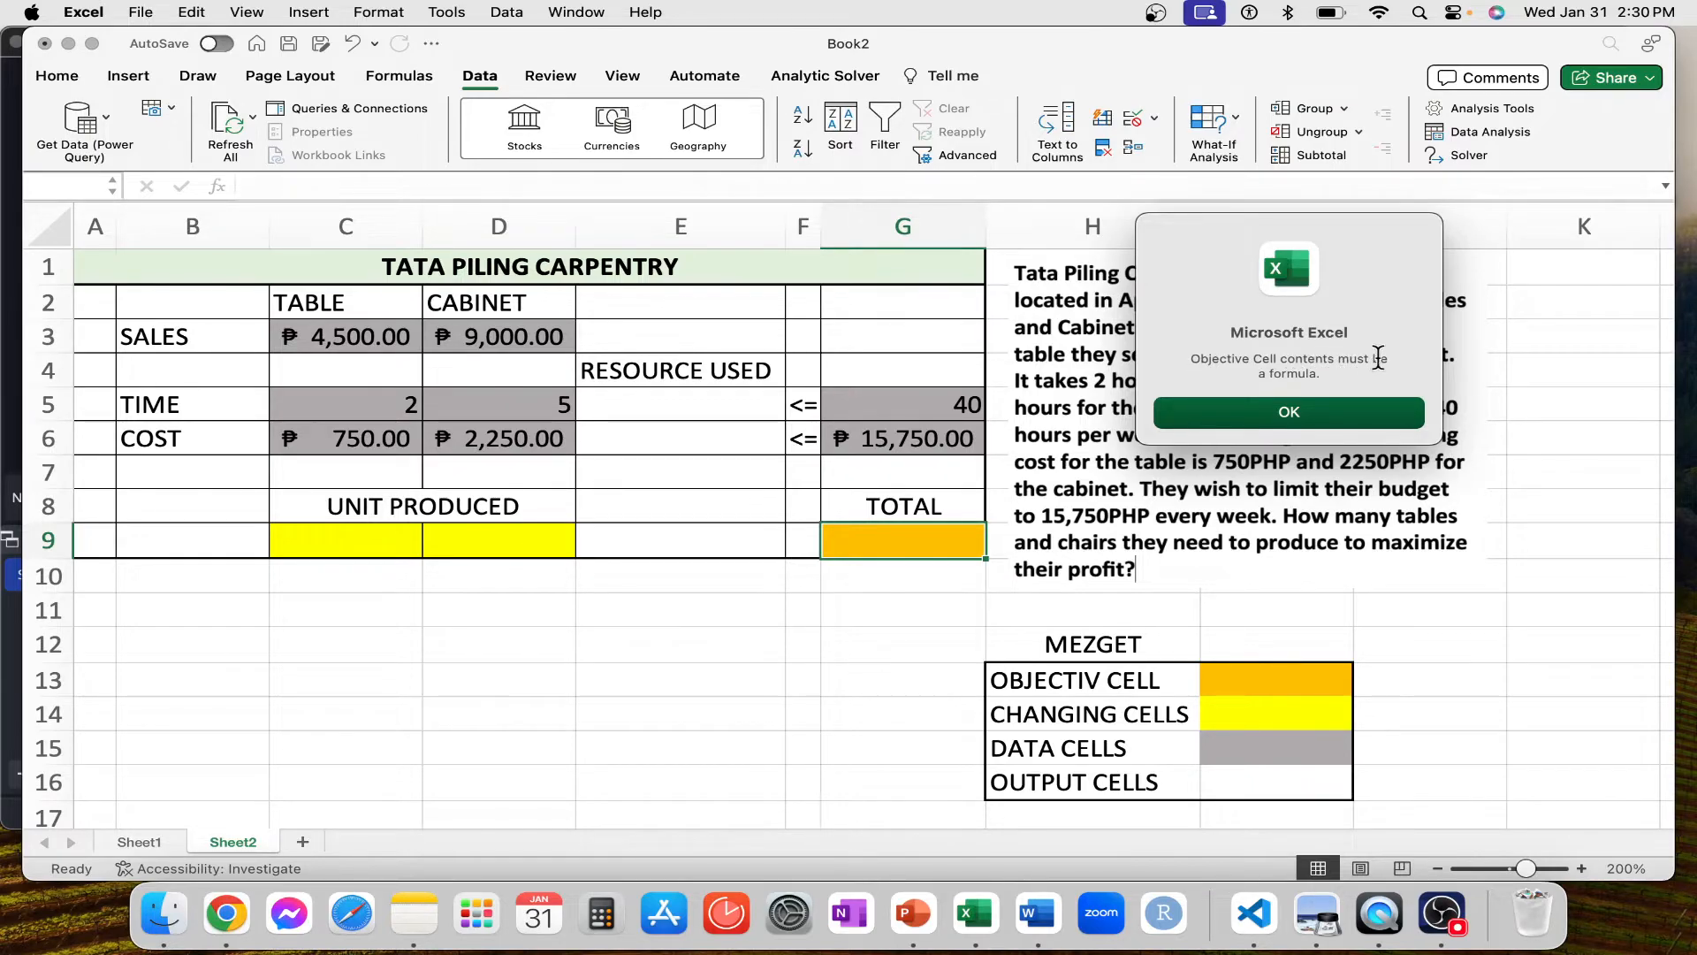
{"action": "left_click", "coordinate": [1290, 413]}
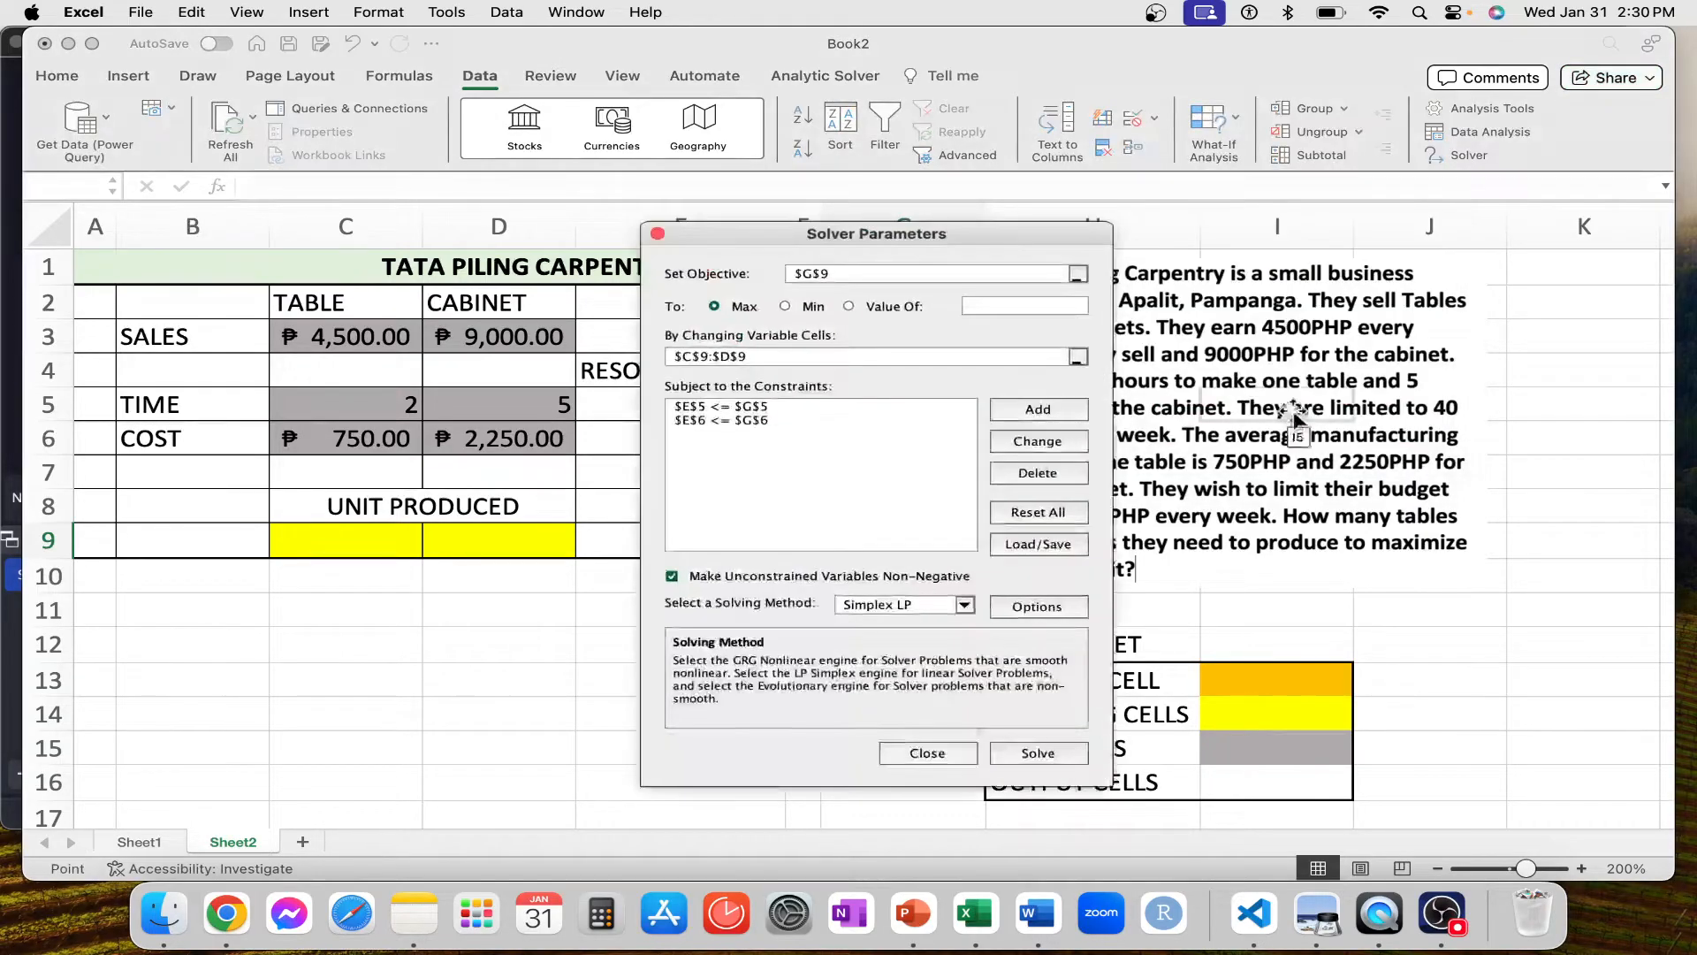
{"action": "left_click_drag", "start_coordinate": [766, 225], "coordinate": [1091, 172]}
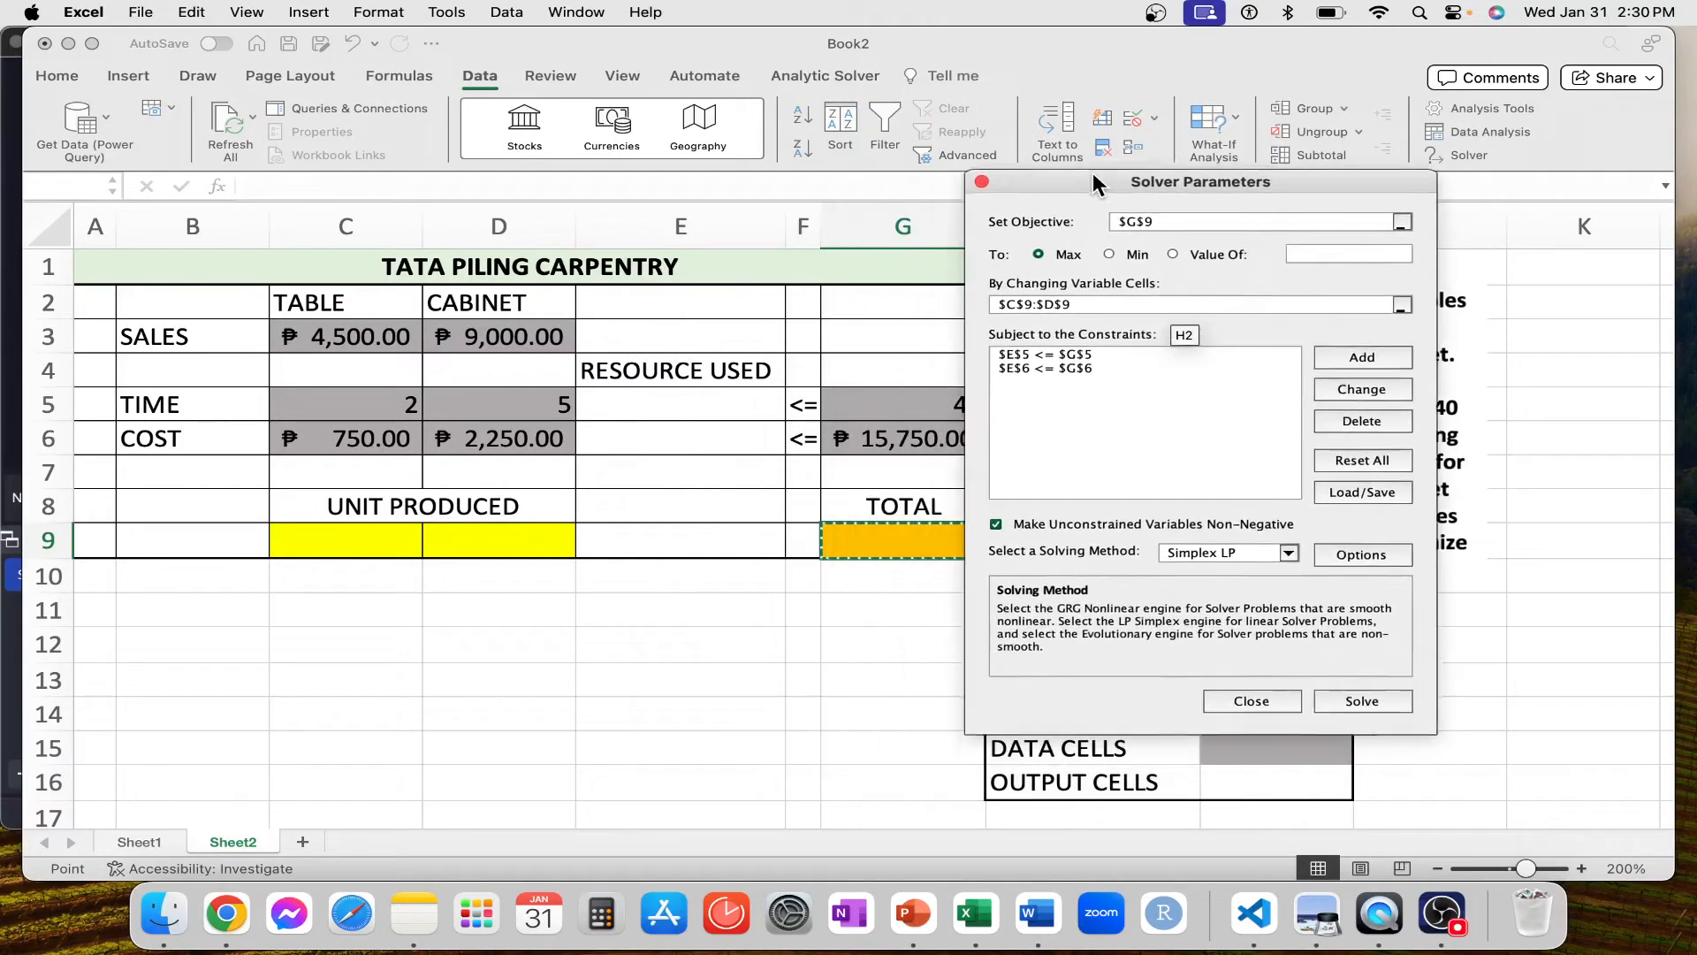
{"action": "left_click", "coordinate": [1266, 698]}
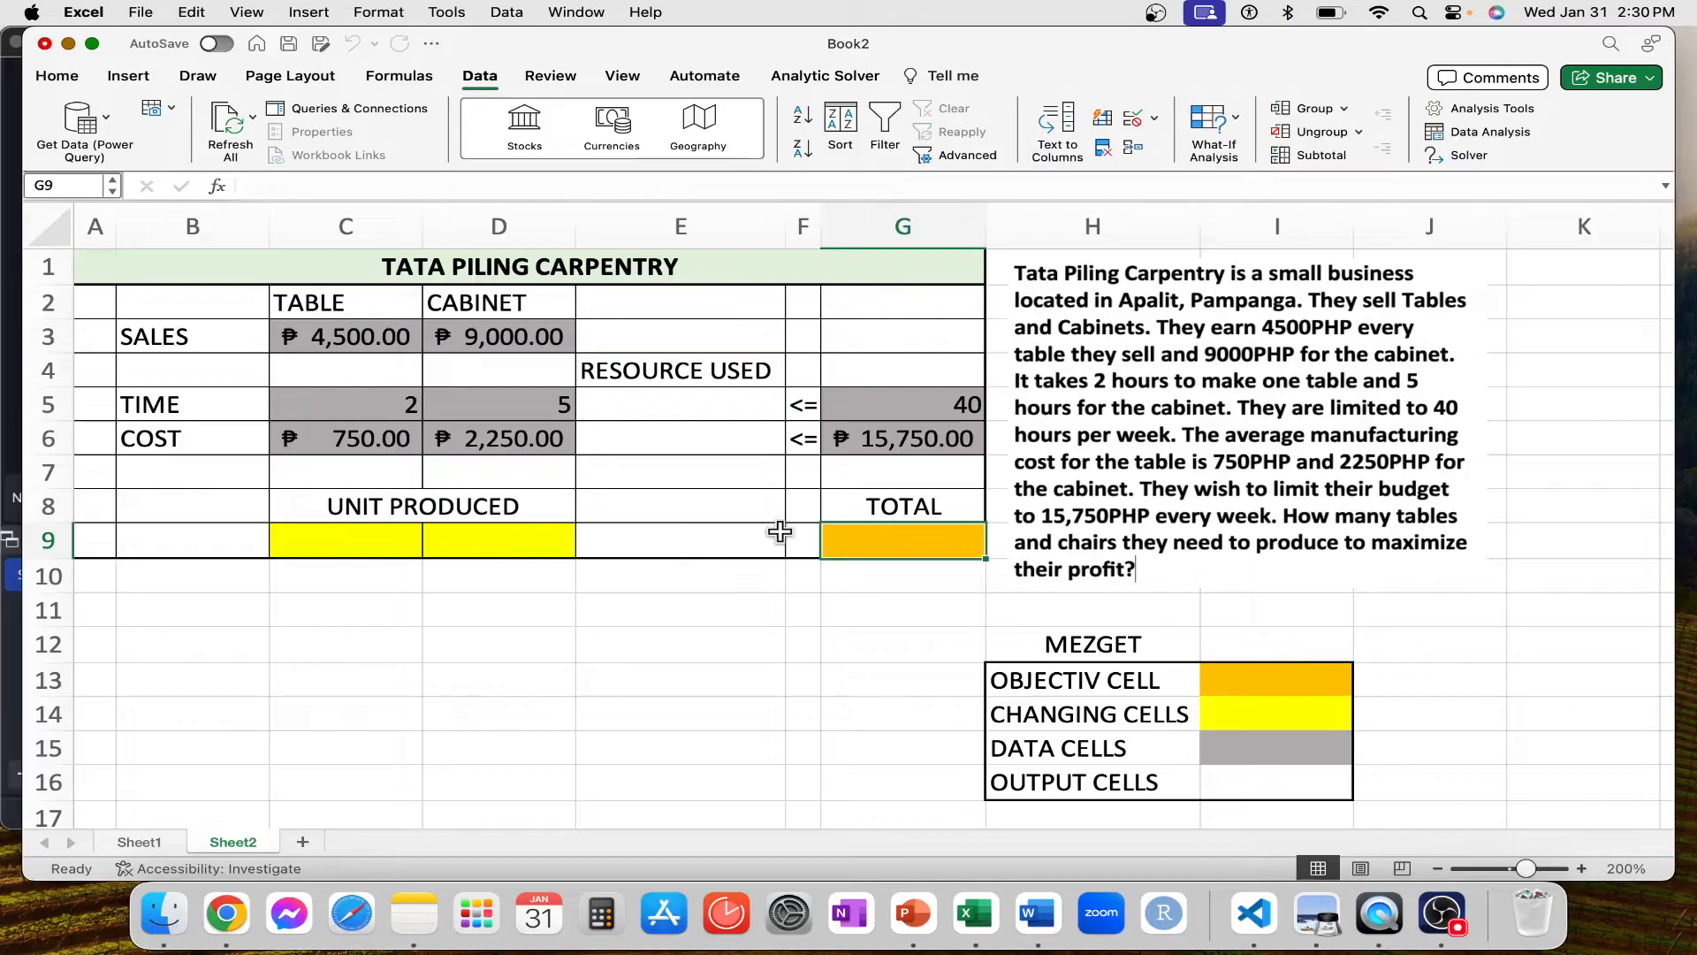
- Enter WITH FORMULA in I13, the orange legend cell beside OBJECTIV CELL
{"action": "left_click", "coordinate": [1393, 712]}
{"action": "left_click", "coordinate": [1394, 682]}
{"action": "left_click", "coordinate": [1269, 686]}
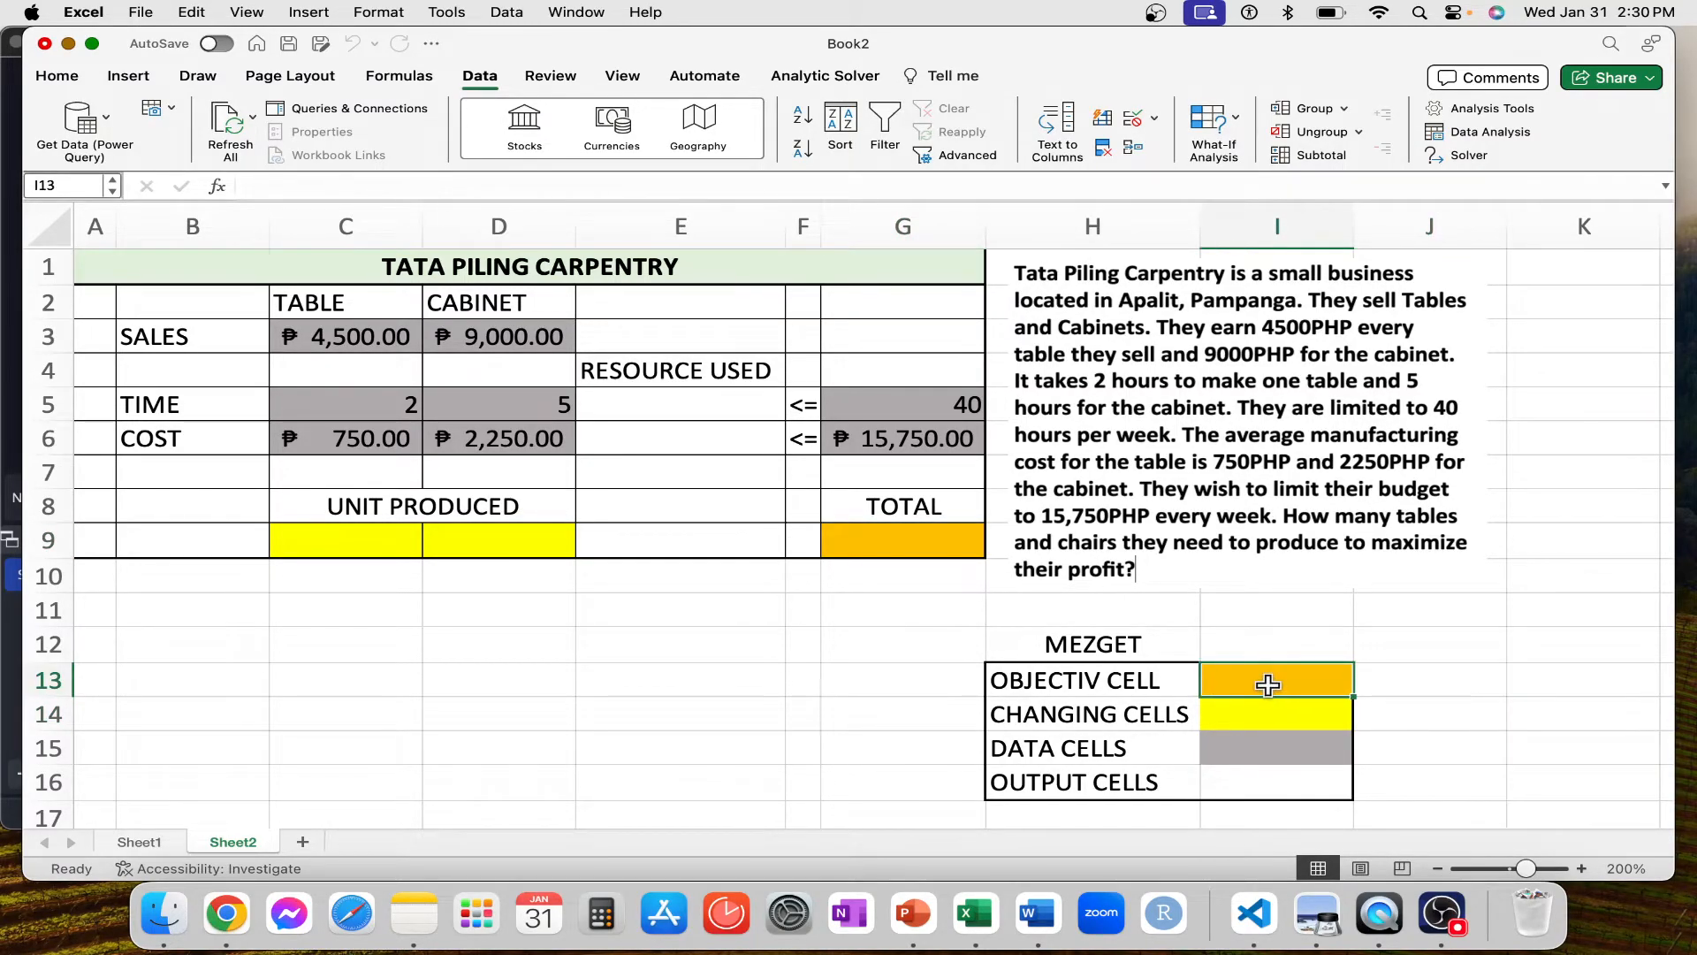
{"action": "type", "text": "WITH"}
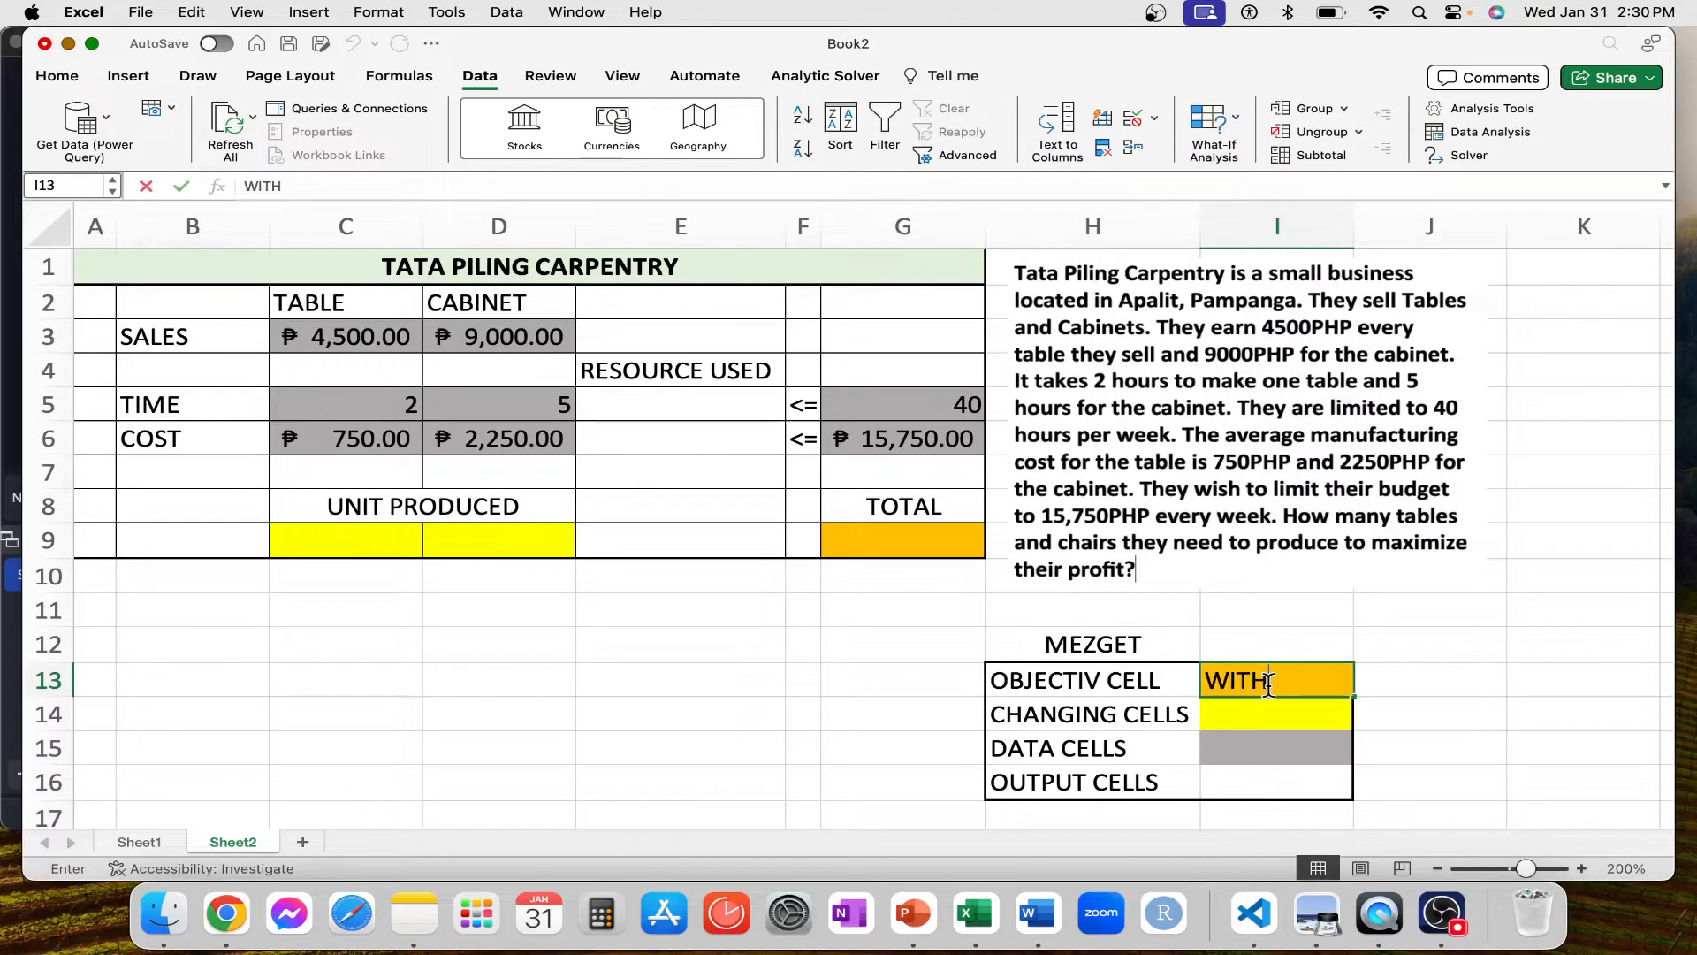
{"action": "type", "text": " FORMULA"}
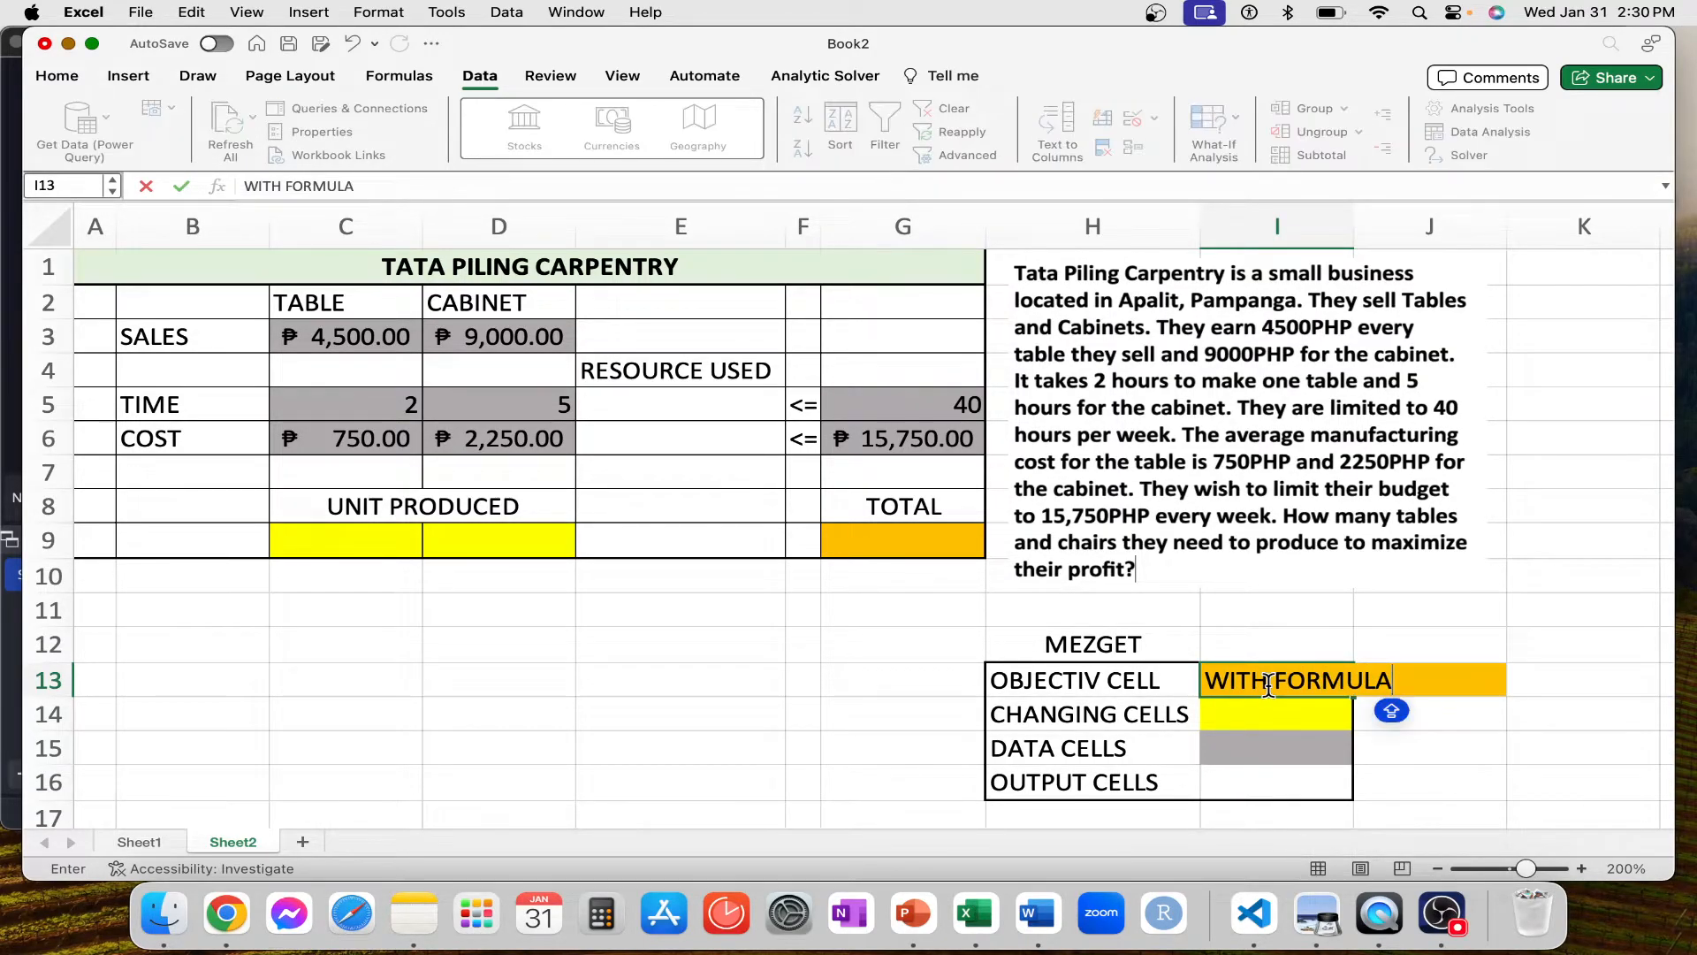
{"action": "key", "text": "Return"}
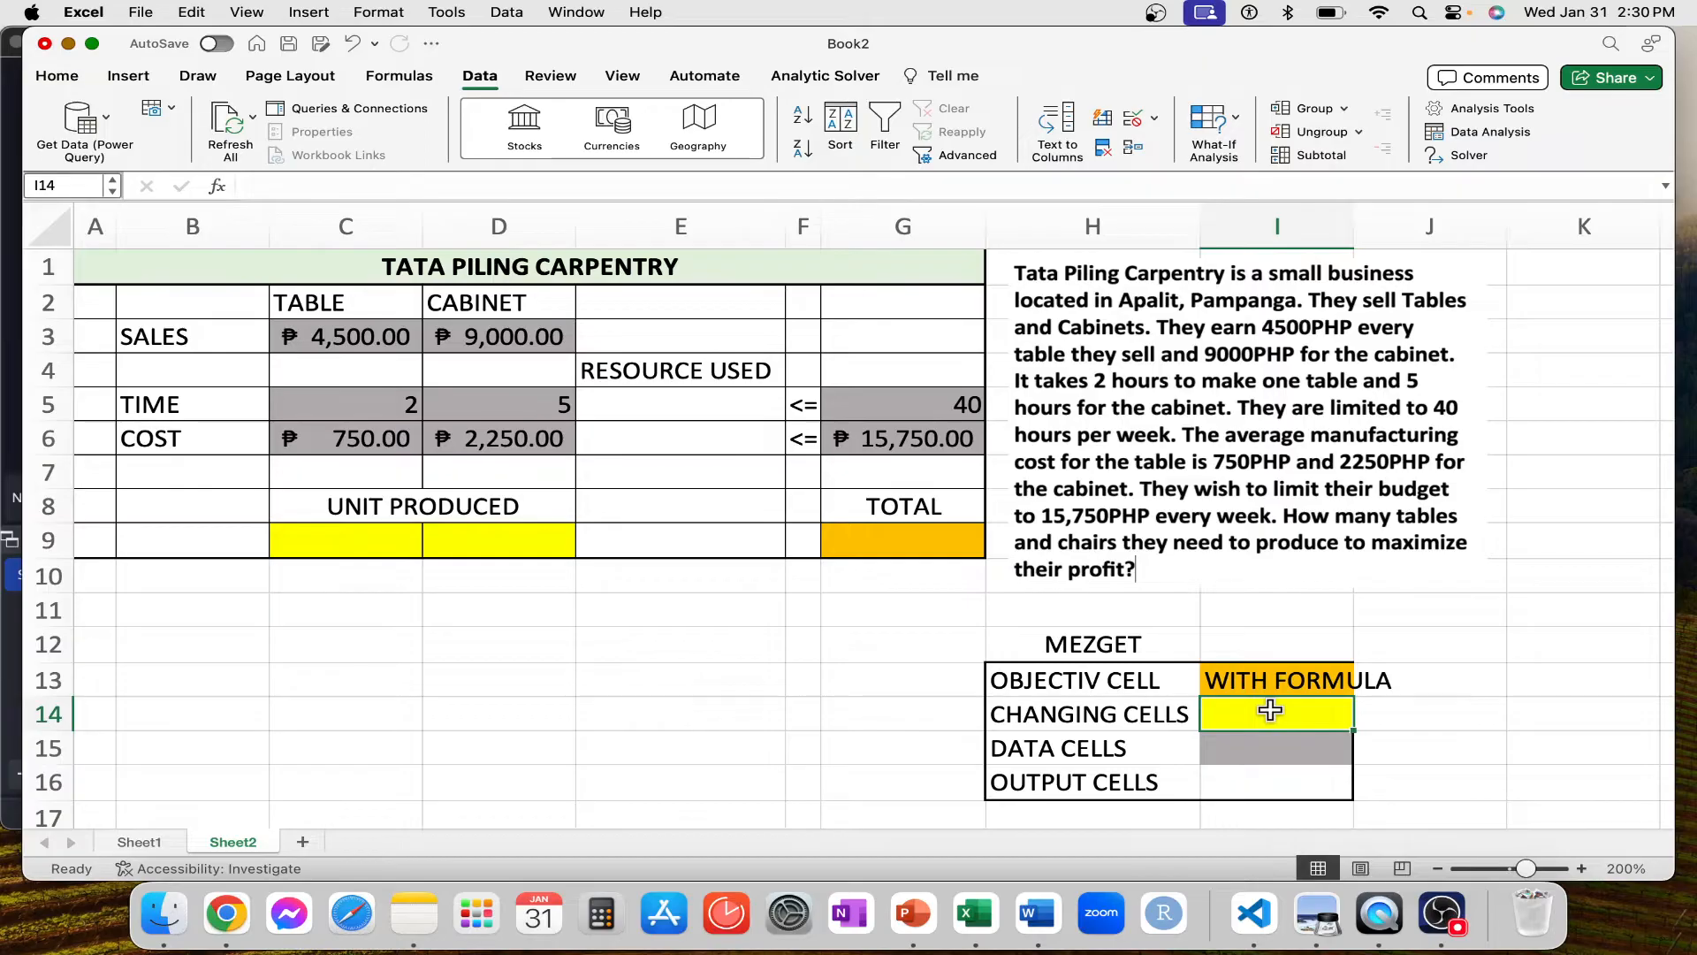
{"action": "key", "text": "Return"}
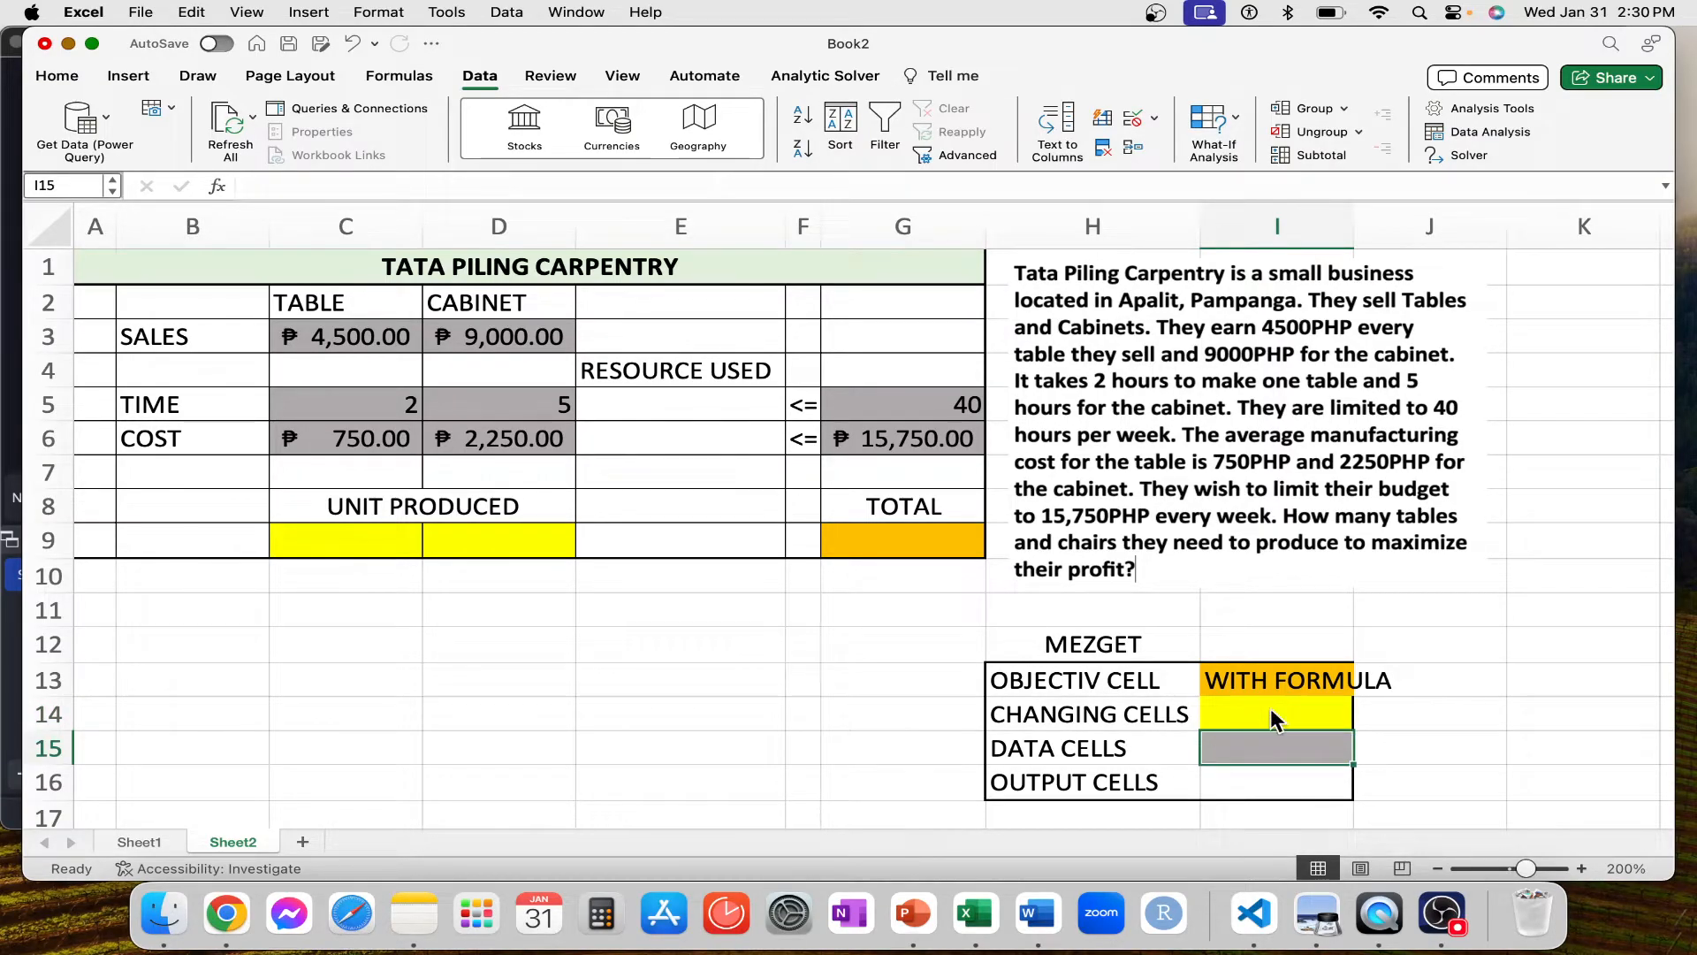
- Enter NO in I14 and I15, the legend cells beside CHANGING CELLS and DATA CELLS
{"action": "left_click", "coordinate": [1271, 712]}
{"action": "type", "text": "NO"}
{"action": "key", "text": "Return"}
{"action": "type", "text": "NO"}
{"action": "key", "text": "Return"}
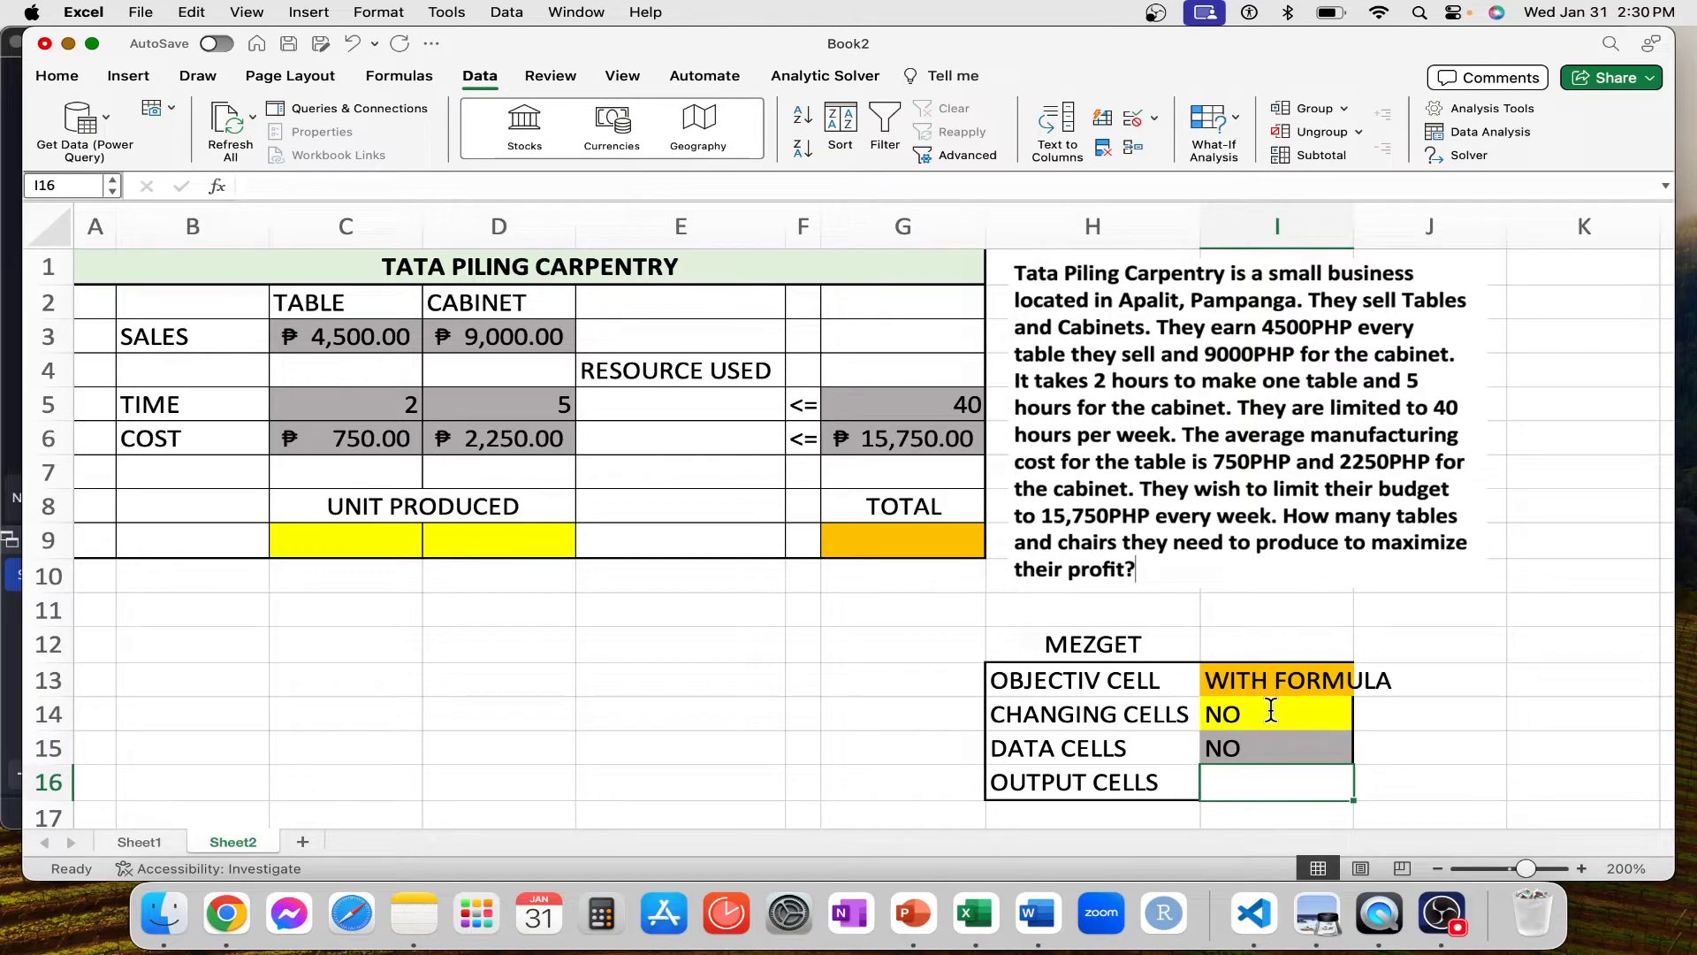
- Enter WITH FORMULA in I16, the legend cell beside OUTPUT CELLS
{"action": "type", "text": "WITH FOR"}
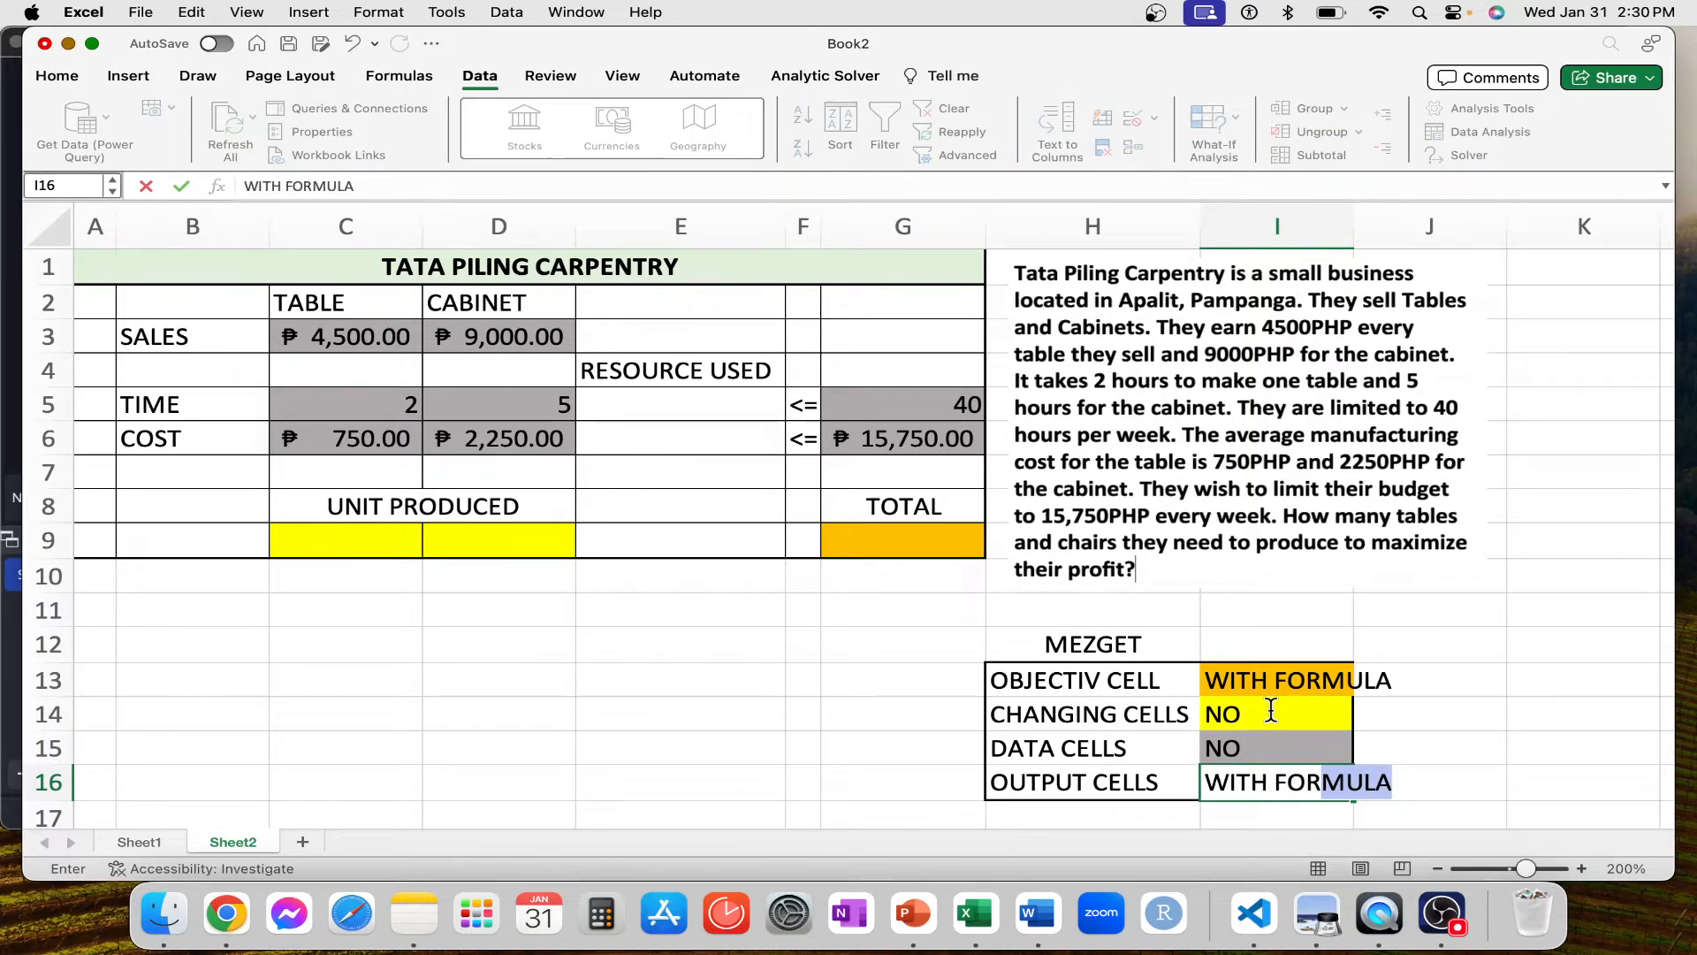
{"action": "type", "text": "MUAL"}
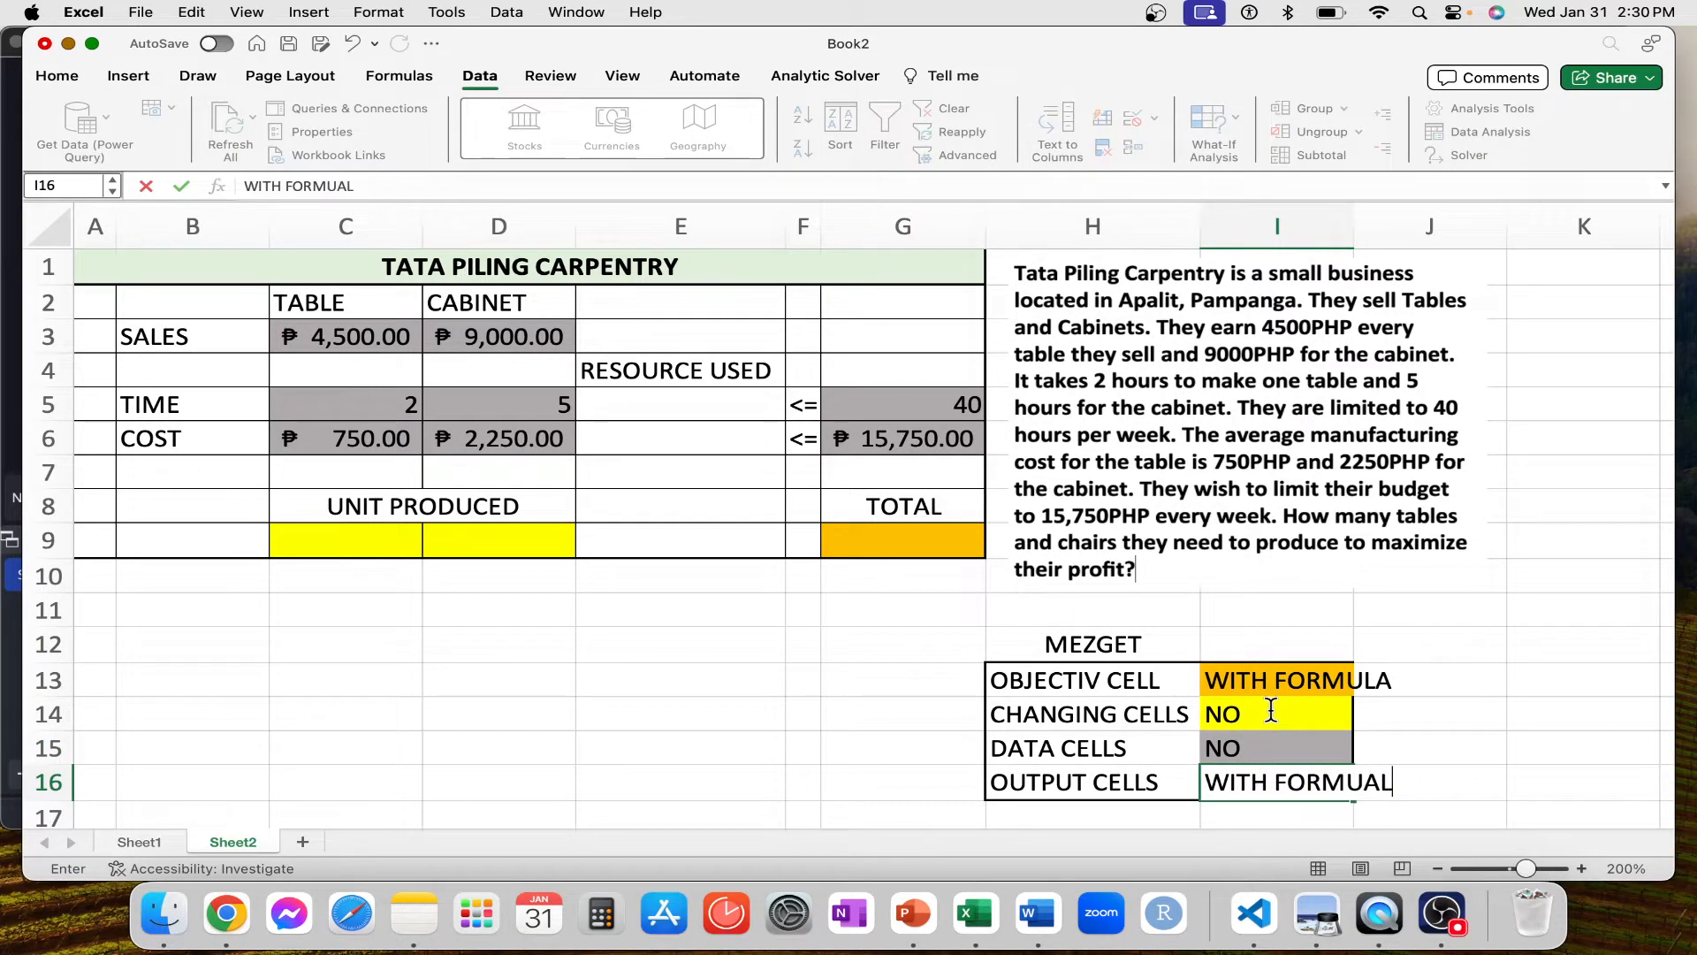
{"action": "key", "text": "BackSpace"}
{"action": "key", "text": "BackSpace"}
{"action": "type", "text": "LA"}
{"action": "key", "text": "Return"}
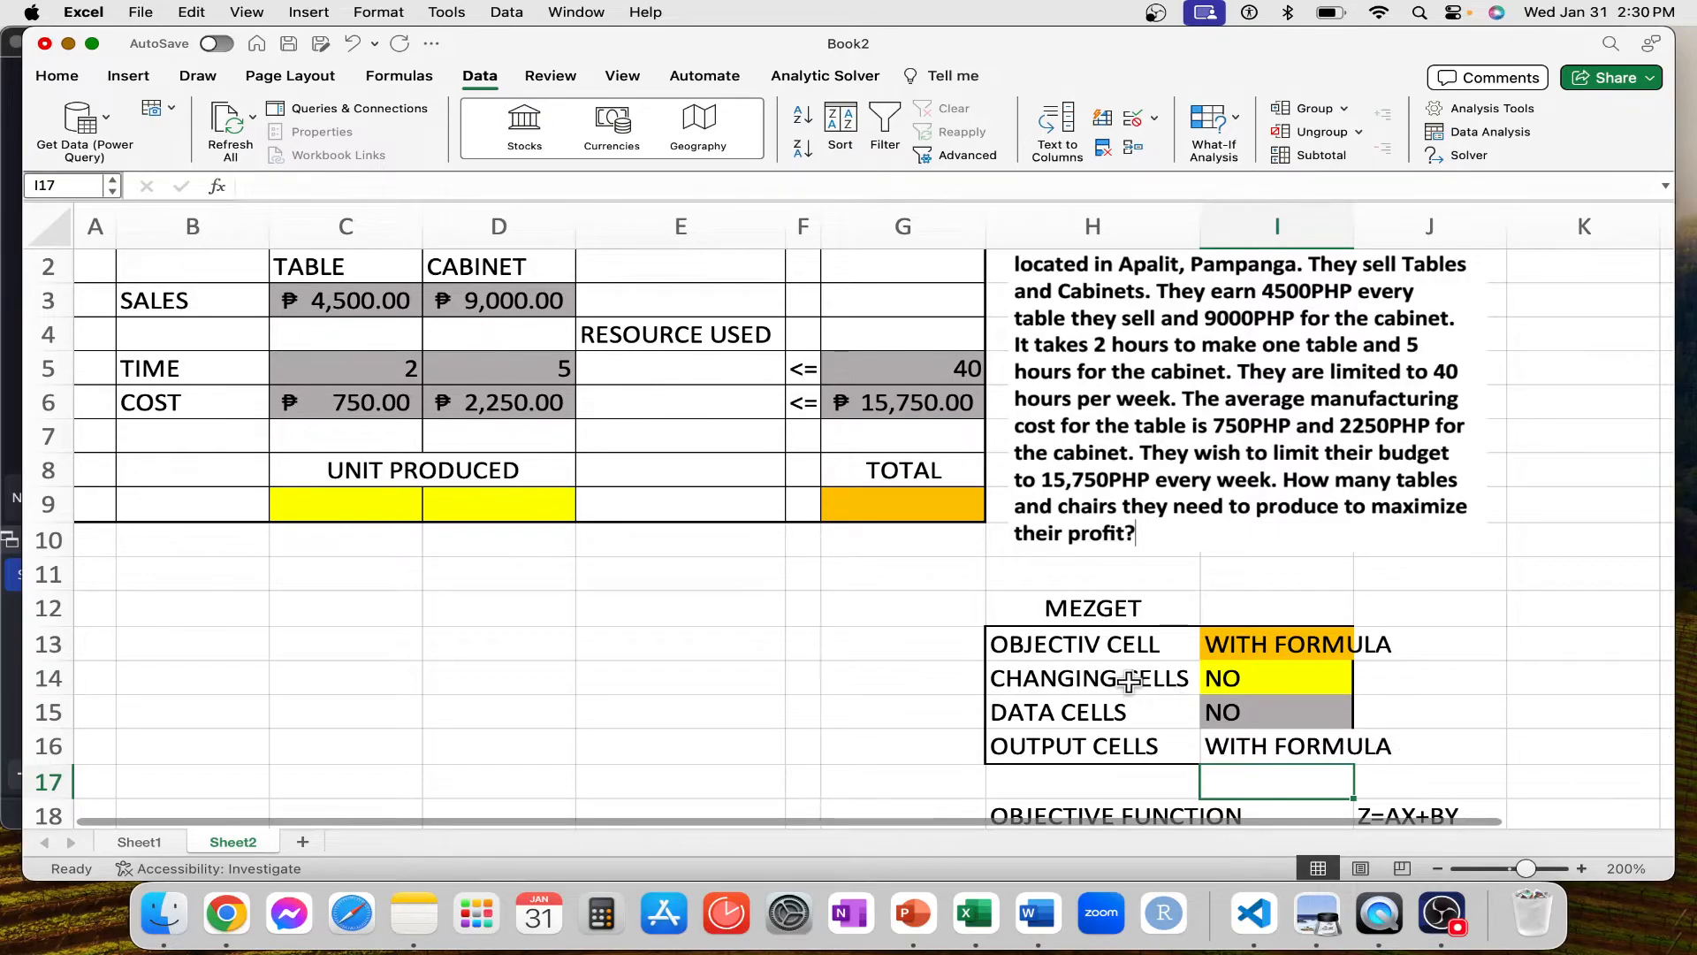
- Enter =SUMPRODUCT(C3:D3,C9:D9) in the orange TOTAL cell G9, multiplying sales by units produced
{"action": "scroll", "coordinate": [1130, 682], "scroll_direction": "up", "scroll_amount": 1}
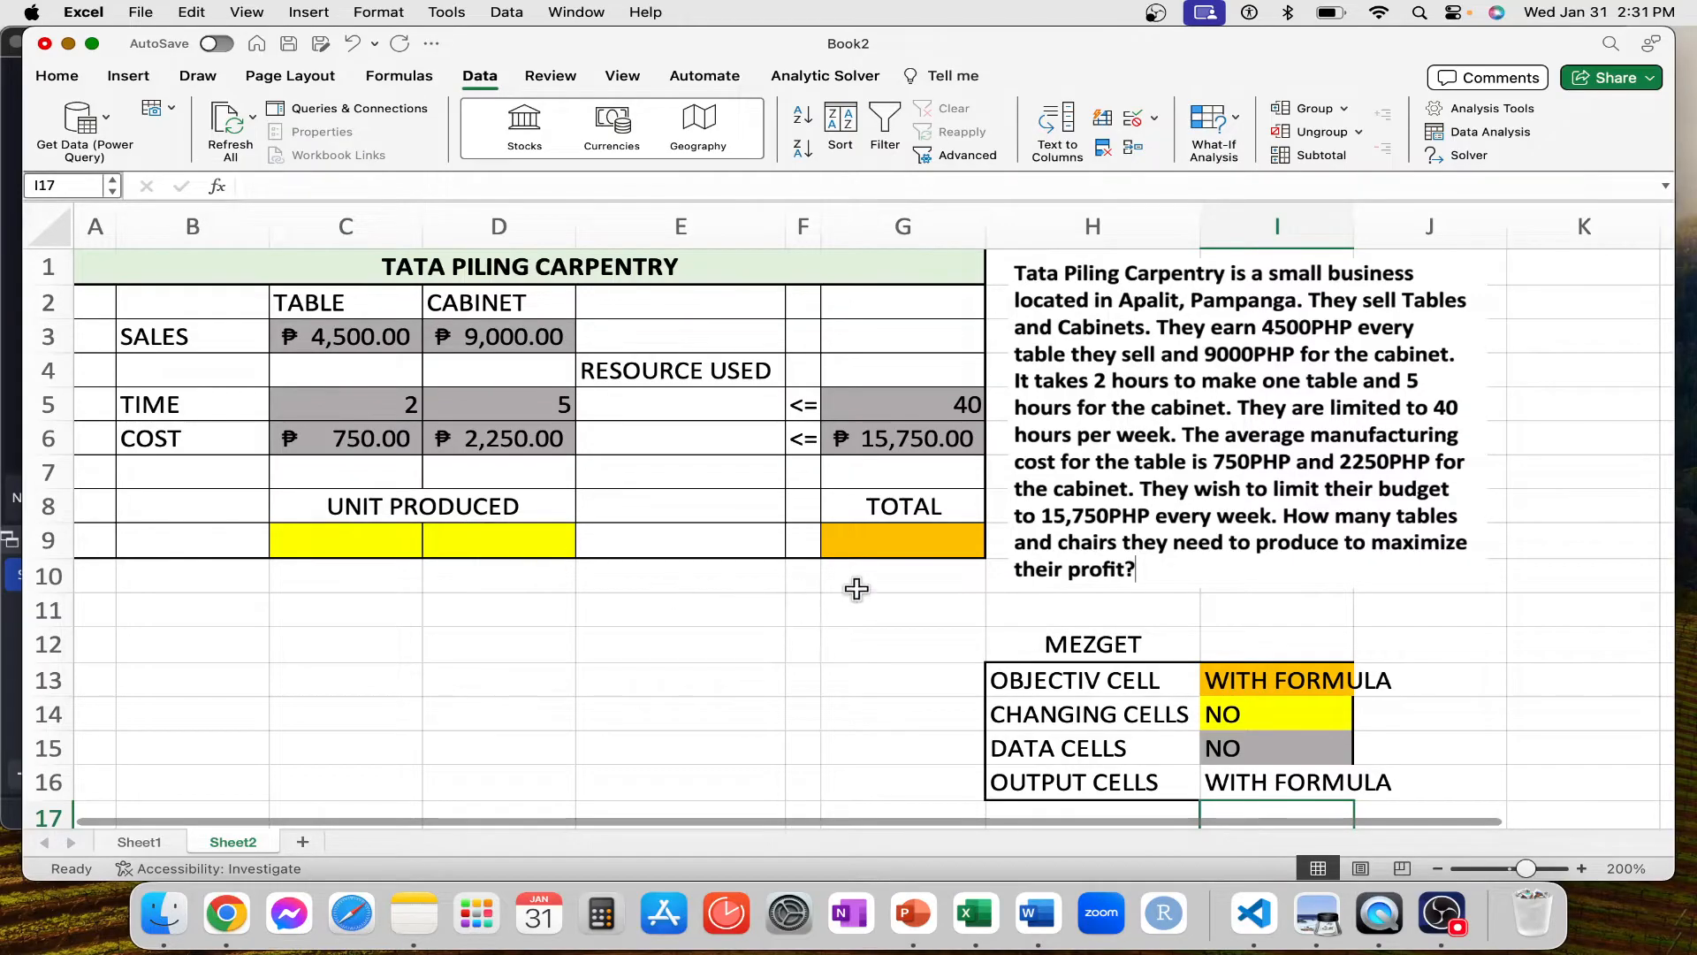
{"action": "left_click", "coordinate": [881, 542]}
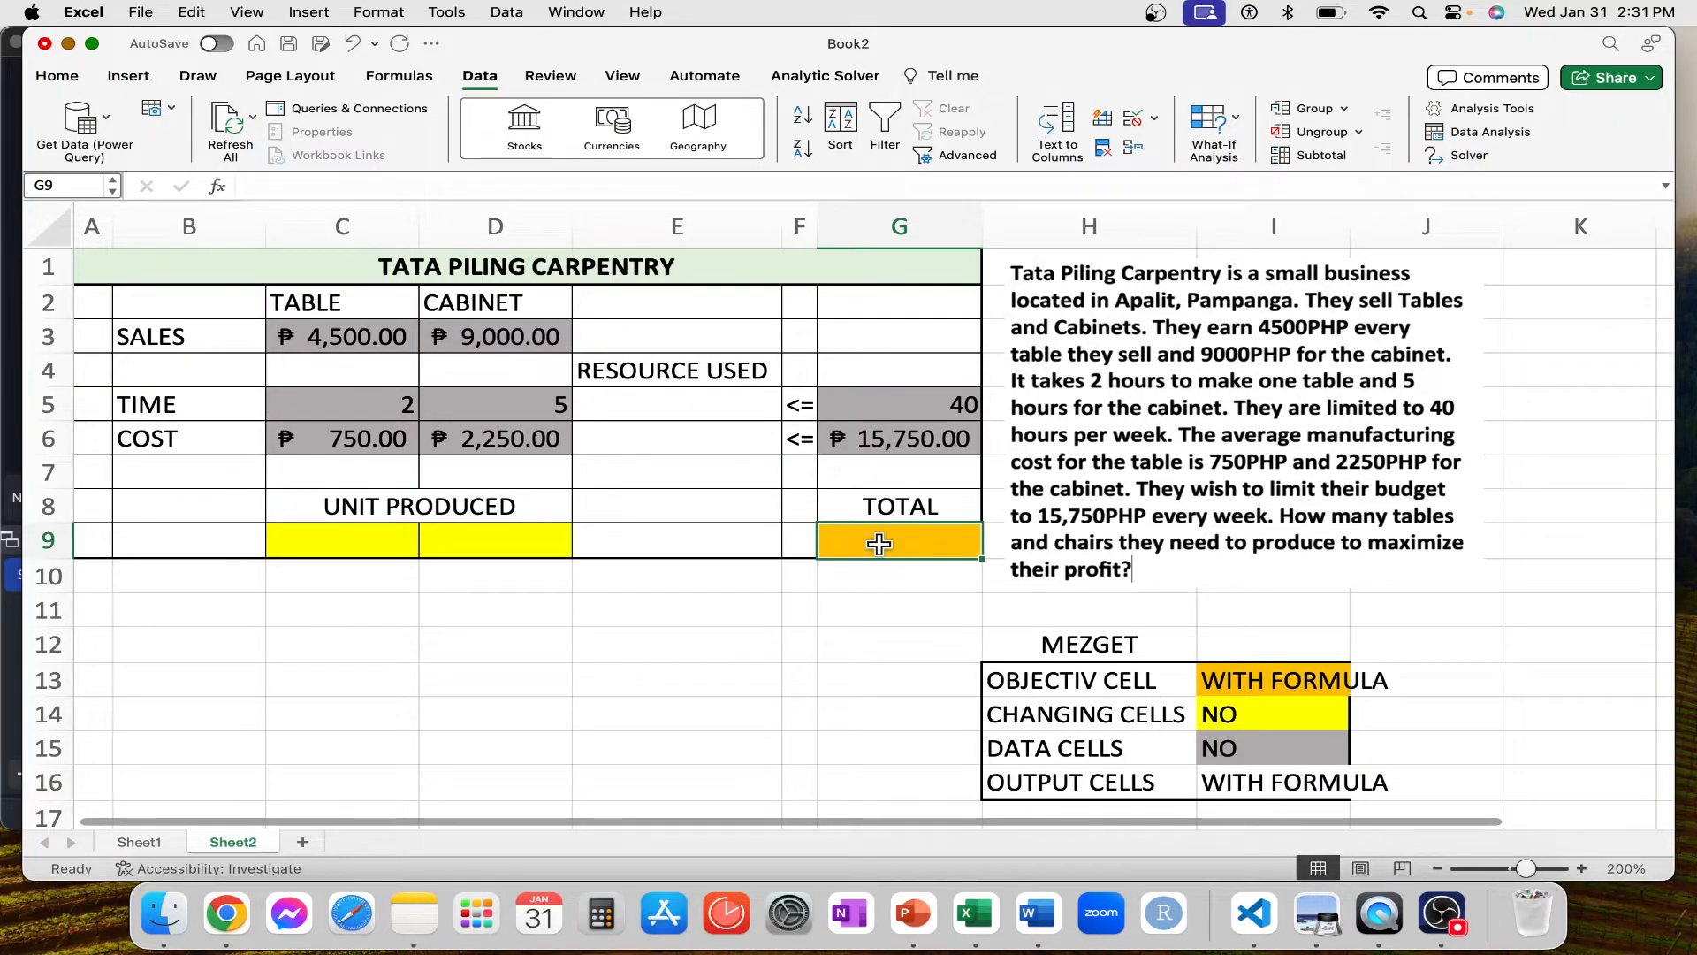
{"action": "type", "text": "=SUMPO"}
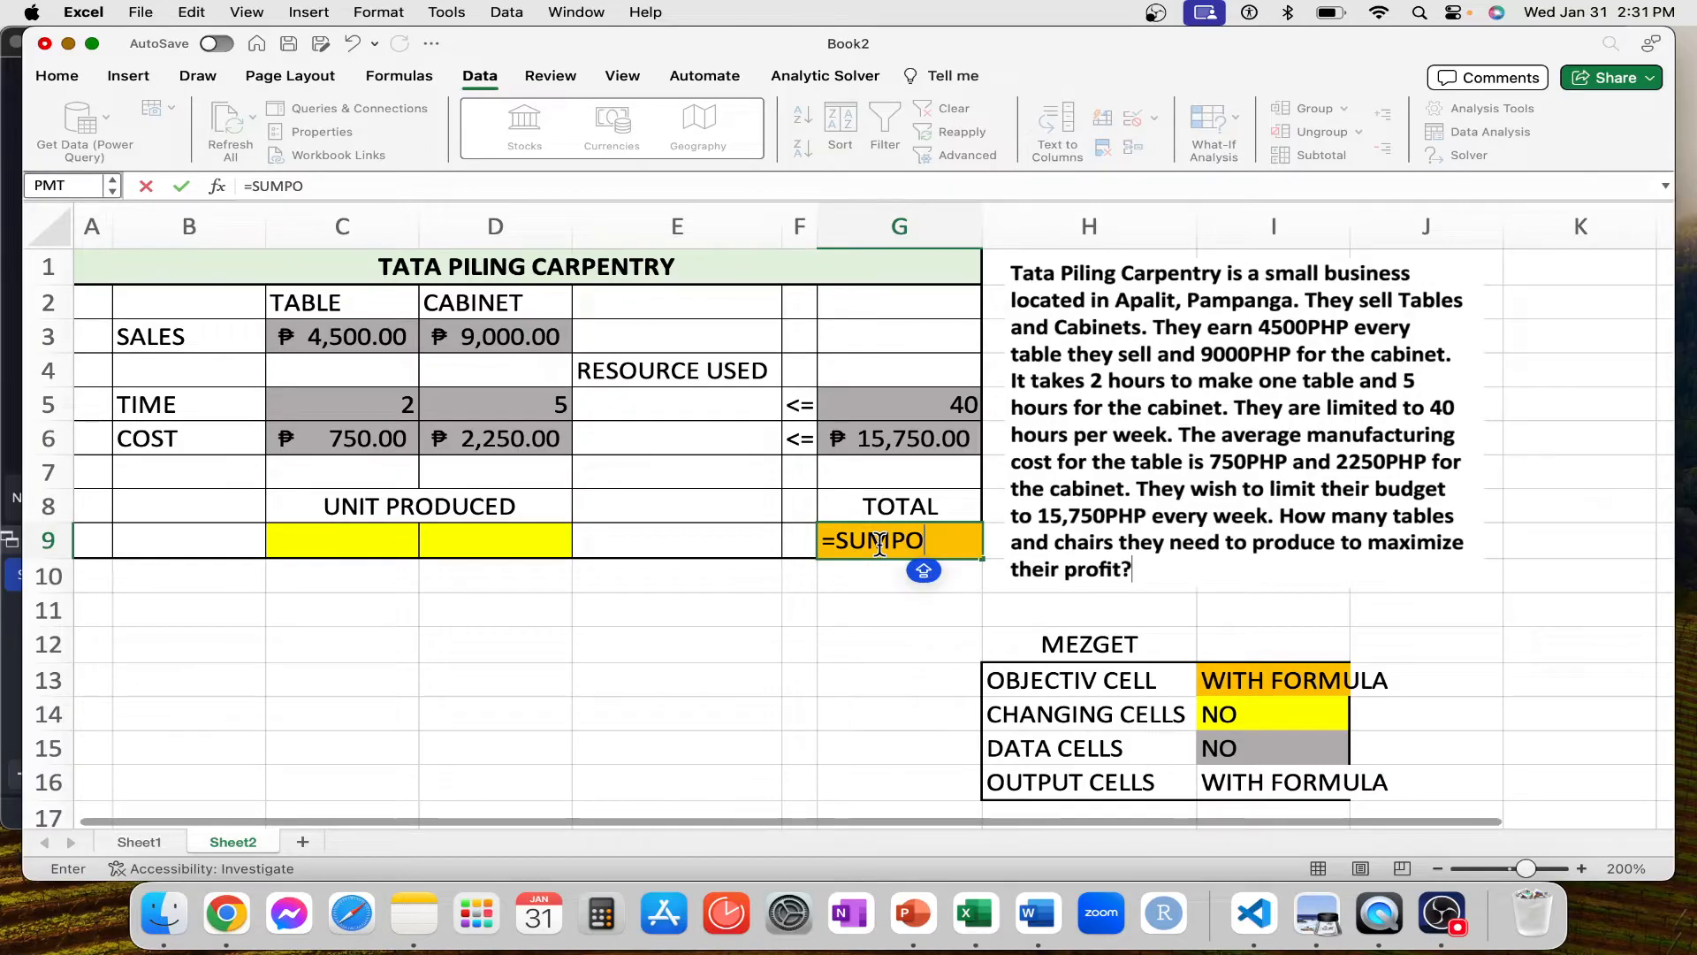
{"action": "key", "text": "BackSpace"}
{"action": "type", "text": "R"}
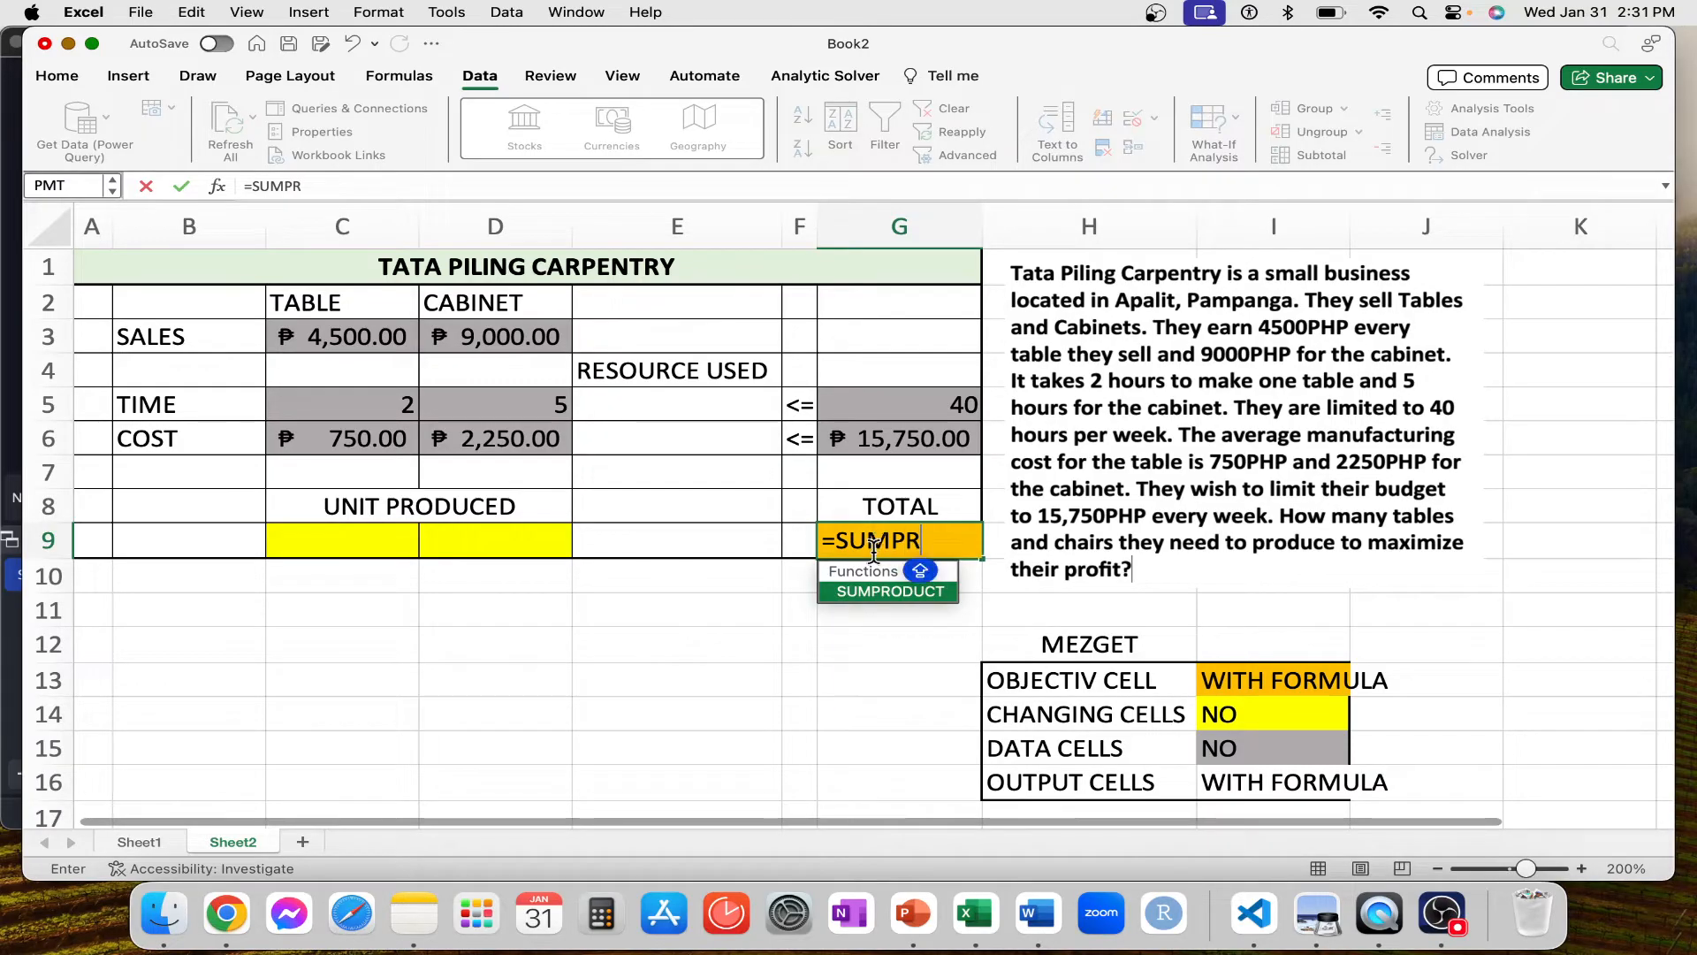
{"action": "double_click", "coordinate": [877, 590]}
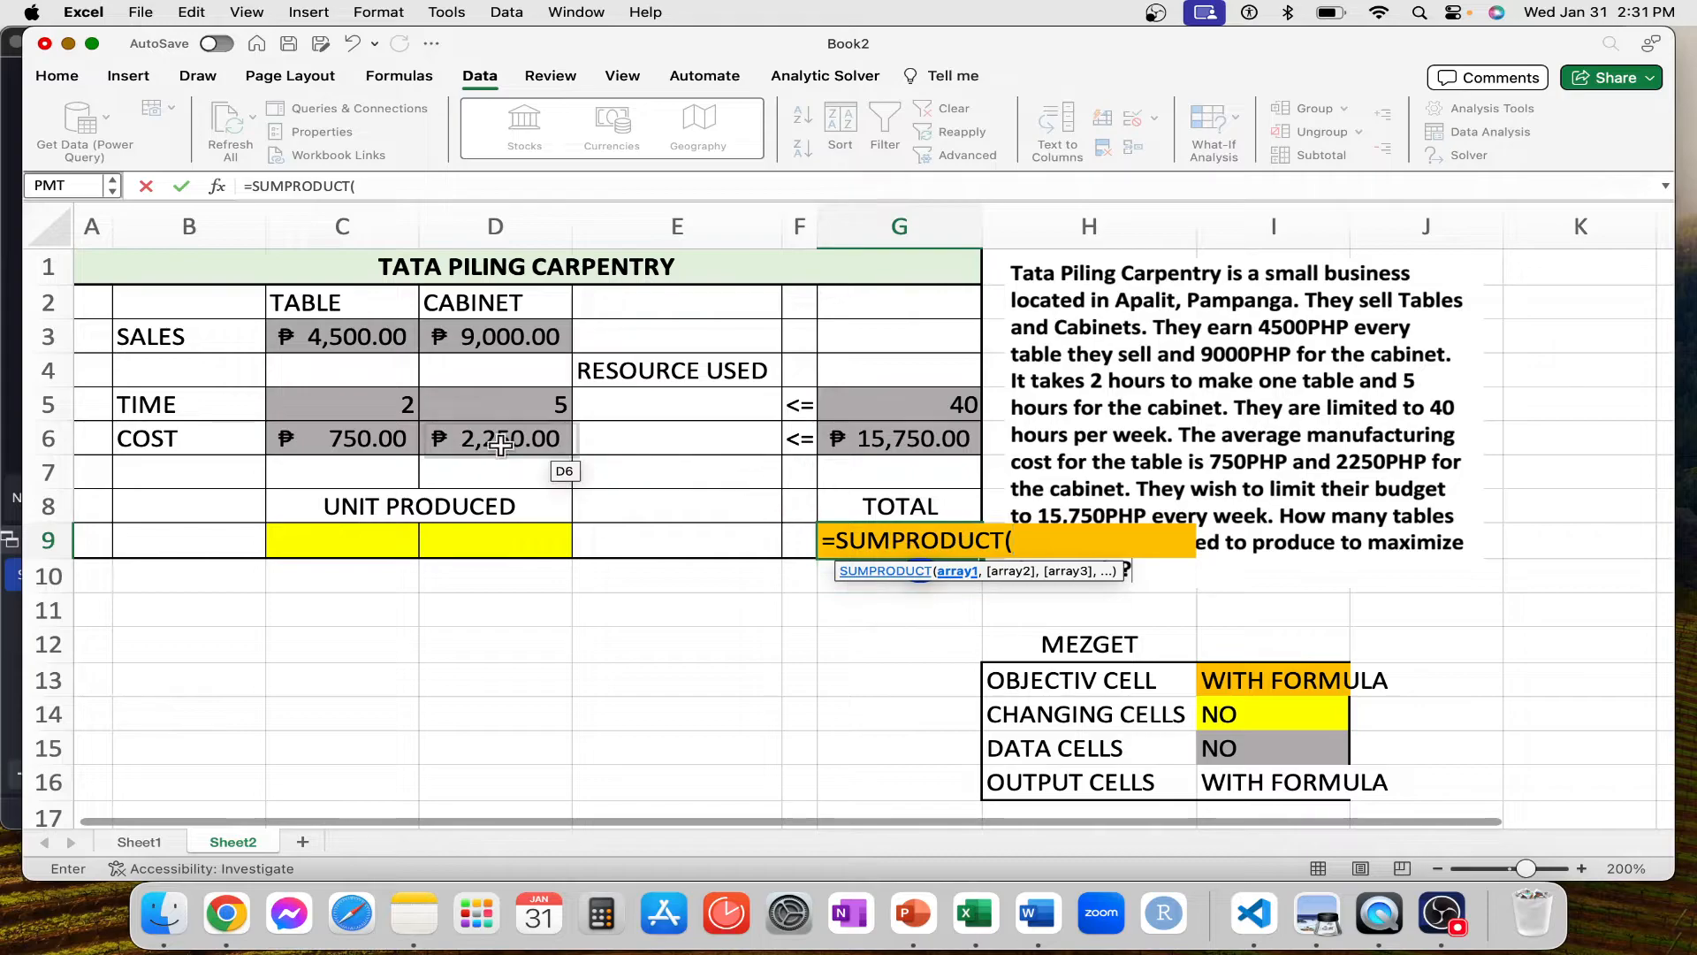
{"action": "left_click_drag", "start_coordinate": [380, 334], "coordinate": [435, 337]}
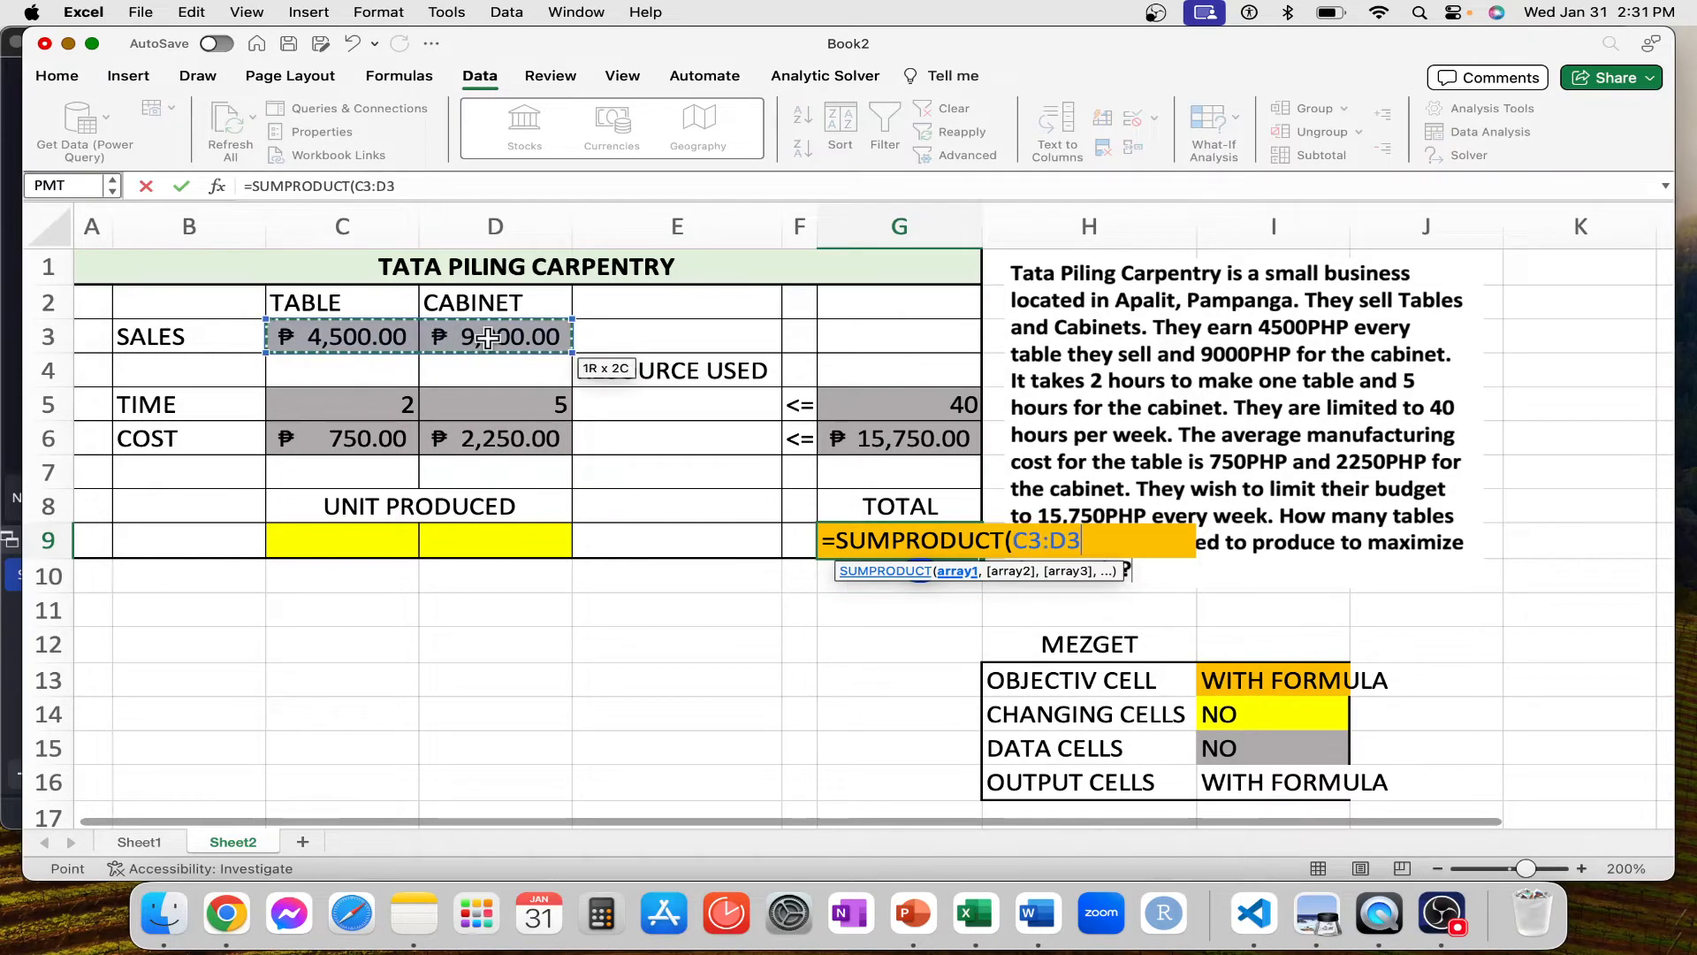
{"action": "type", "text": ","}
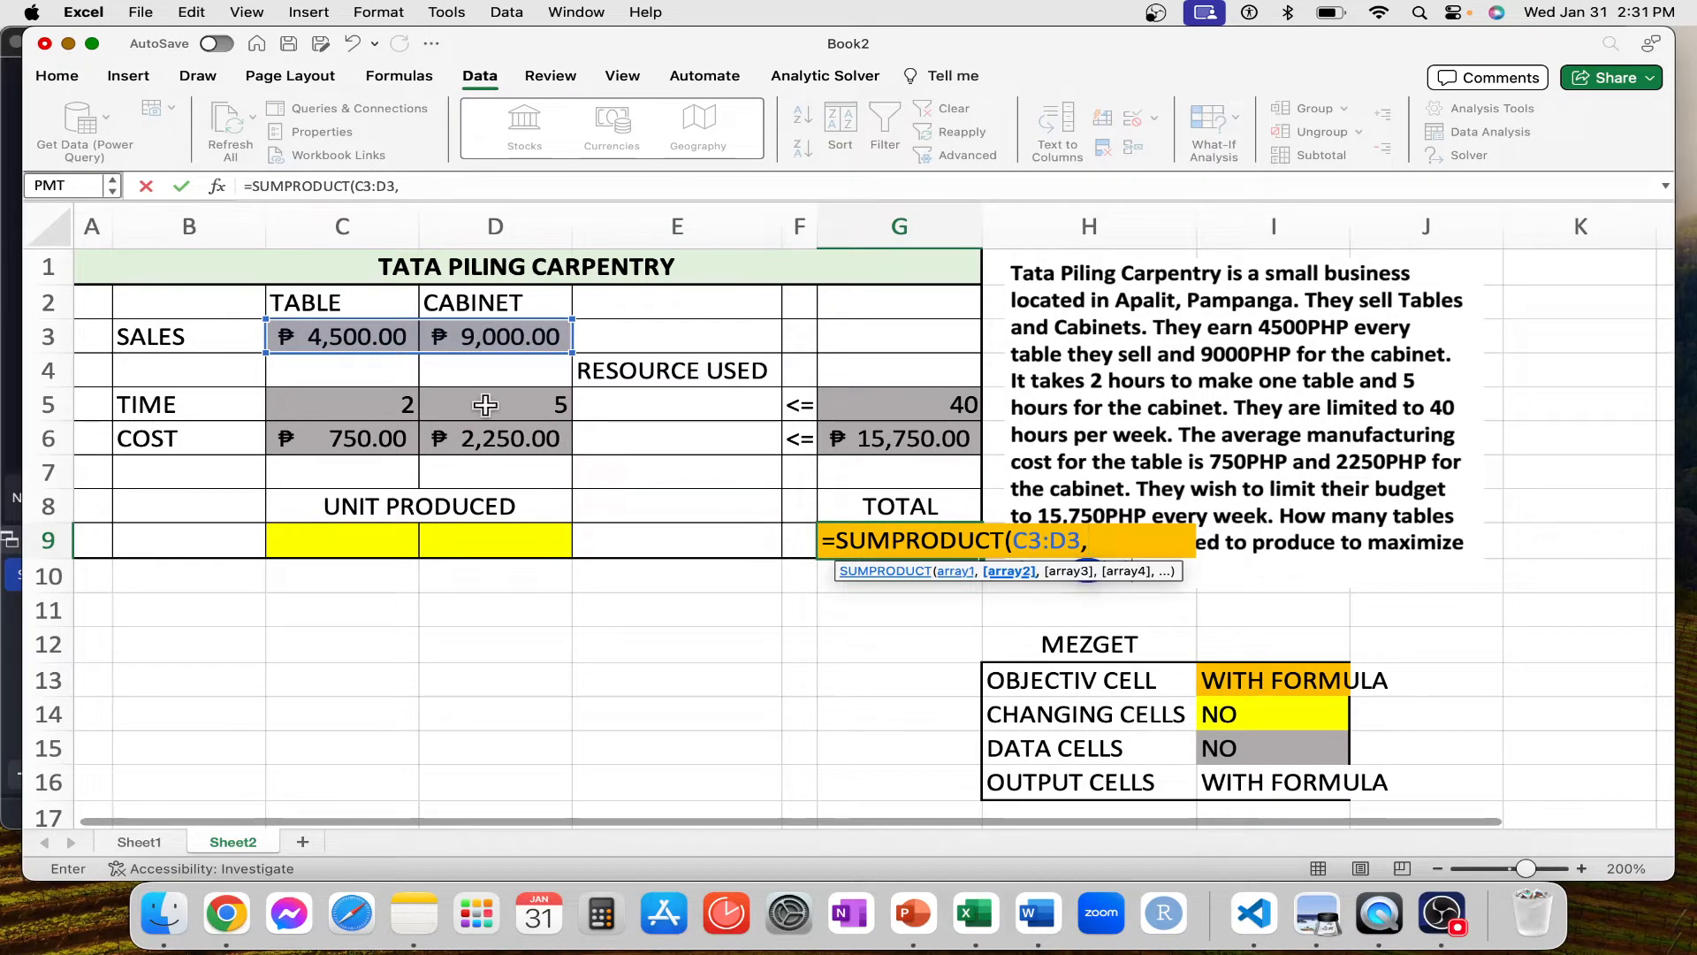
{"action": "left_click_drag", "start_coordinate": [376, 537], "coordinate": [526, 538]}
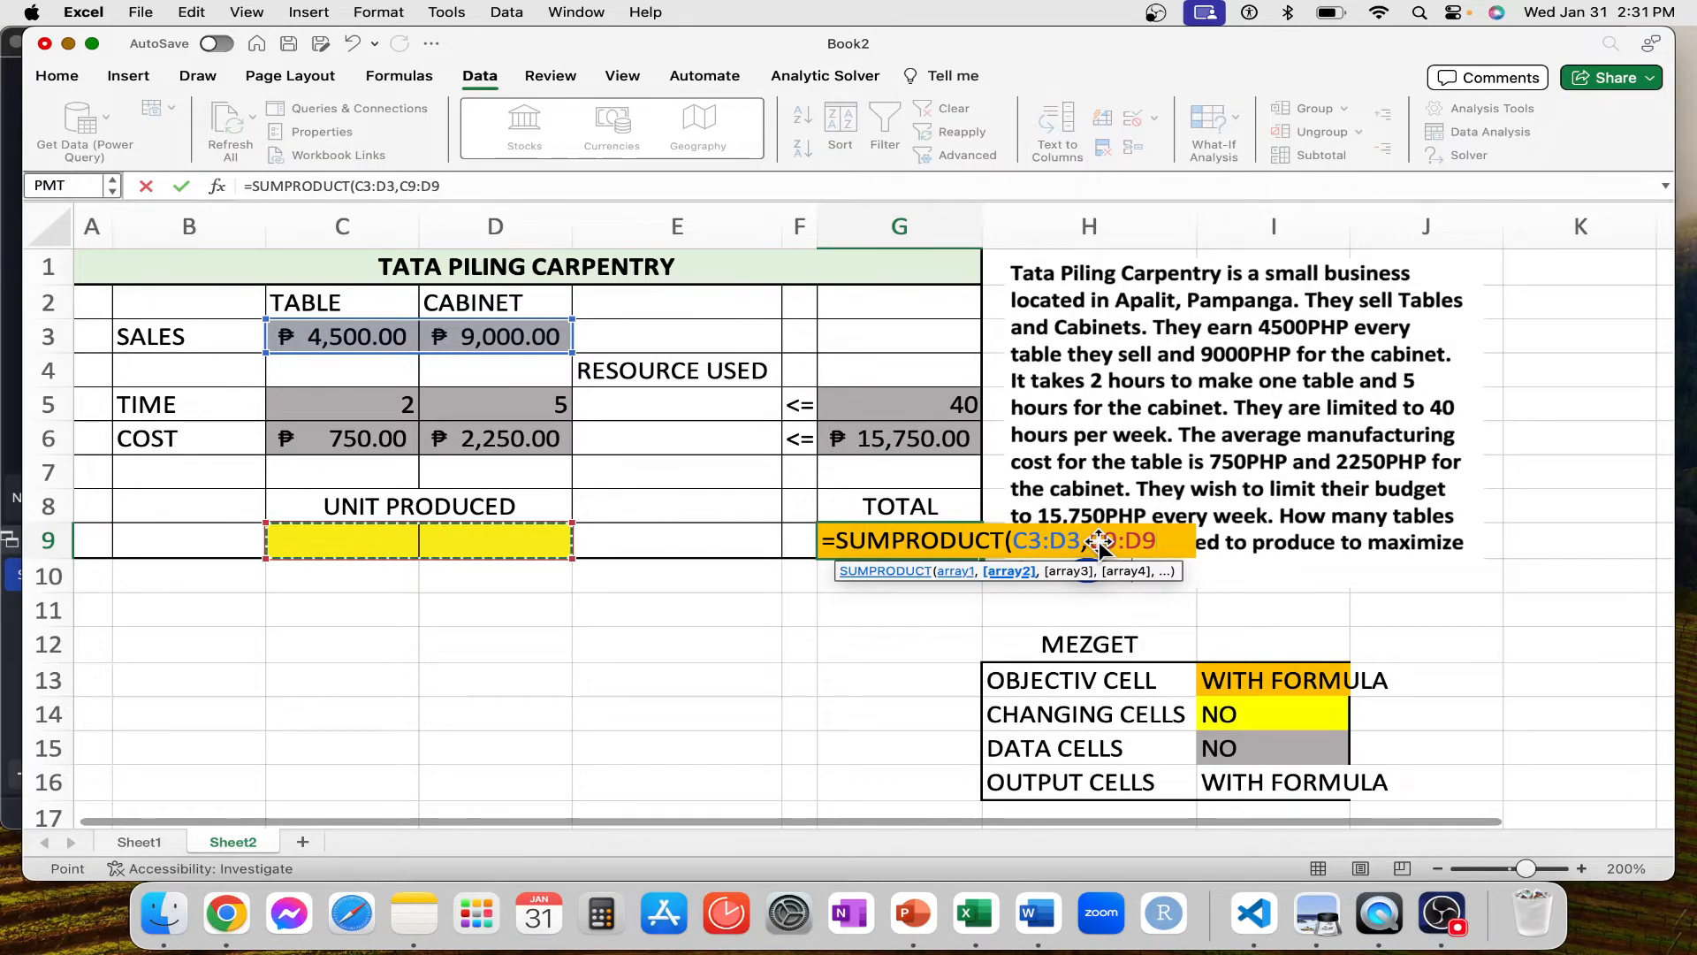
{"action": "key", "text": "Return"}
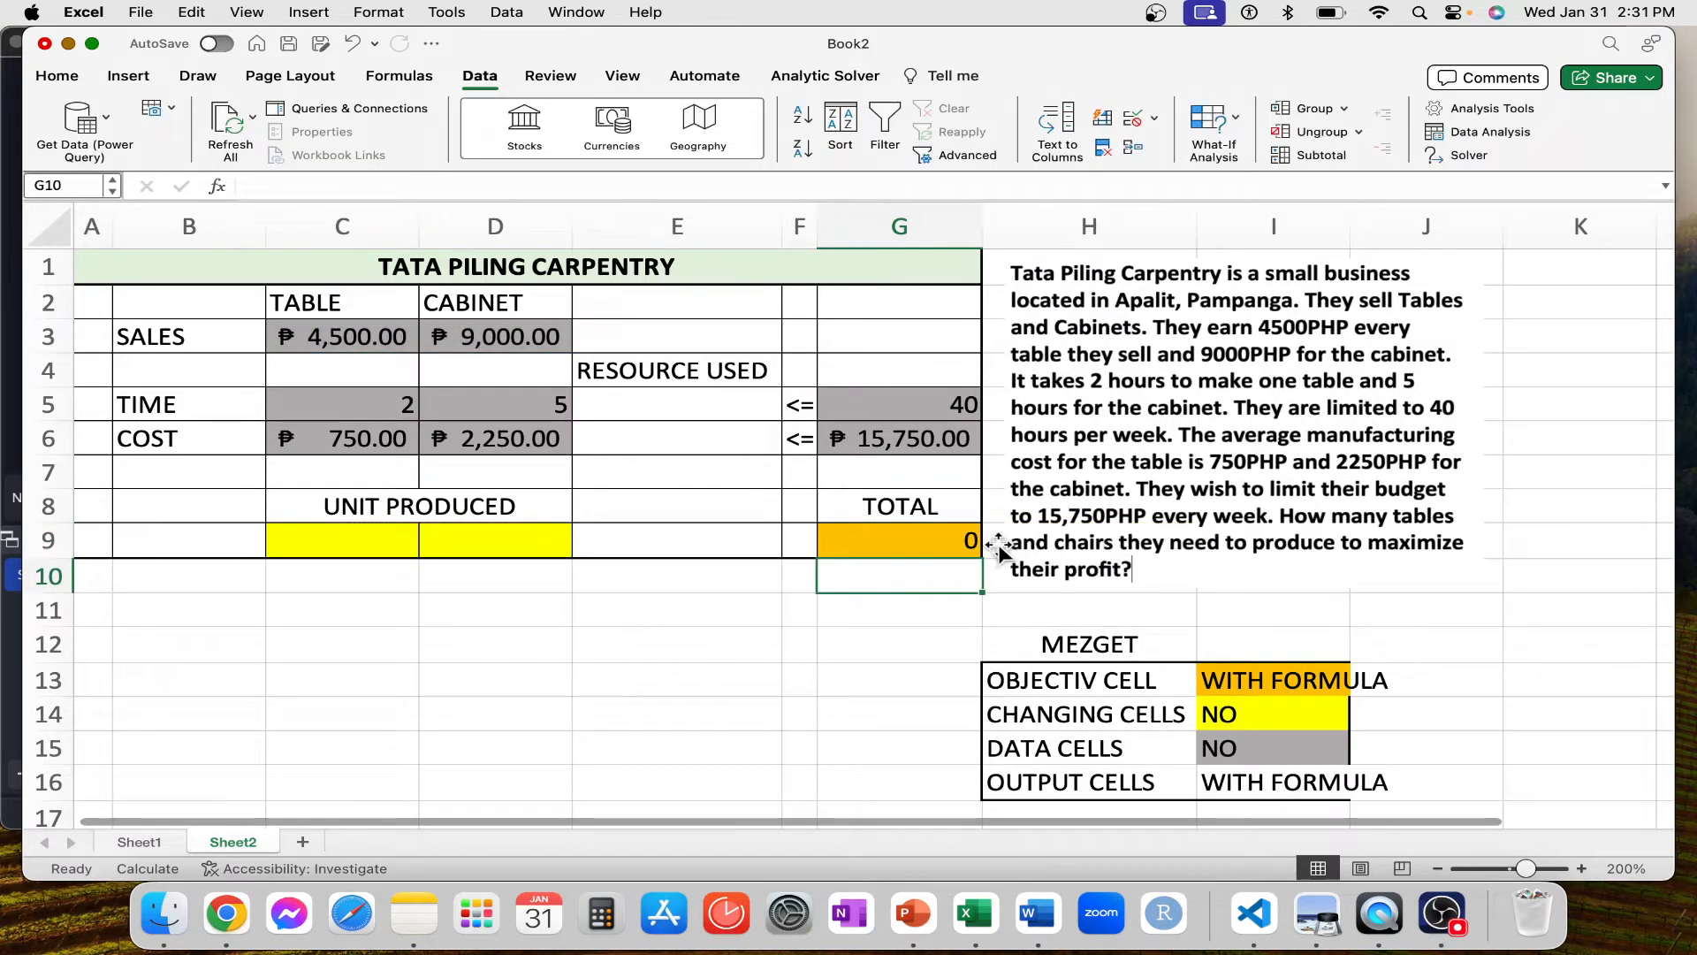
{"action": "left_click", "coordinate": [950, 539]}
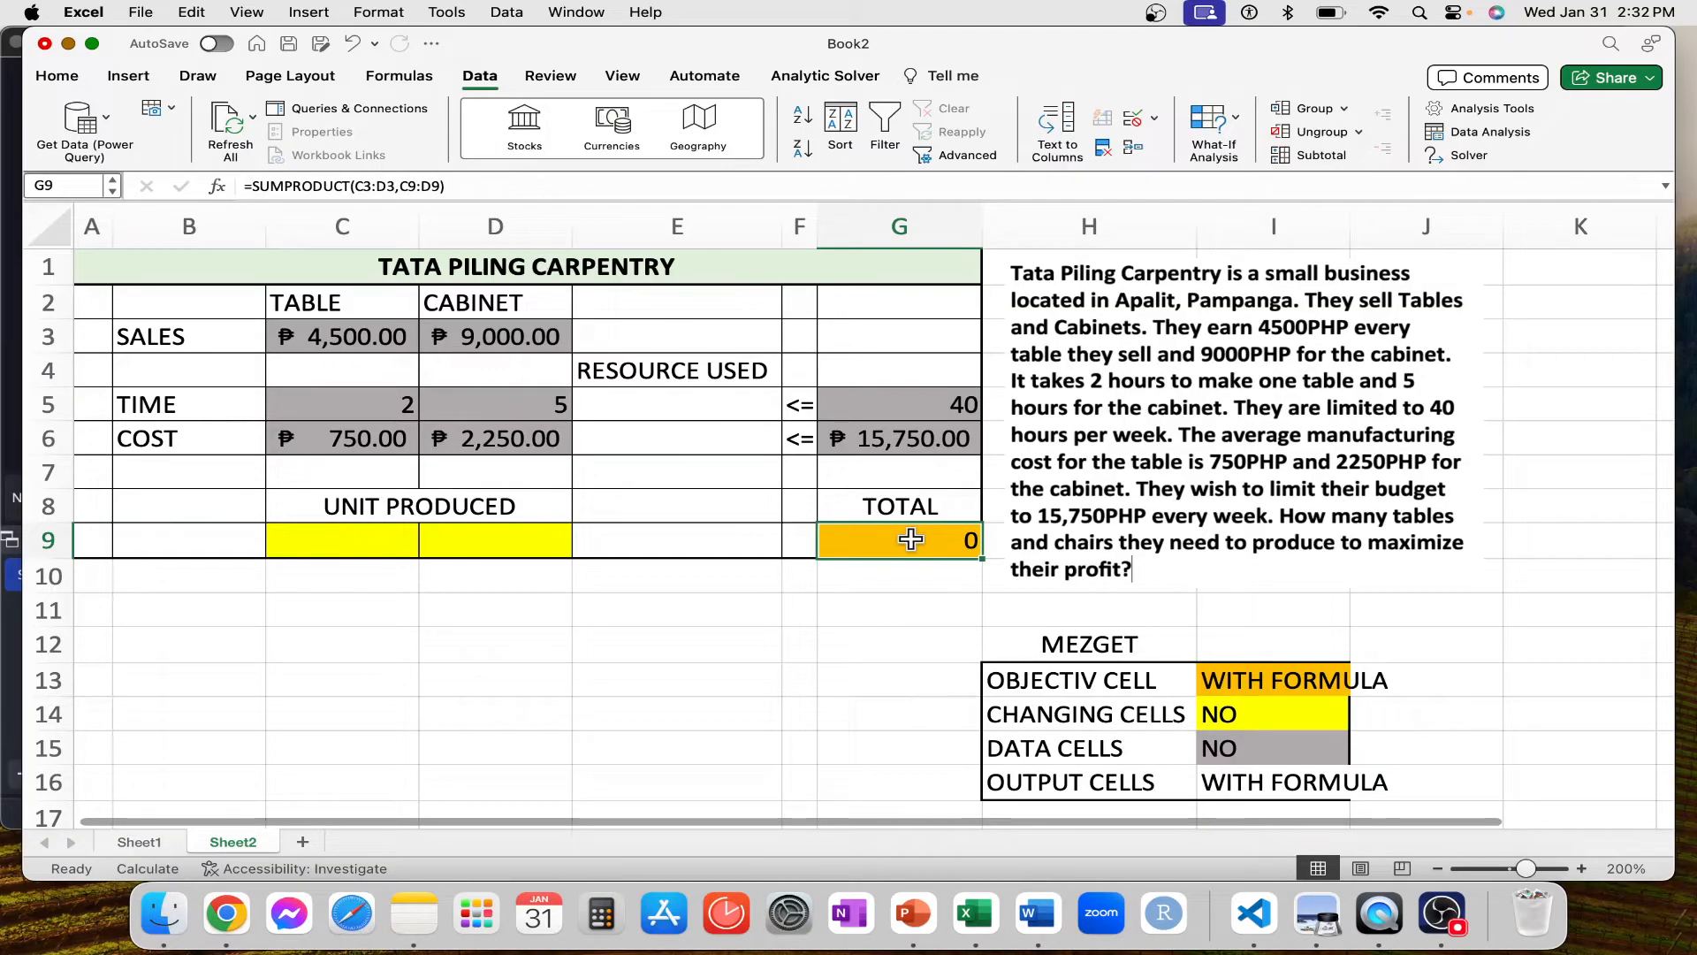
- Enter =SUMPRODUCT(C5:D5,C9:D9) in E5 as the resource used for TIME
{"action": "left_click", "coordinate": [656, 404]}
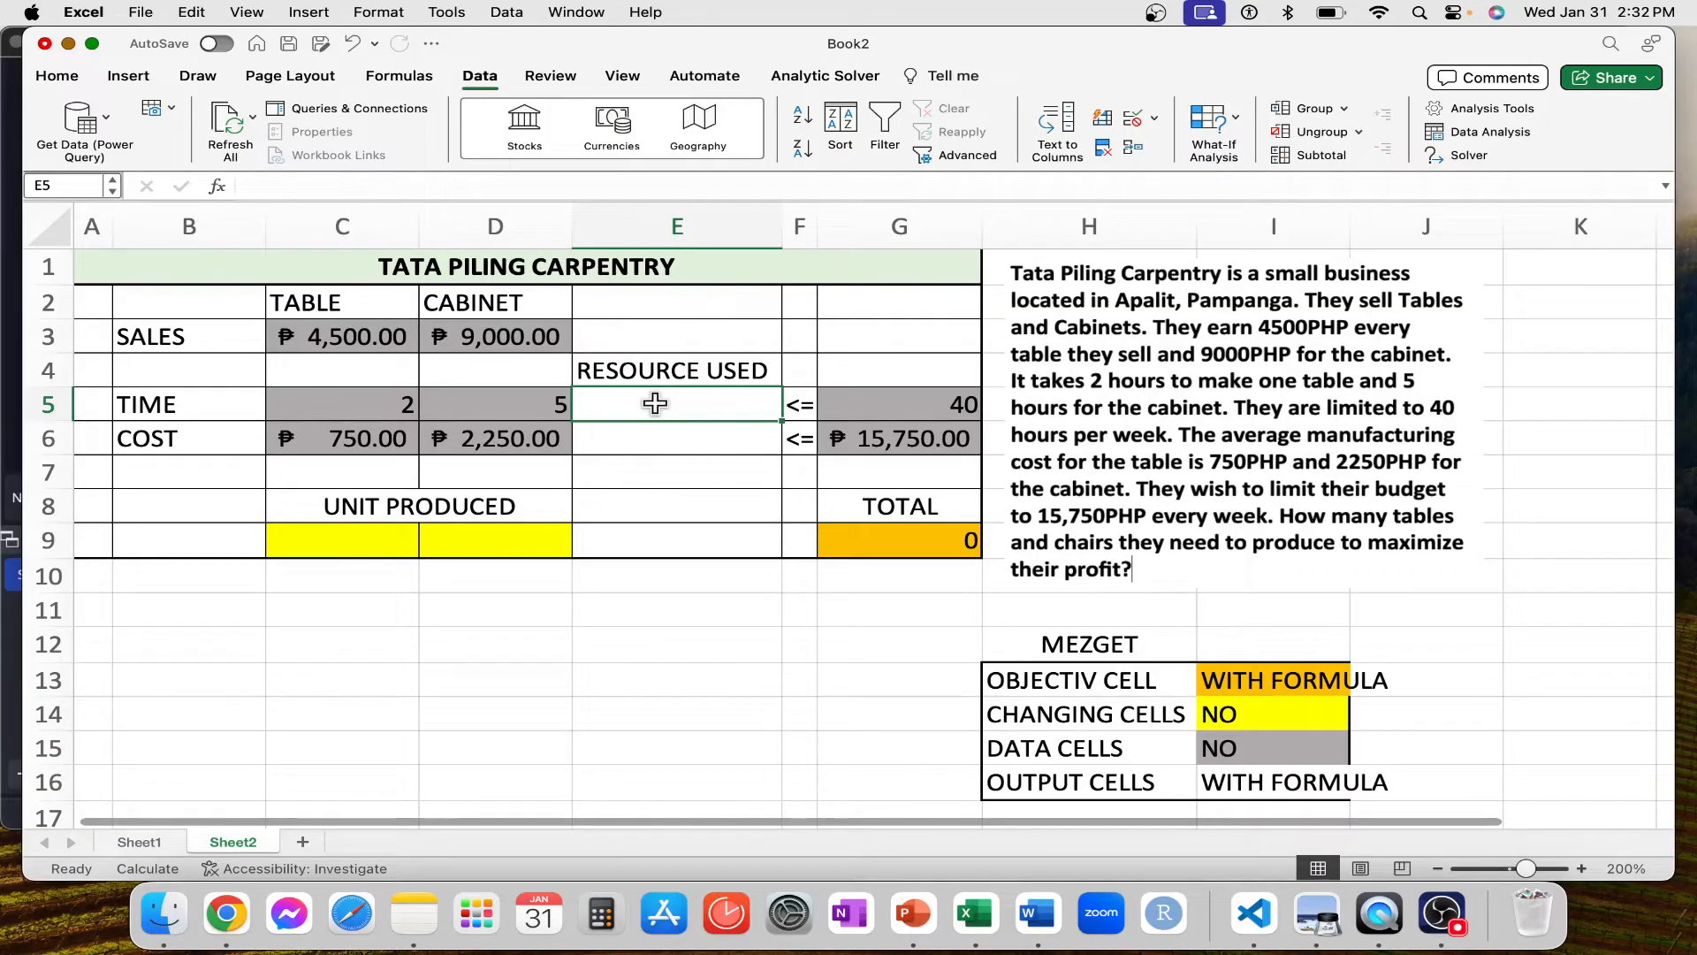
{"action": "type", "text": "=SUMP"}
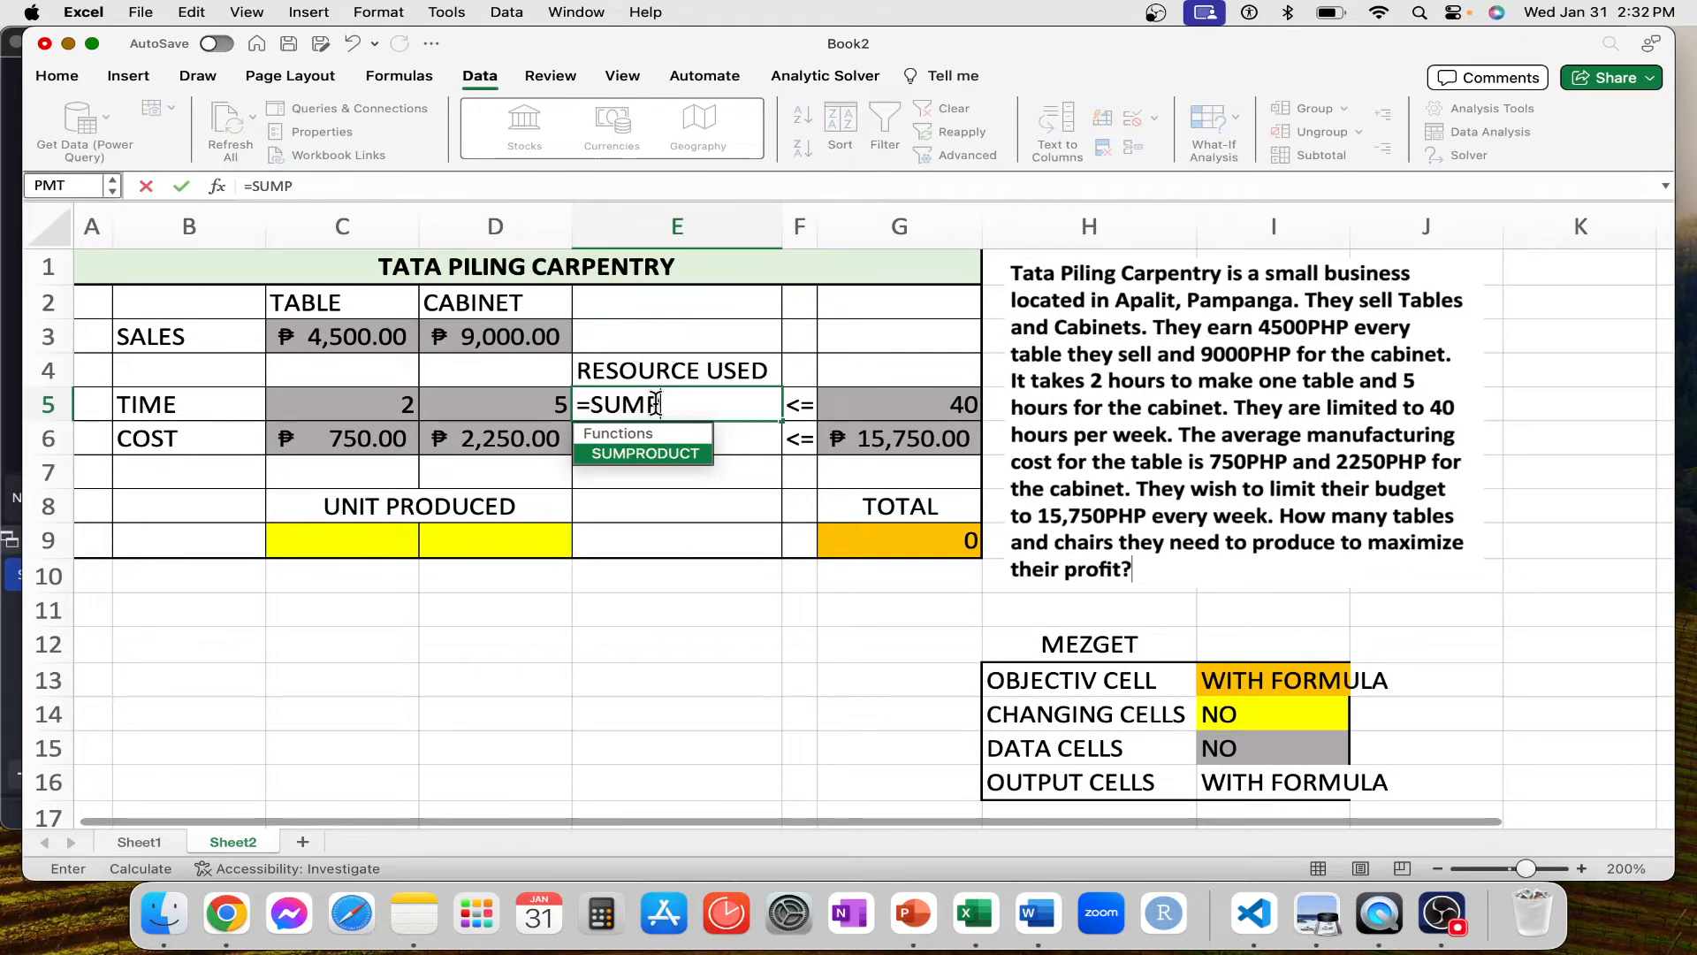
{"action": "key", "text": "Caps_Lock"}
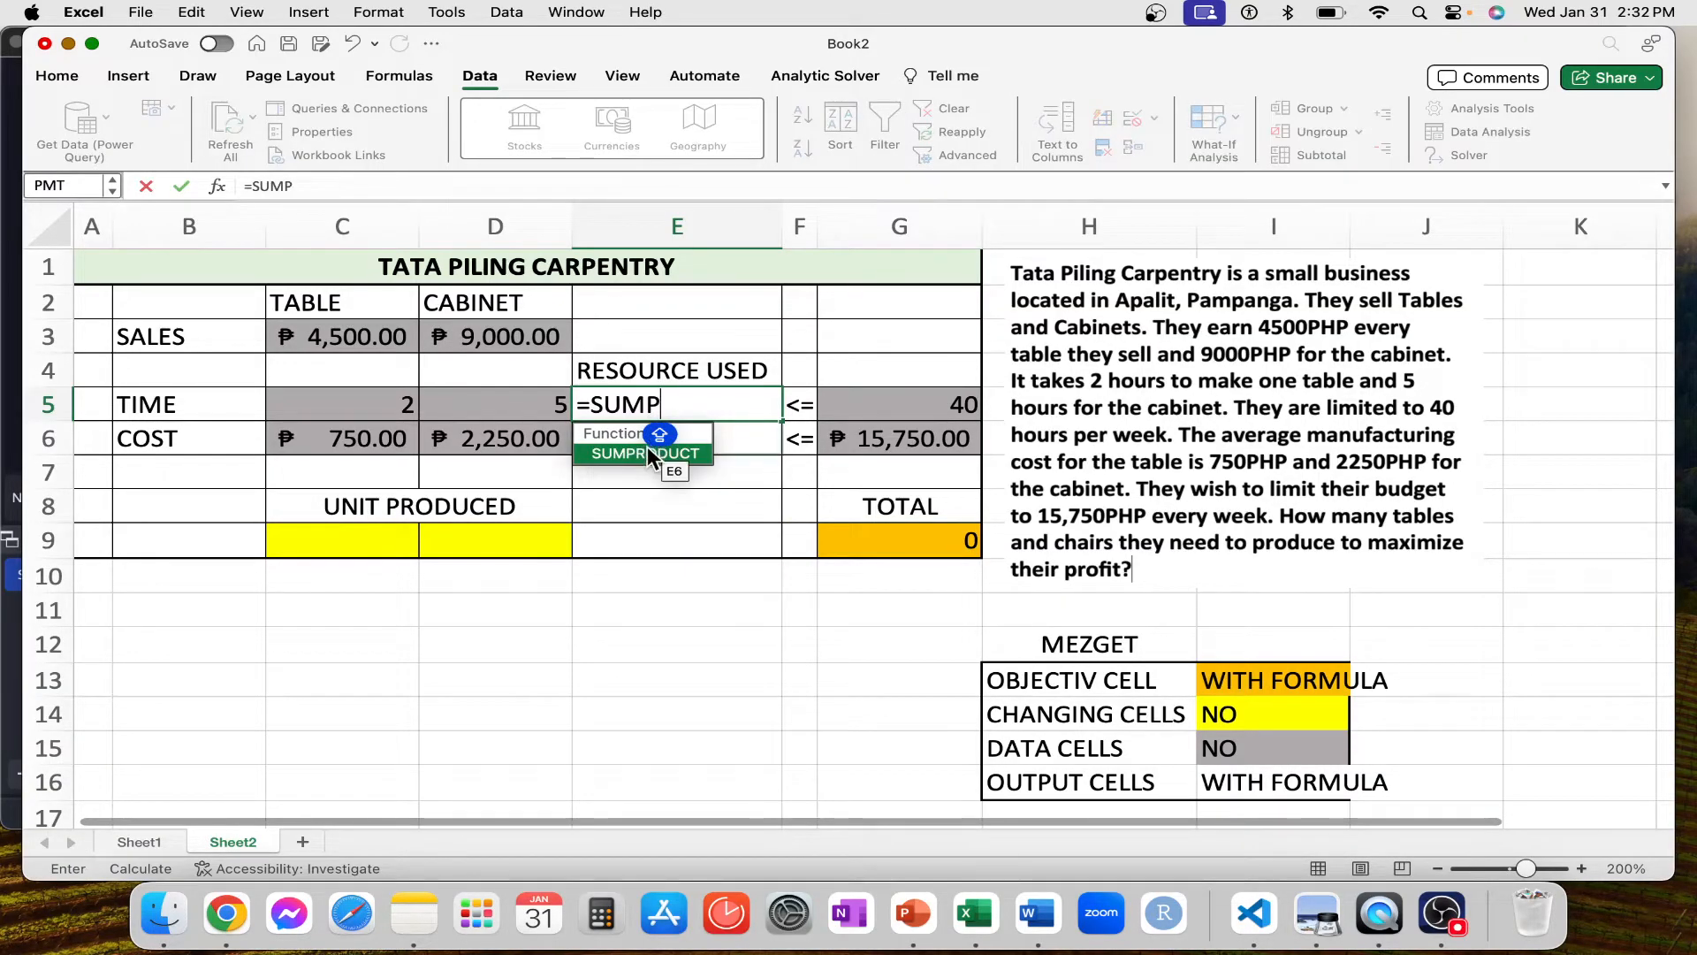
{"action": "double_click", "coordinate": [624, 455]}
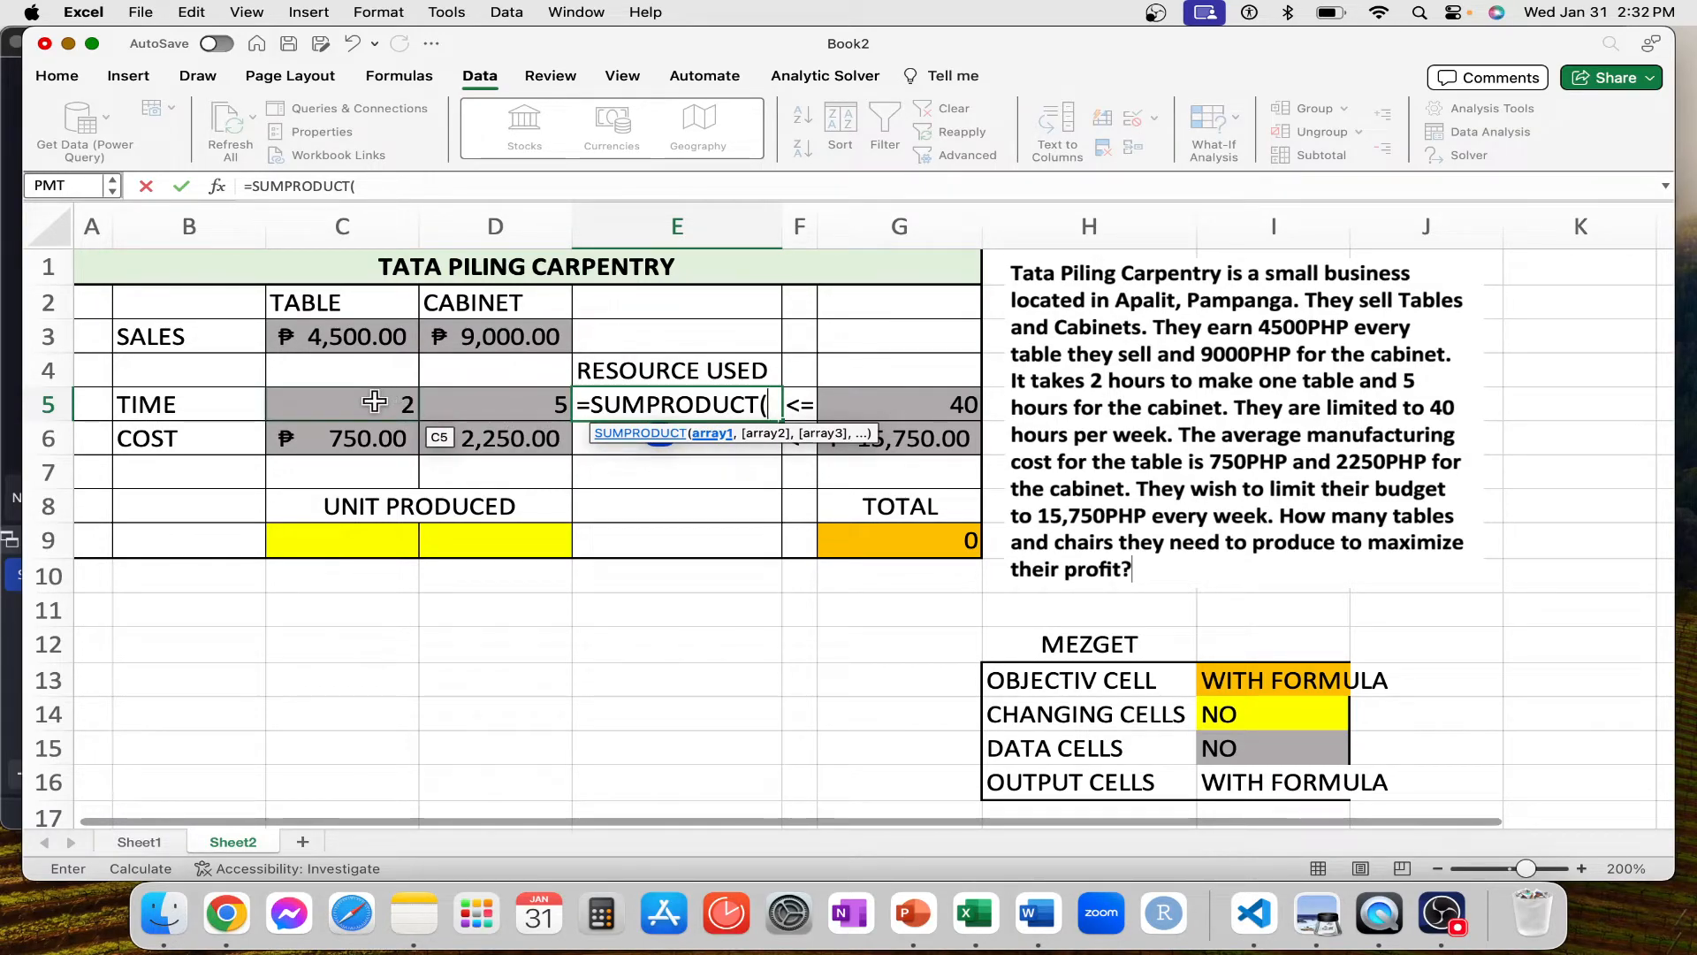
{"action": "left_click_drag", "start_coordinate": [375, 402], "coordinate": [500, 405]}
{"action": "type", "text": ","}
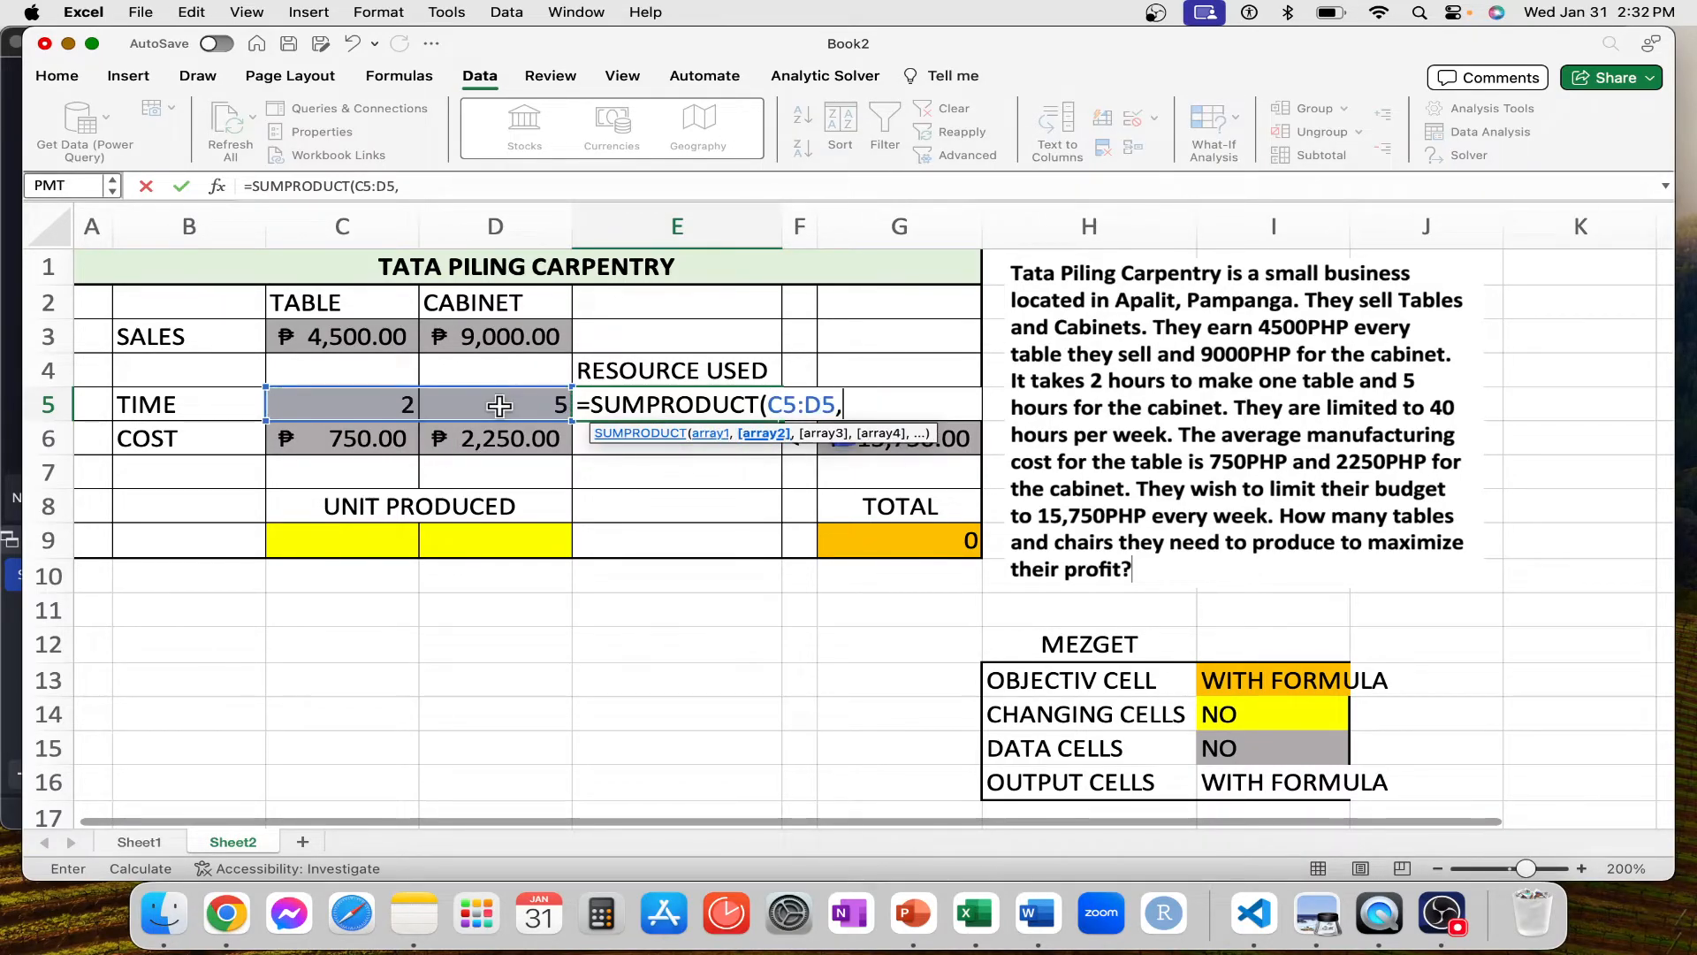
{"action": "left_click_drag", "start_coordinate": [387, 545], "coordinate": [496, 547]}
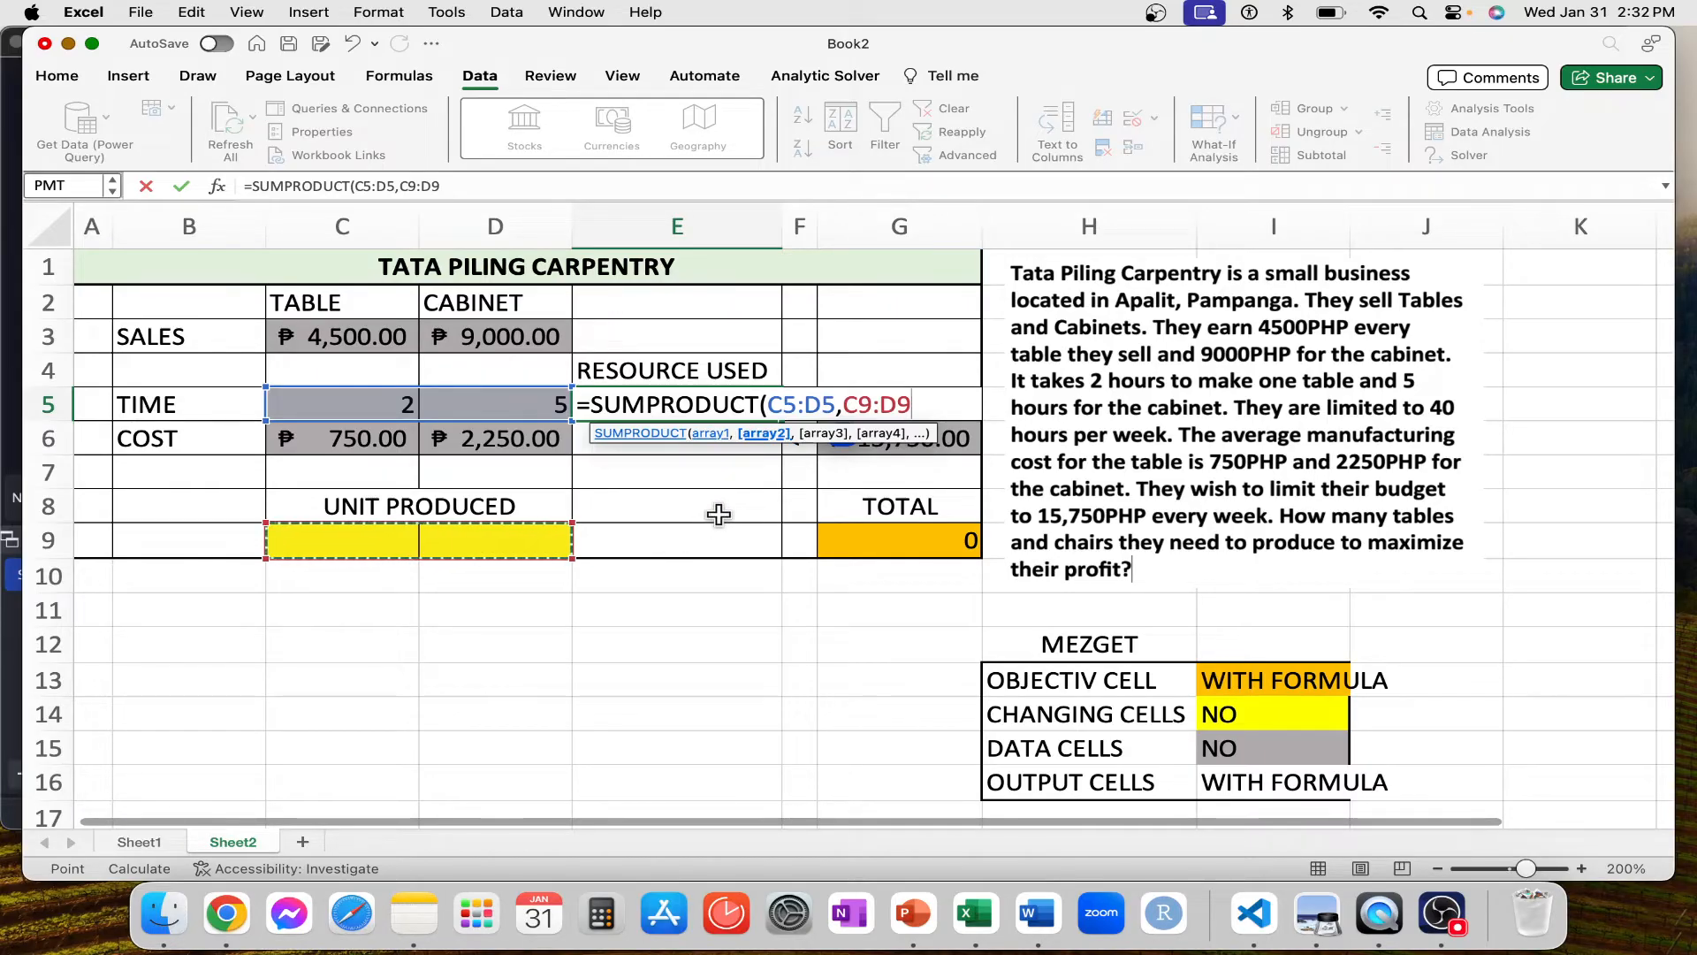
{"action": "key", "text": "Return"}
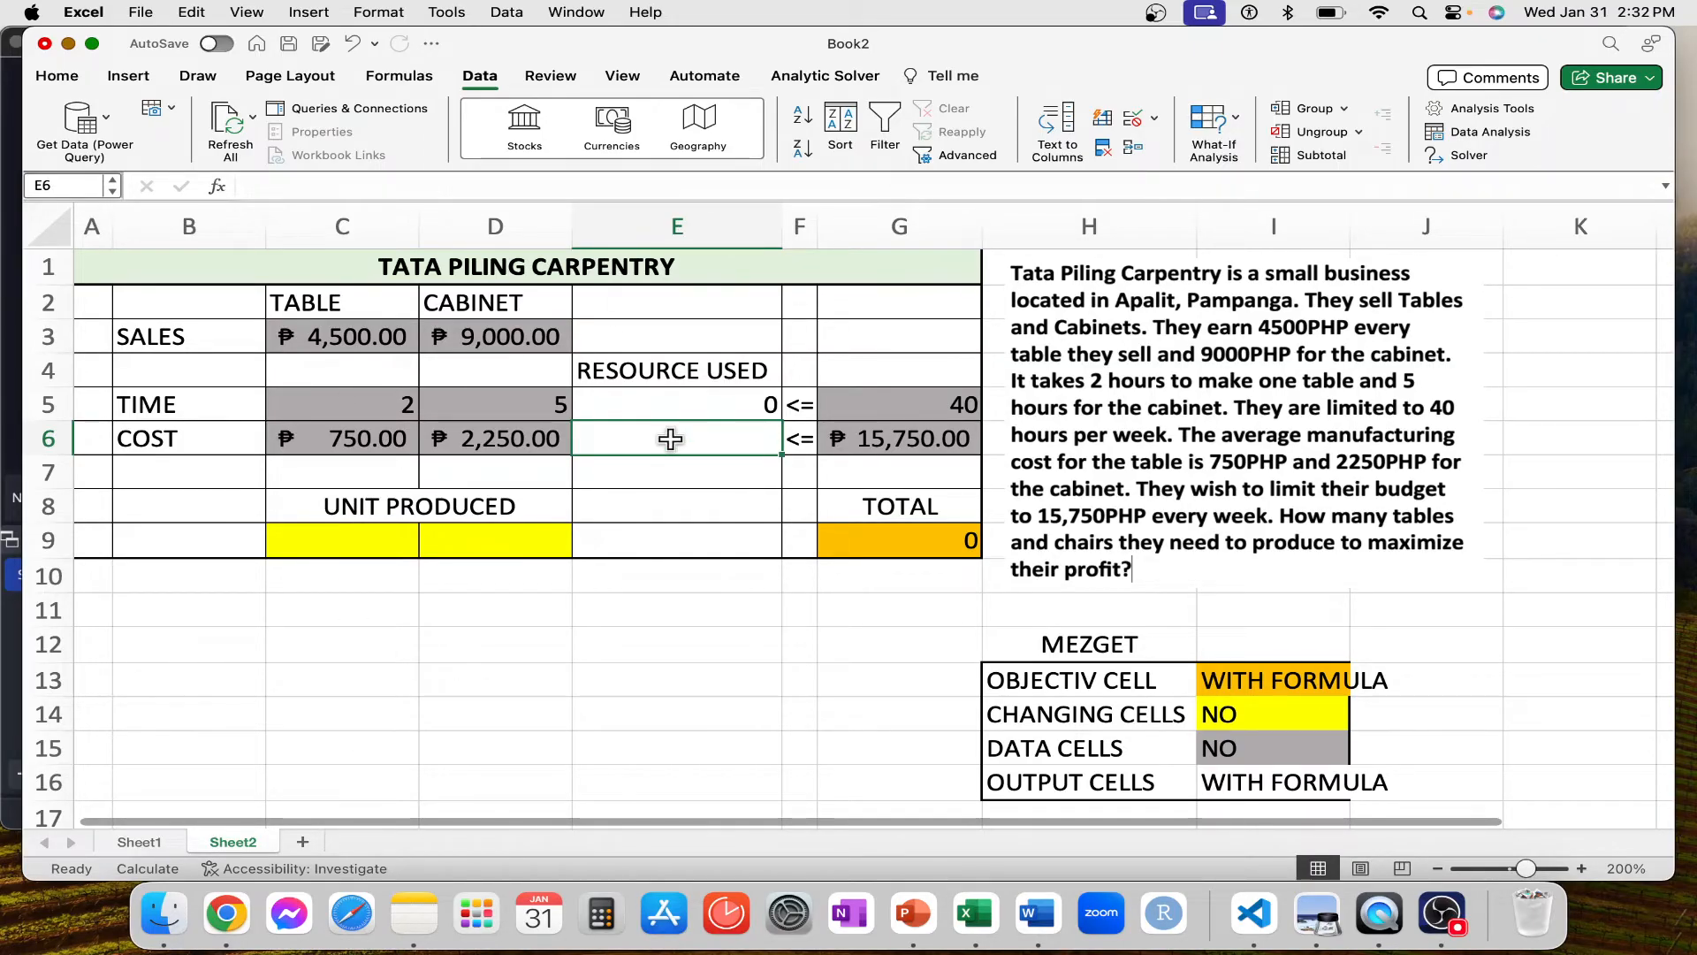
- Try to fill the E5 formula down to E6, compare the two formulas' references, and clear E6
{"action": "left_click", "coordinate": [689, 404]}
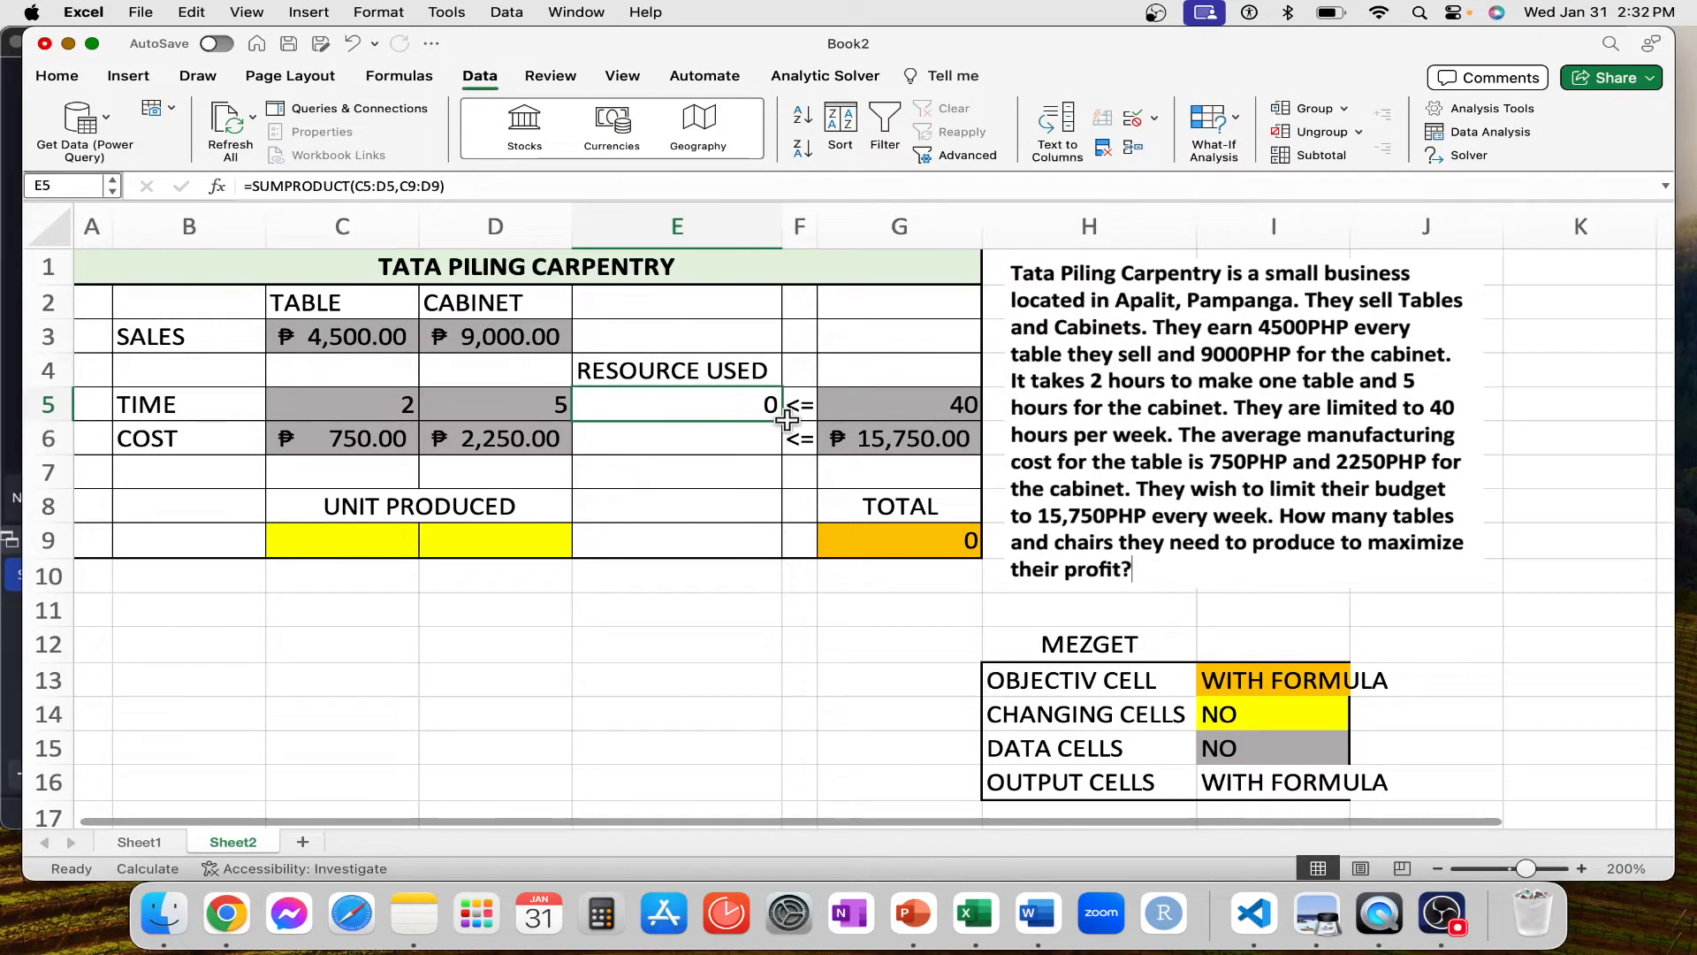
{"action": "left_click_drag", "start_coordinate": [783, 419], "coordinate": [783, 446]}
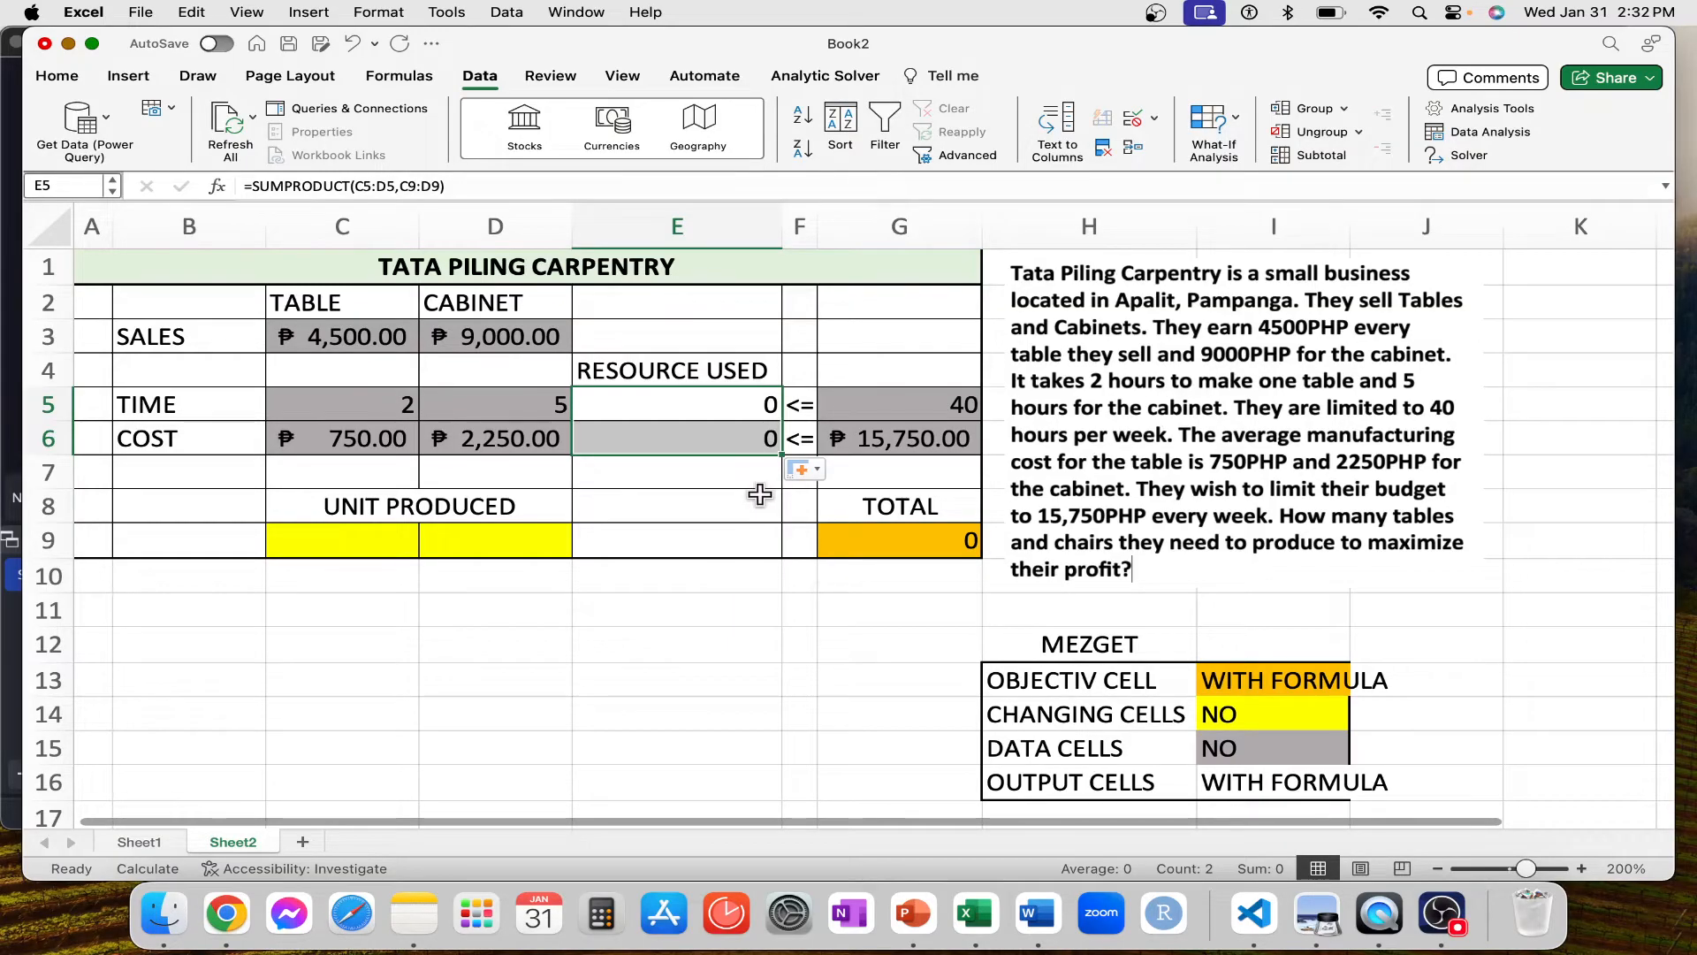
{"action": "left_click", "coordinate": [736, 444]}
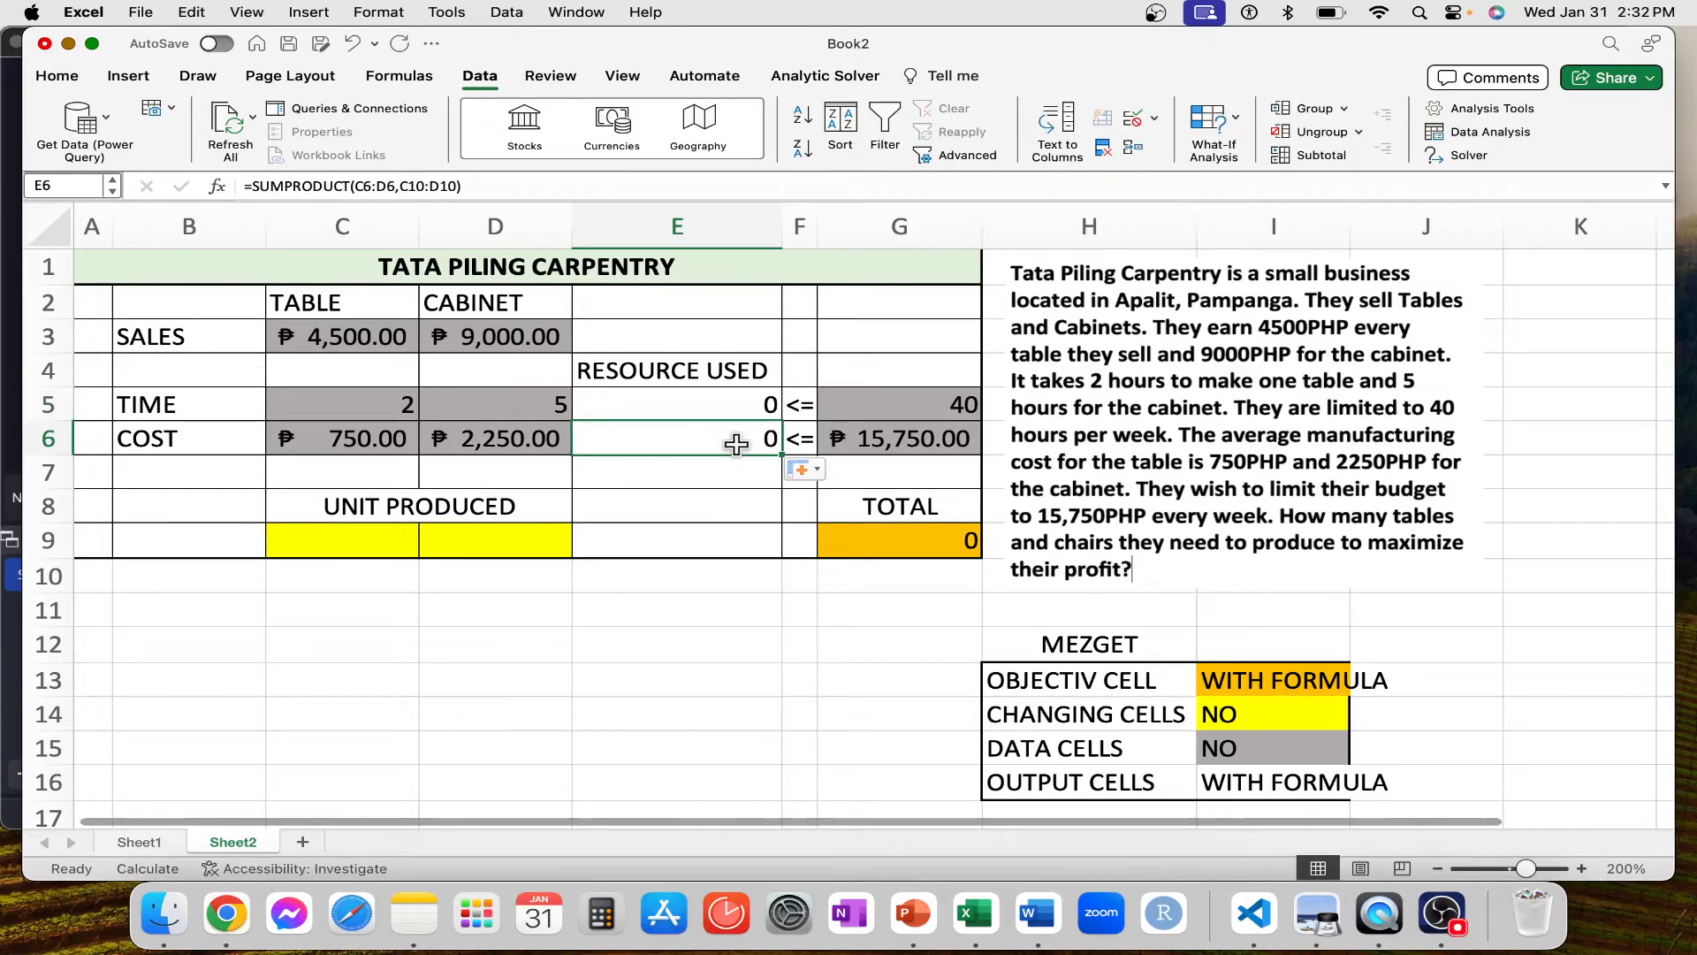
{"action": "left_click", "coordinate": [739, 407]}
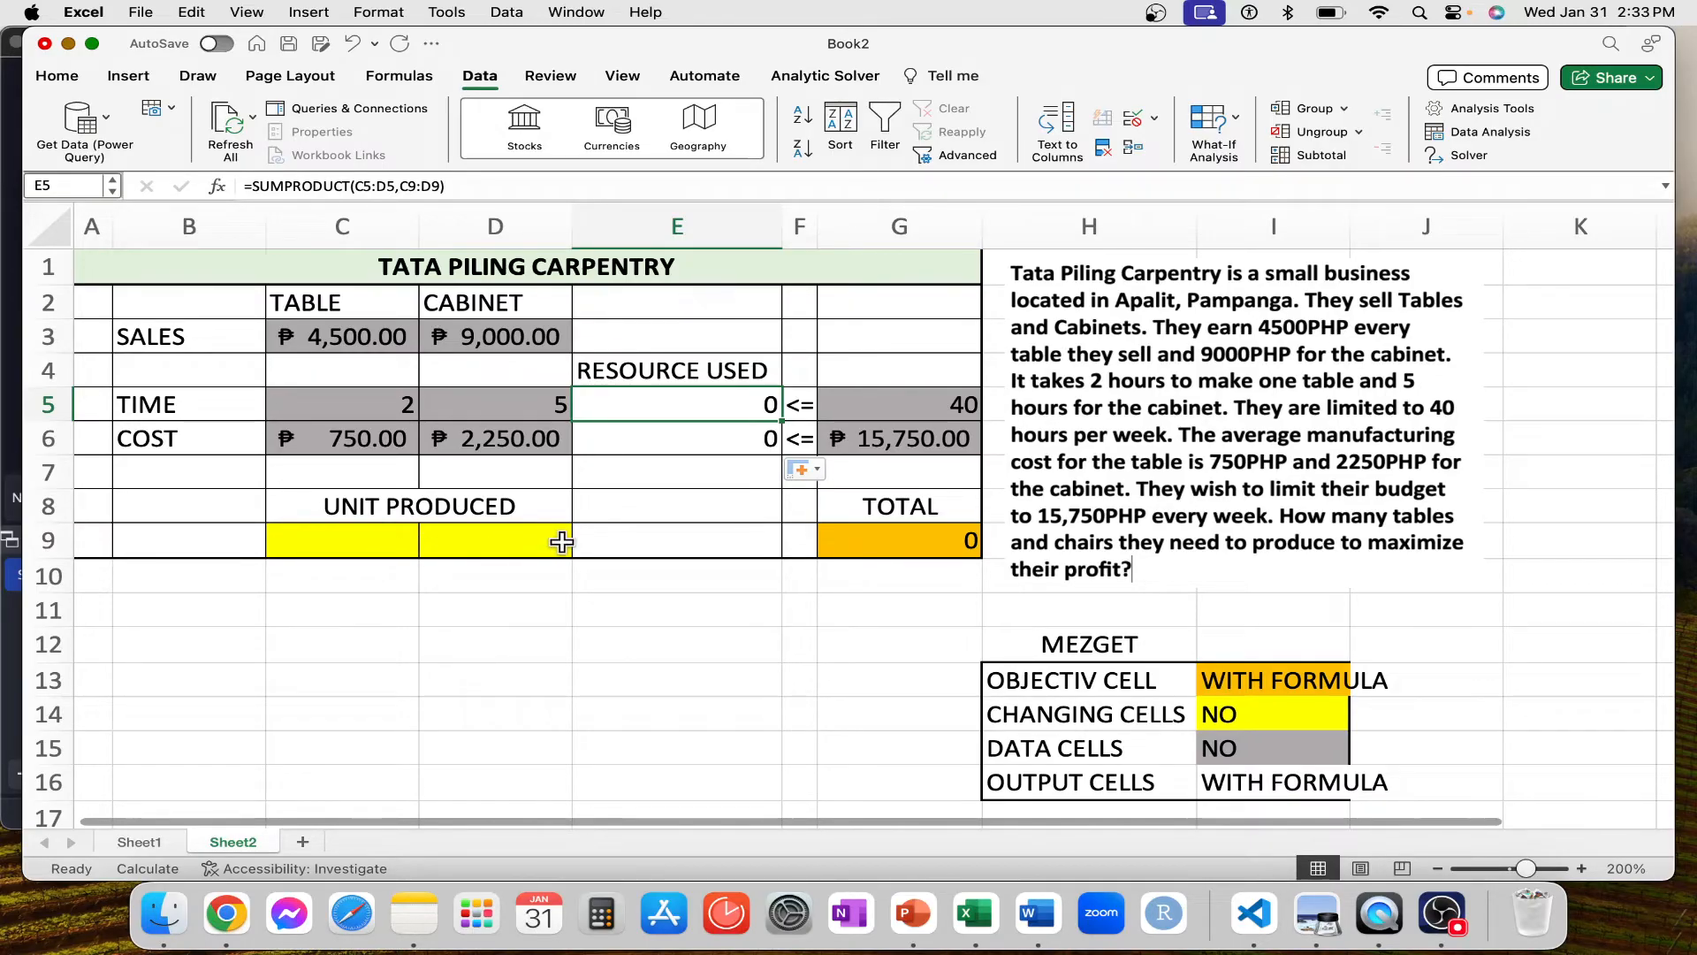
{"action": "left_click", "coordinate": [712, 435]}
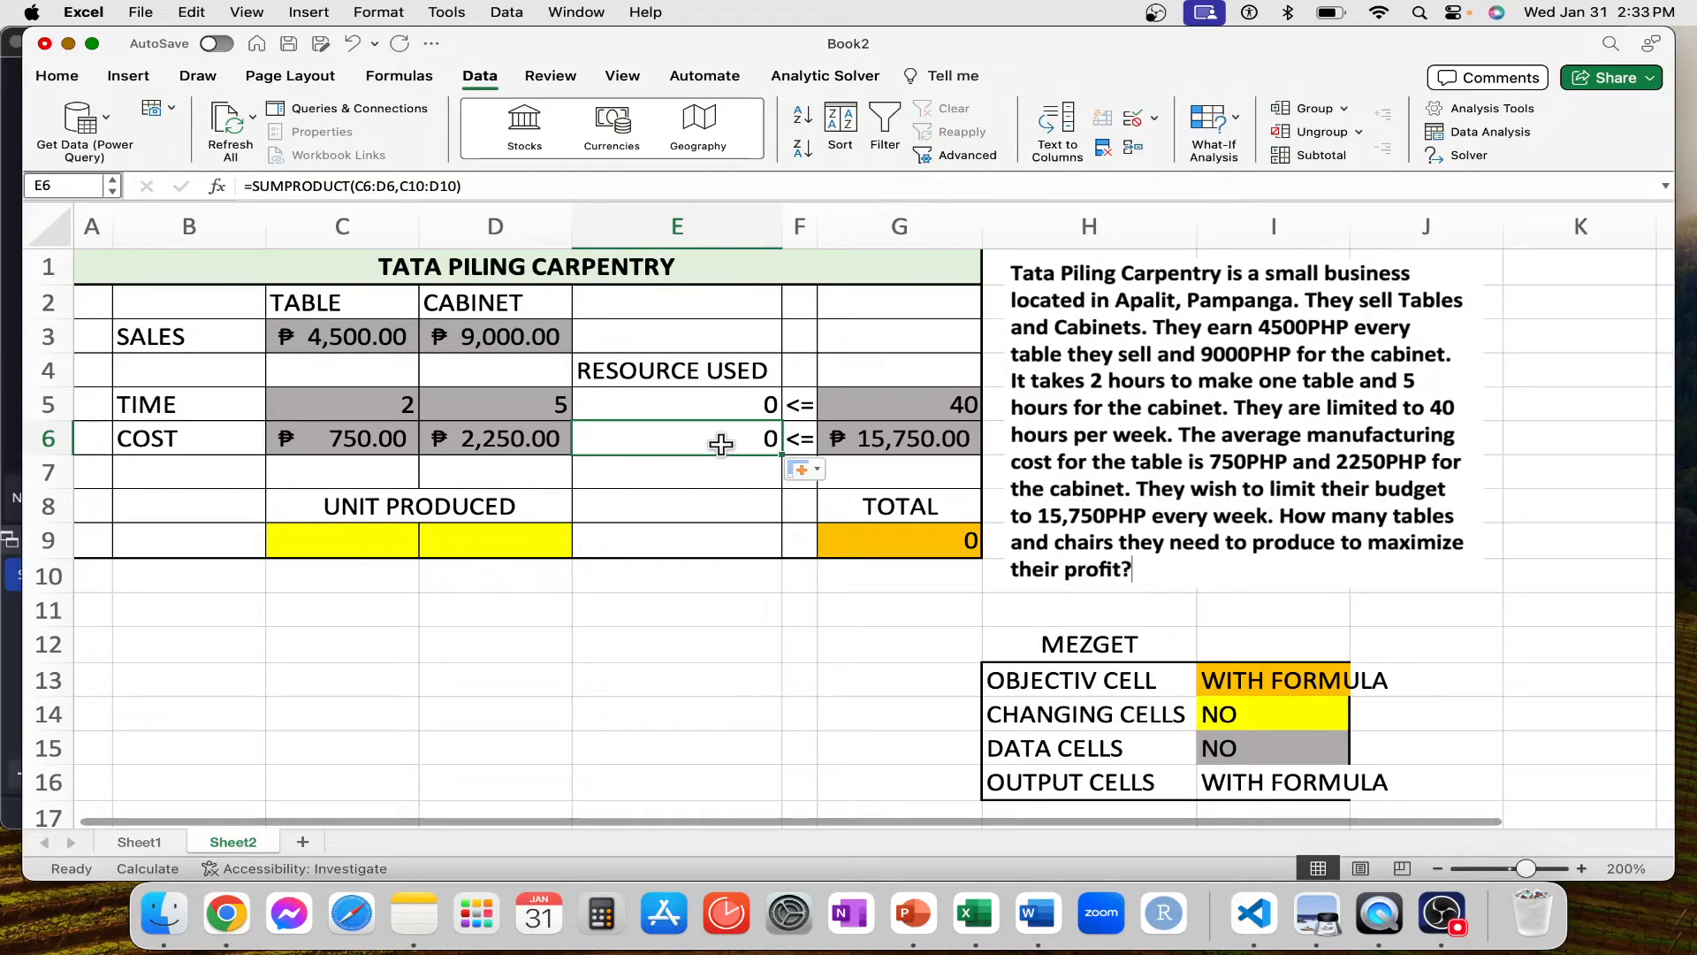
{"action": "key", "text": "Delete"}
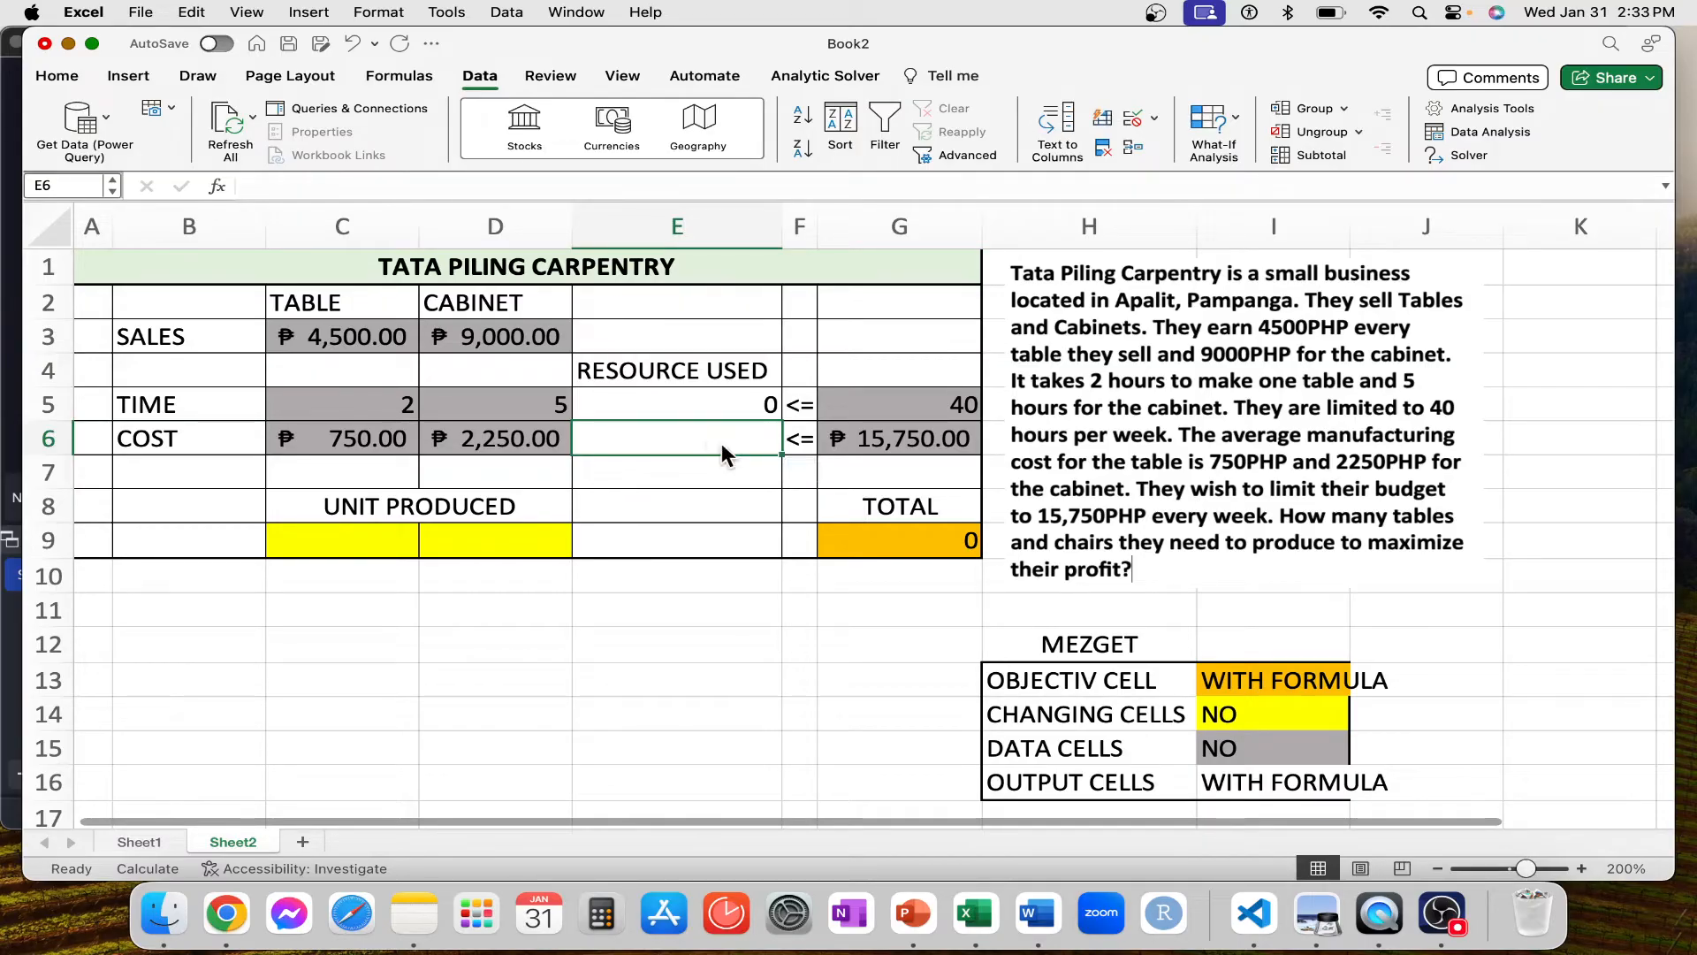
- Make the units produced range absolute in the E5 formula, giving =SUMPRODUCT(C5:D5,$C$9:$D$9)
{"action": "key", "text": "Up"}
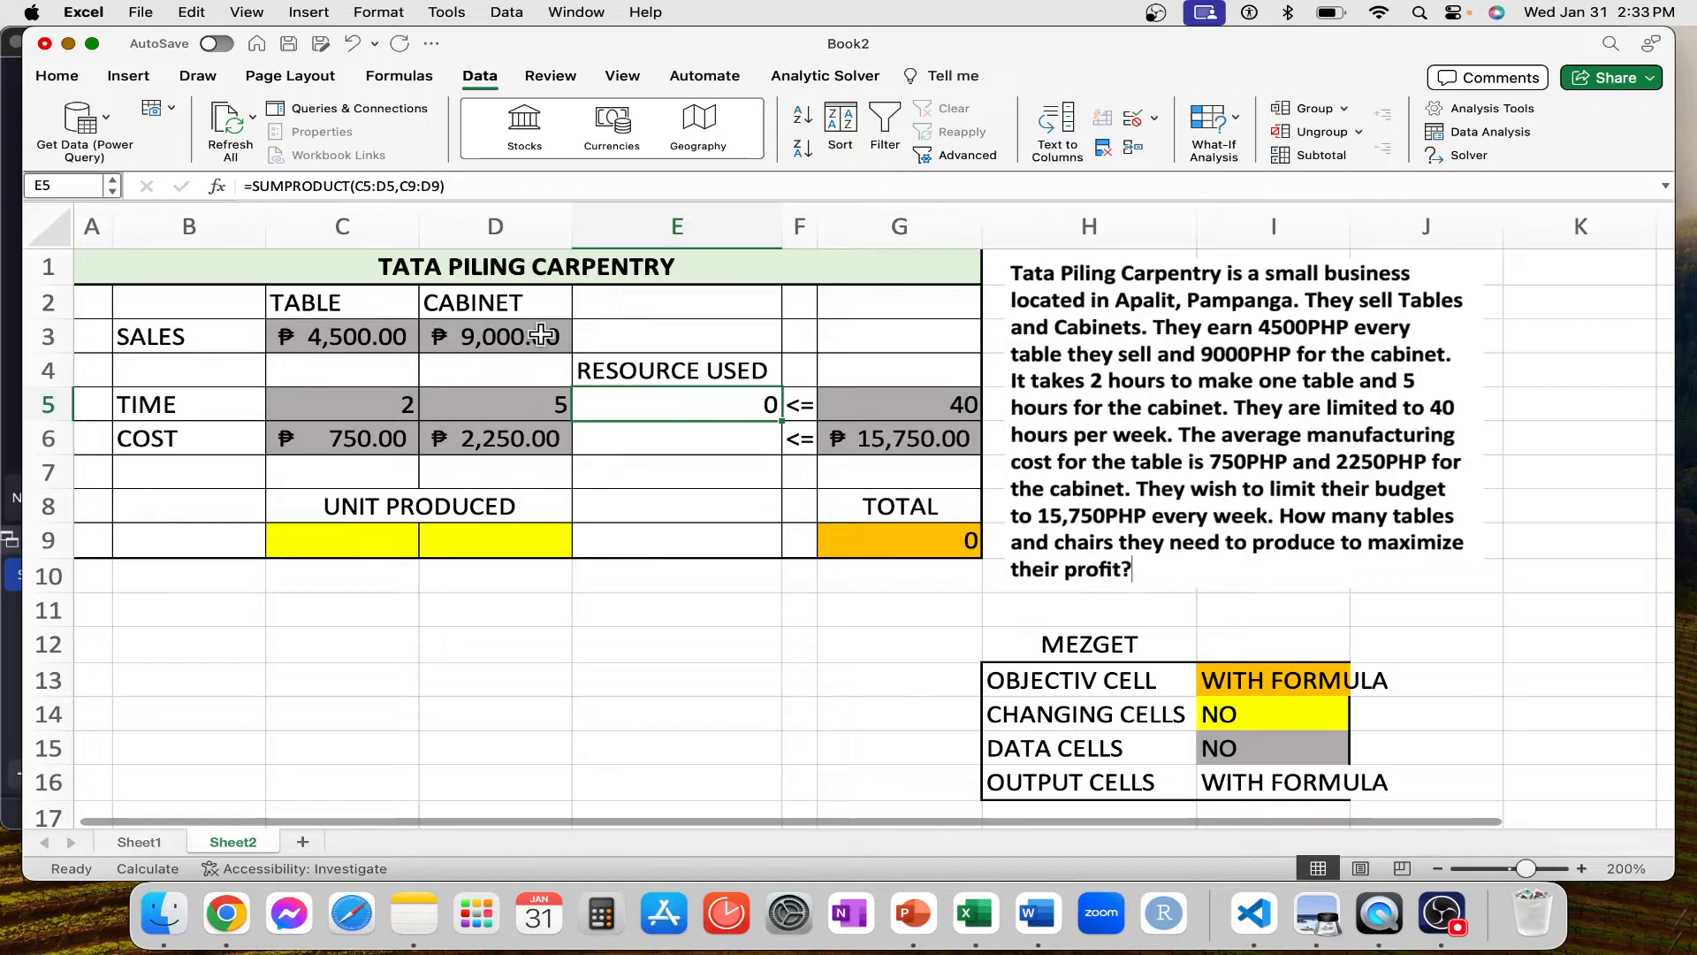
{"action": "left_click", "coordinate": [392, 189]}
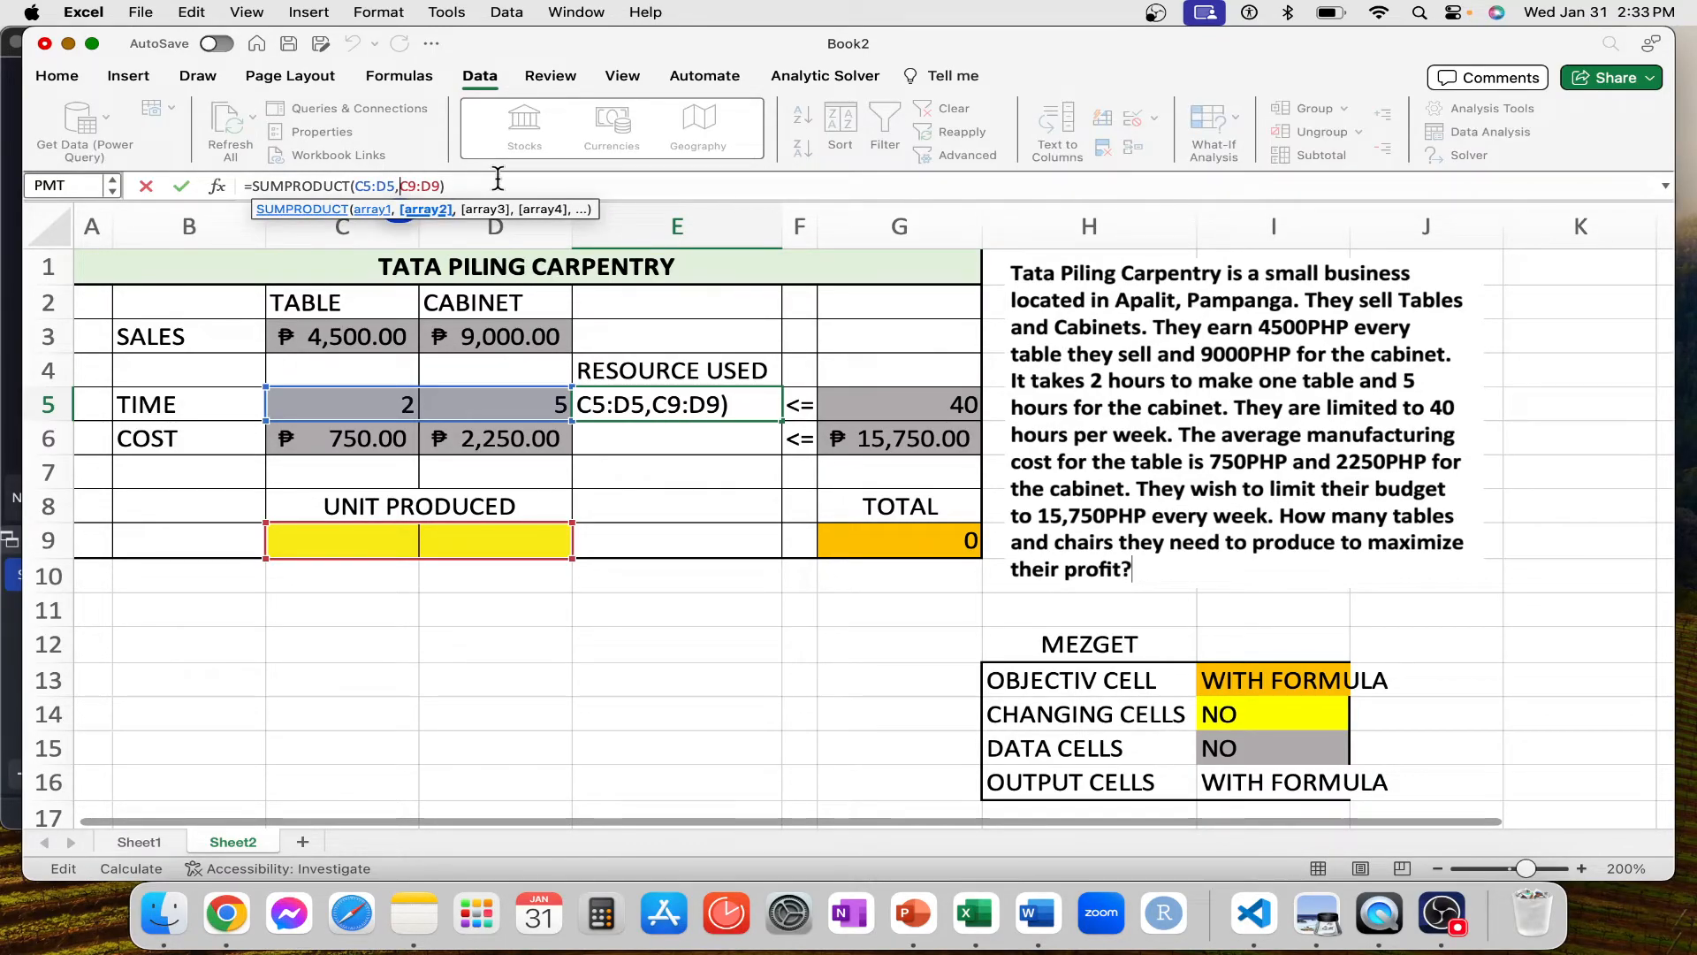
{"action": "type", "text": "$"}
{"action": "left_click", "coordinate": [418, 185]}
{"action": "type", "text": "$"}
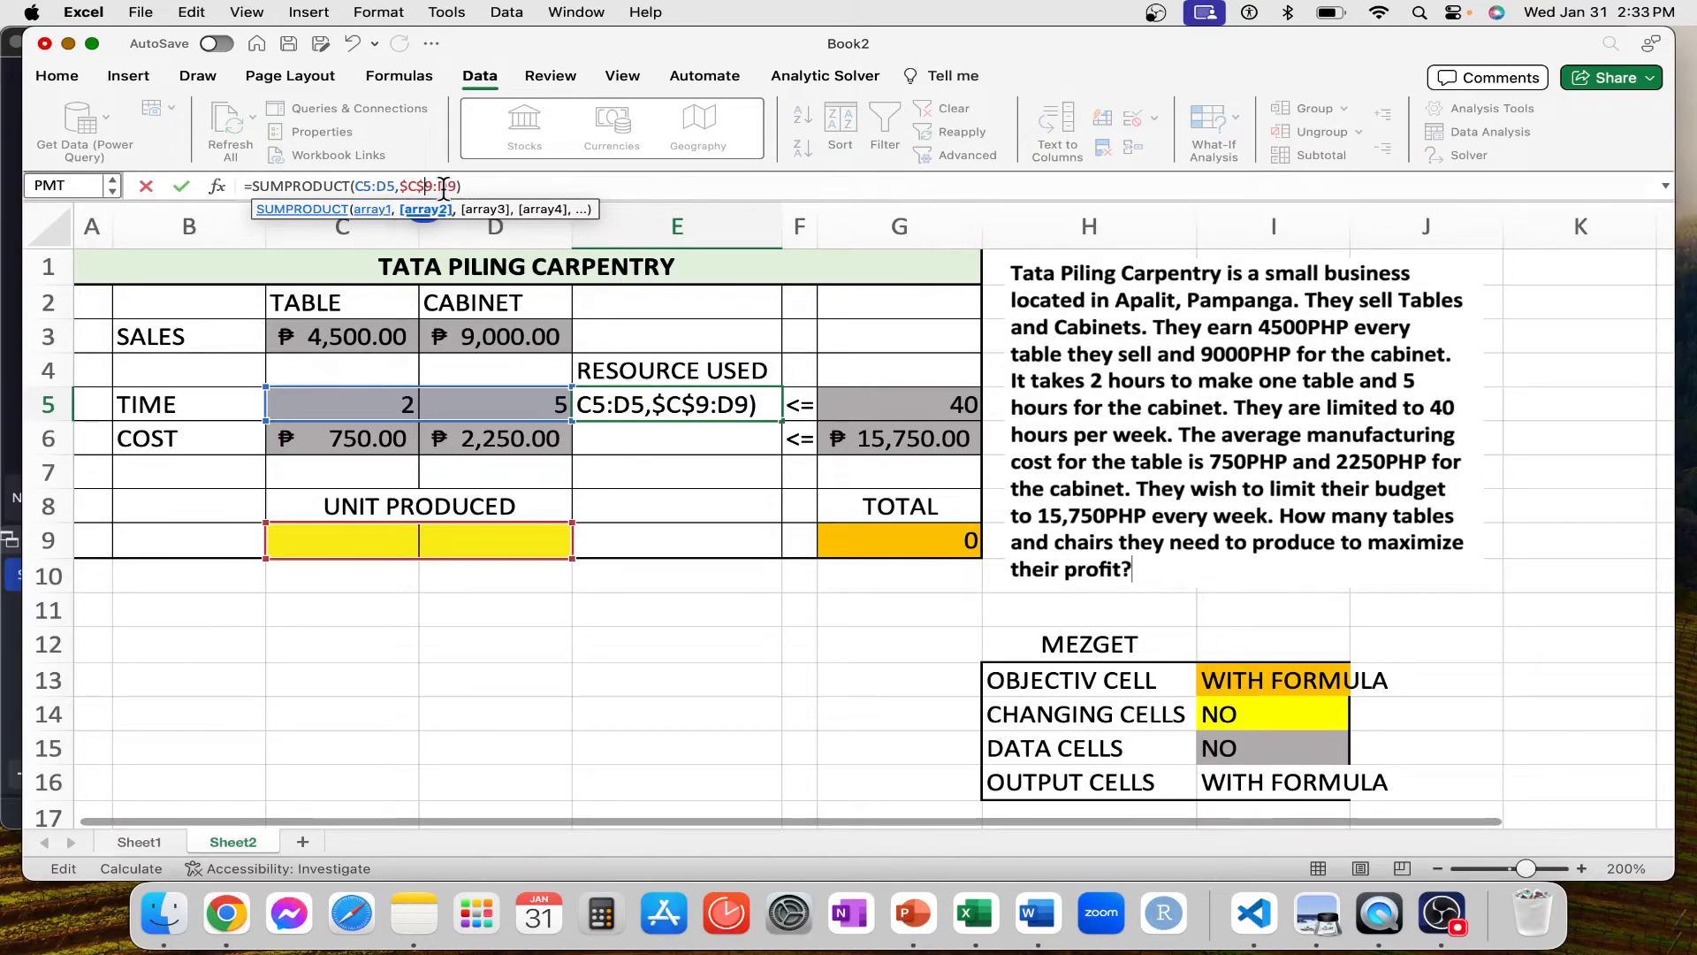
{"action": "left_click", "coordinate": [445, 186]}
{"action": "type", "text": "$"}
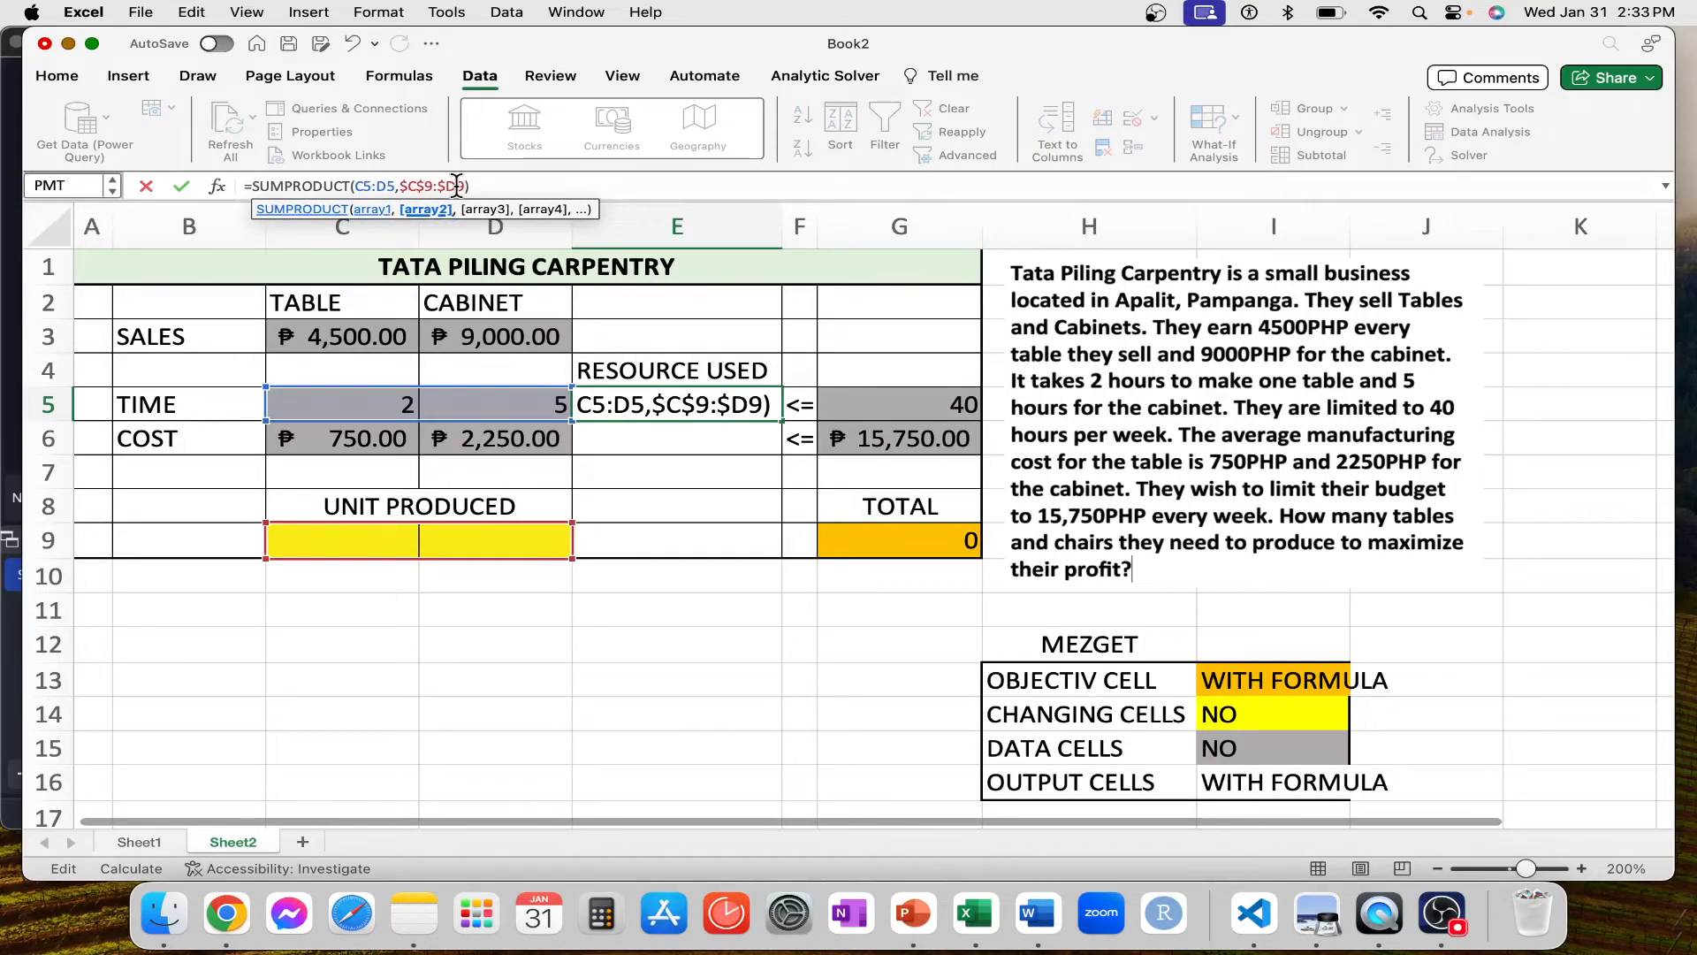
{"action": "left_click", "coordinate": [456, 185]}
{"action": "type", "text": "$"}
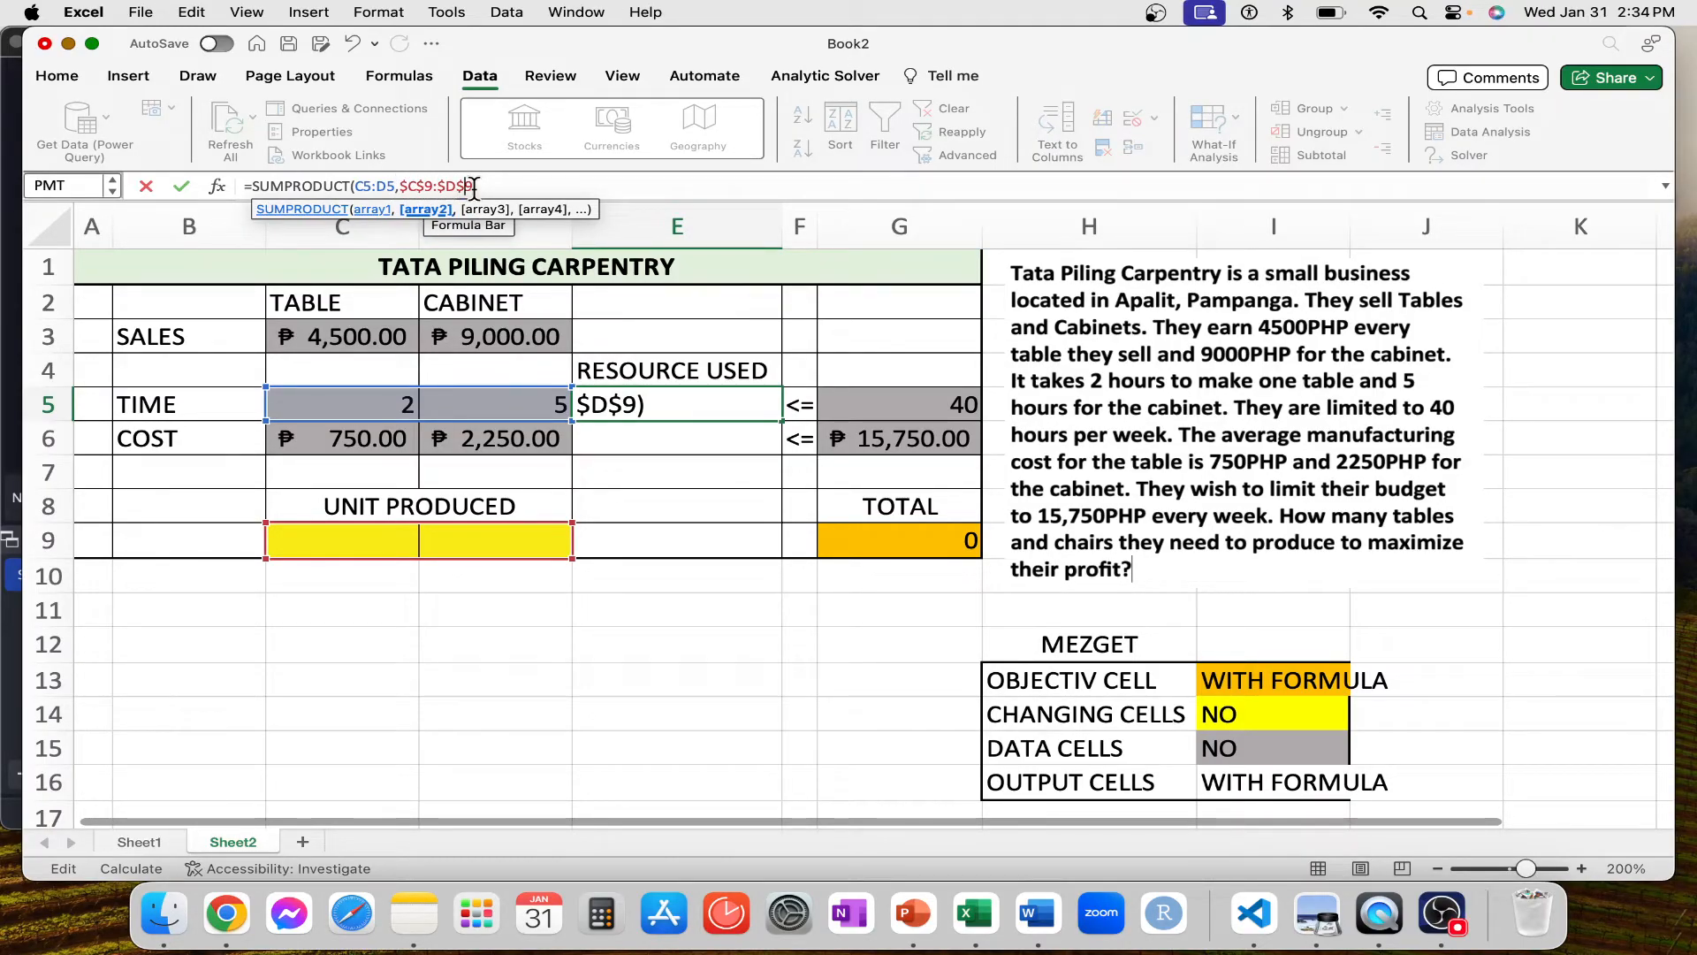
{"action": "key", "text": "Return"}
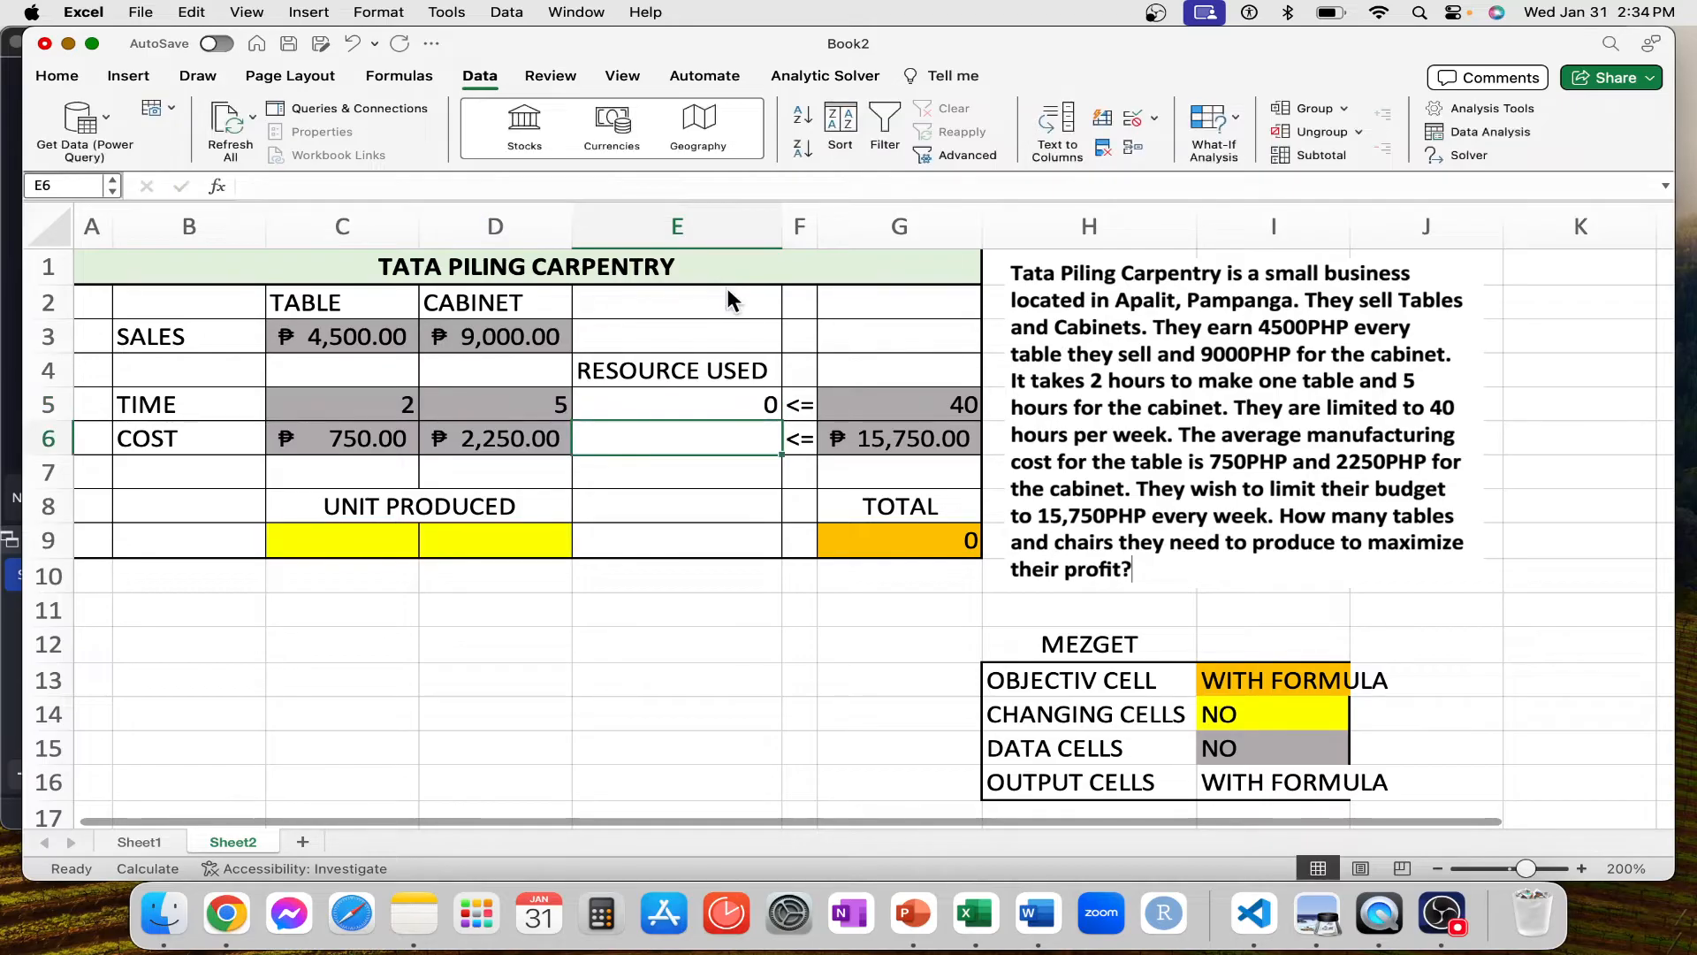
- Fill the E5 formula down to E6 for the COST row's resource used and check the copied formula
{"action": "left_click", "coordinate": [750, 403]}
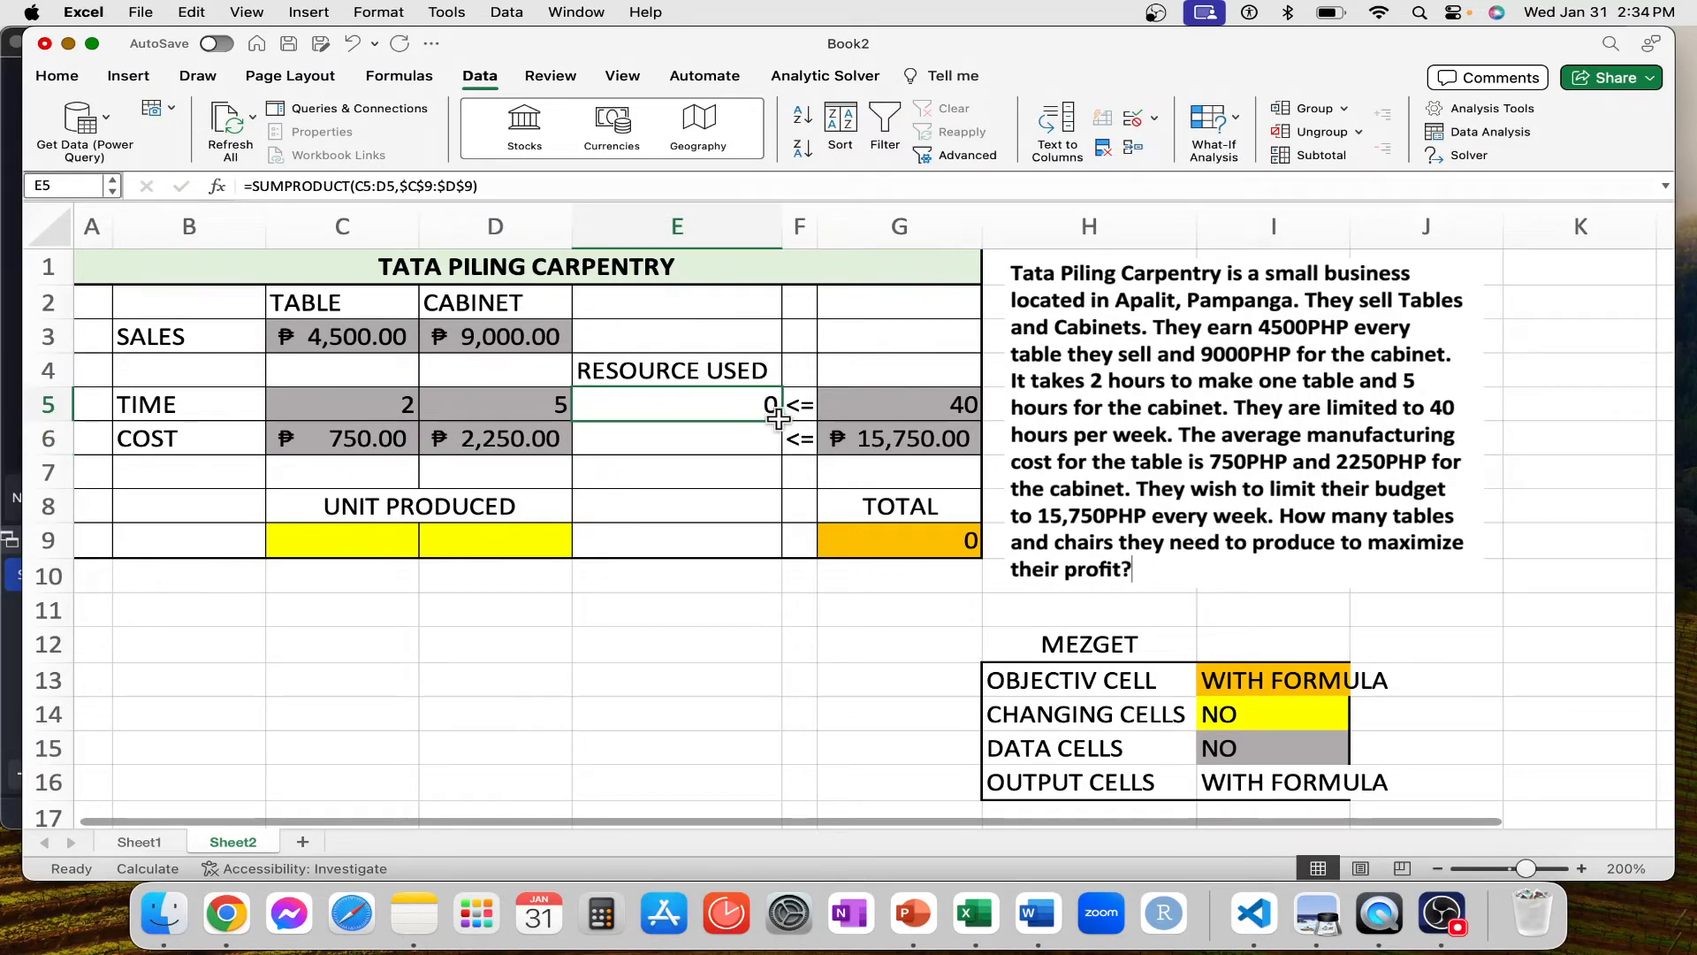
{"action": "left_click_drag", "start_coordinate": [779, 420], "coordinate": [783, 443]}
{"action": "left_click", "coordinate": [700, 442]}
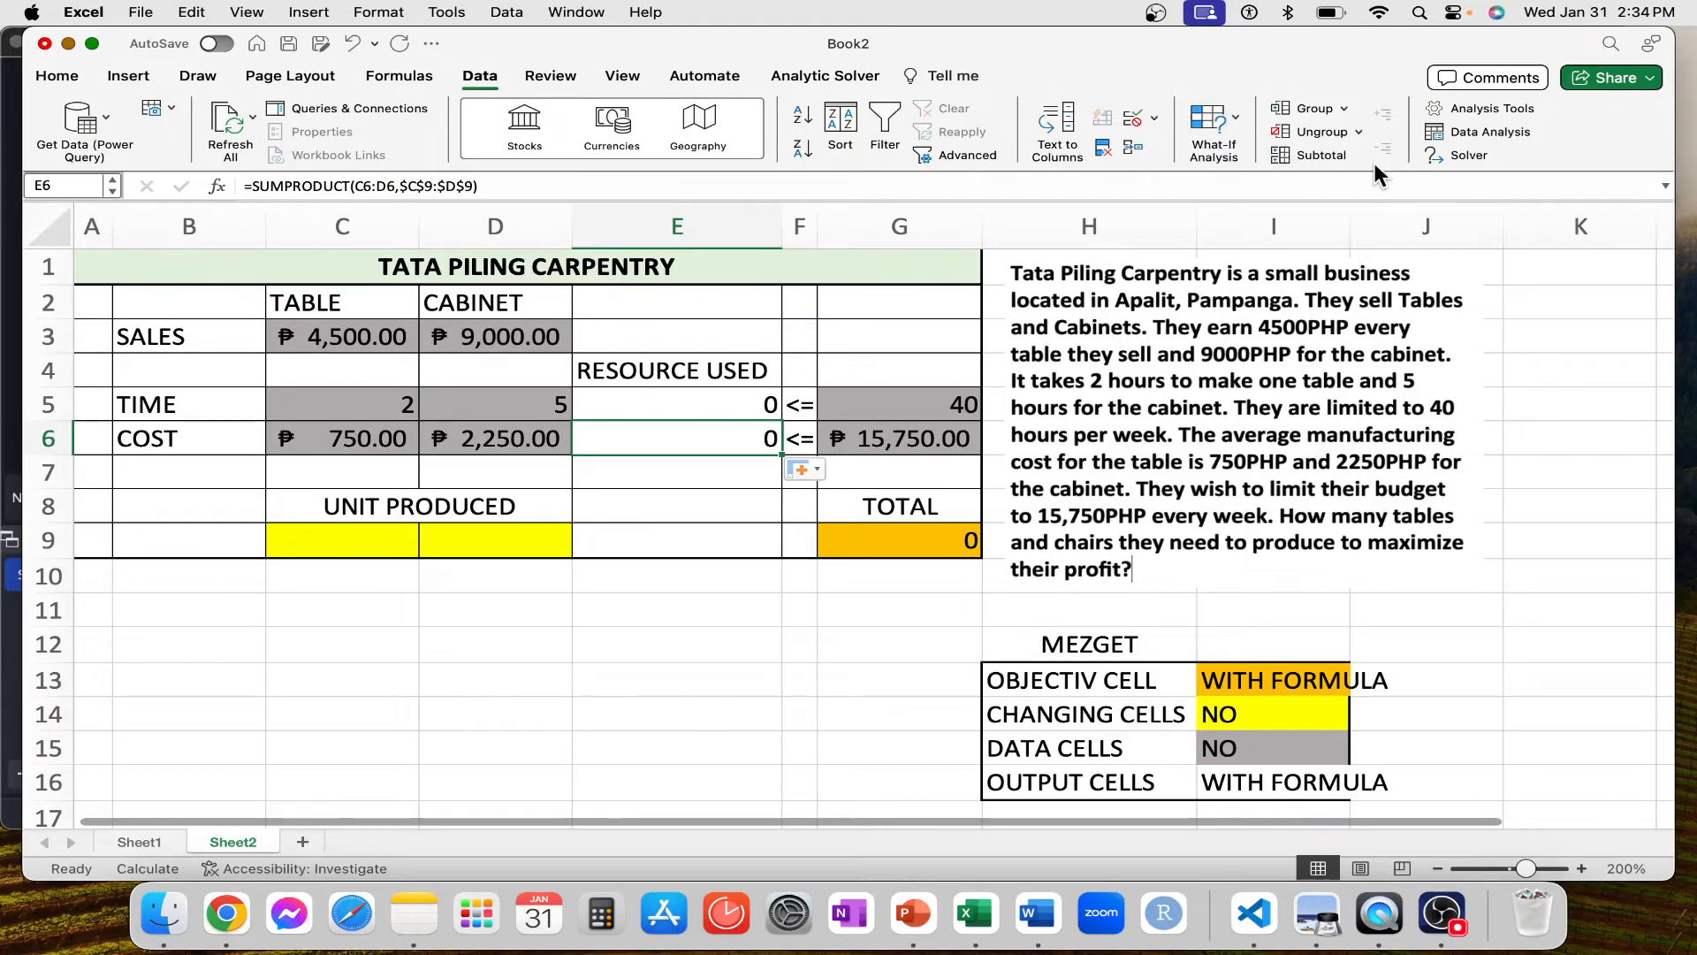
- Open Solver with the TOTAL cell G9 selected and reset all of its existing parameters
{"action": "left_click", "coordinate": [928, 541]}
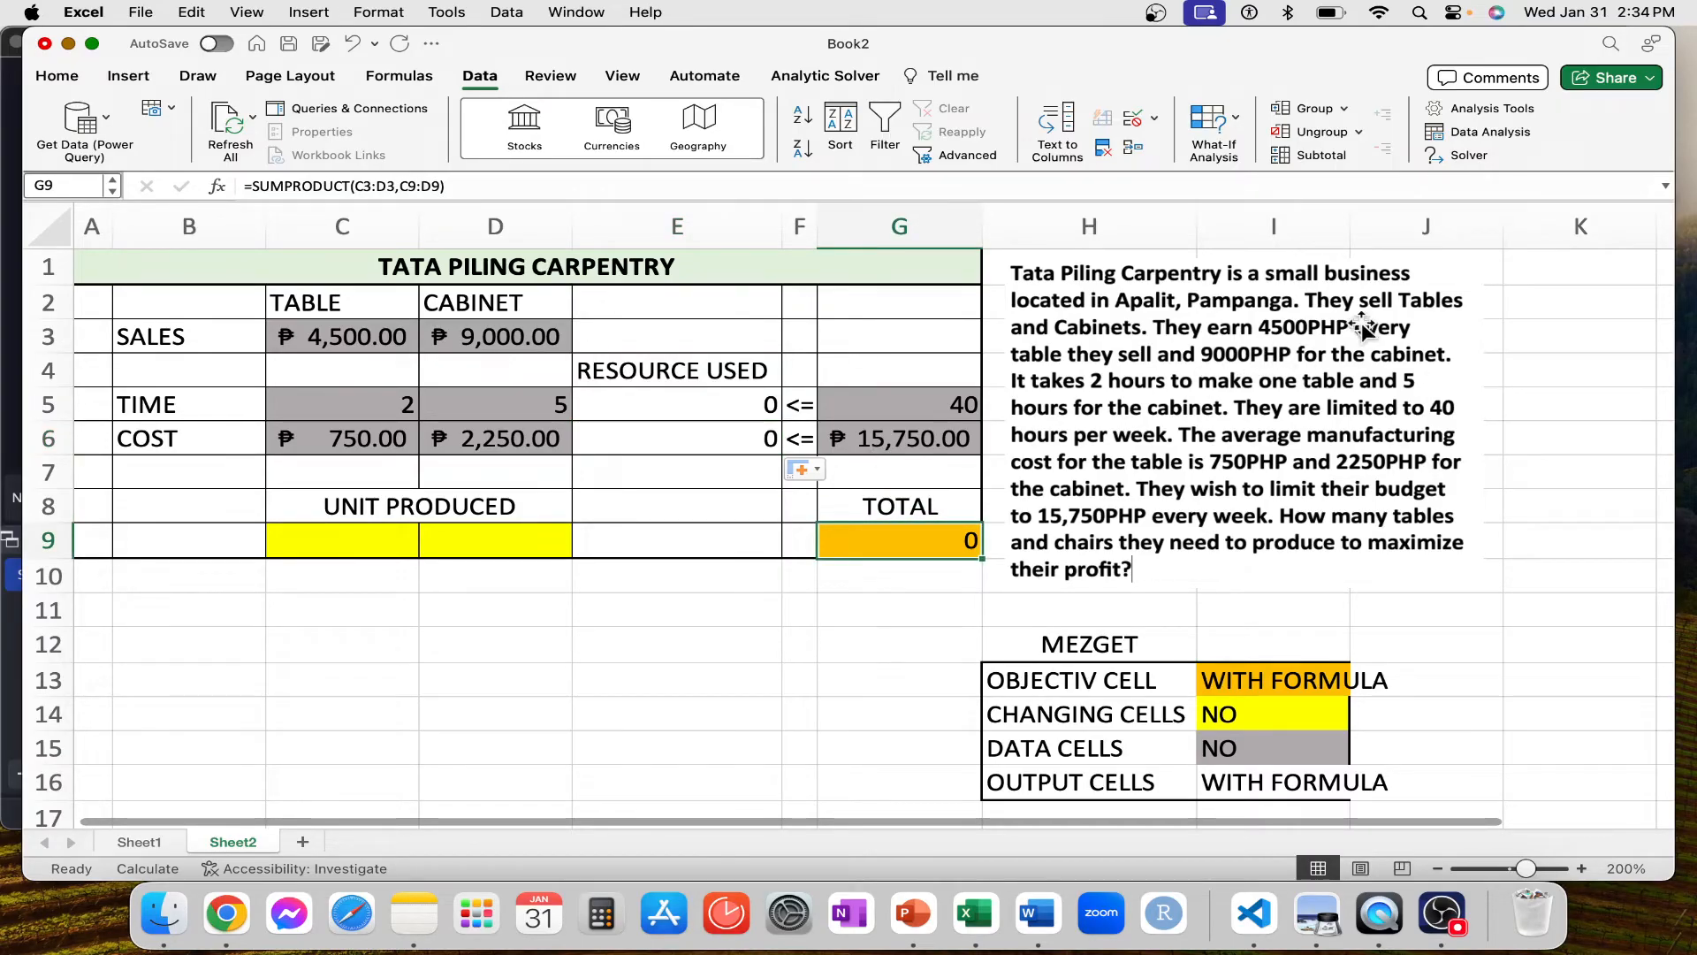
{"action": "left_click", "coordinate": [1467, 156]}
{"action": "left_click_drag", "start_coordinate": [941, 231], "coordinate": [1335, 174]}
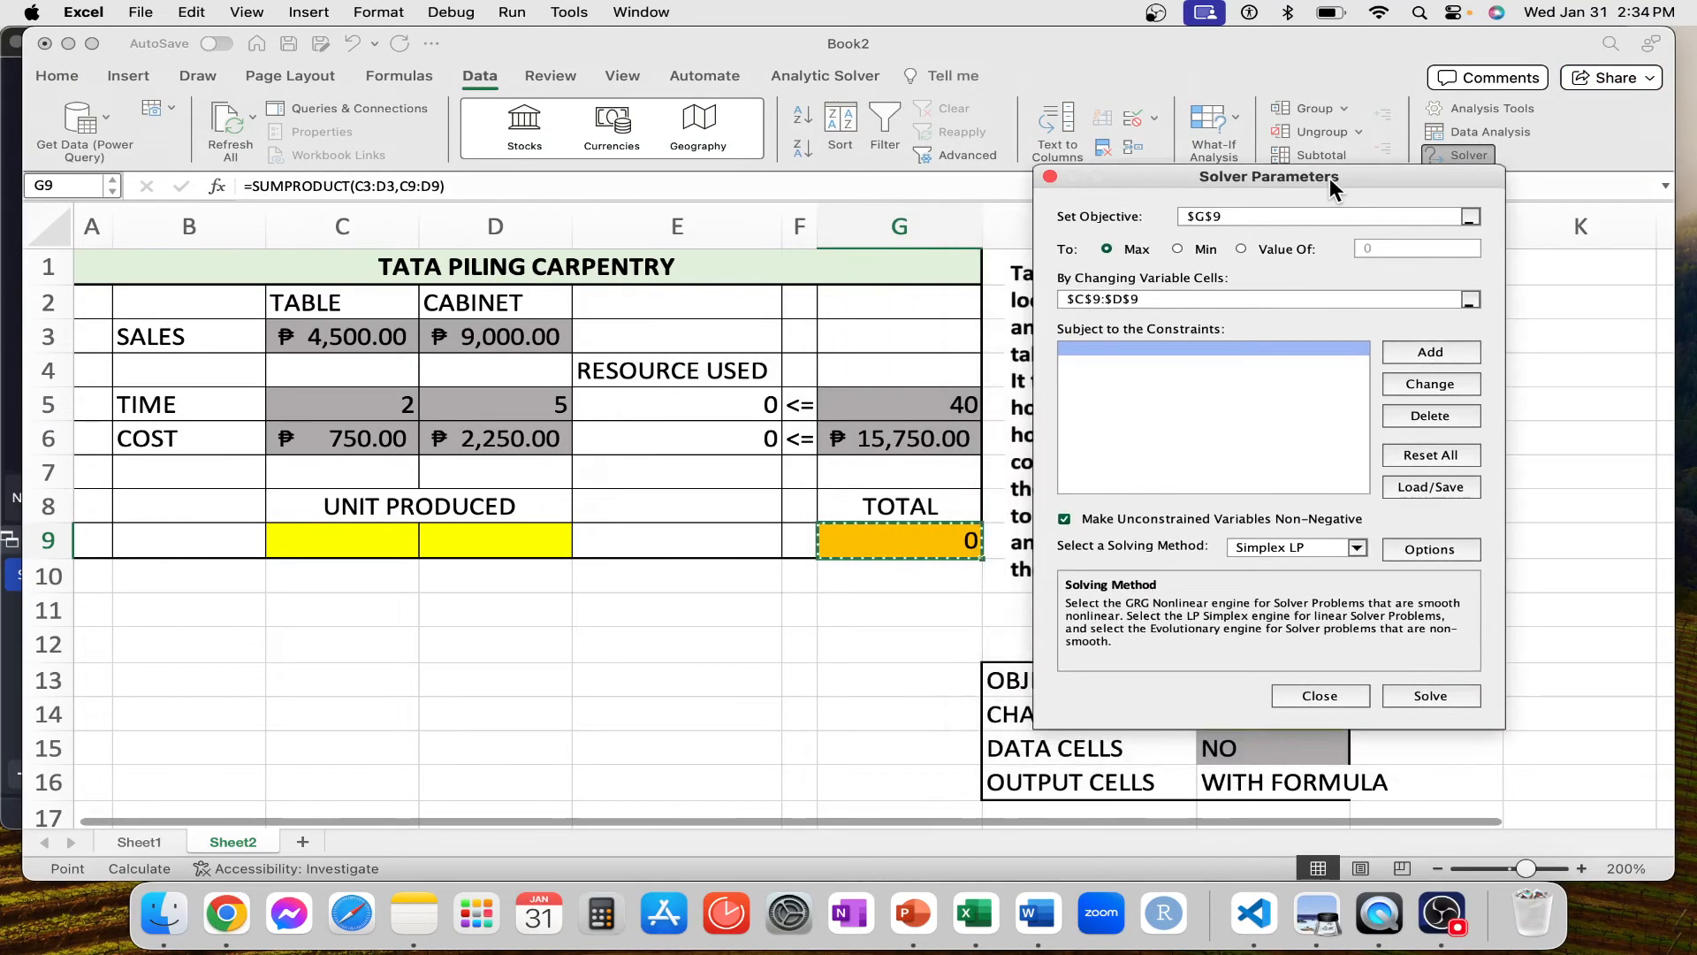
{"action": "left_click", "coordinate": [1453, 454]}
{"action": "left_click", "coordinate": [1314, 427]}
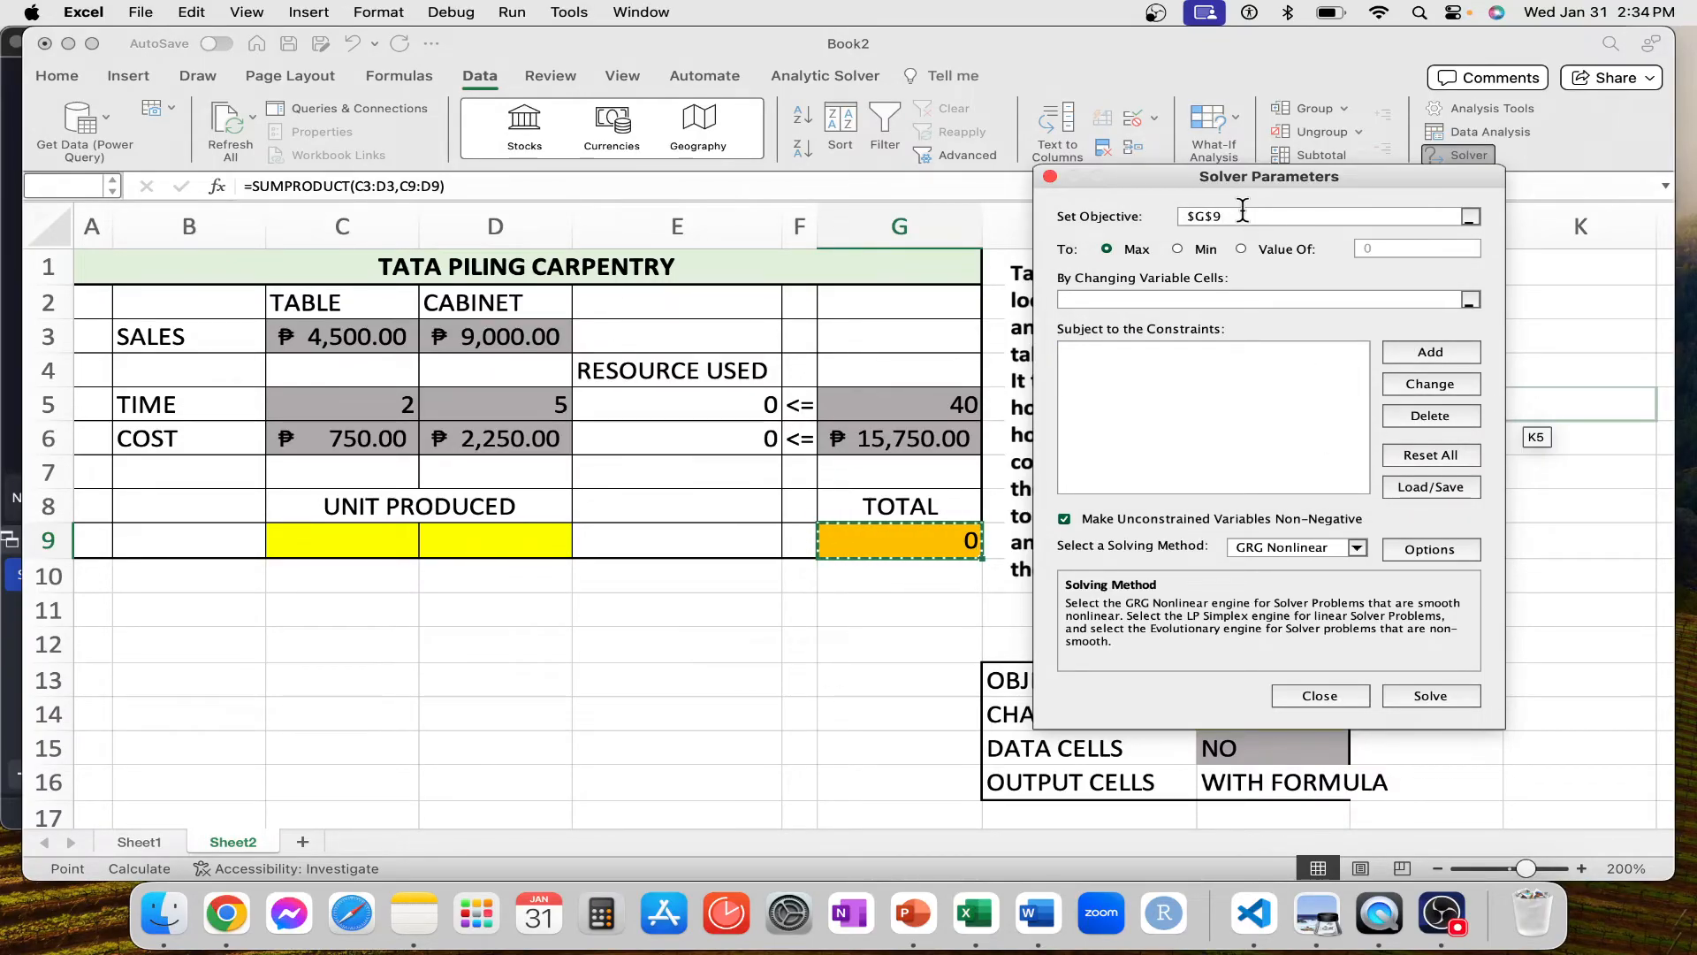
- Set the Solver objective to maximize G9 by changing the units produced cells C9:D9
{"action": "left_click", "coordinate": [908, 534]}
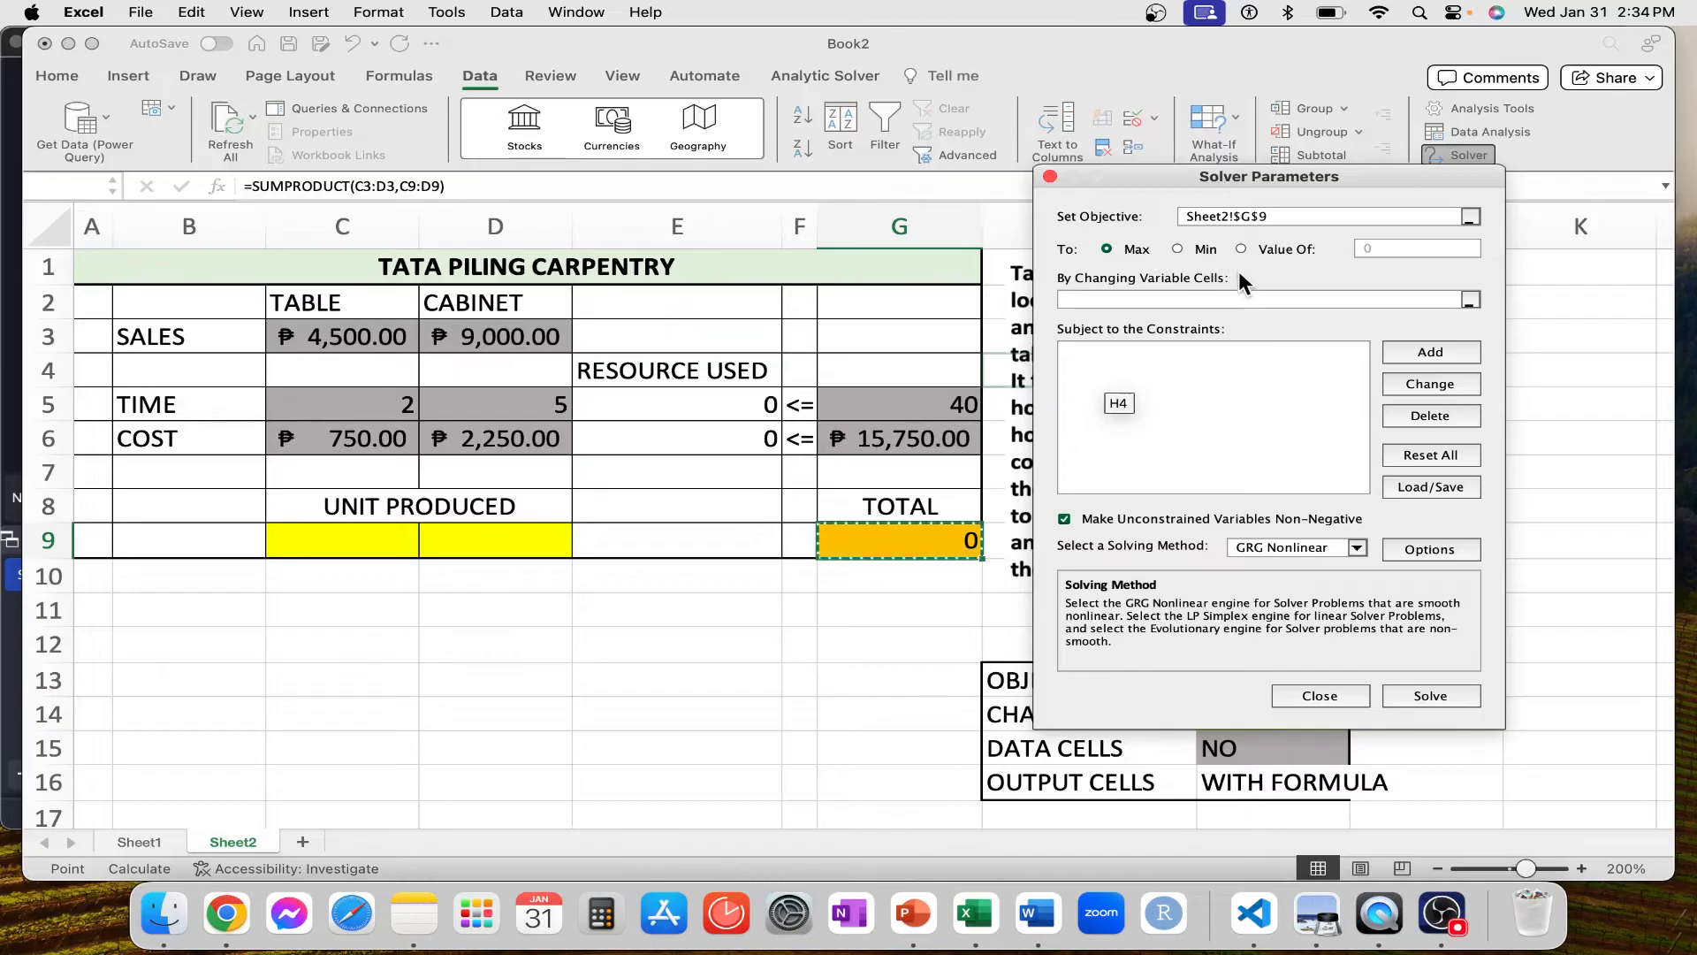
{"action": "left_click", "coordinate": [1253, 297]}
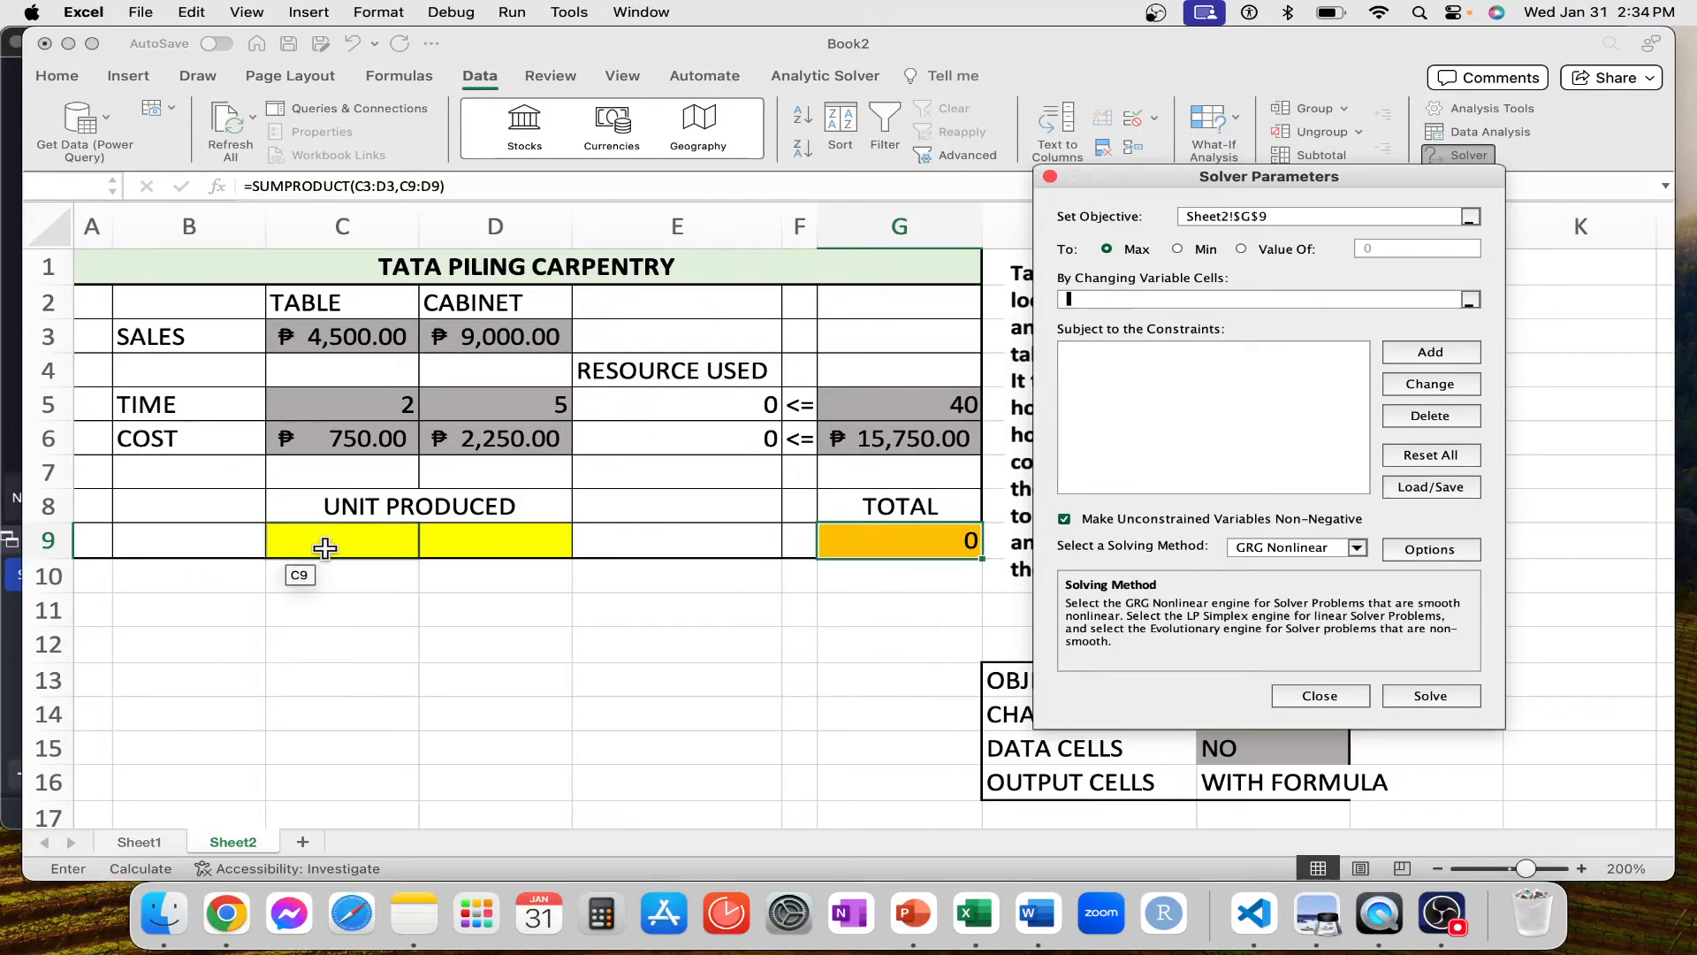
{"action": "left_click_drag", "start_coordinate": [349, 541], "coordinate": [502, 537]}
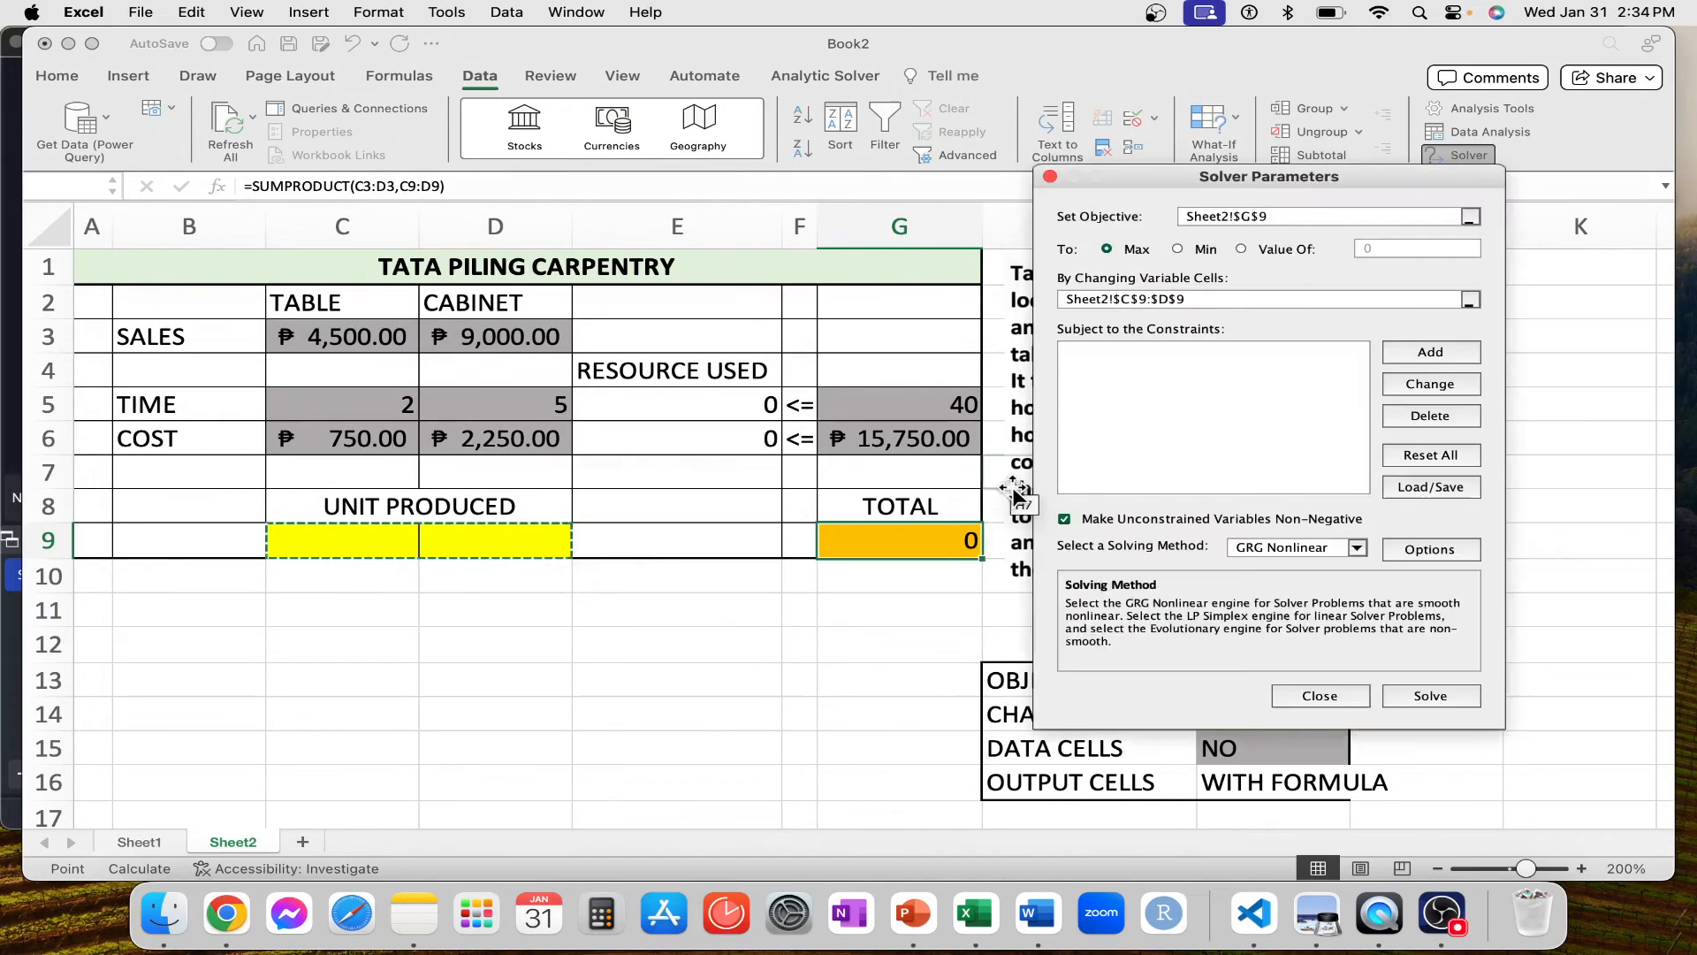
- Add the Solver constraint that resource used E5:E6 is <= the limits in G5:G6
{"action": "left_click", "coordinate": [1451, 352]}
{"action": "left_click_drag", "start_coordinate": [861, 447], "coordinate": [1277, 316]}
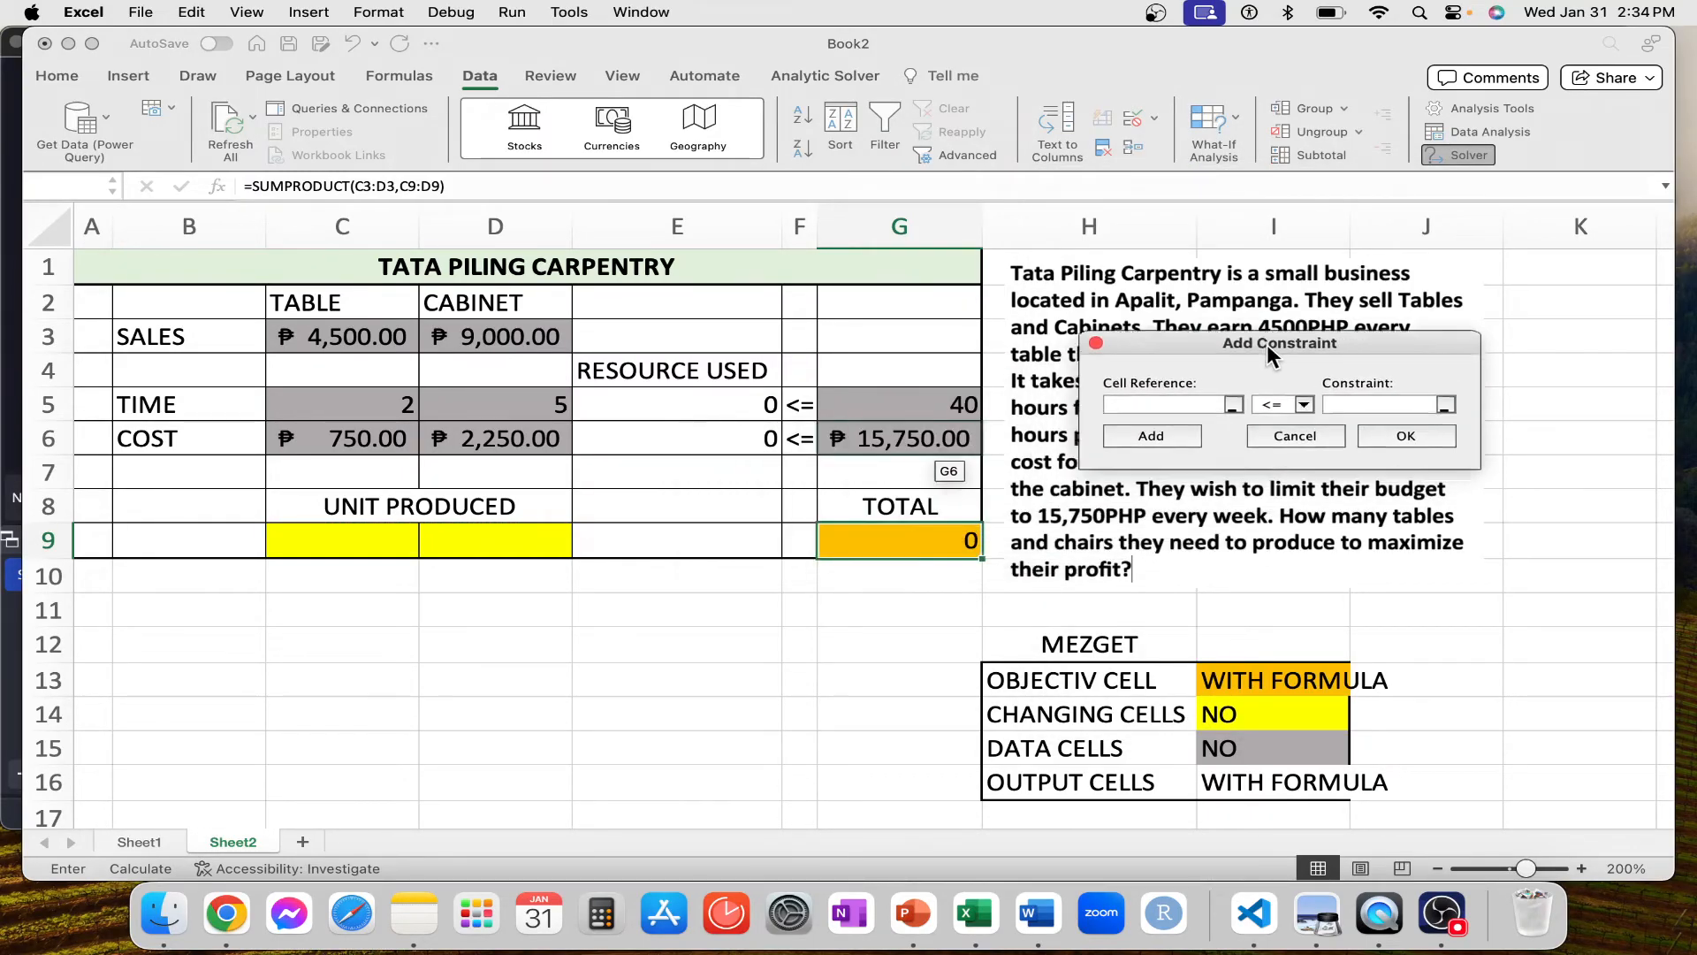
{"action": "left_click_drag", "start_coordinate": [693, 408], "coordinate": [693, 430]}
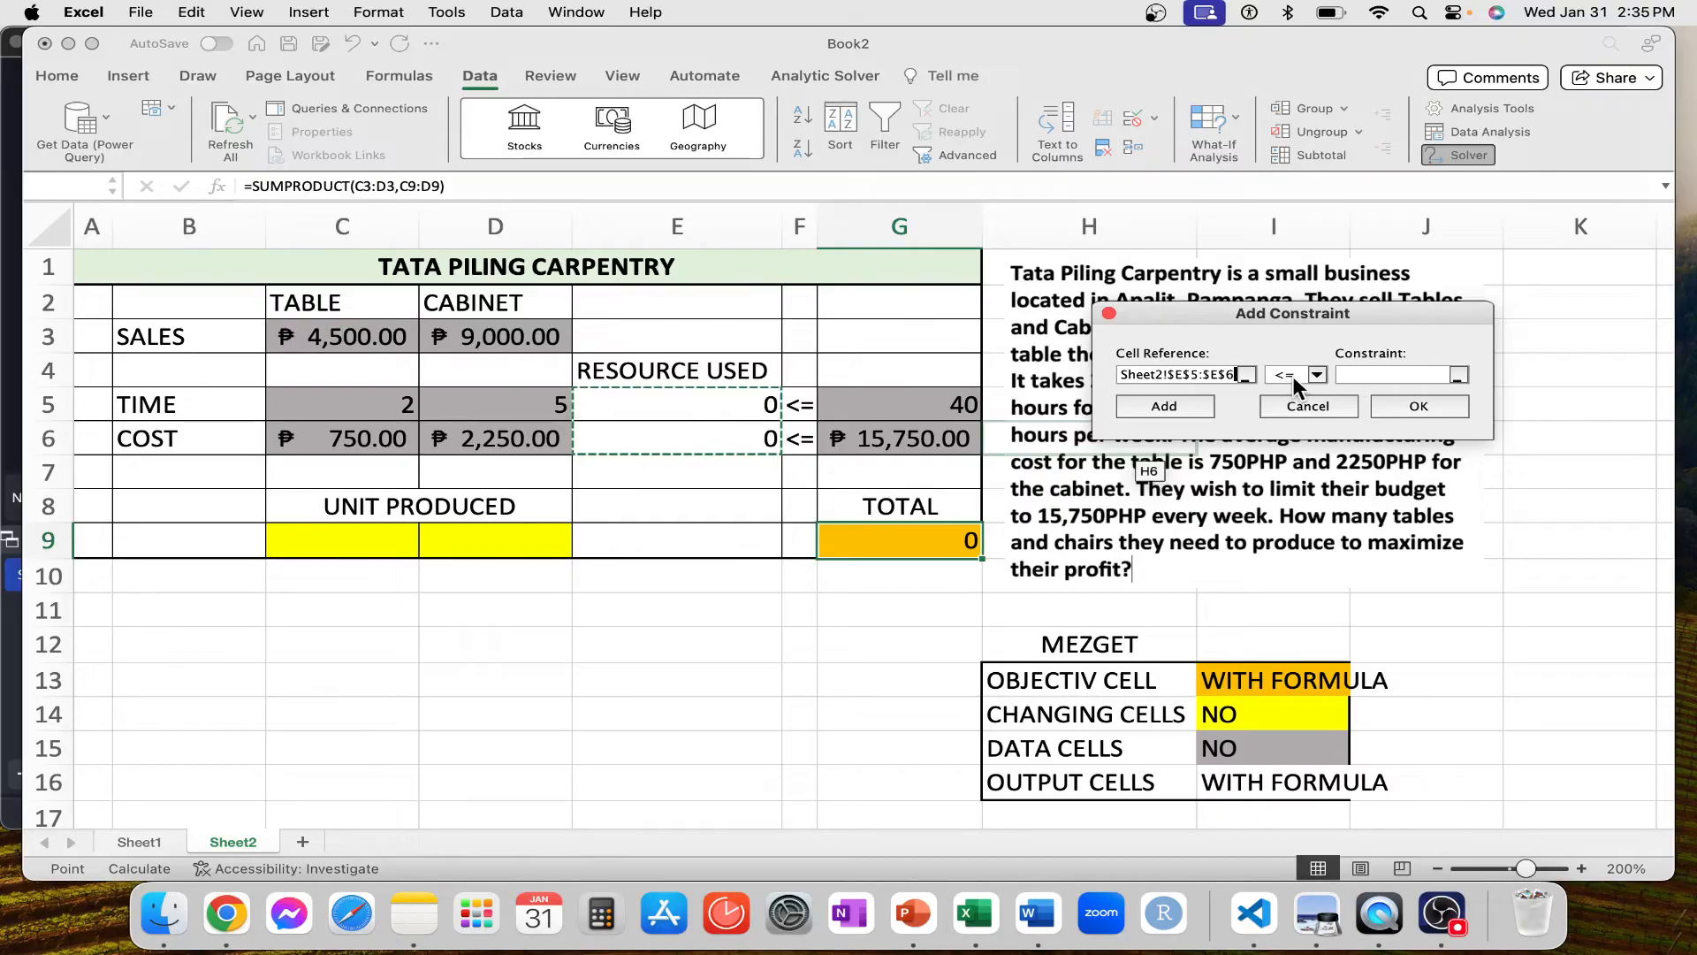
{"action": "left_click", "coordinate": [1358, 372]}
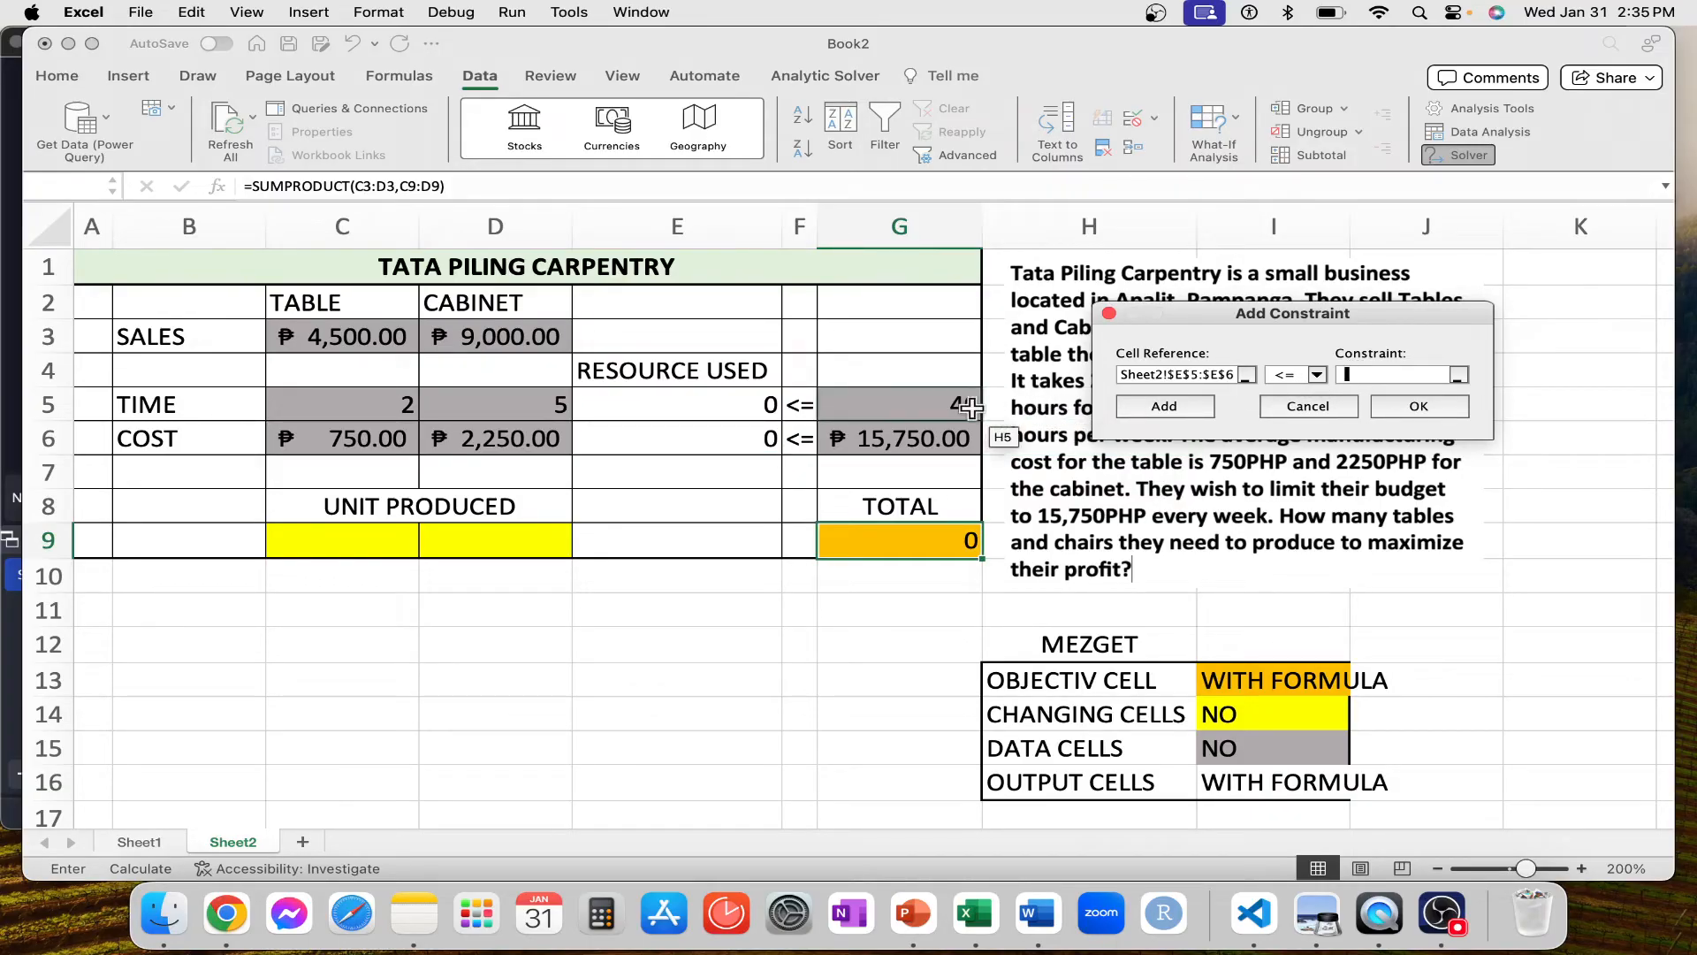
{"action": "left_click_drag", "start_coordinate": [872, 403], "coordinate": [879, 443]}
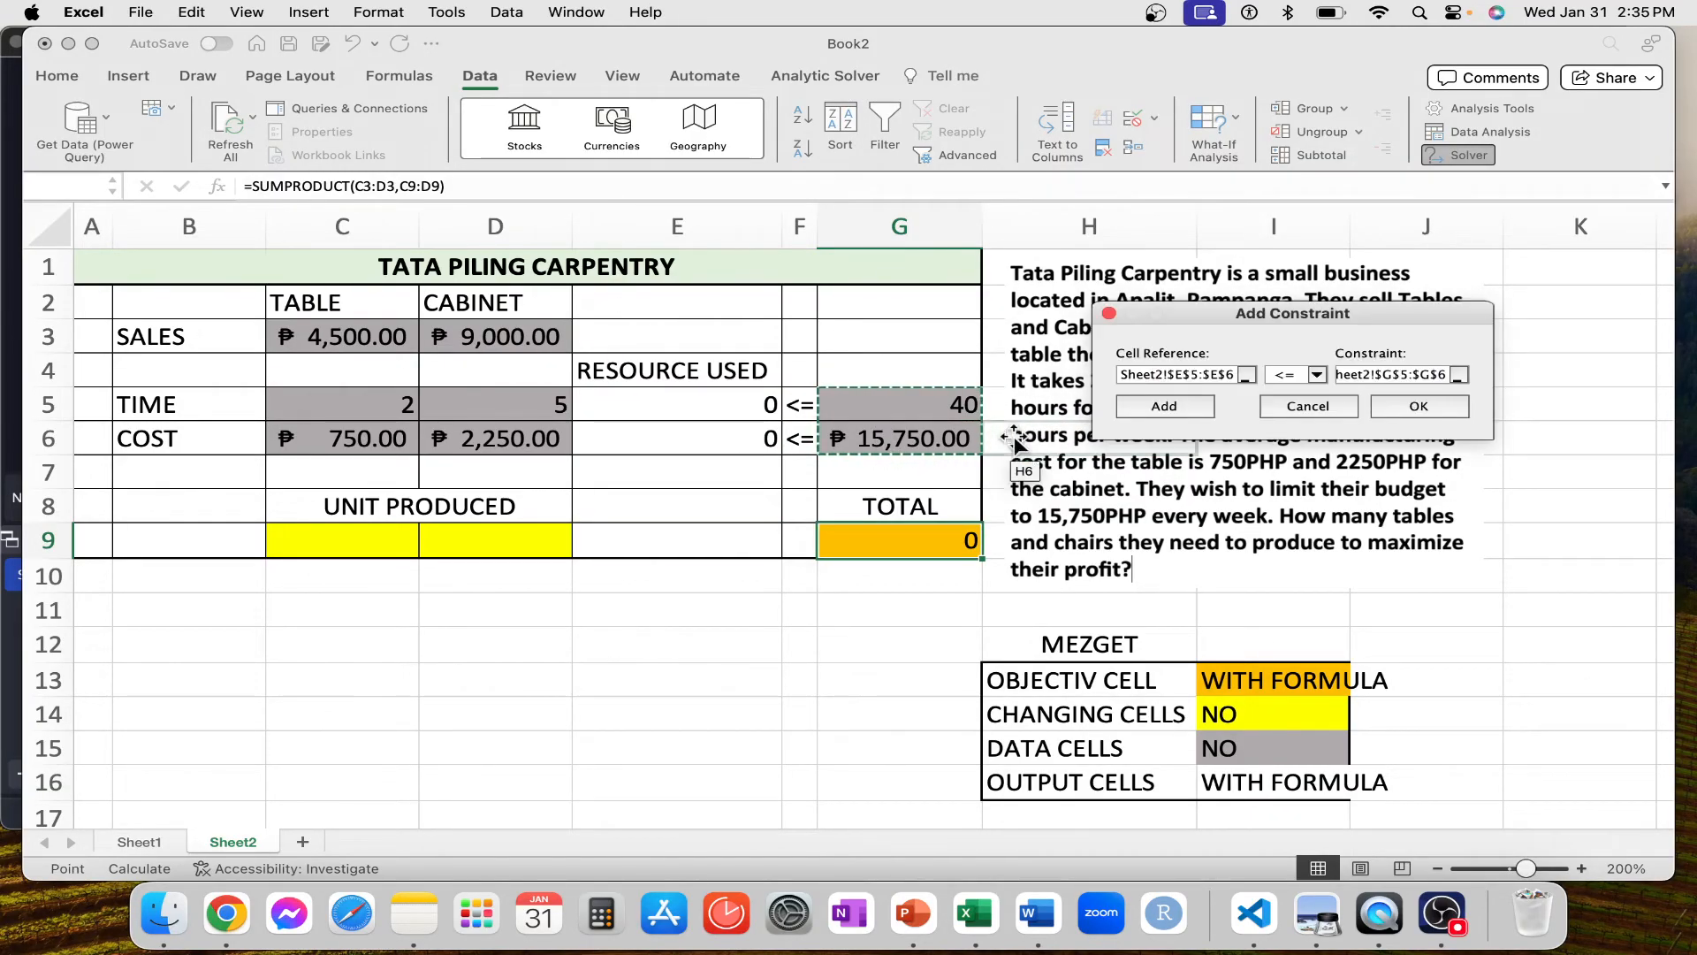
{"action": "left_click", "coordinate": [1169, 403]}
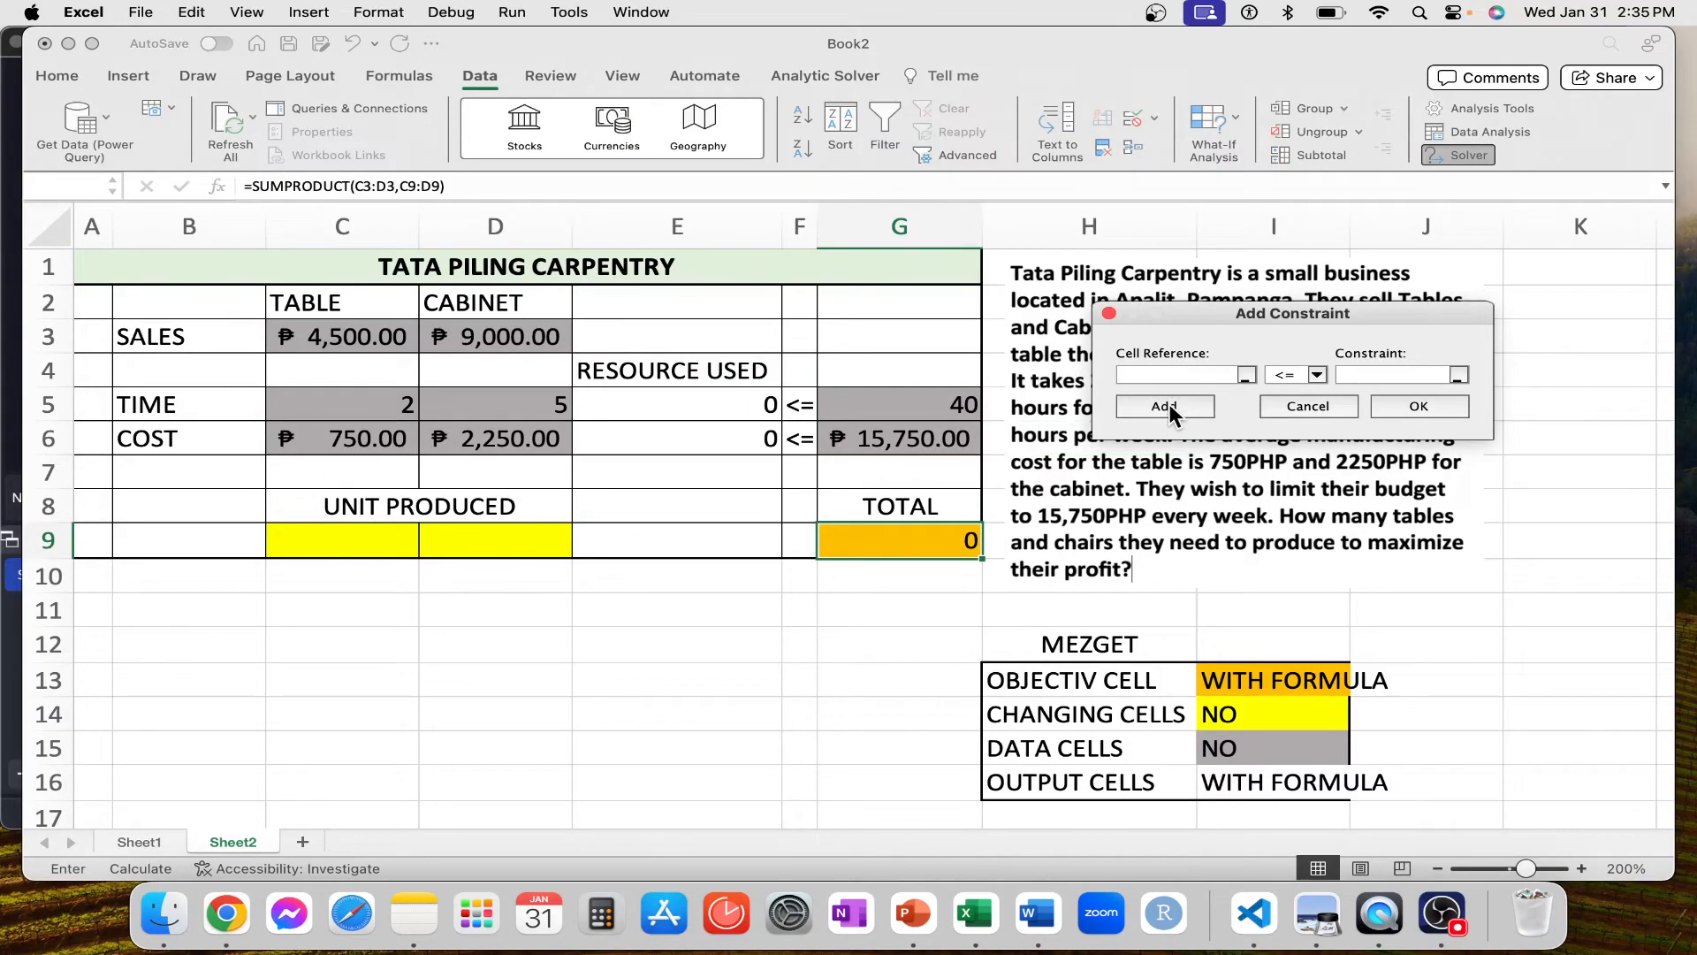
{"action": "left_click", "coordinate": [1315, 403]}
- Choose Simplex LP as the solving method, solve the model, and keep the Solver solution
{"action": "left_click_drag", "start_coordinate": [799, 231], "coordinate": [1262, 173]}
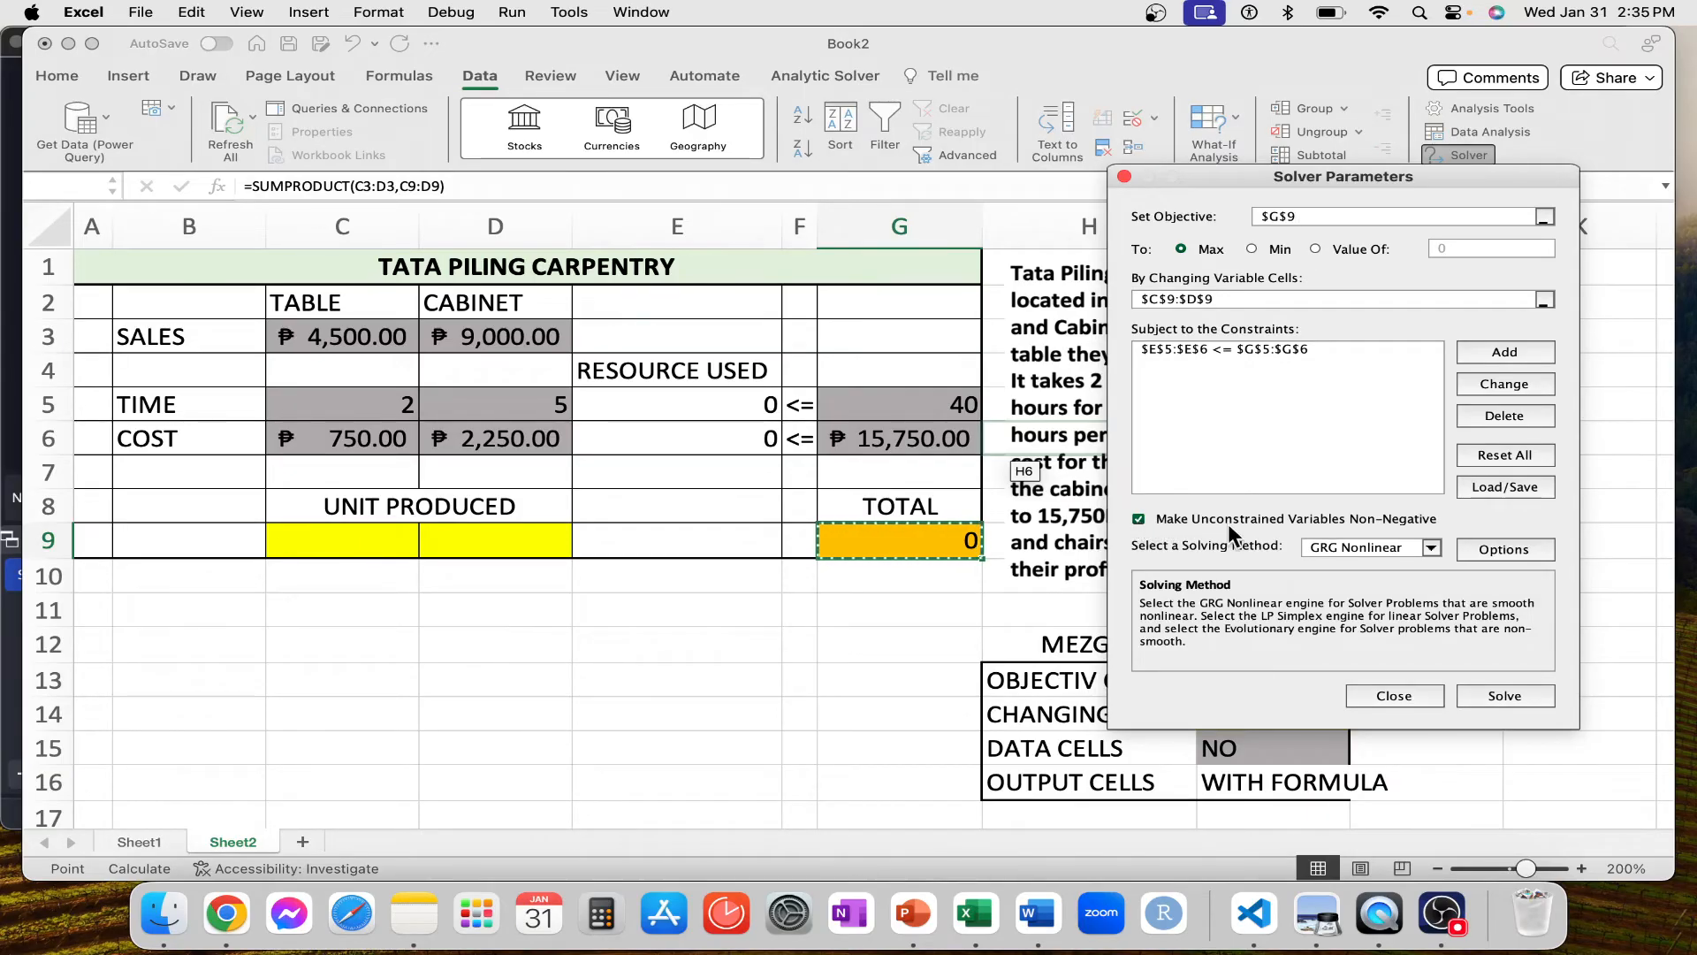
{"action": "left_click", "coordinate": [1431, 543]}
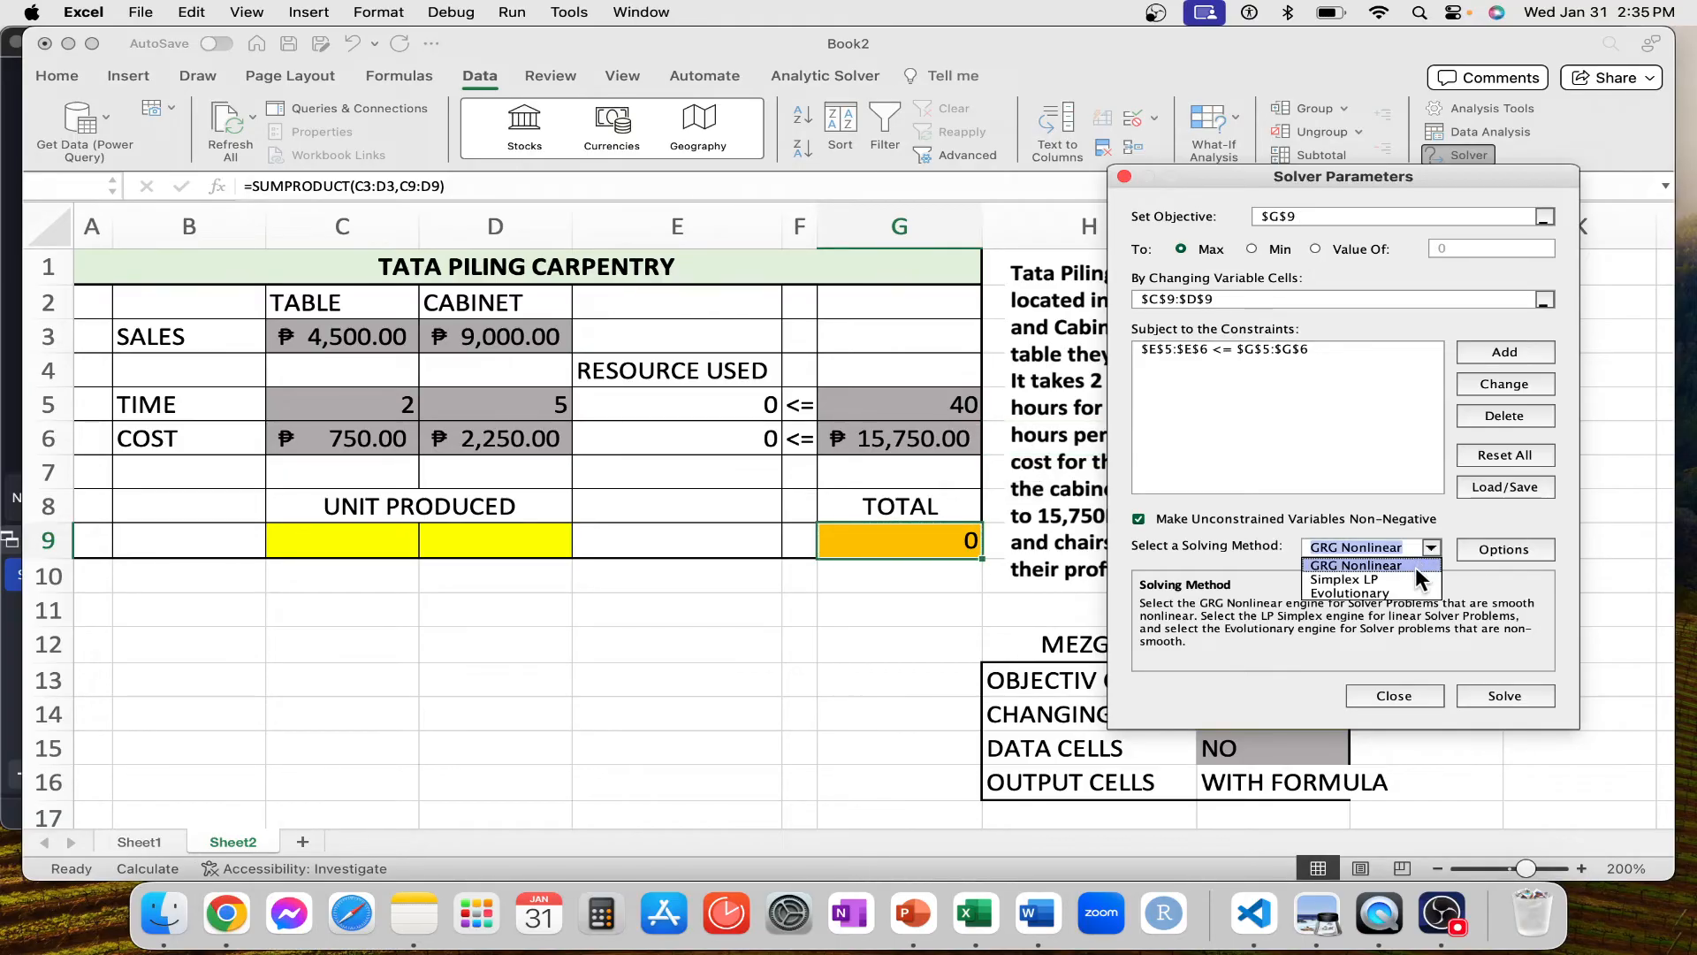
{"action": "left_click", "coordinate": [1412, 576]}
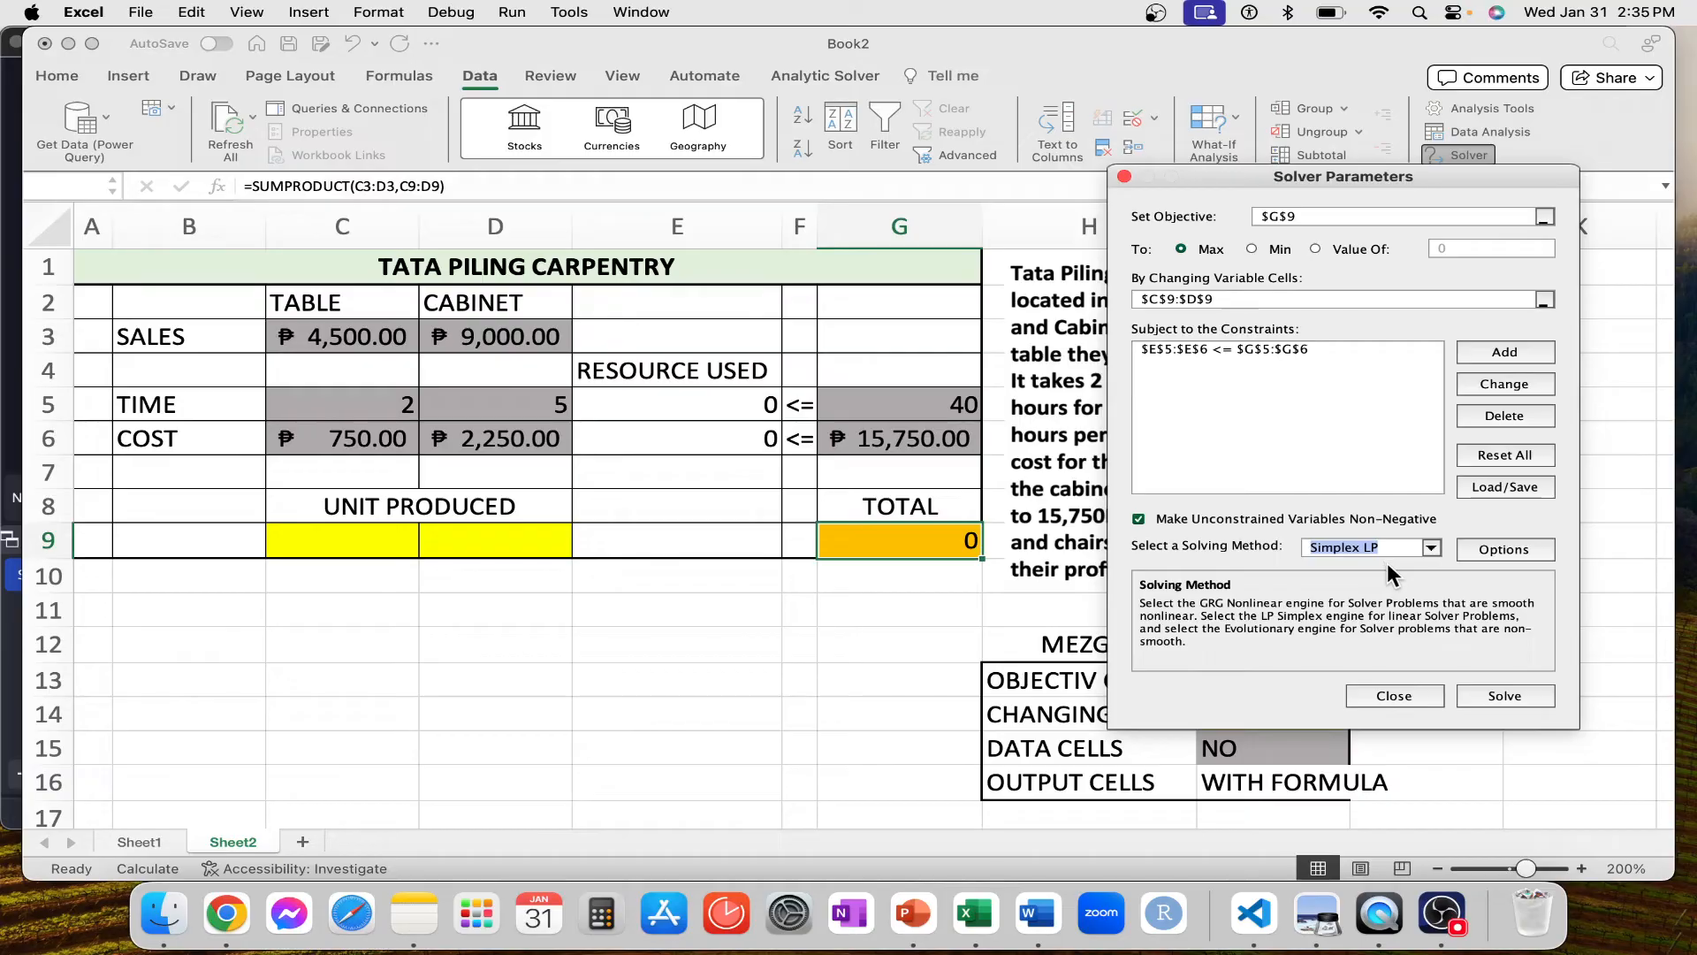
{"action": "left_click", "coordinate": [1533, 690]}
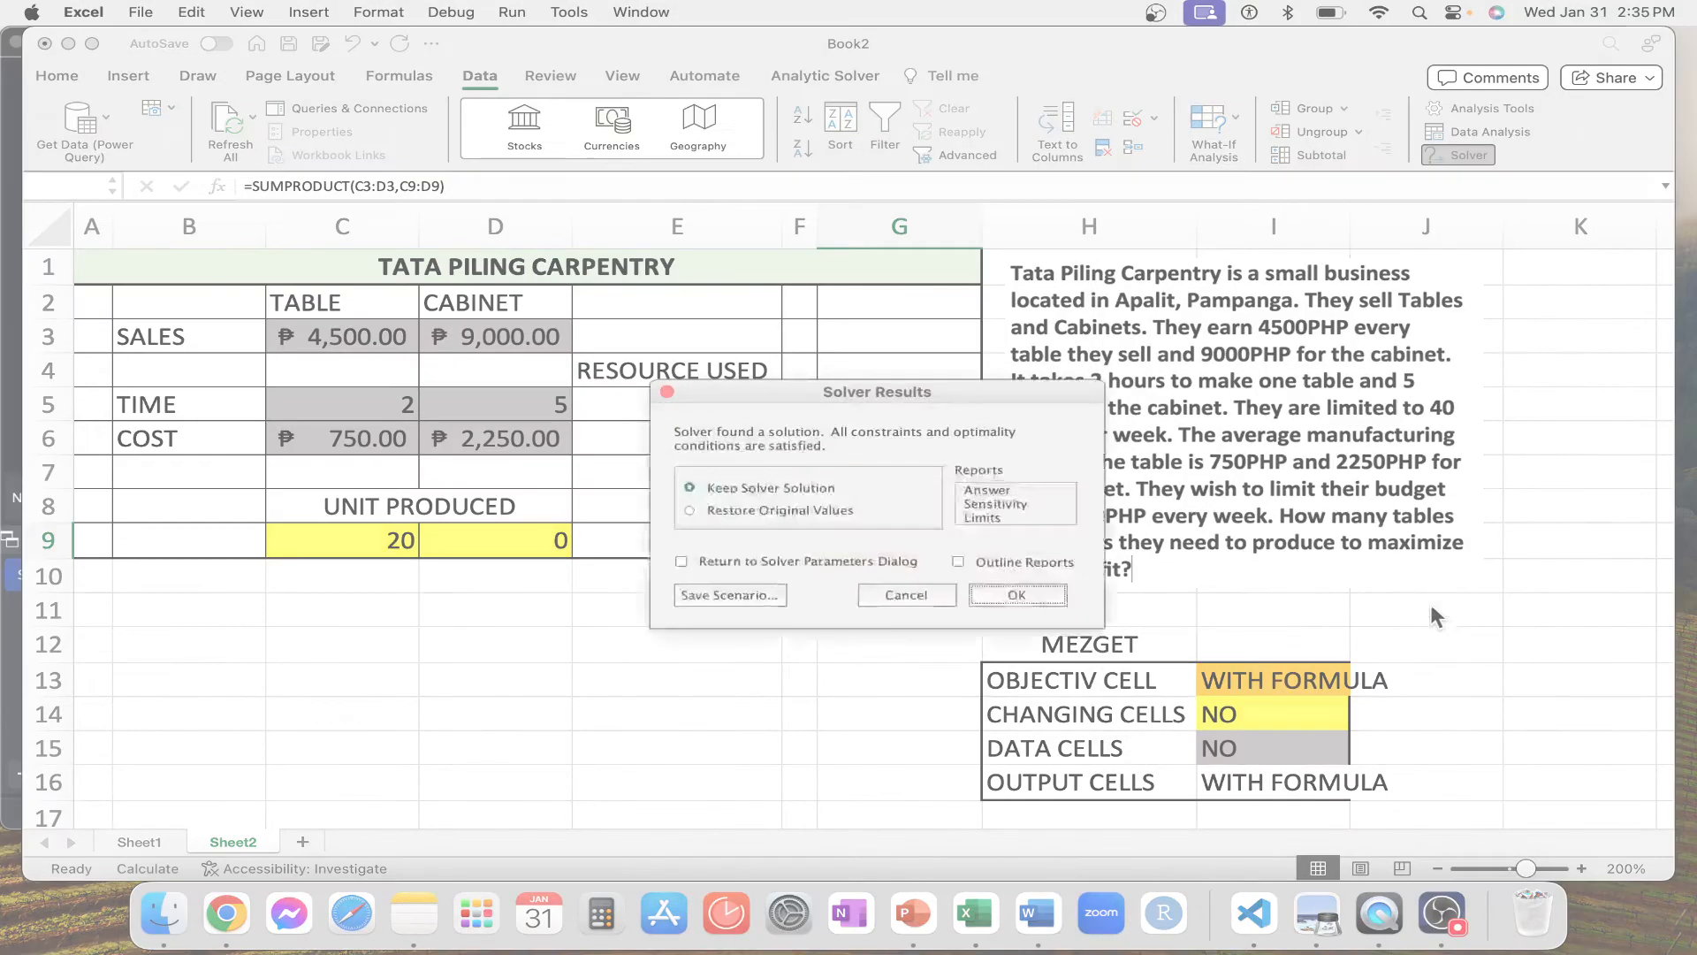
{"action": "left_click_drag", "start_coordinate": [848, 395], "coordinate": [1302, 260]}
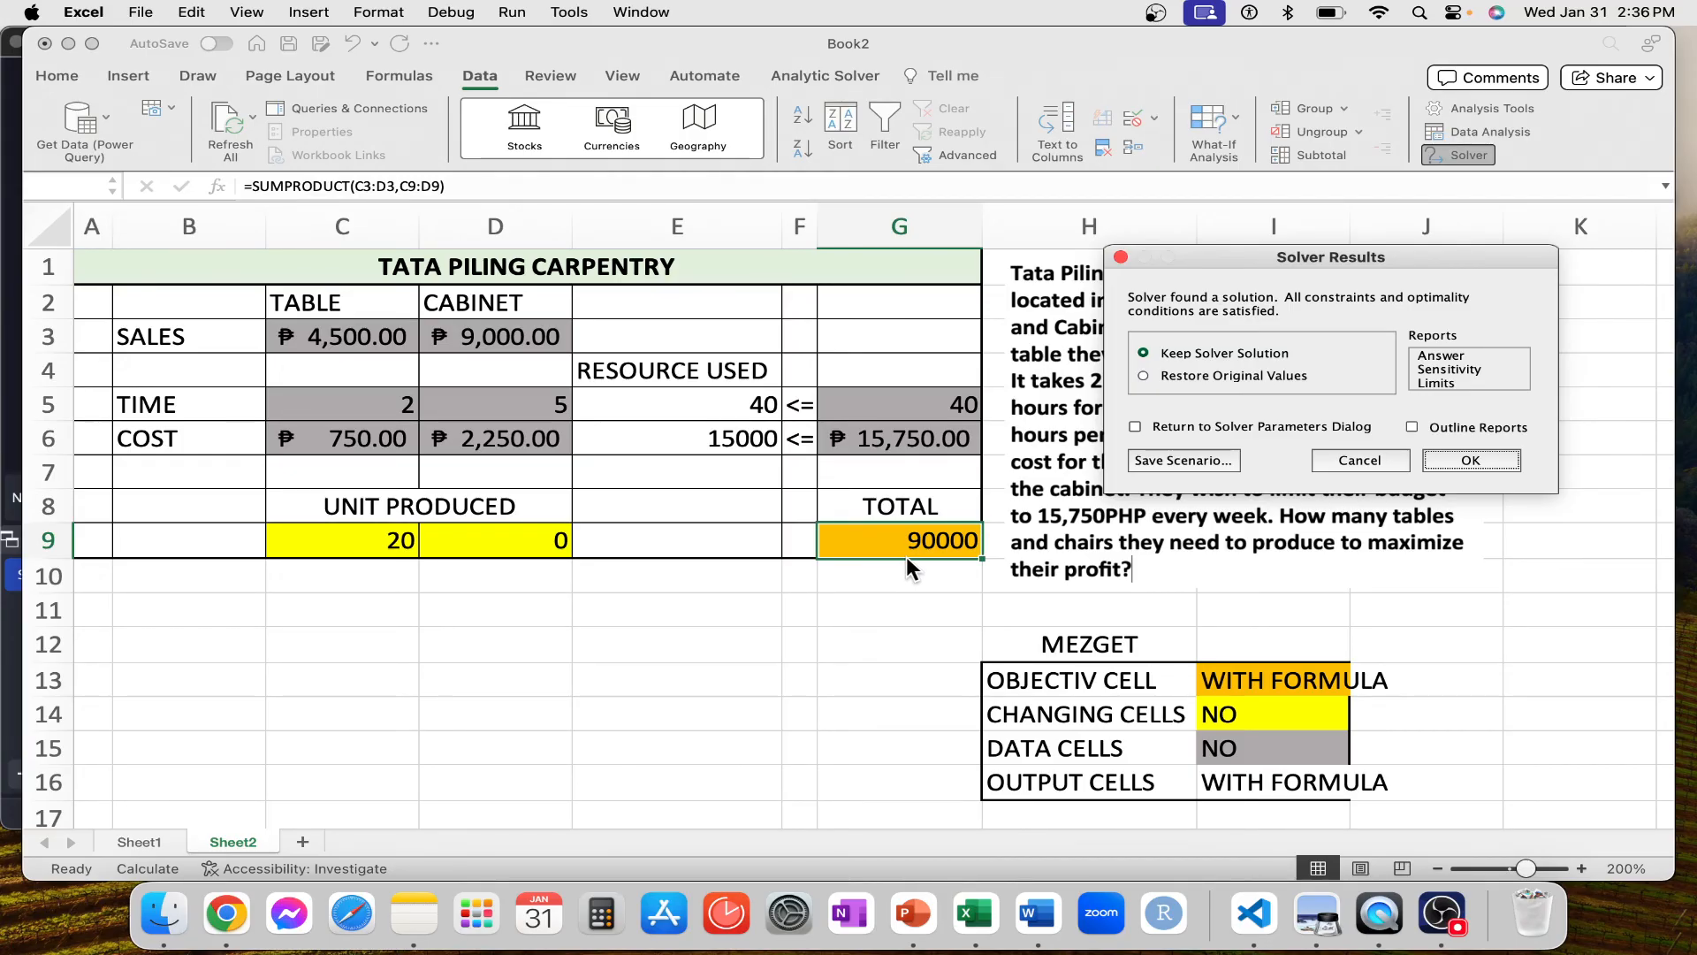
{"action": "left_click", "coordinate": [1489, 454]}
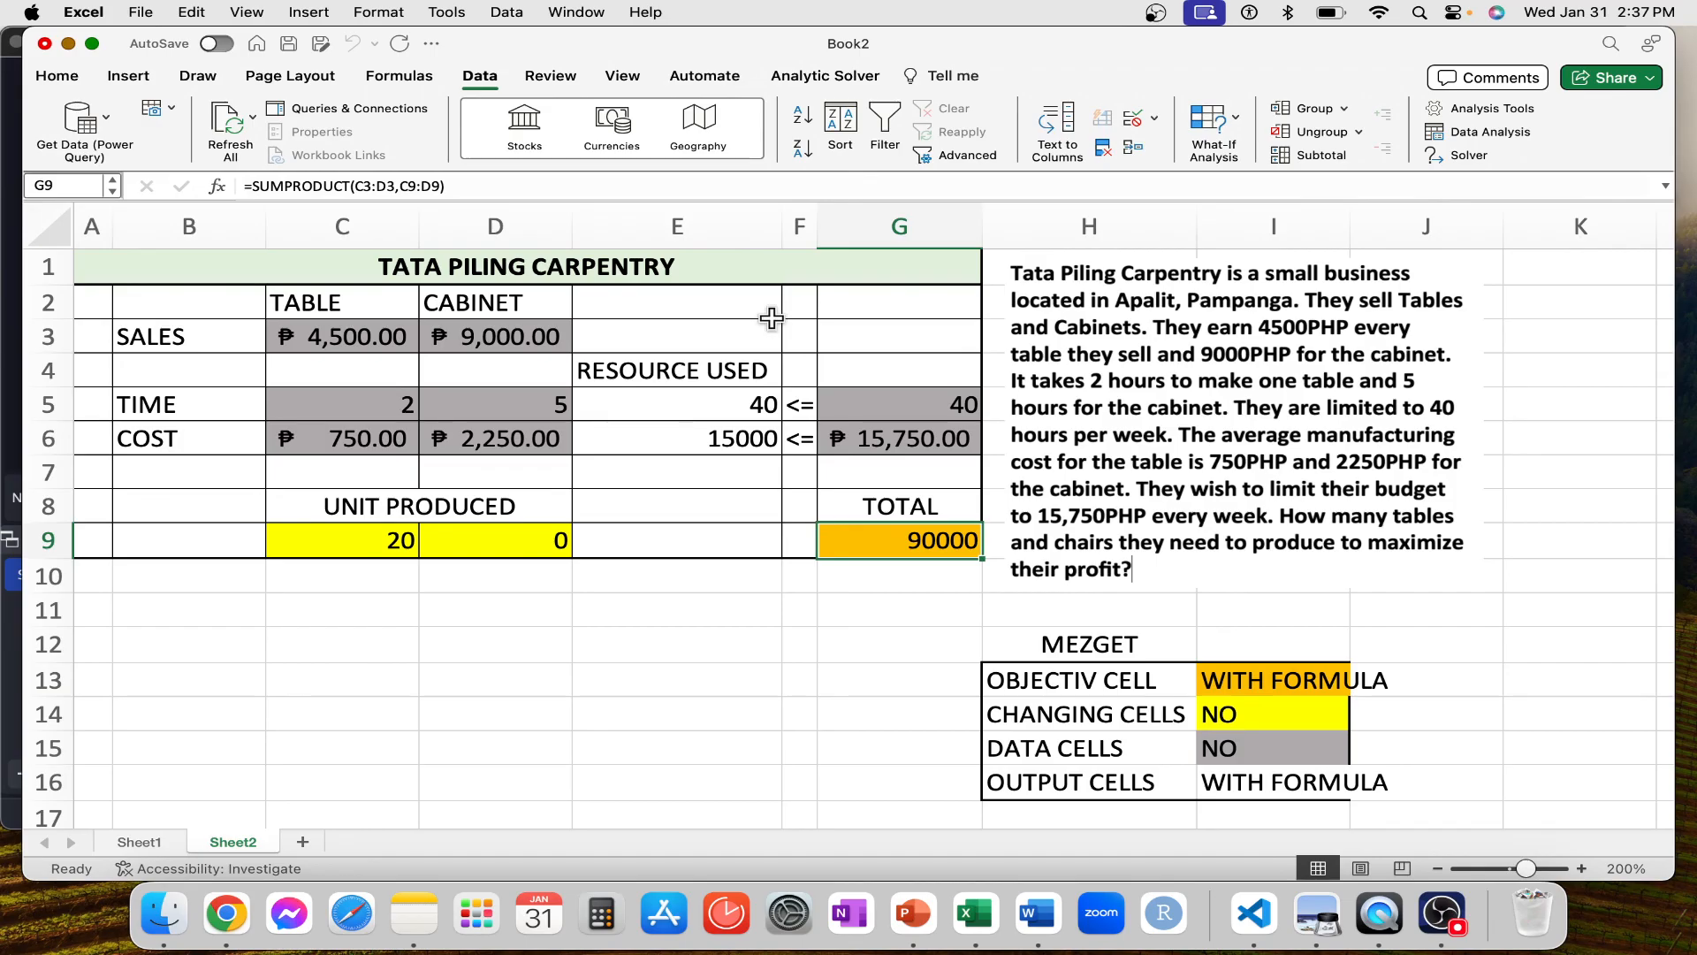
- Close the Book2 workbook without saving its changes
{"action": "key", "text": "ctrl+Left"}
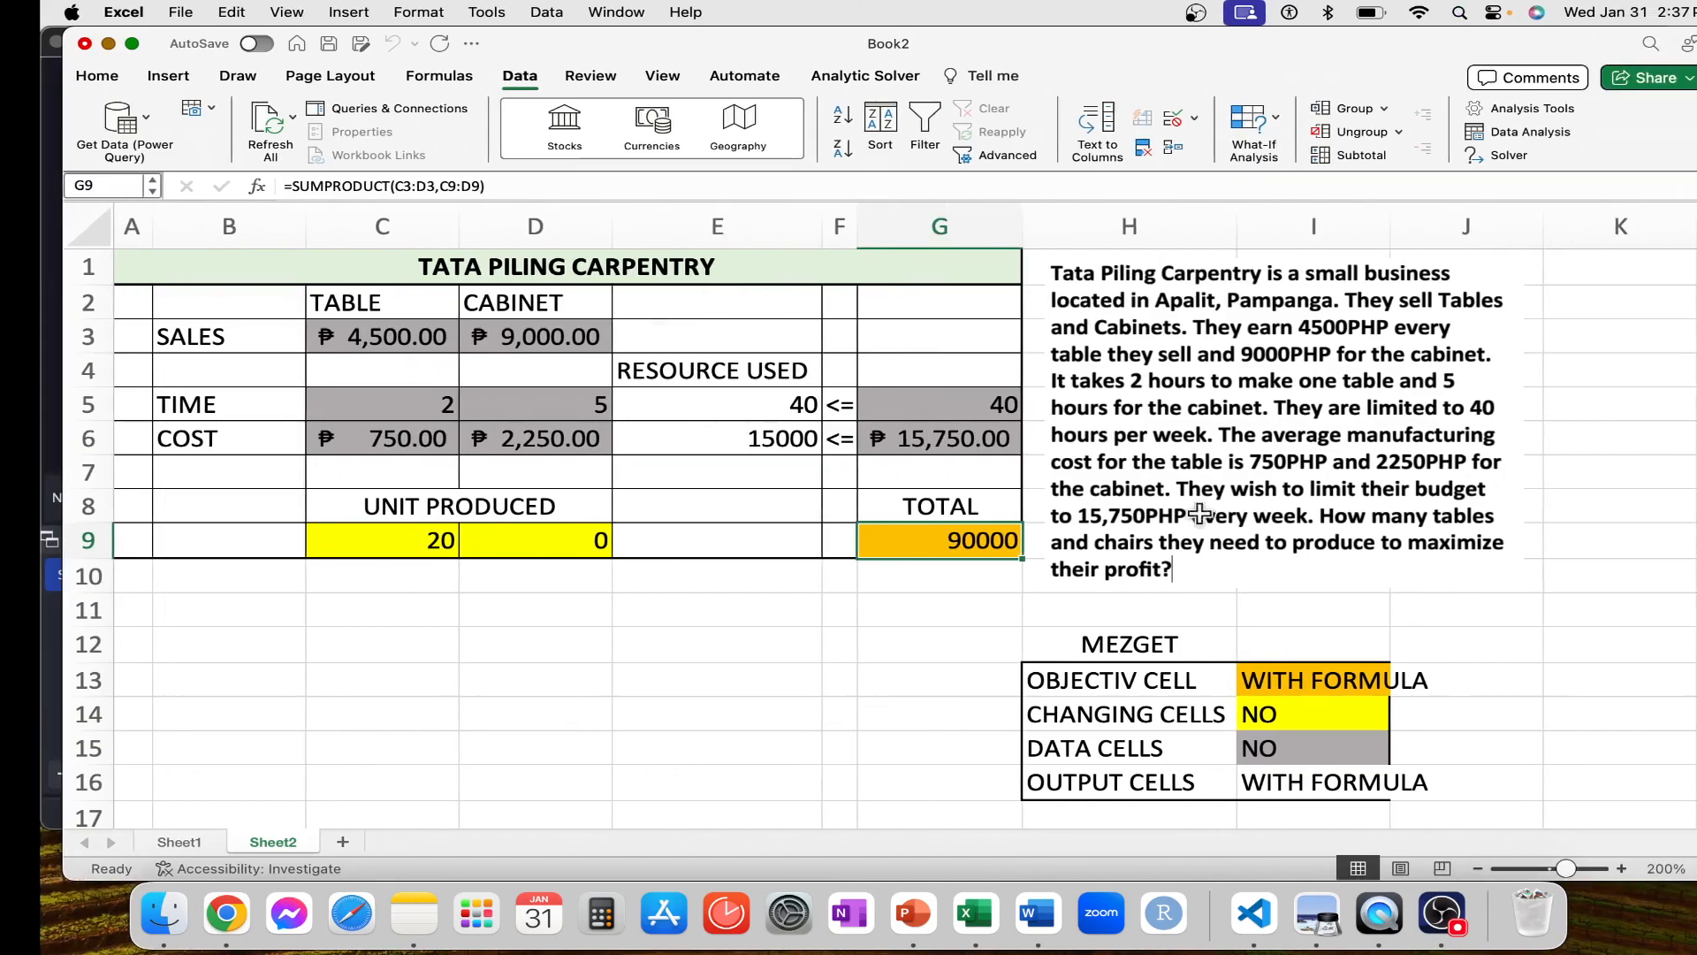
{"action": "key", "text": "ctrl+Left"}
{"action": "left_click", "coordinate": [44, 44]}
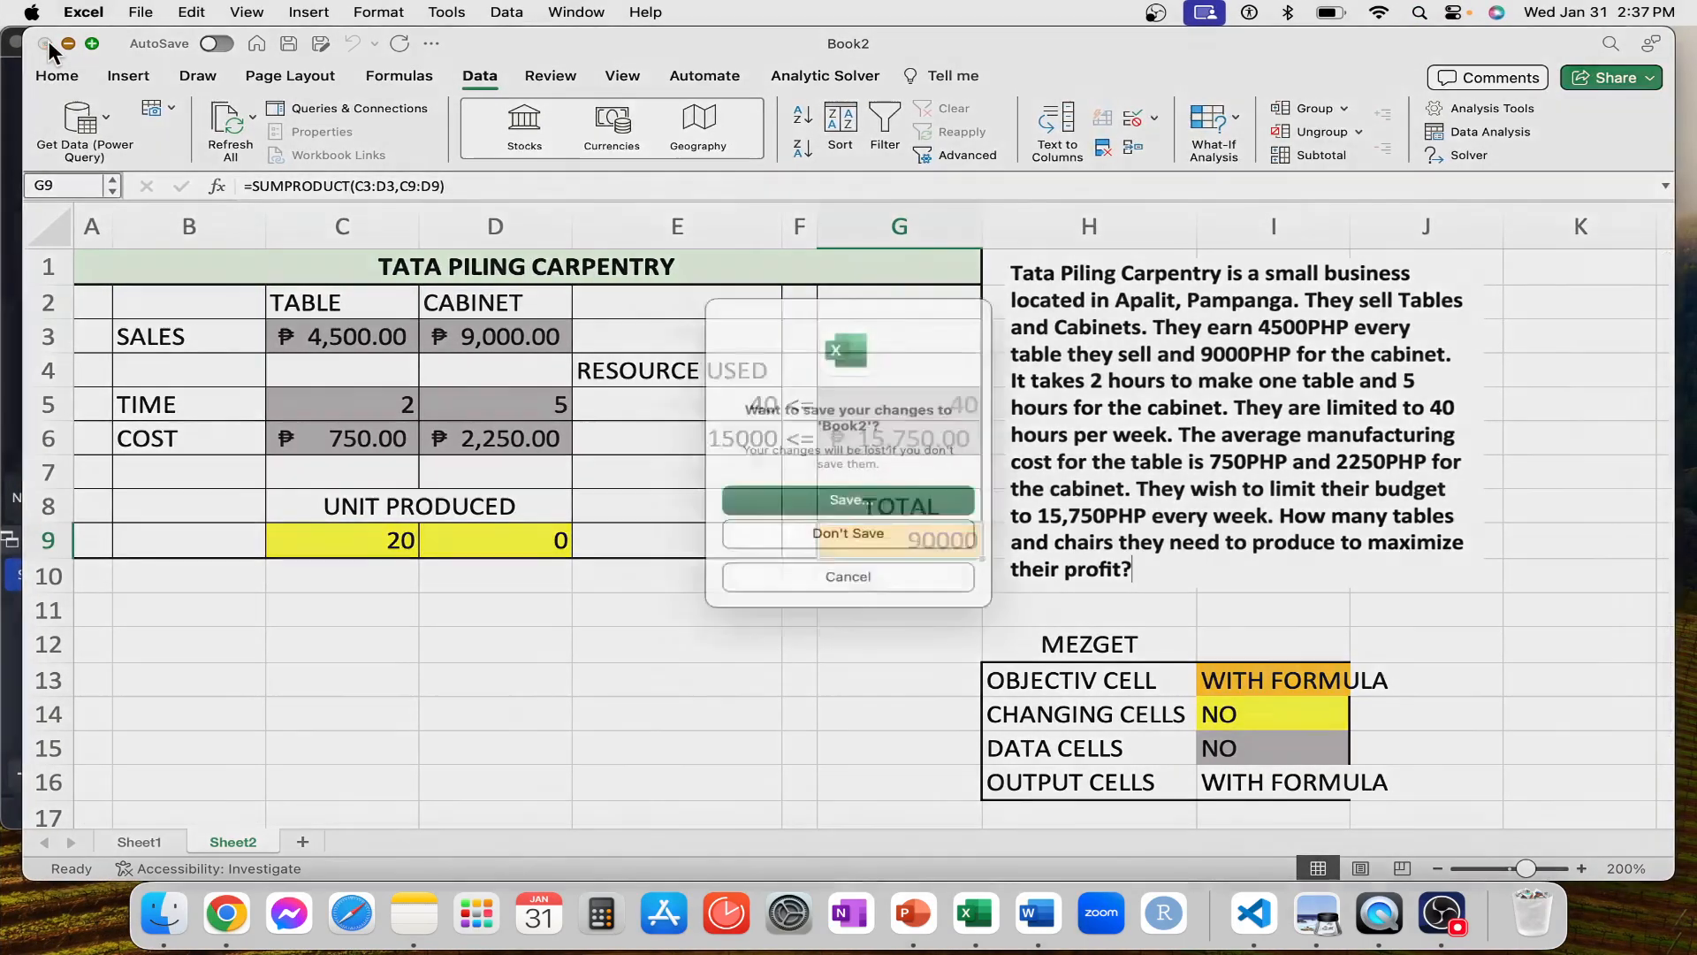
{"action": "left_click", "coordinate": [896, 534]}
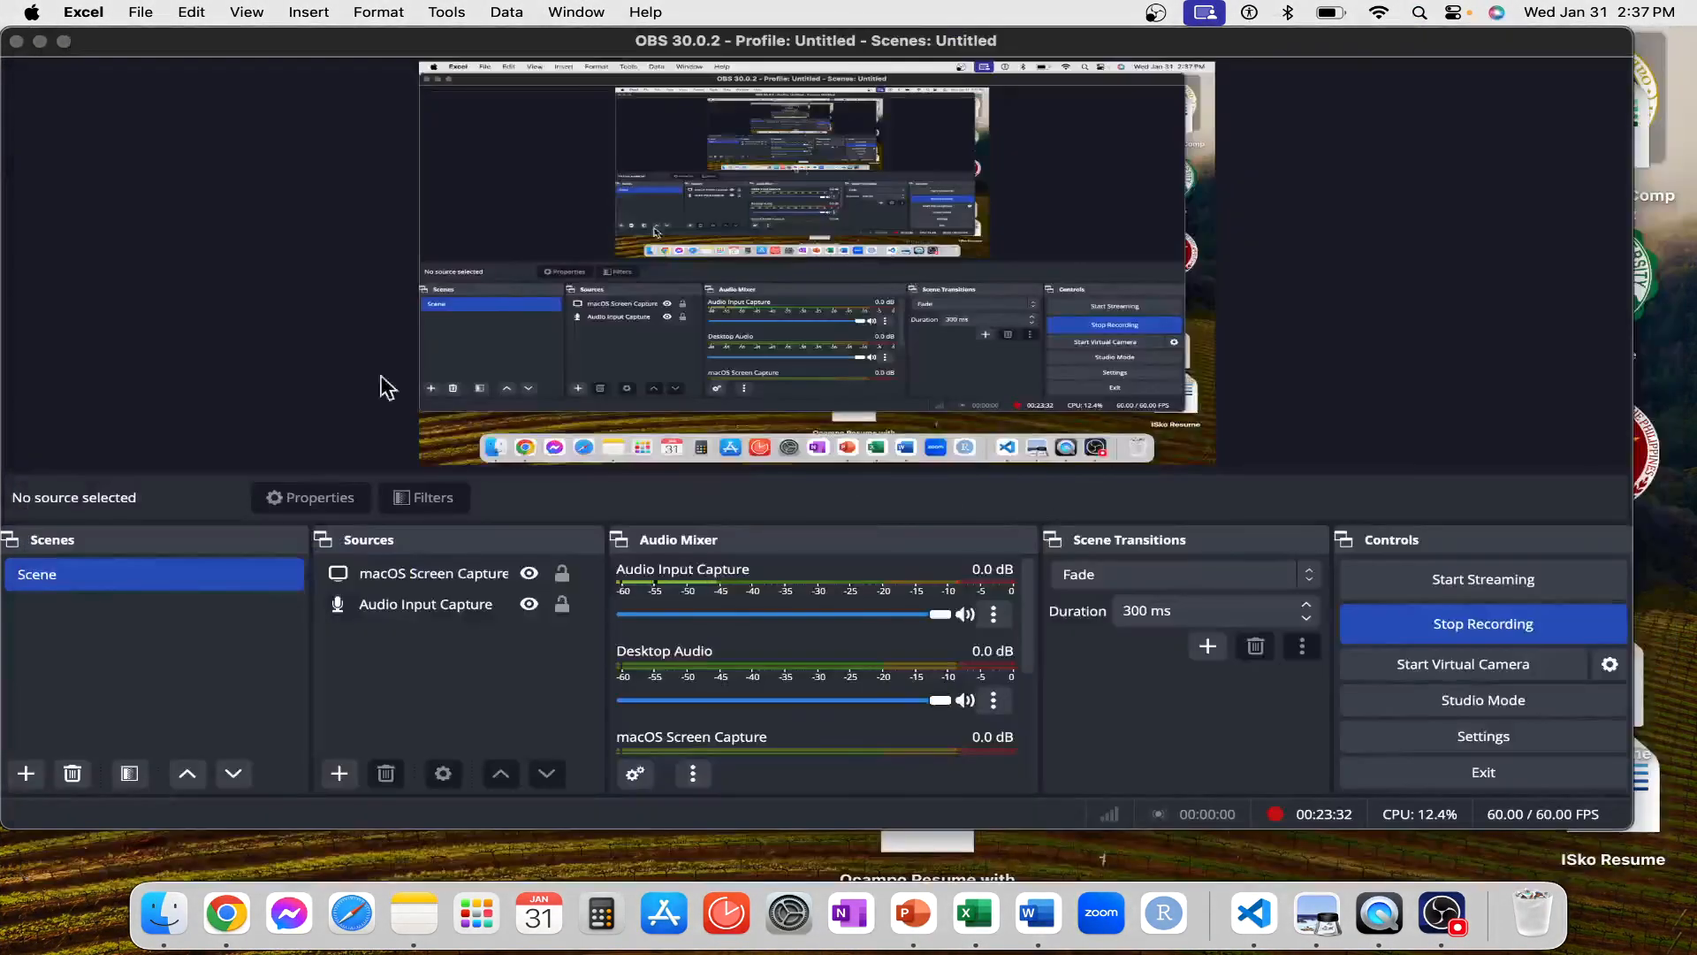